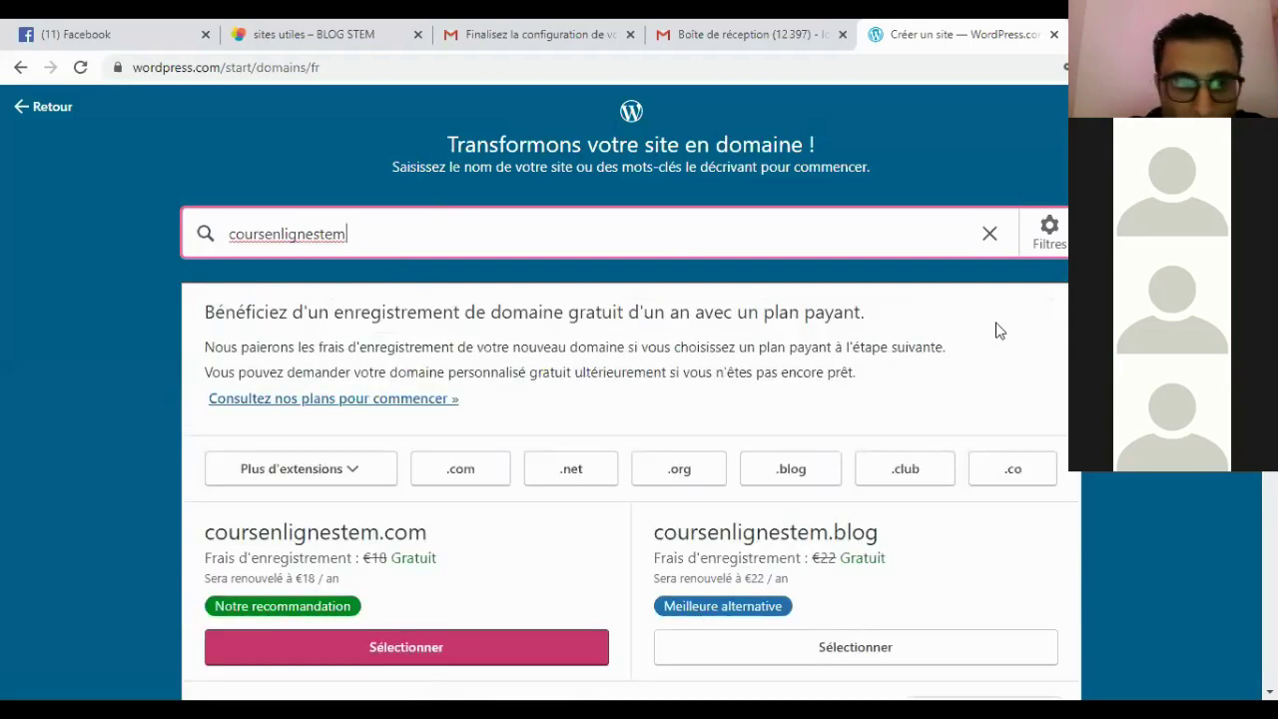
# - Choose the free address coursenlignestem.wordpress.com from the suggested domains for the new site
pyautogui.scroll(-1, 995, 330)
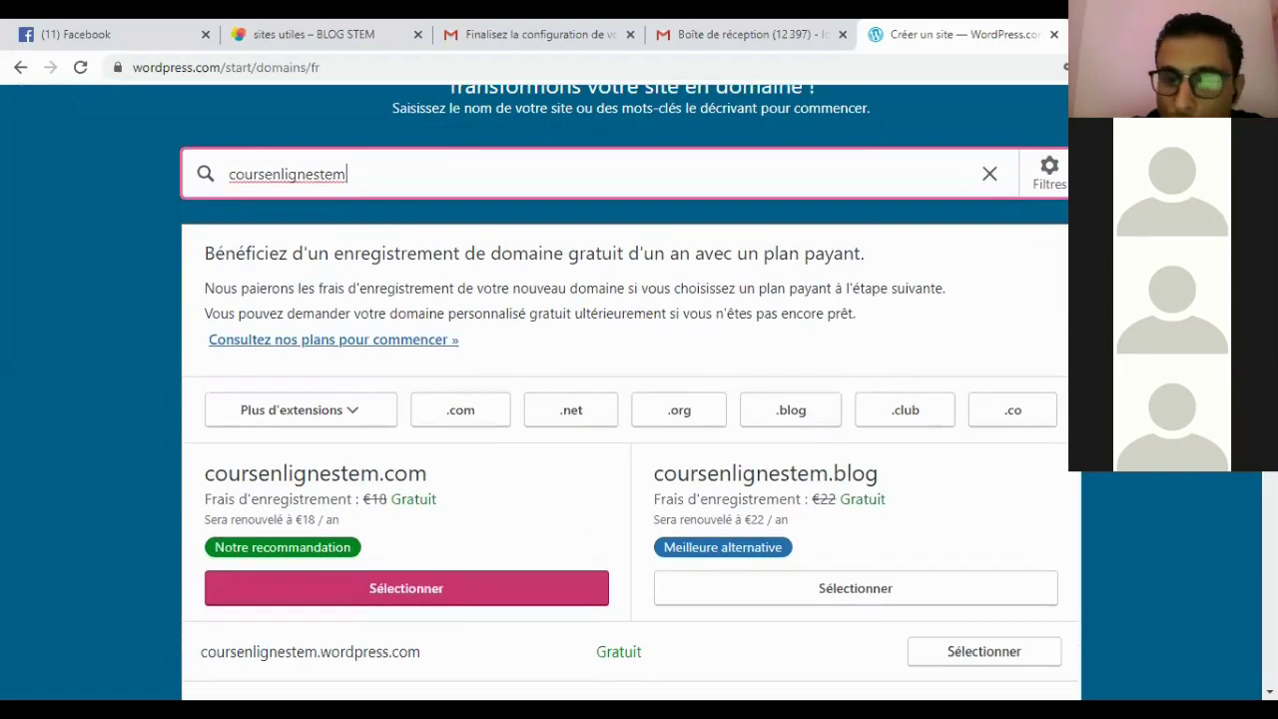
pyautogui.scroll(-4, 629, 400)
pyautogui.scroll(-1, 629, 419)
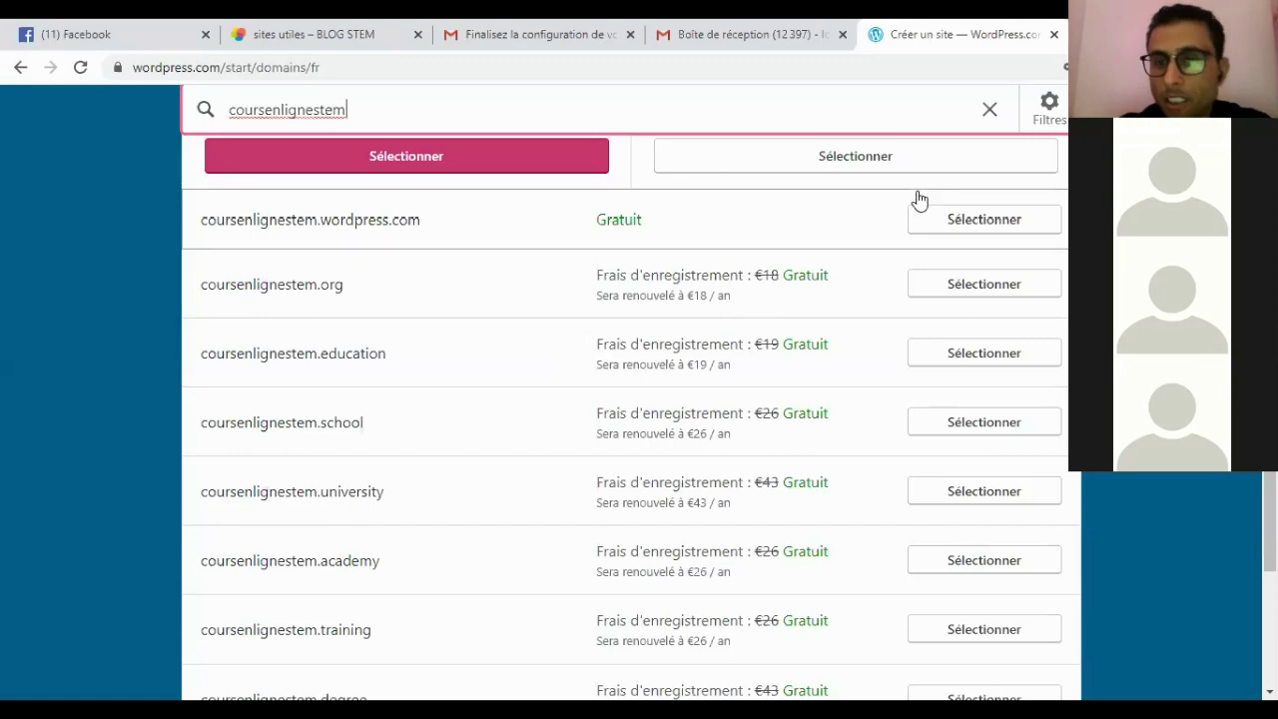
pyautogui.click(939, 221)
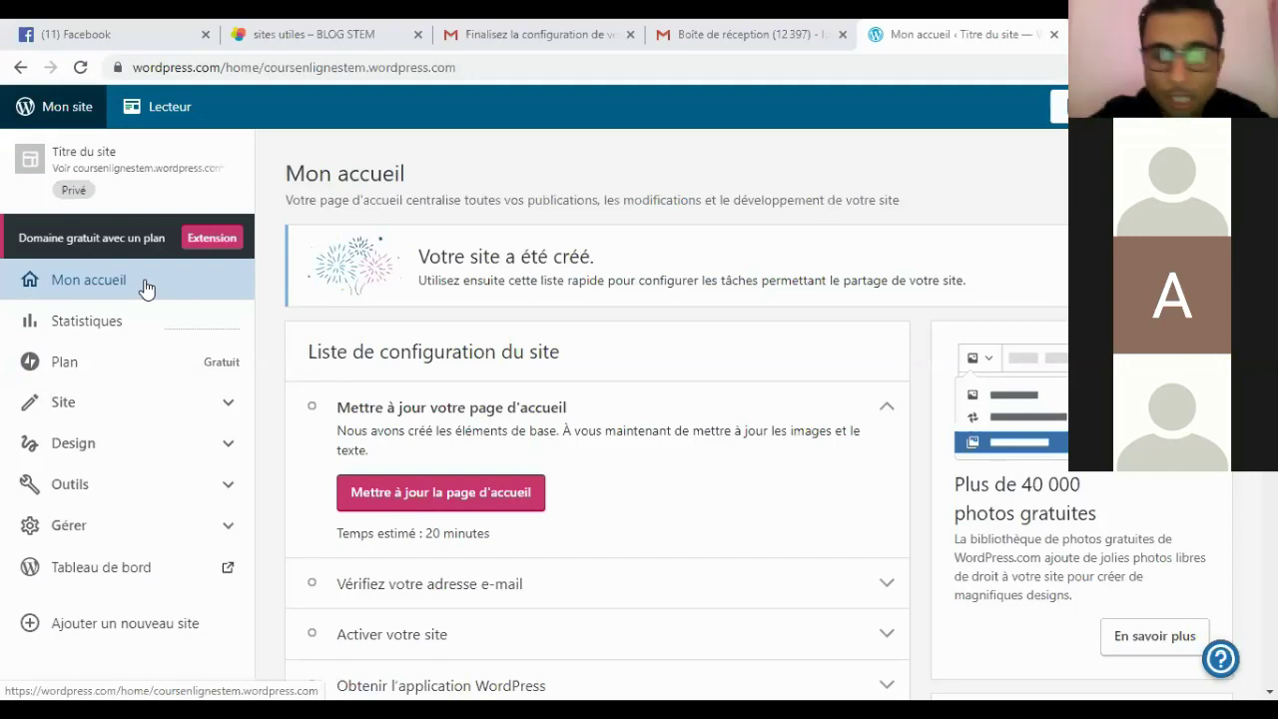
# - Review the personal and premium plans, and view the domain settings of the new site
pyautogui.click(135, 361)
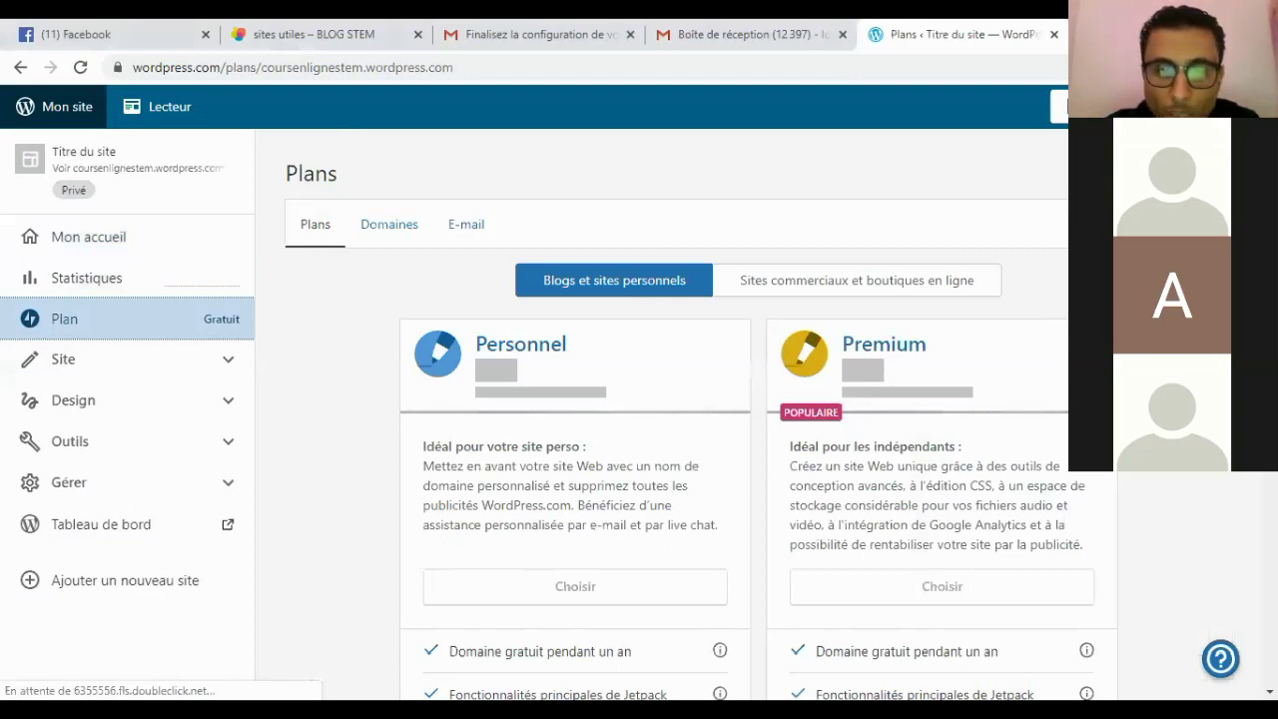
pyautogui.scroll(-1, 645, 455)
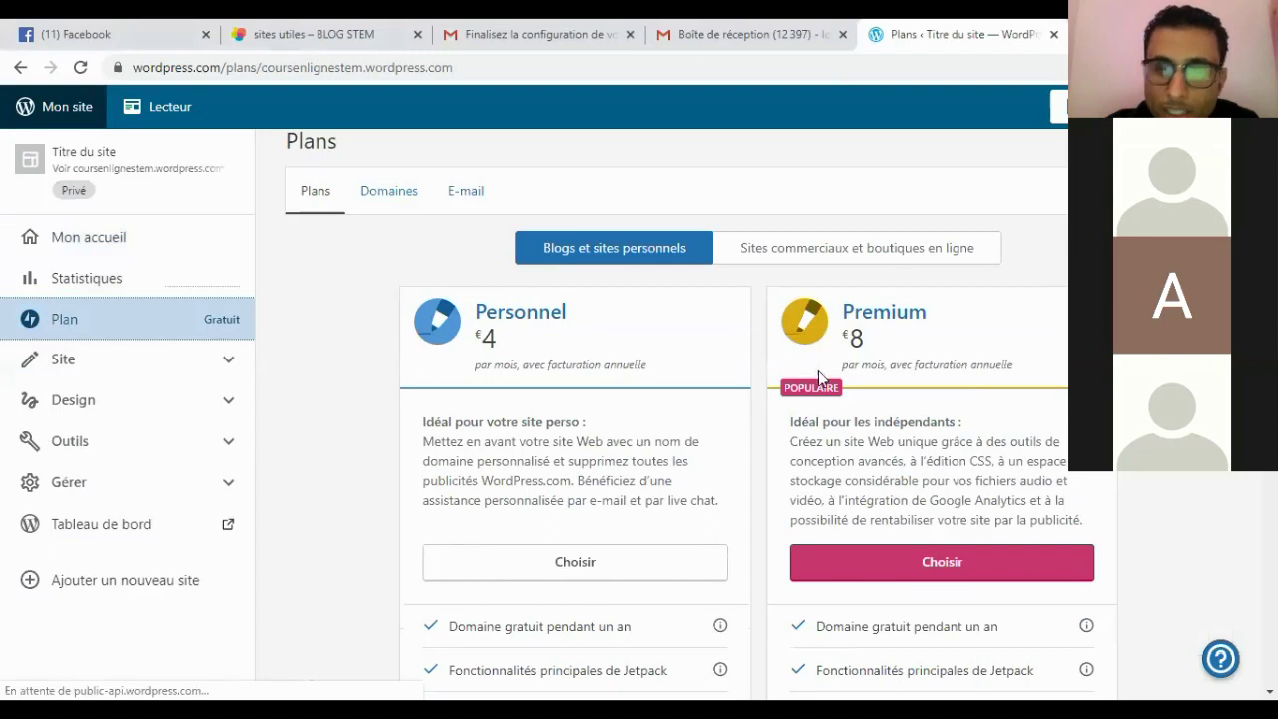
pyautogui.click(394, 200)
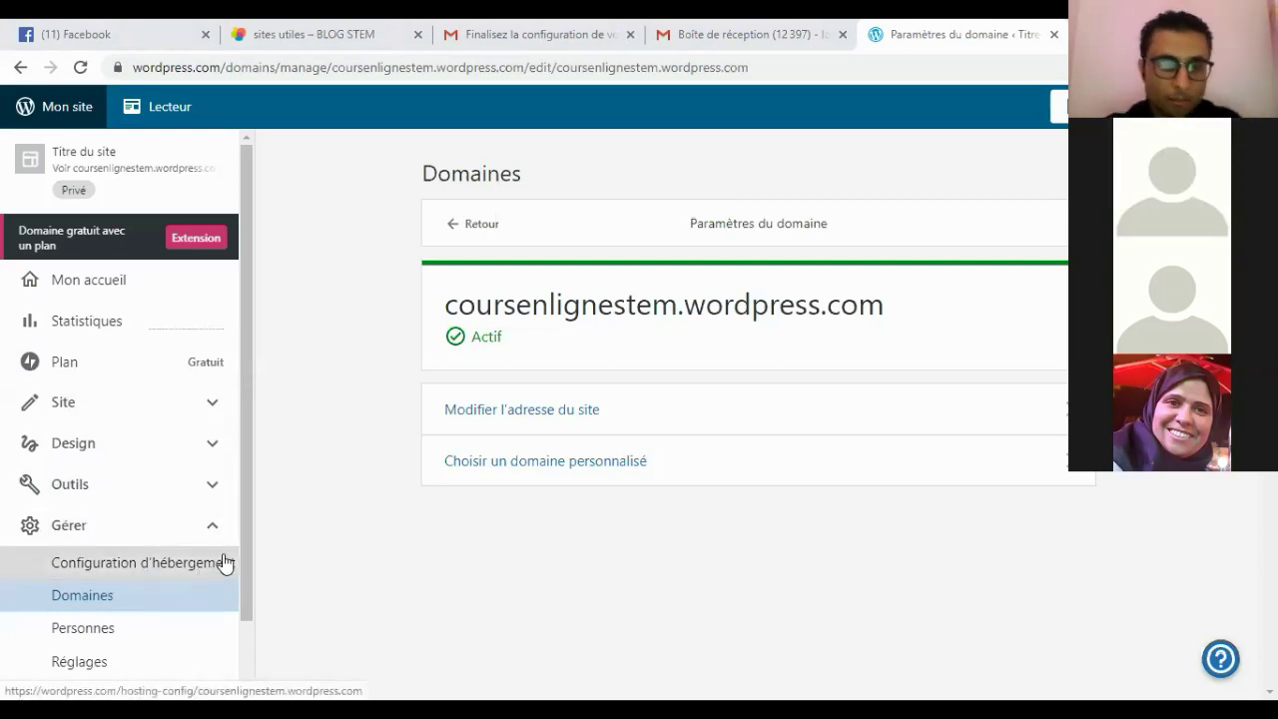
pyautogui.click(248, 625)
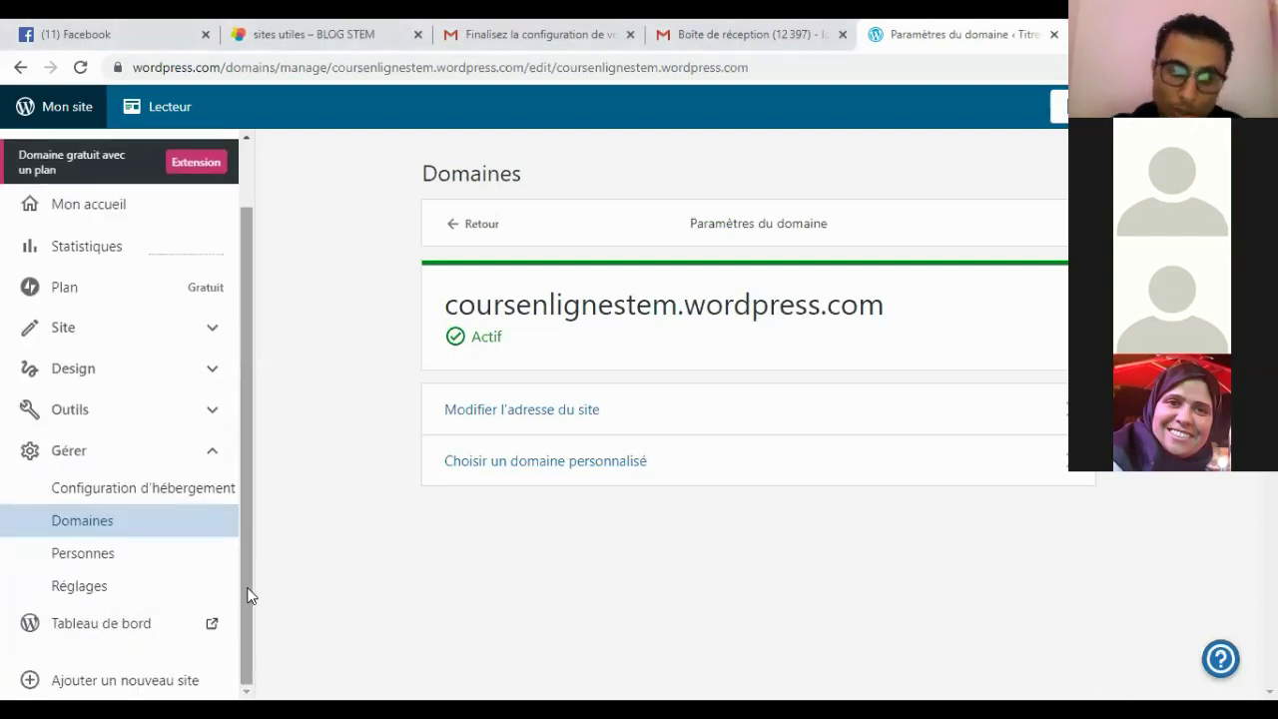
pyautogui.moveTo(250, 595); pyautogui.dragTo(237, 506)
pyautogui.click(125, 309)
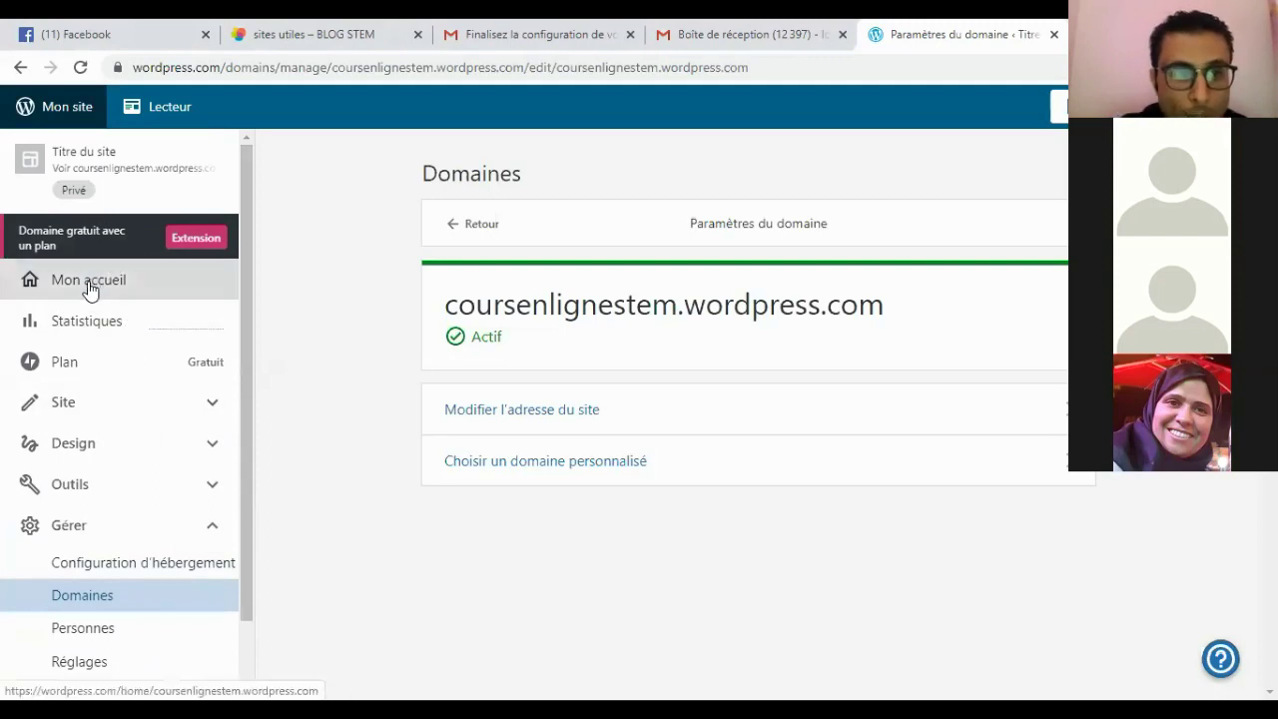
# - Return to the site's home dashboard and resend the e-mail address verification message from the setup checklist
pyautogui.click(89, 285)
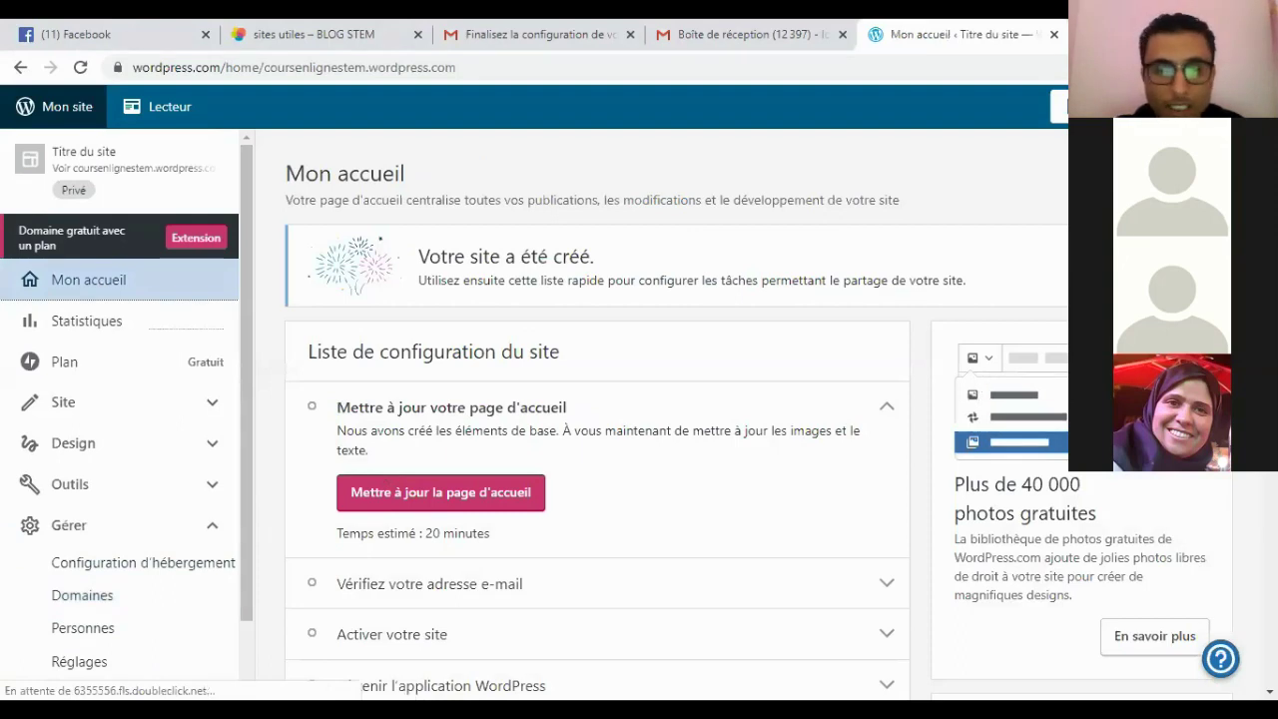
pyautogui.scroll(-2, 500, 399)
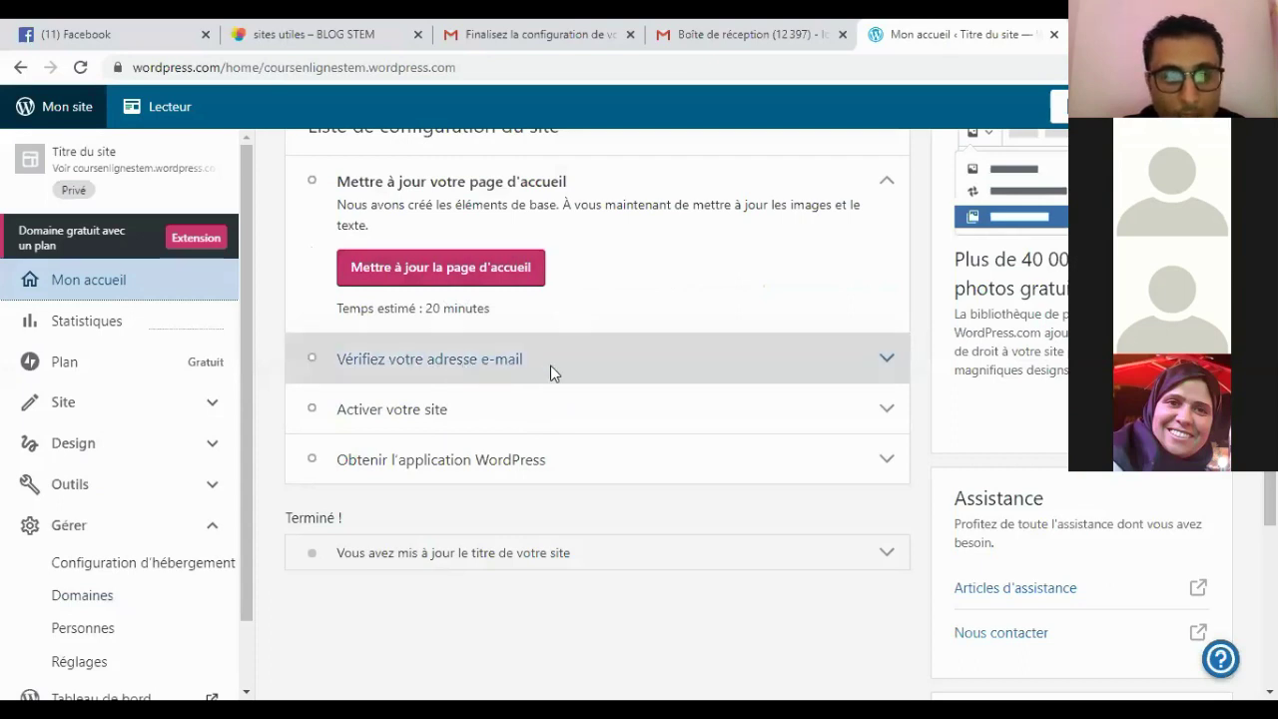
pyautogui.click(468, 341)
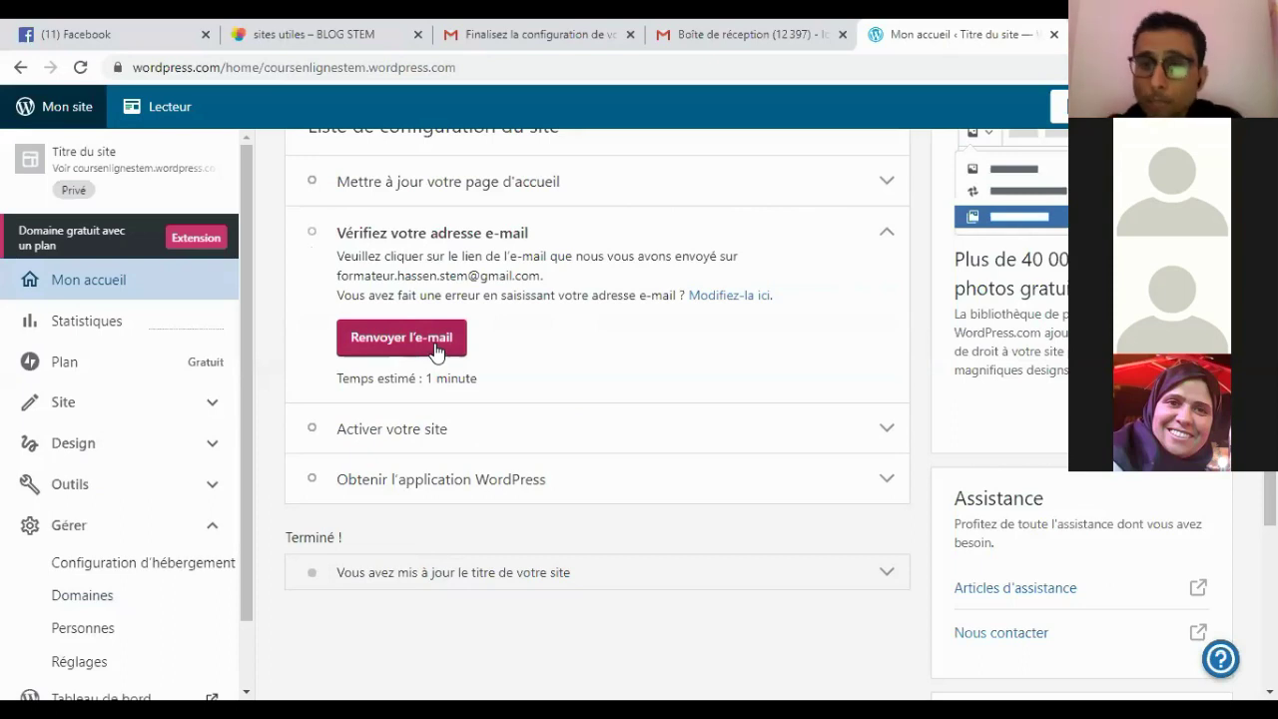
pyautogui.click(436, 349)
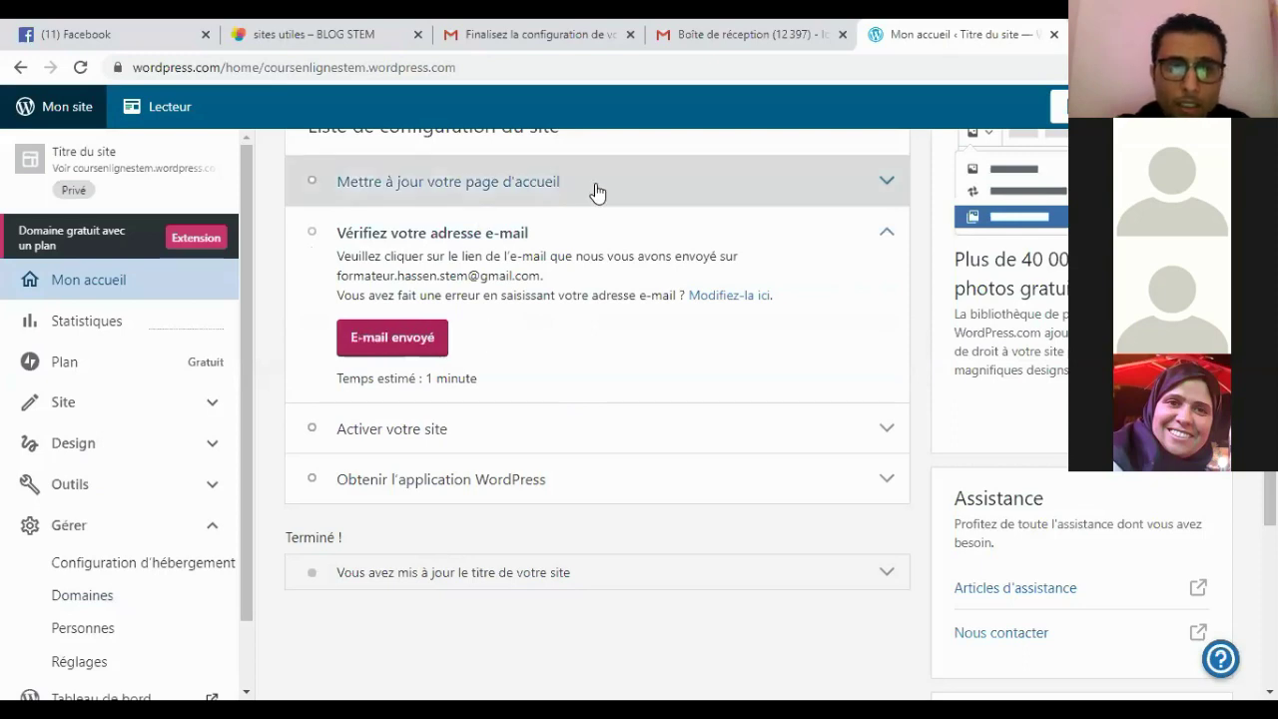
# - Check both open Gmail tabs for the verification message and return to the WordPress dashboard
pyautogui.click(764, 35)
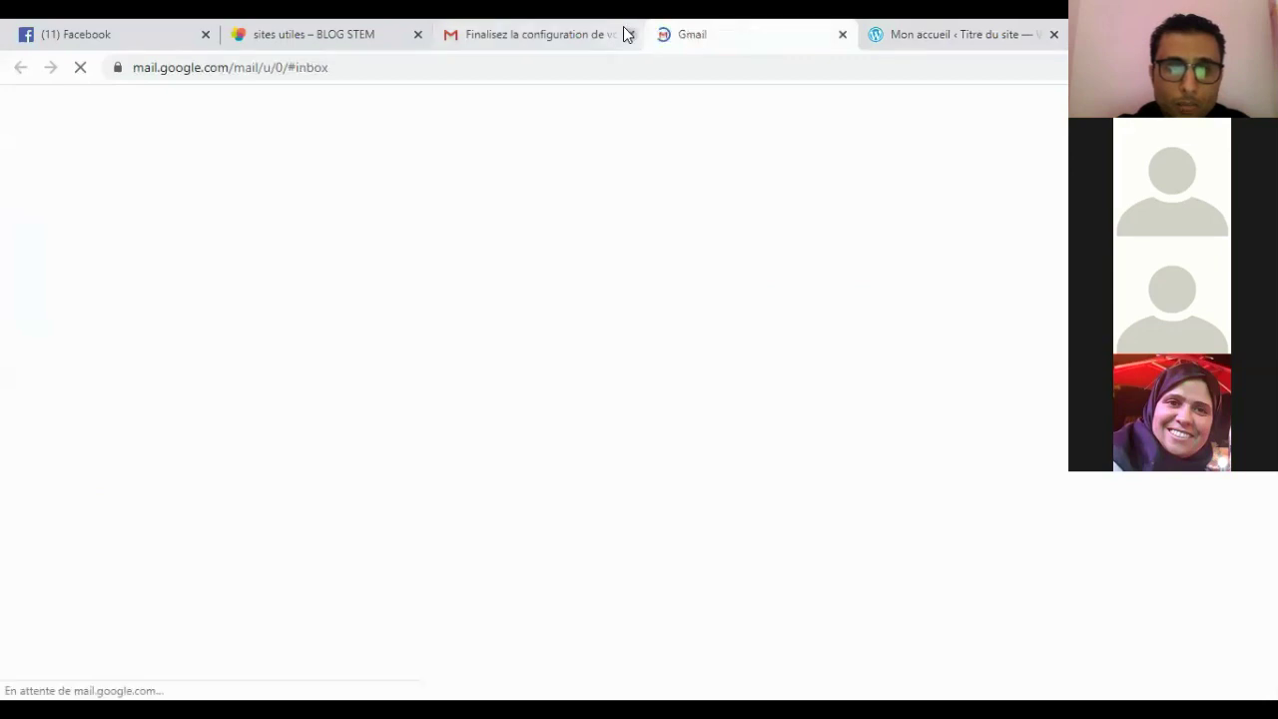
pyautogui.click(539, 34)
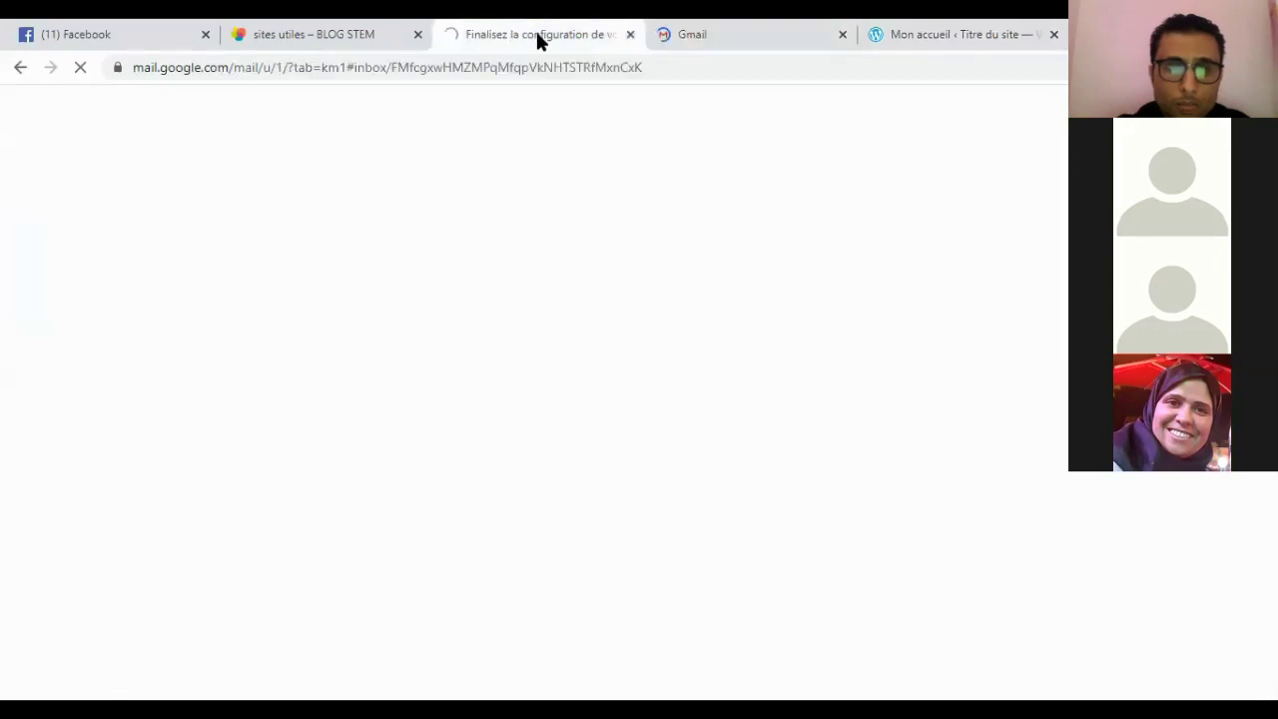
pyautogui.click(944, 33)
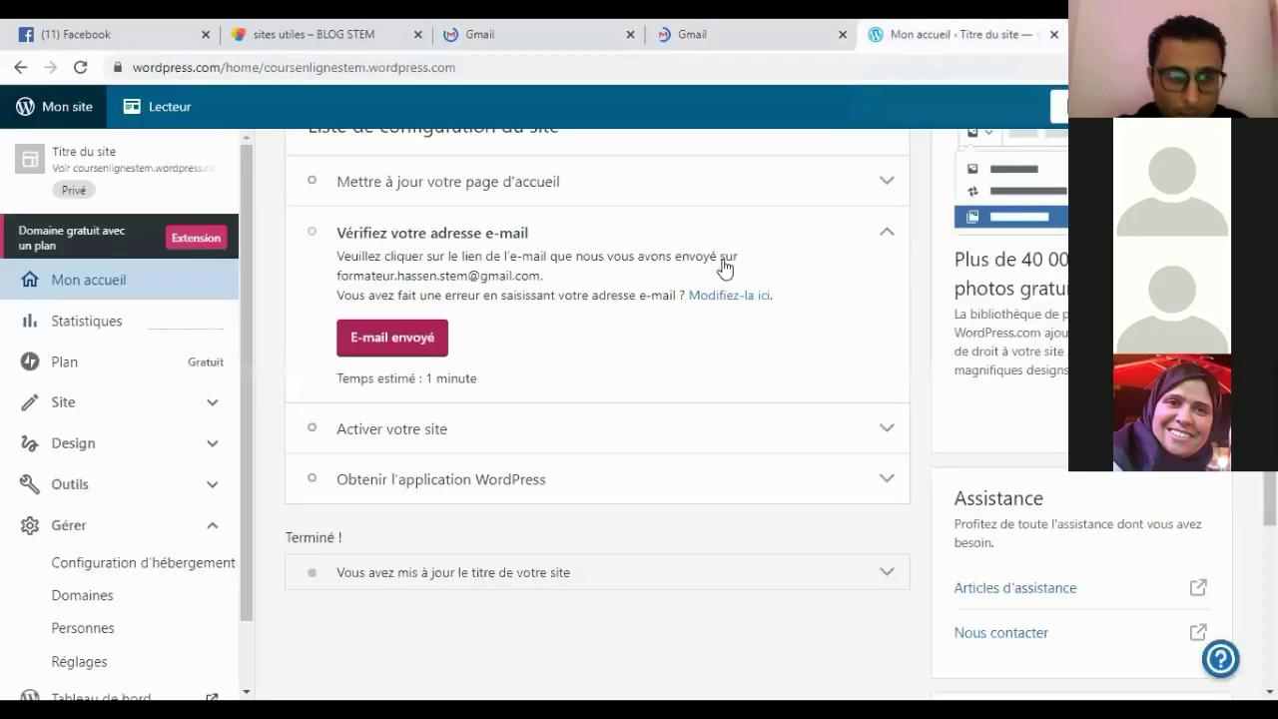
# - Expand the "Activer votre site" task in the site setup checklist to read its requirements
pyautogui.scroll(3, 725, 267)
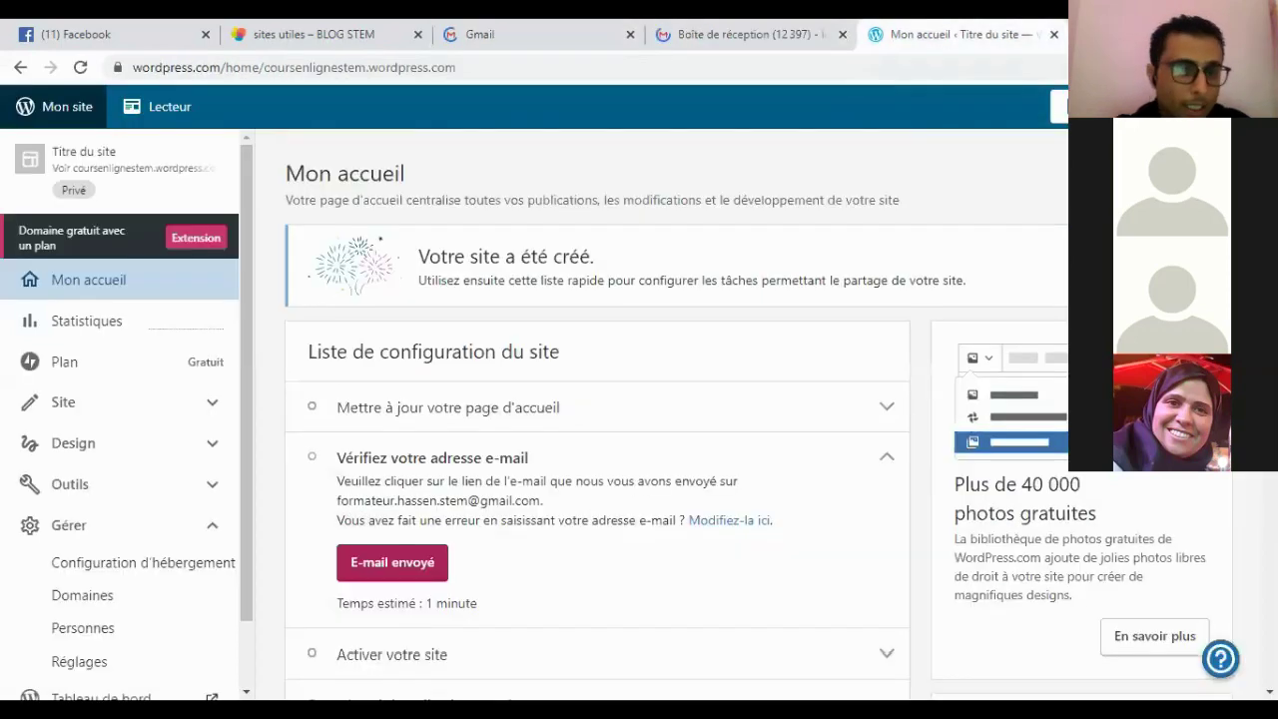
pyautogui.scroll(-1, 676, 409)
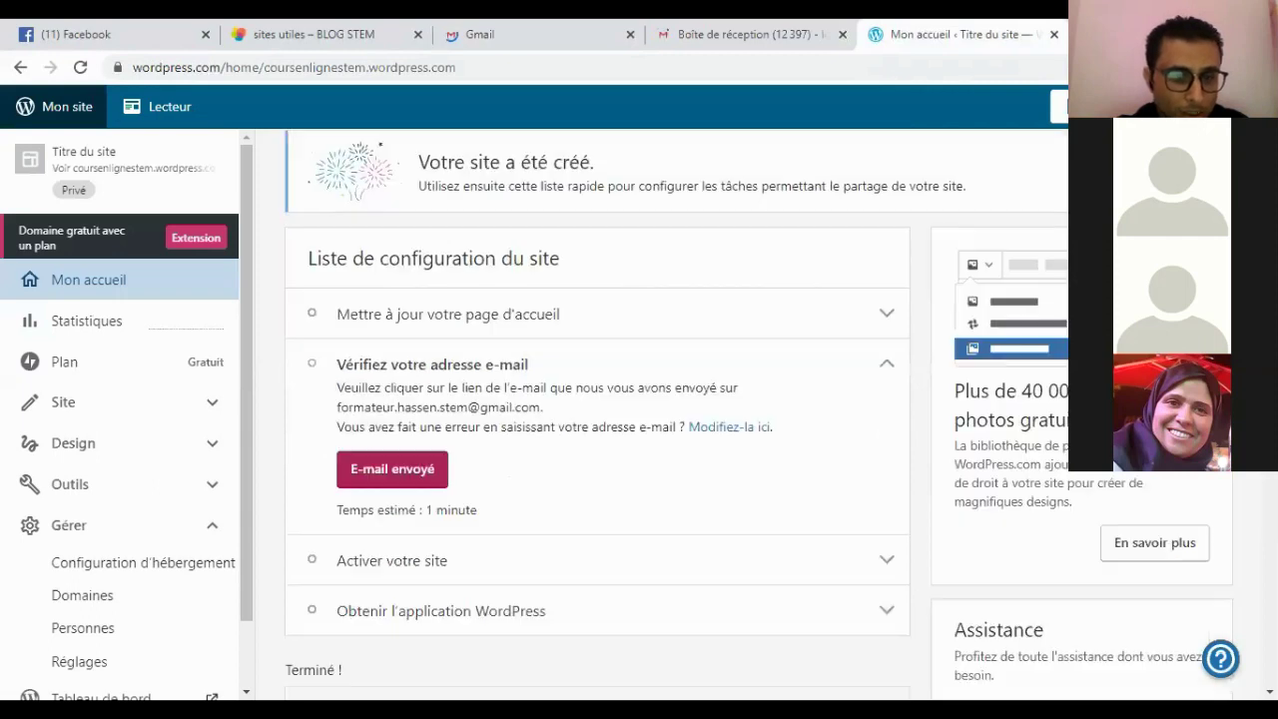
pyautogui.scroll(-1, 514, 306)
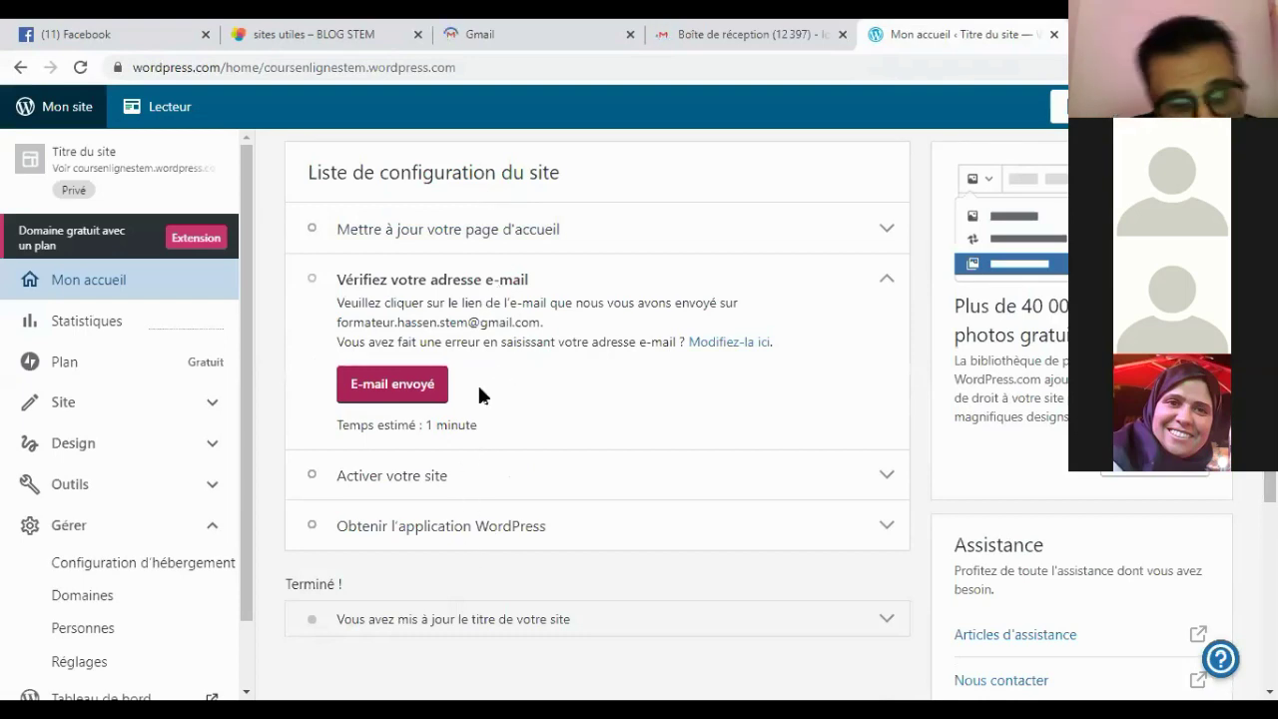
pyautogui.click(476, 471)
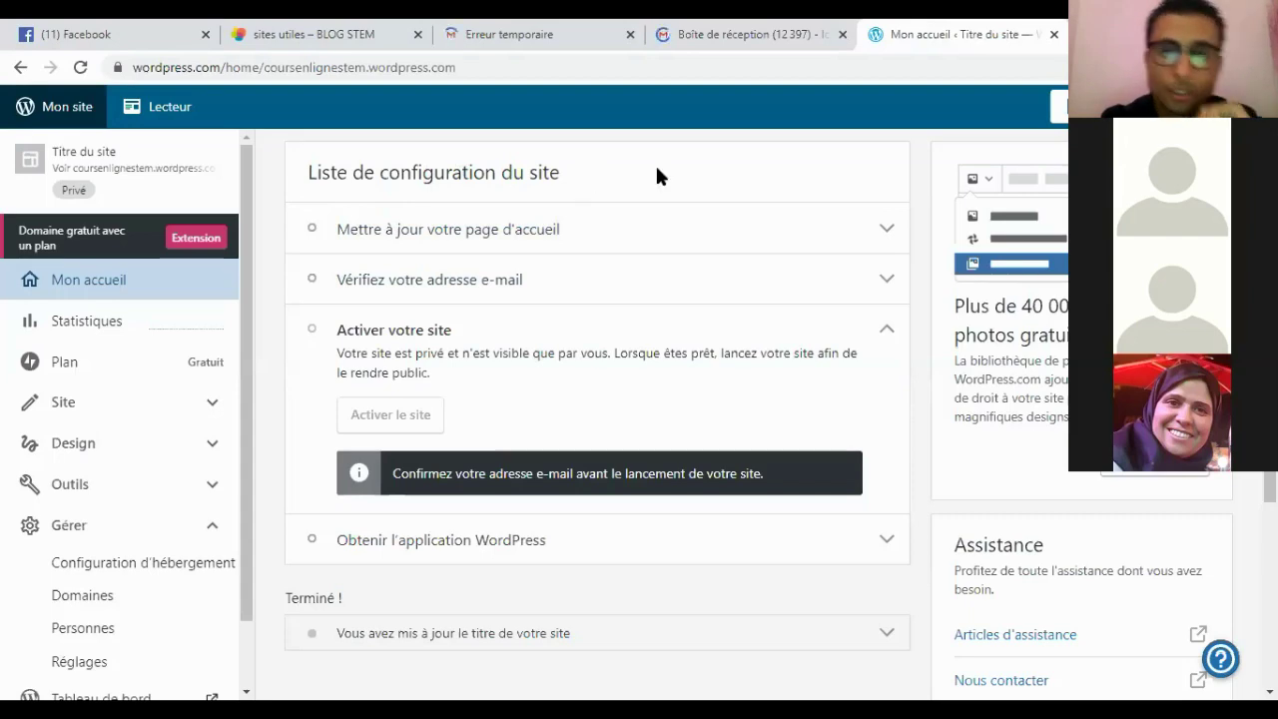
# - Switch to Gmail and close the error tab and the other account's inbox, discarding its unsaved changes
pyautogui.click(750, 30)
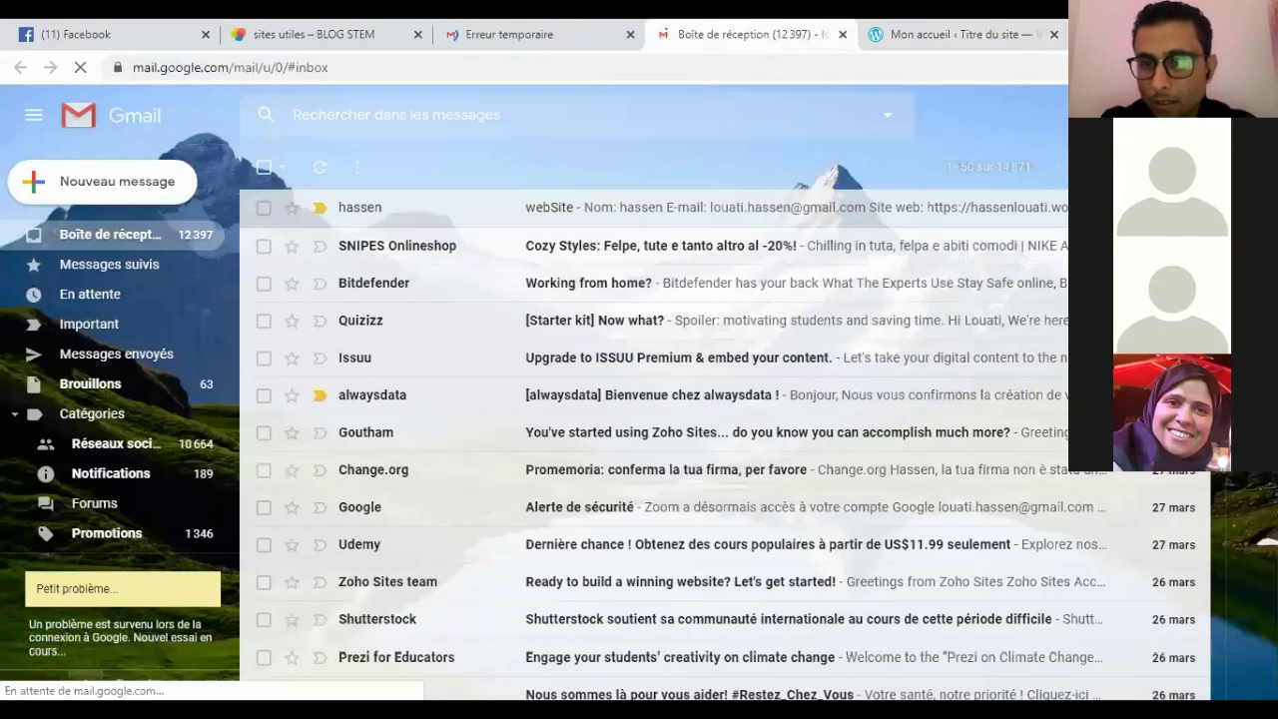
pyautogui.click(630, 34)
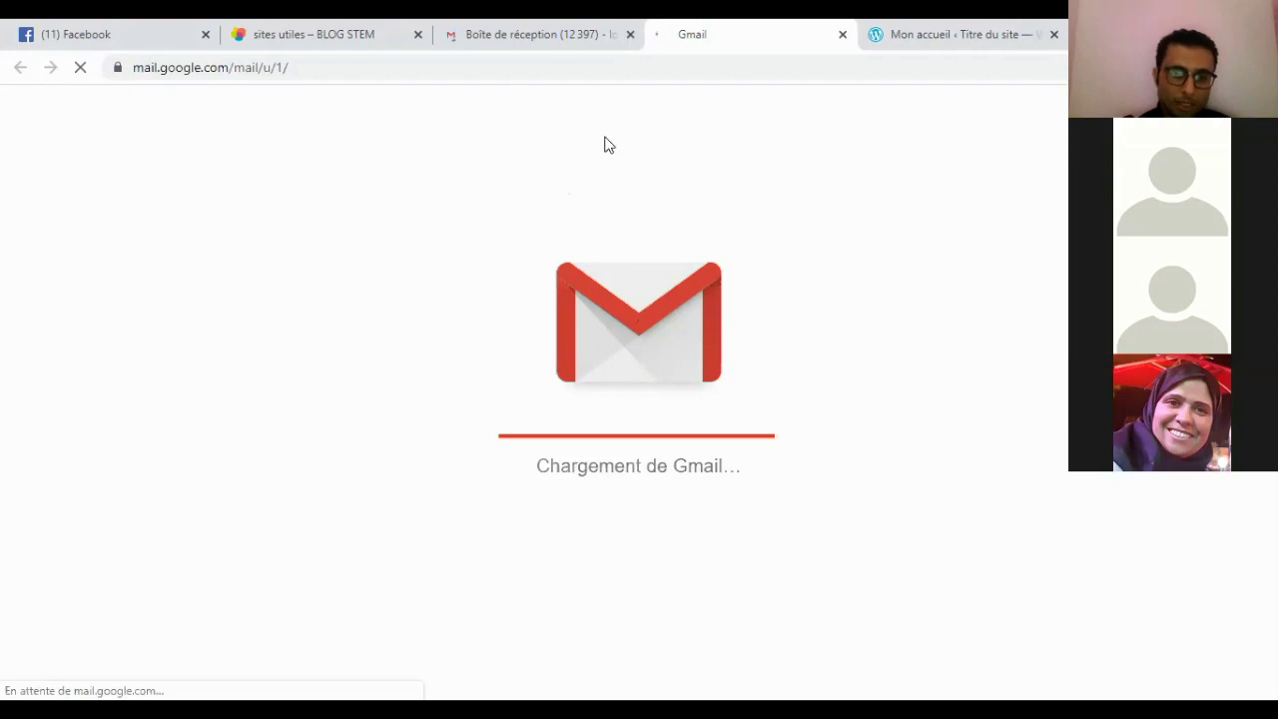
pyautogui.click(630, 35)
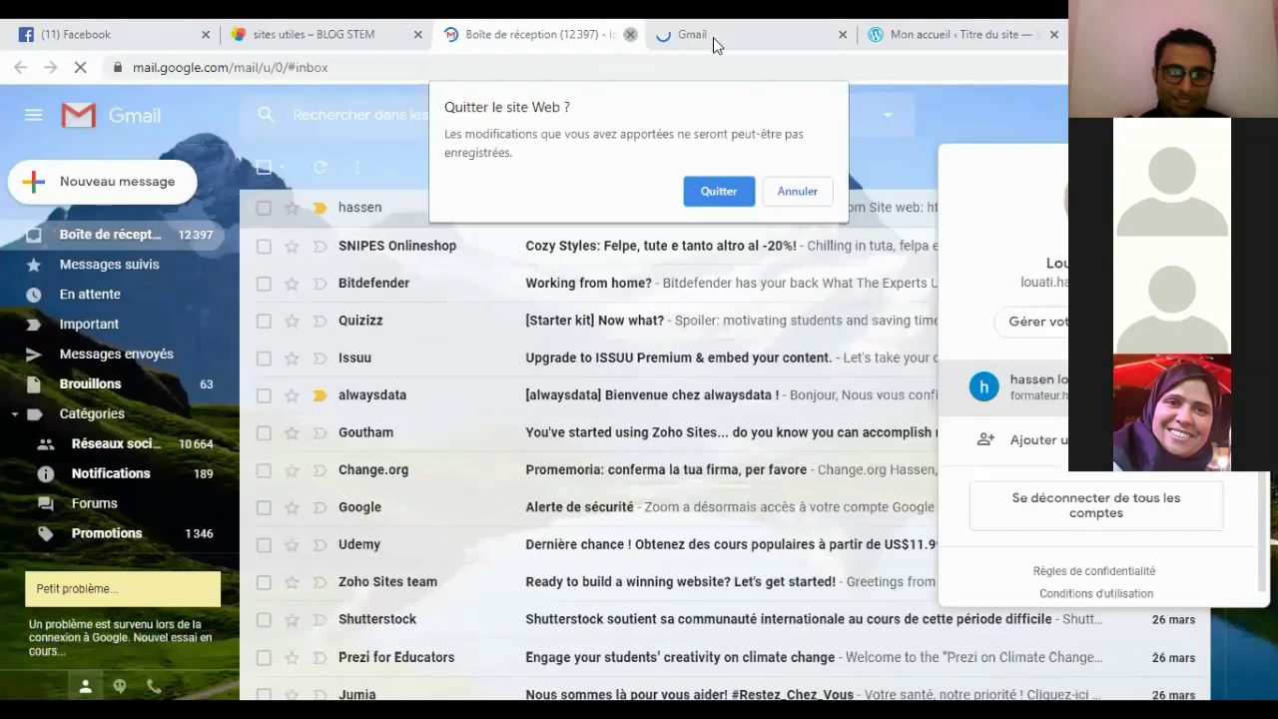
pyautogui.click(713, 190)
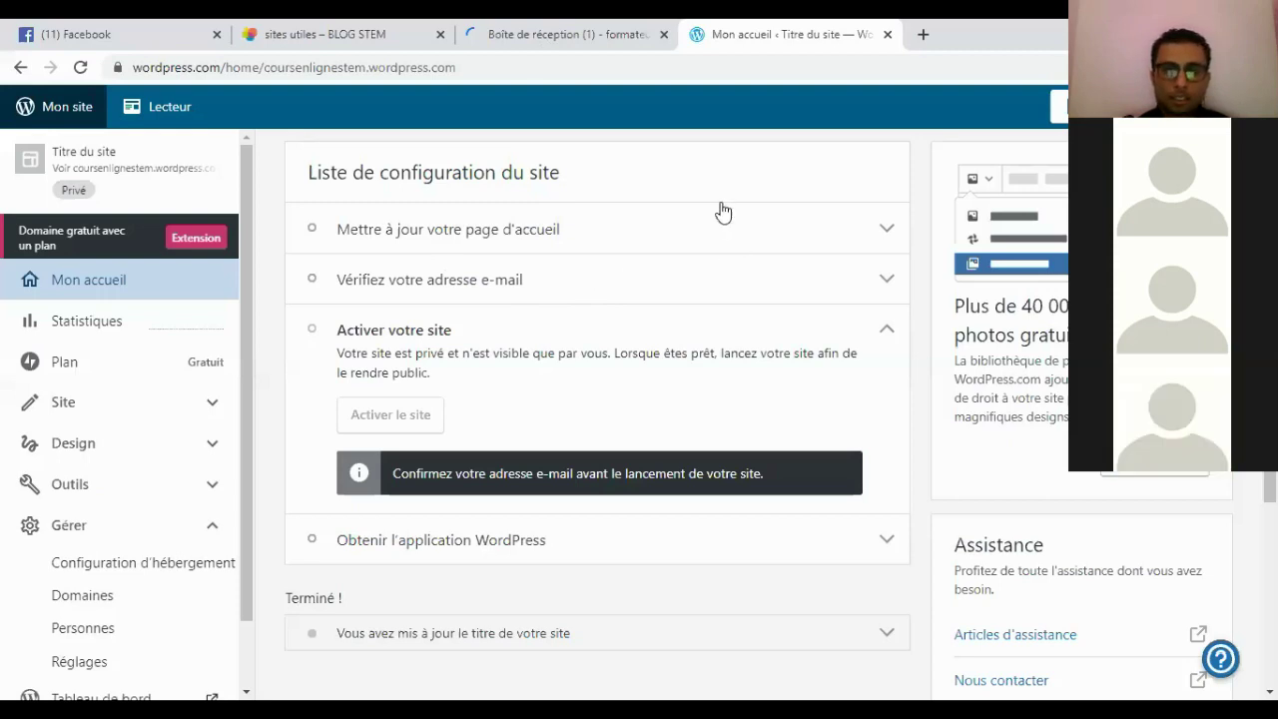
# - Open the "Activer stemformation" e-mail from WordPress.com in Gmail and confirm the e-mail address to activate the account
pyautogui.hotkey('ctrl', 'shift', 'Tab')
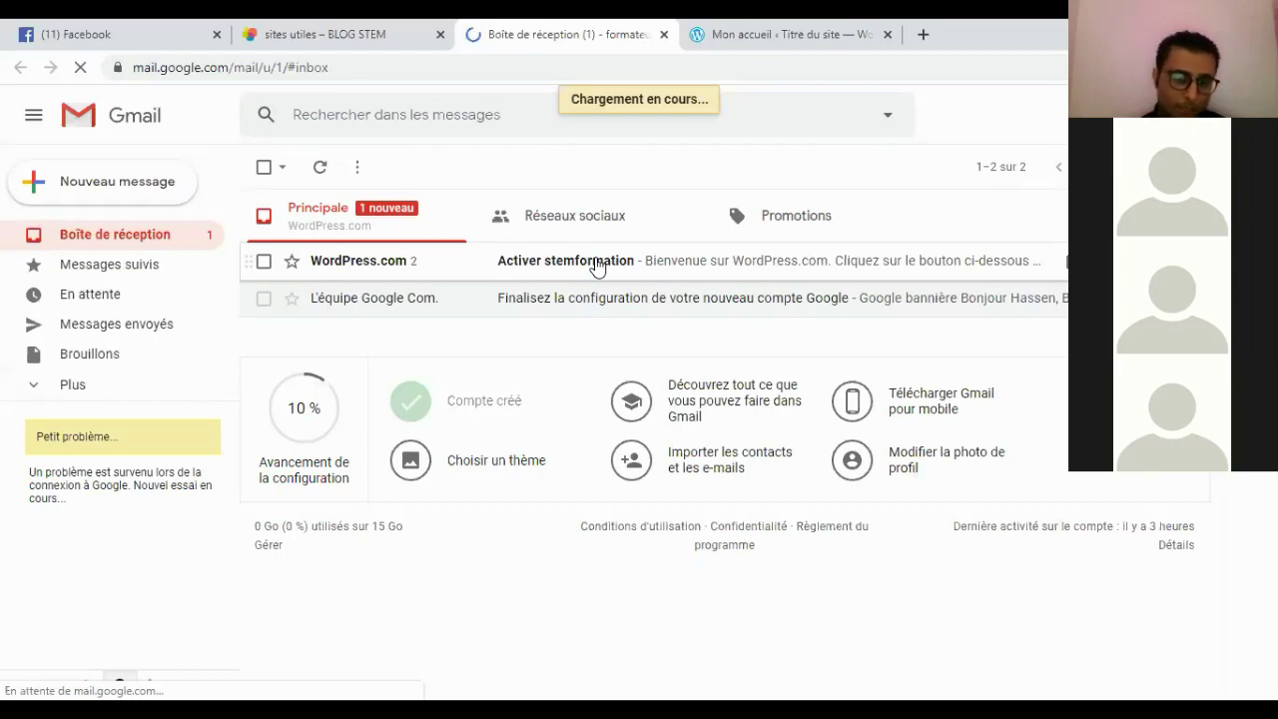
pyautogui.click(596, 264)
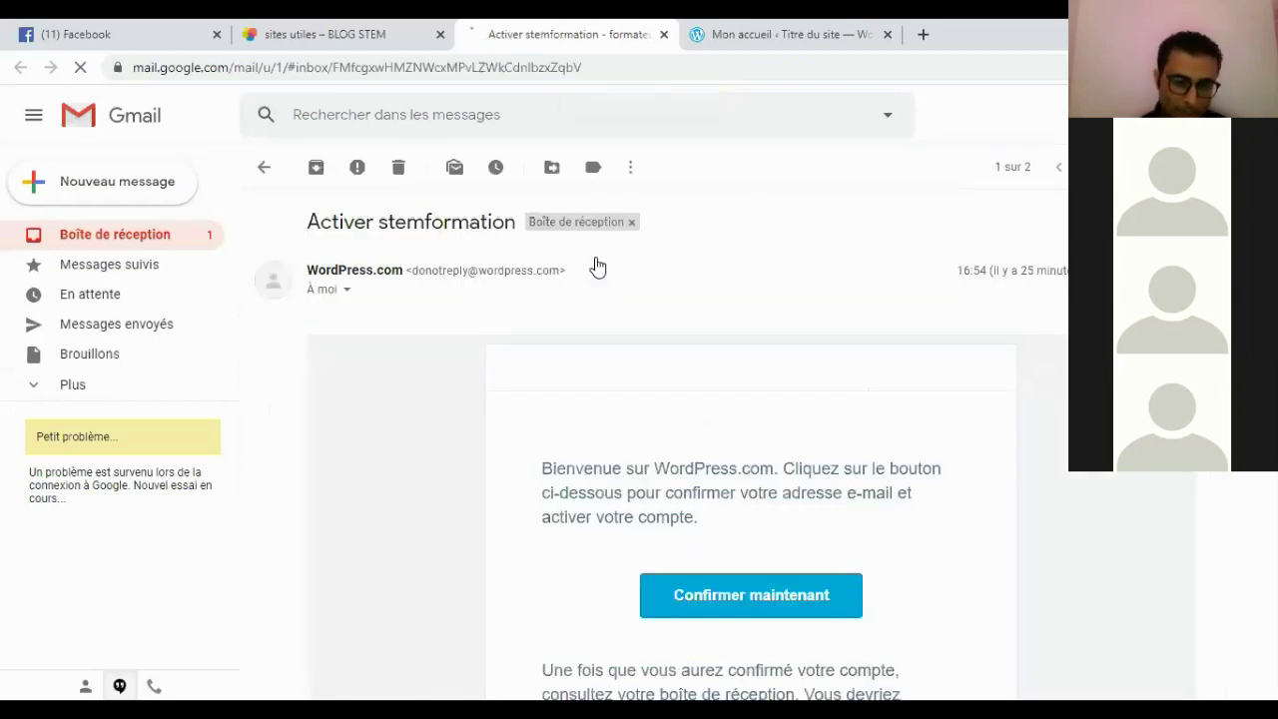
pyautogui.click(732, 626)
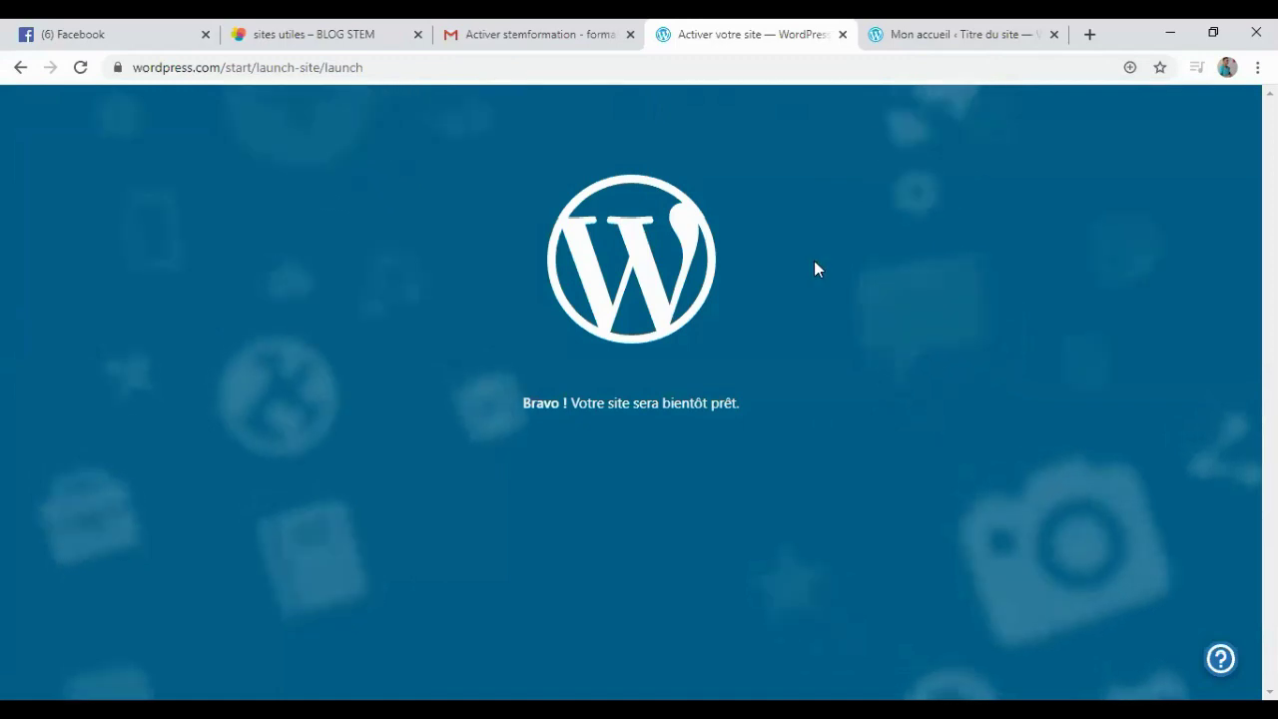
# - Open the public site coursenlignestem.wordpress.com from its WordPress dashboard and close the Gmail tab
pyautogui.click(928, 30)
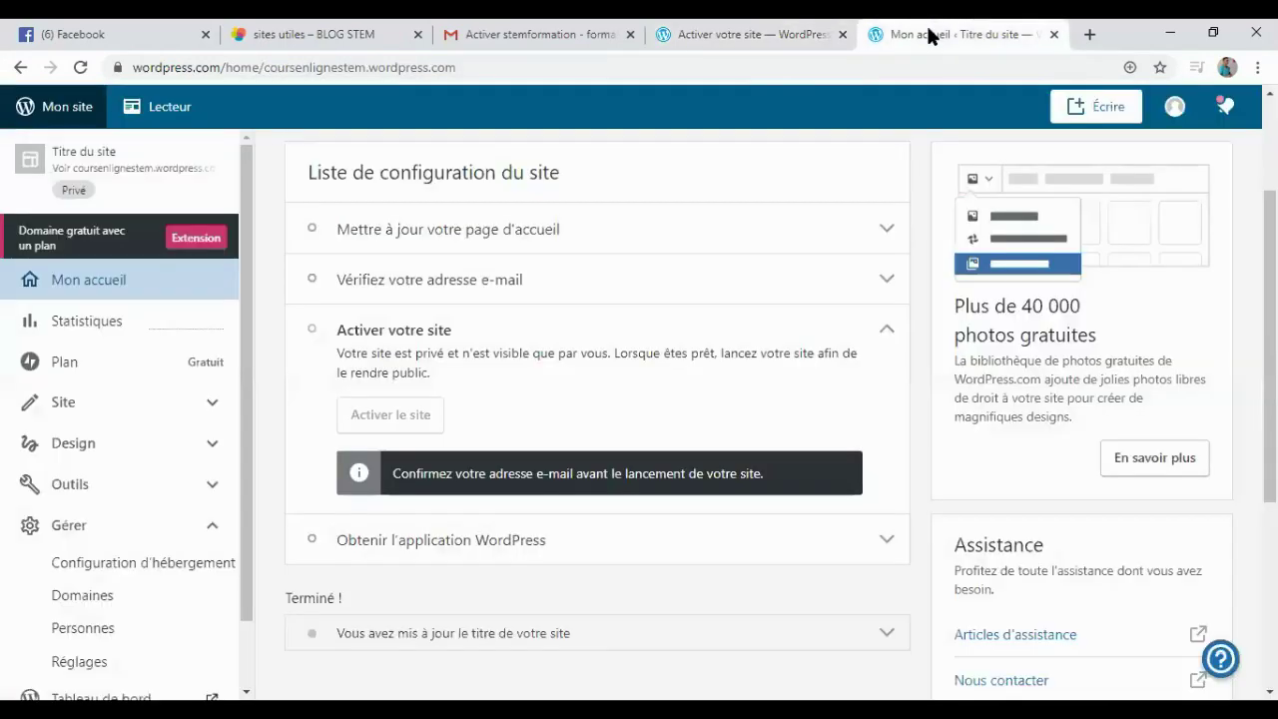
pyautogui.click(736, 34)
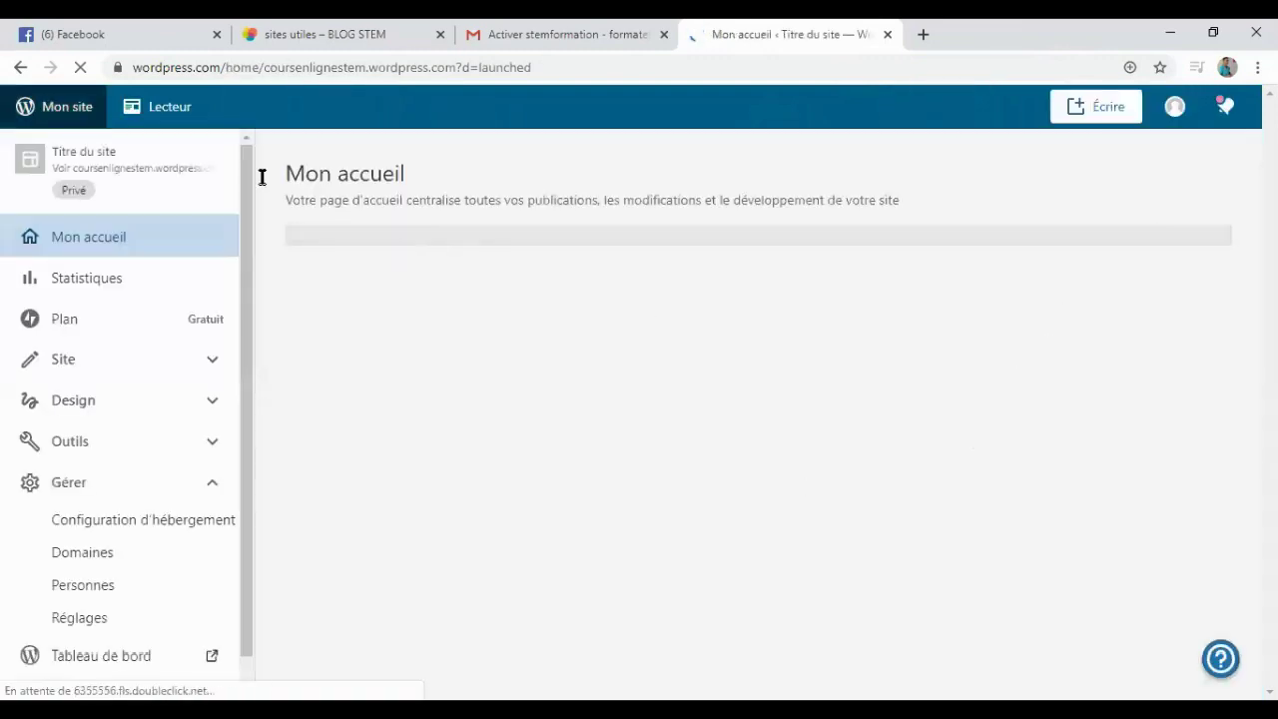
pyautogui.click(143, 166)
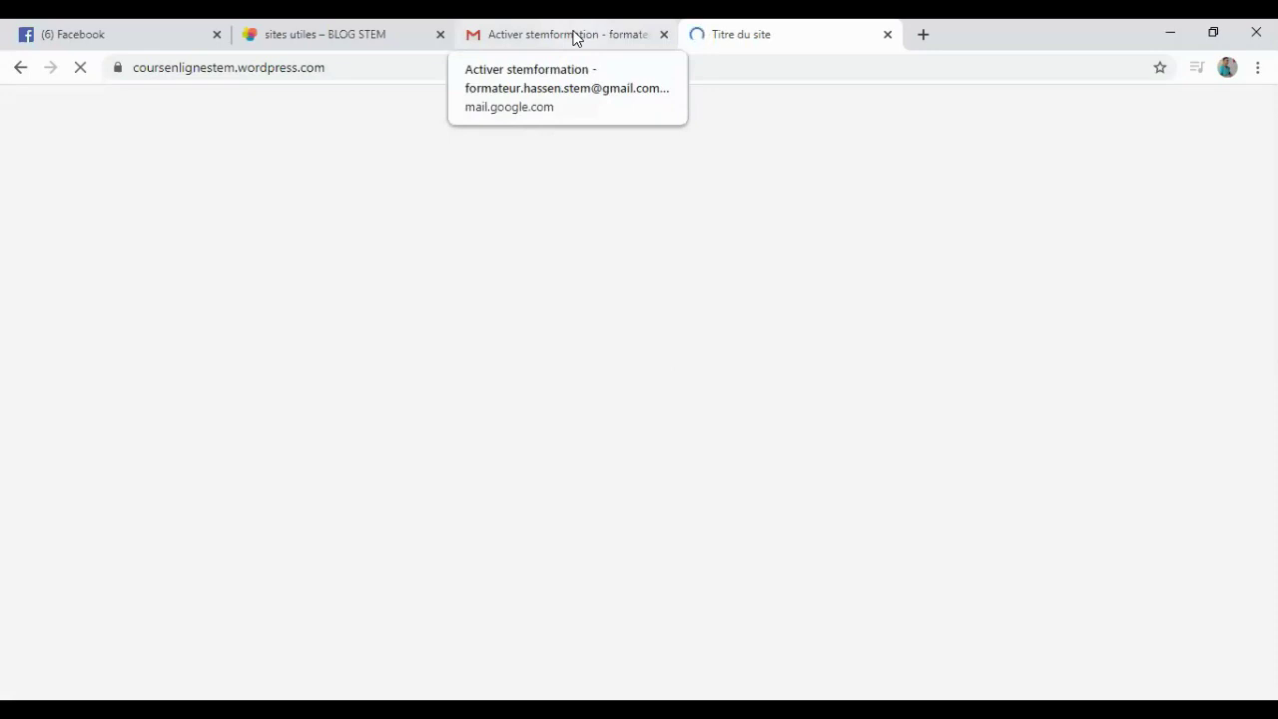
pyautogui.click(576, 39)
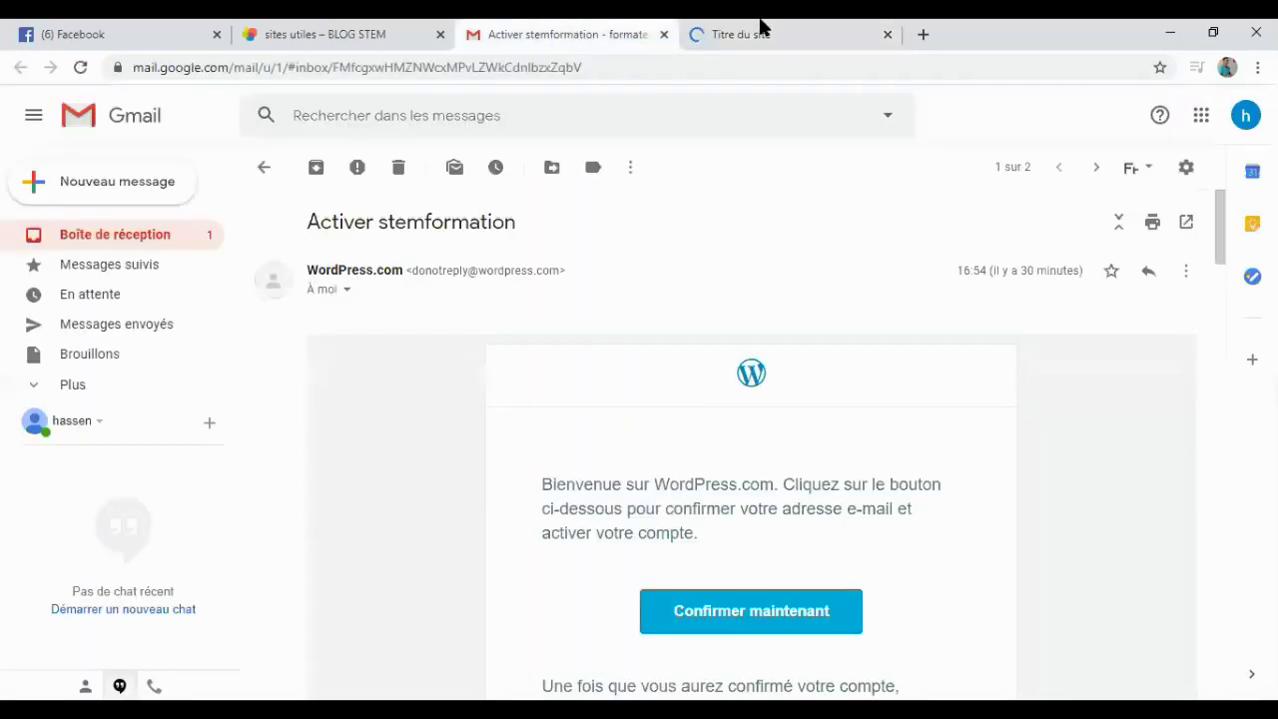
pyautogui.hotkey('ctrl', 'Tab')
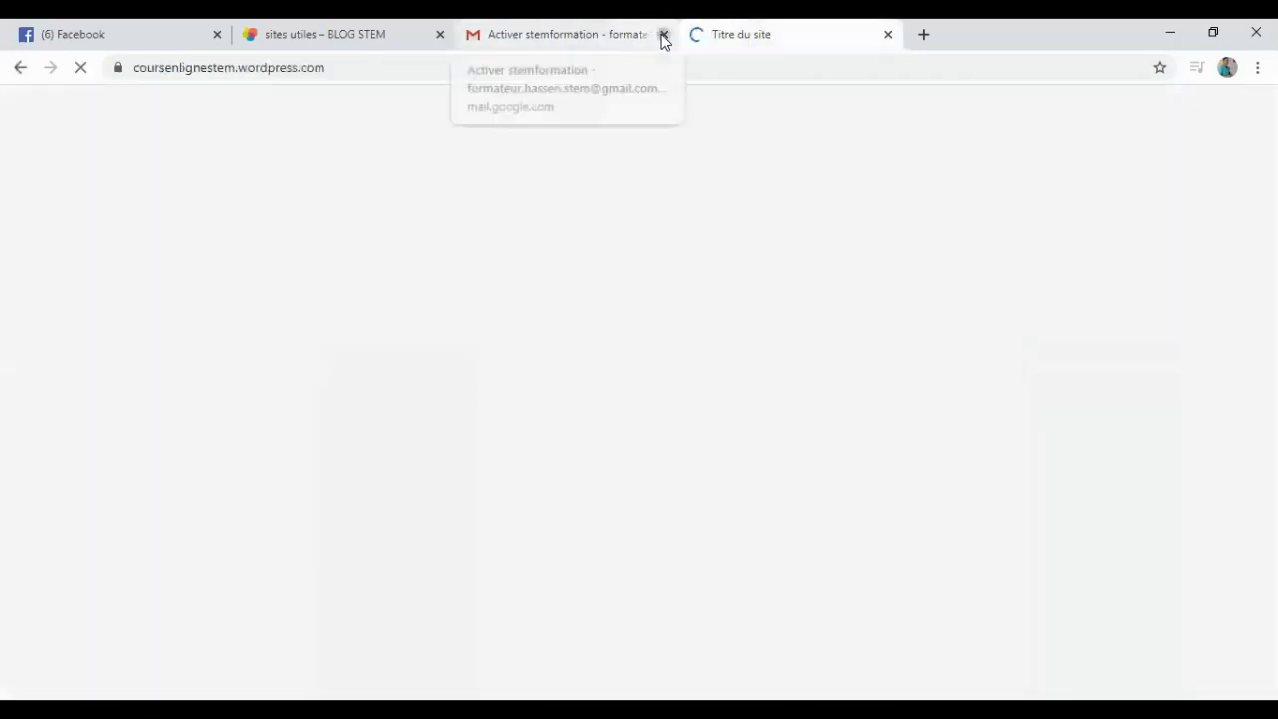
pyautogui.click(663, 34)
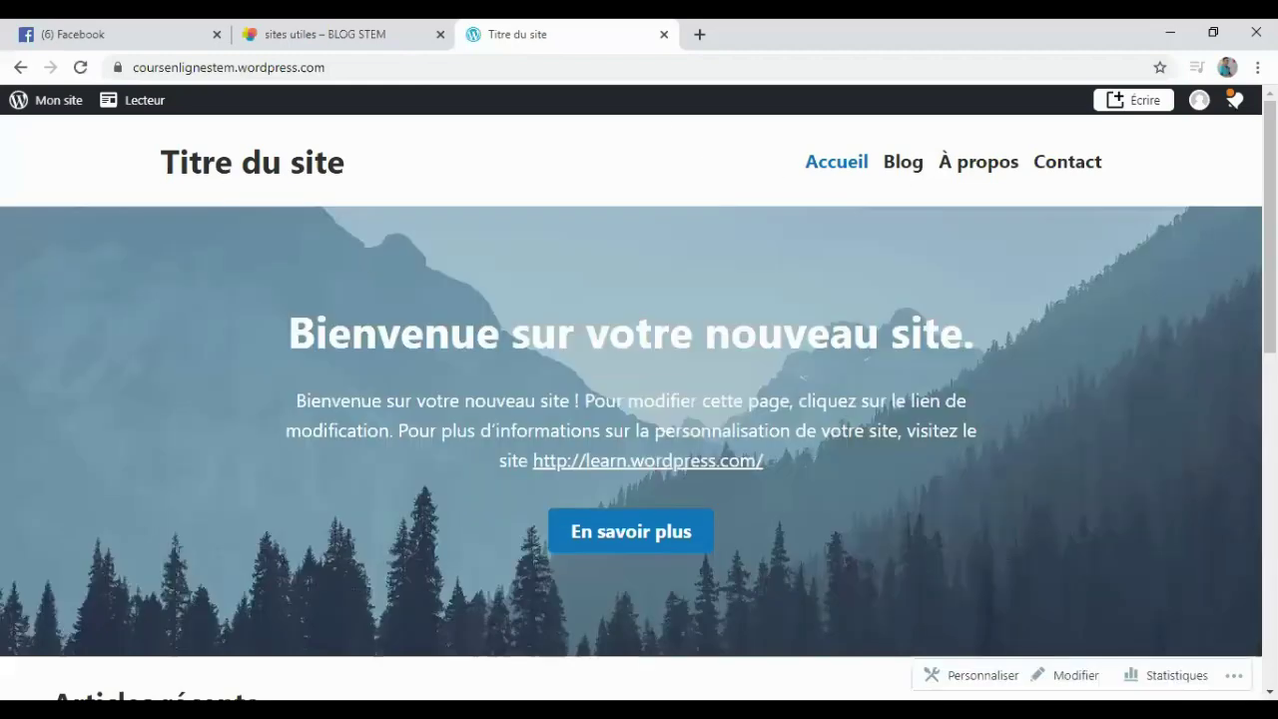
# - Look through the public site's home page down to the recent articles and return to its dashboard
pyautogui.scroll(-5, 639, 399)
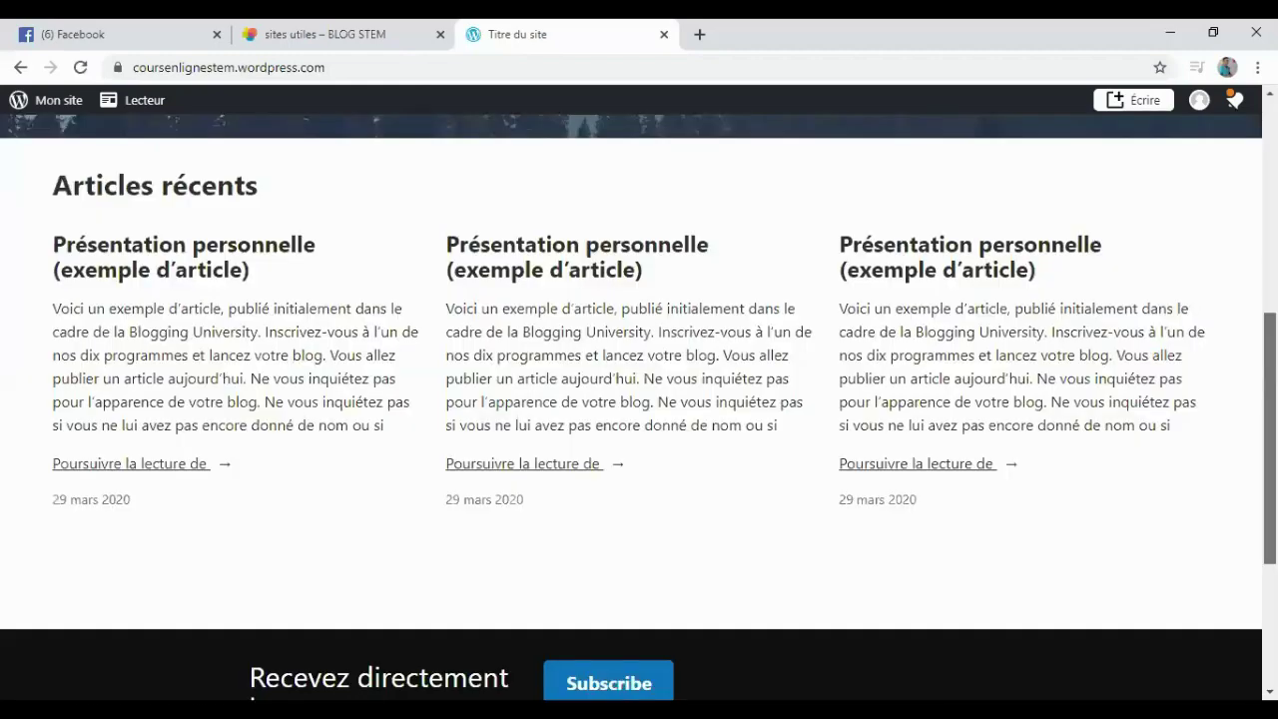
pyautogui.scroll(5, 848, 171)
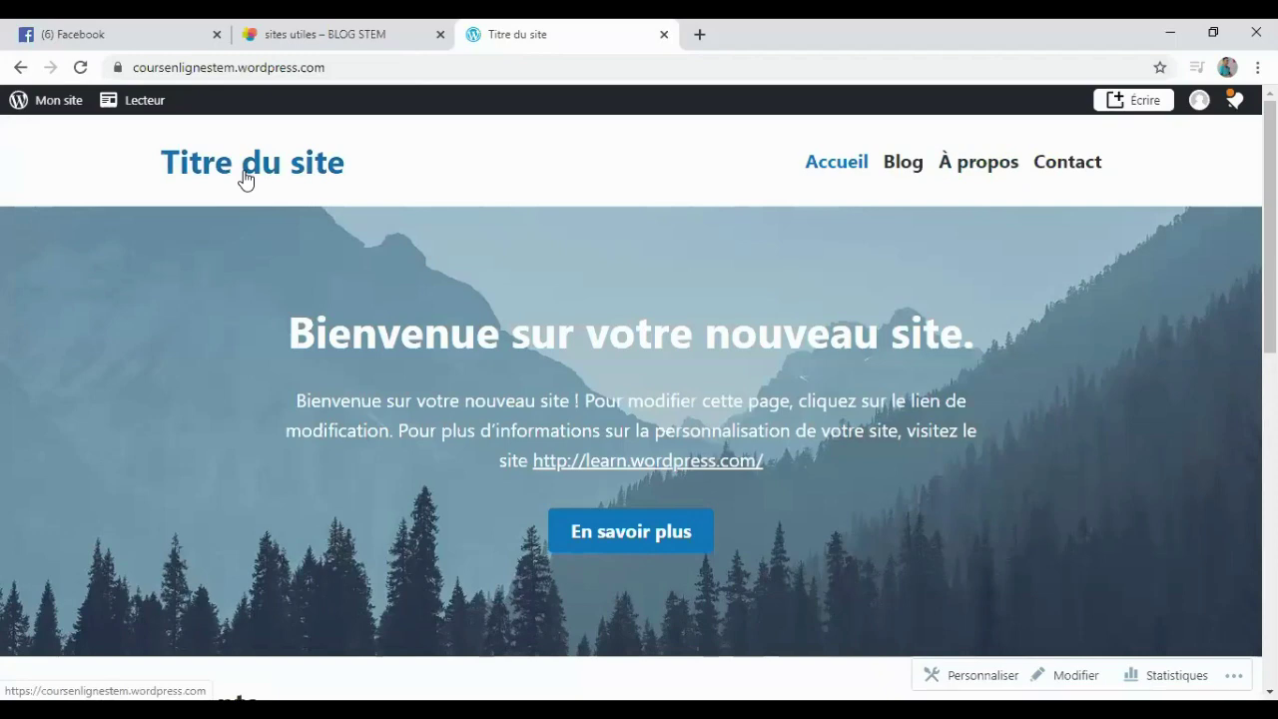
pyautogui.click(40, 108)
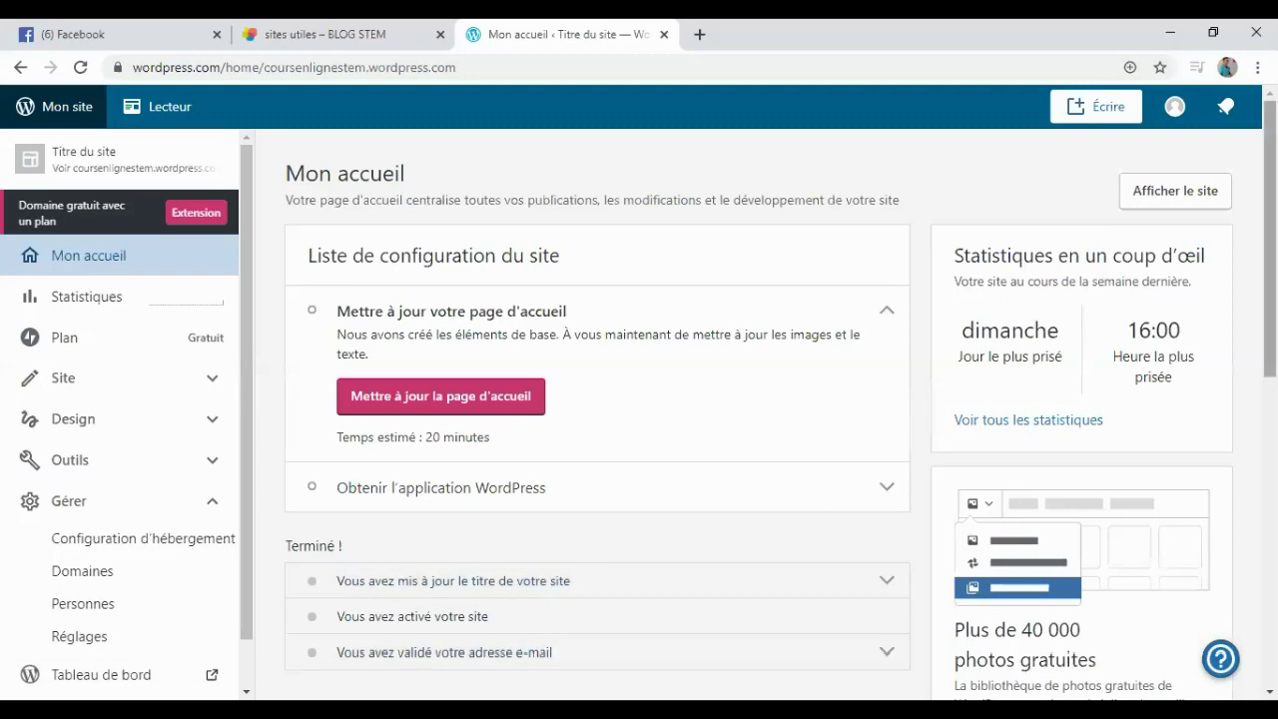
# - Look through the Mon accueil page, from the site setup checklist down to the assistance and mobile app sections
pyautogui.scroll(-2, 759, 399)
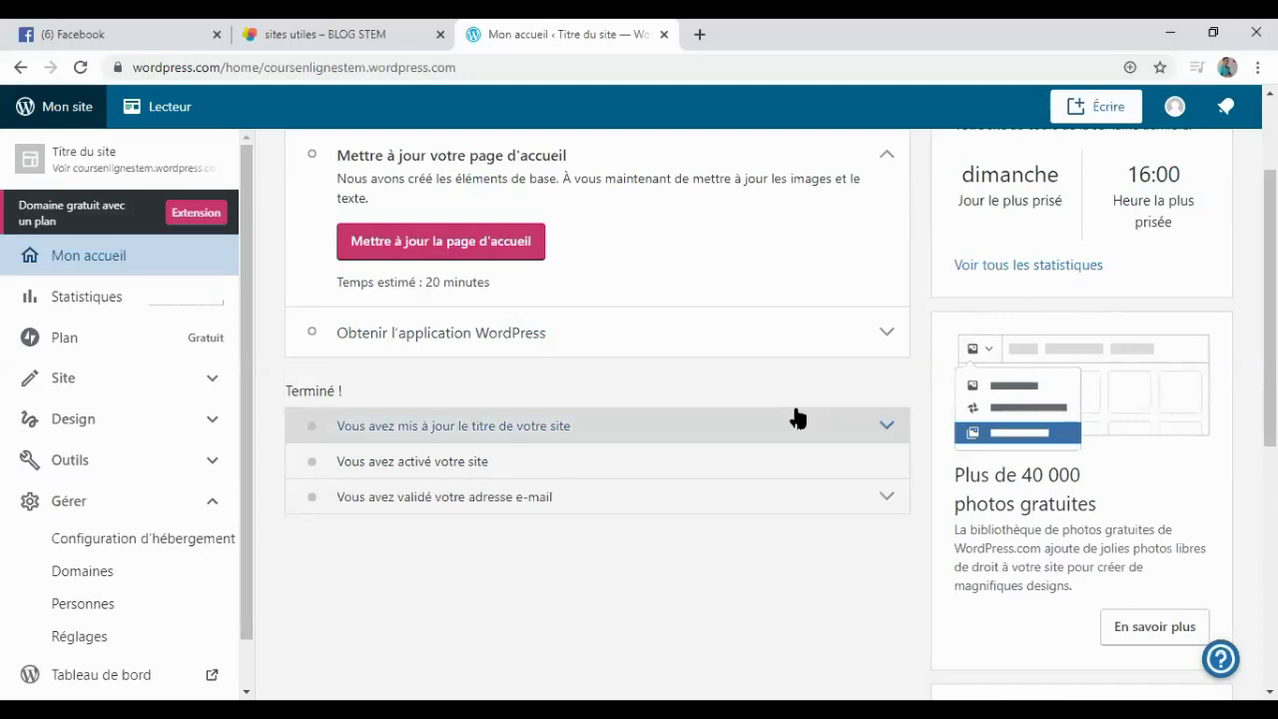
pyautogui.scroll(3, 796, 419)
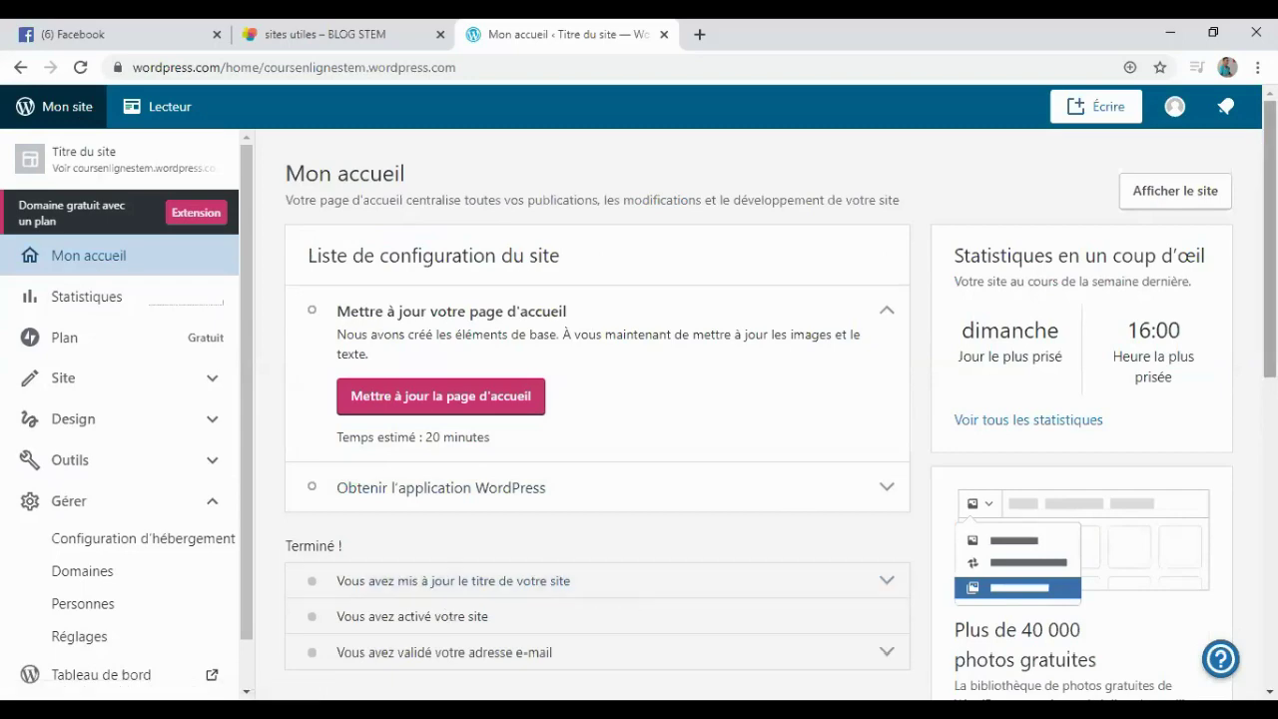
pyautogui.scroll(-2, 796, 500)
pyautogui.scroll(-4, 780, 413)
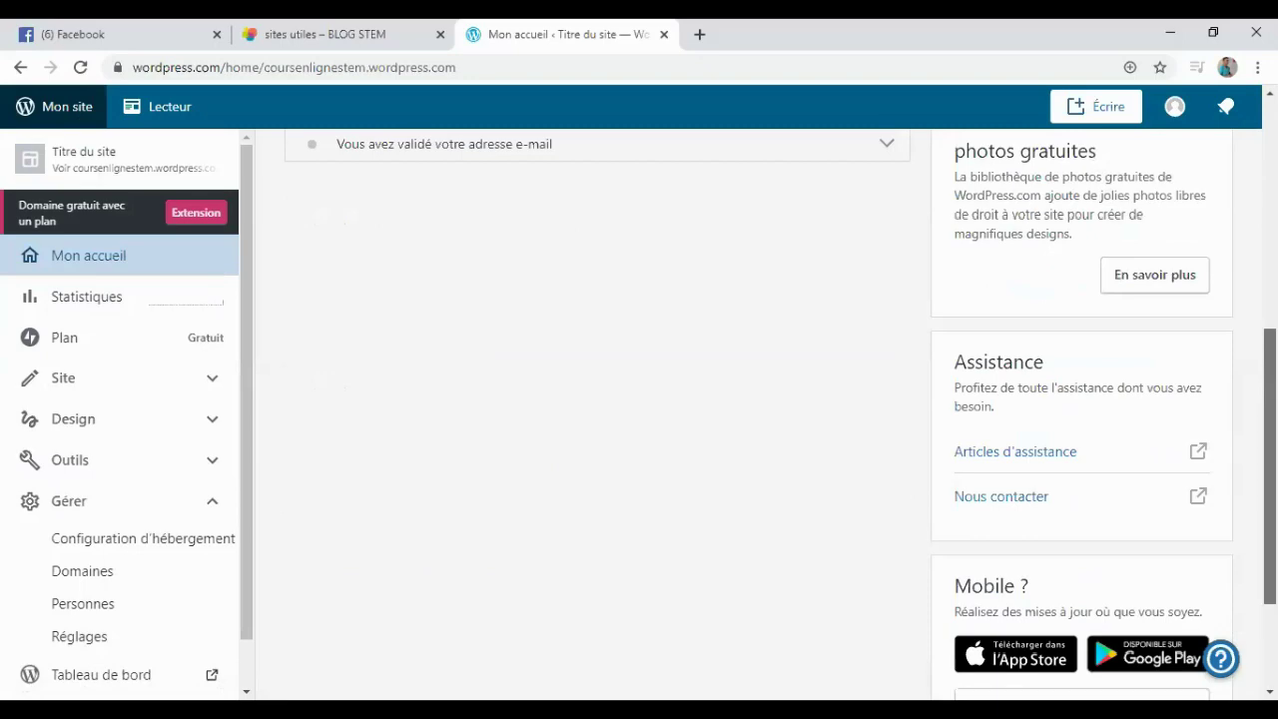
pyautogui.scroll(-2, 779, 413)
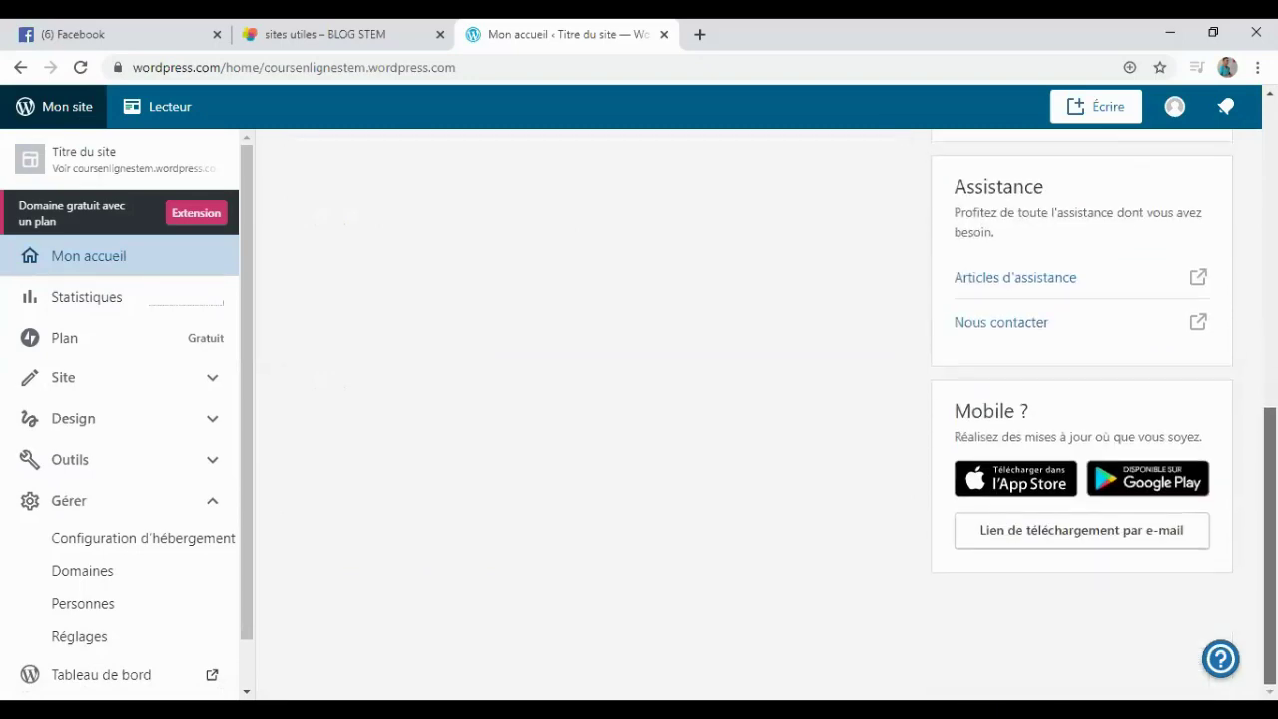
pyautogui.scroll(4, 759, 413)
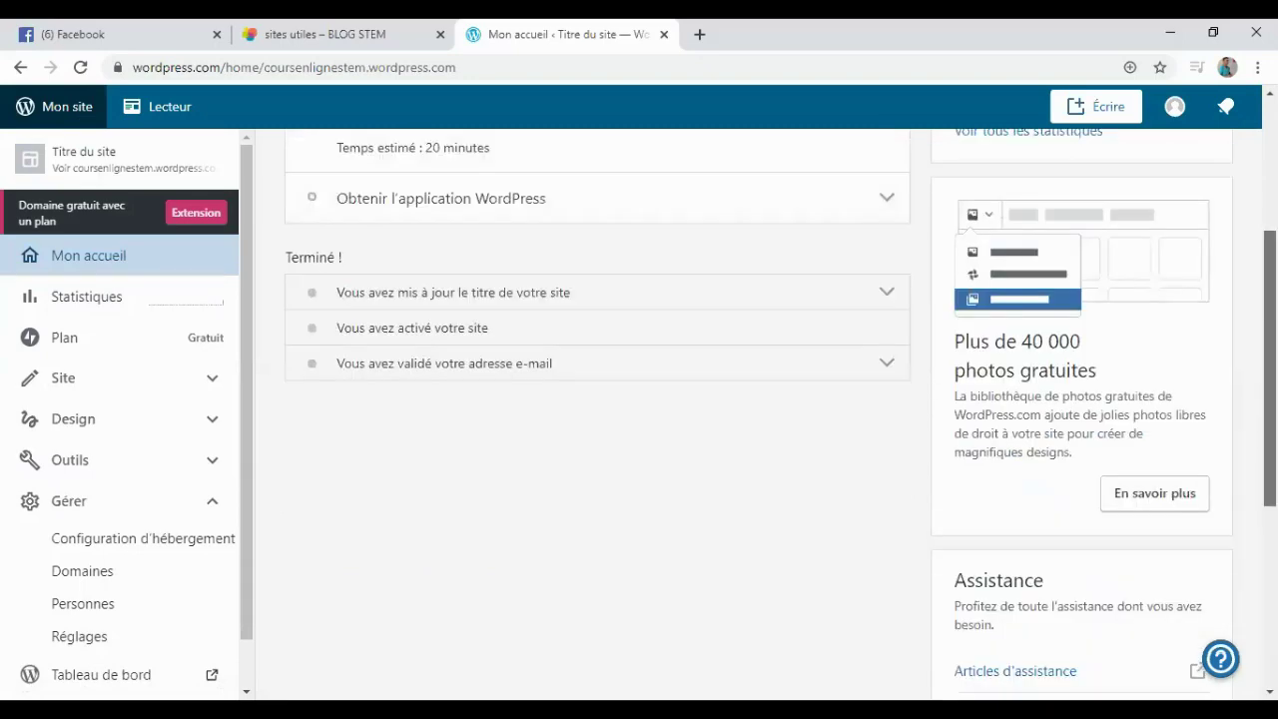
pyautogui.scroll(3, 759, 413)
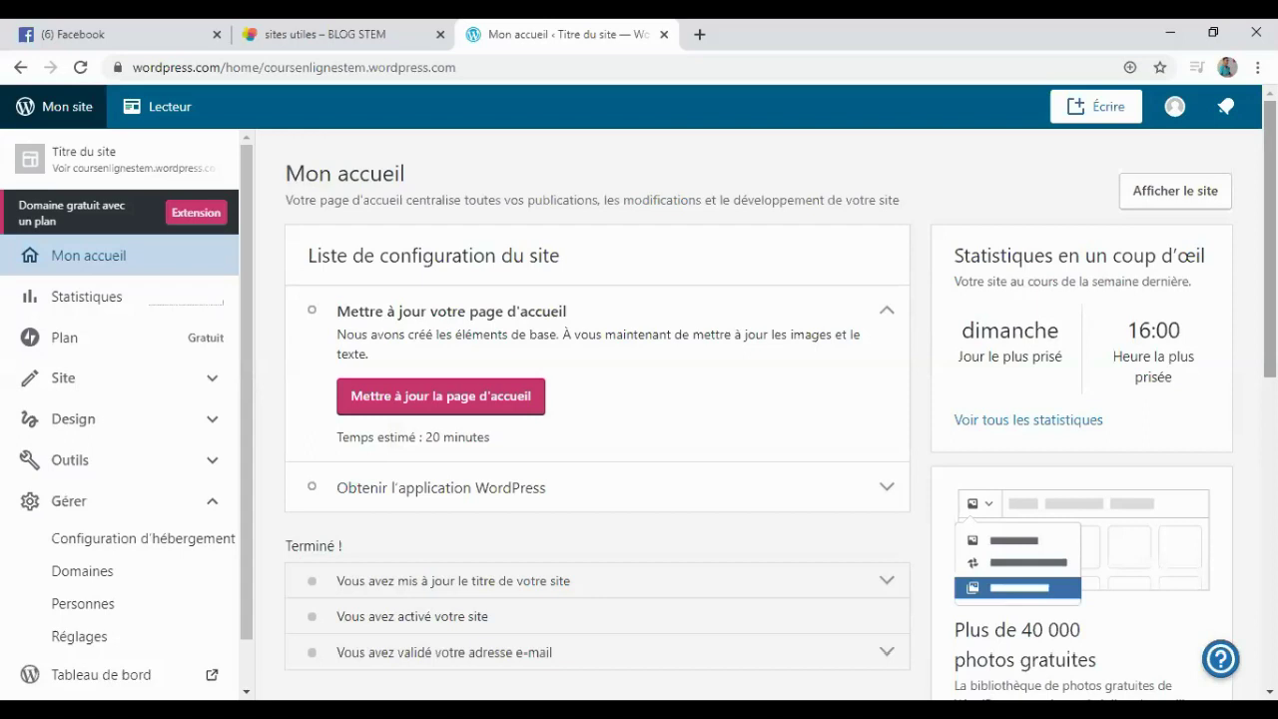
# - Switch briefly to the BLOG STEM tab and return to the setup checklist on the new site's dashboard
pyautogui.click(349, 40)
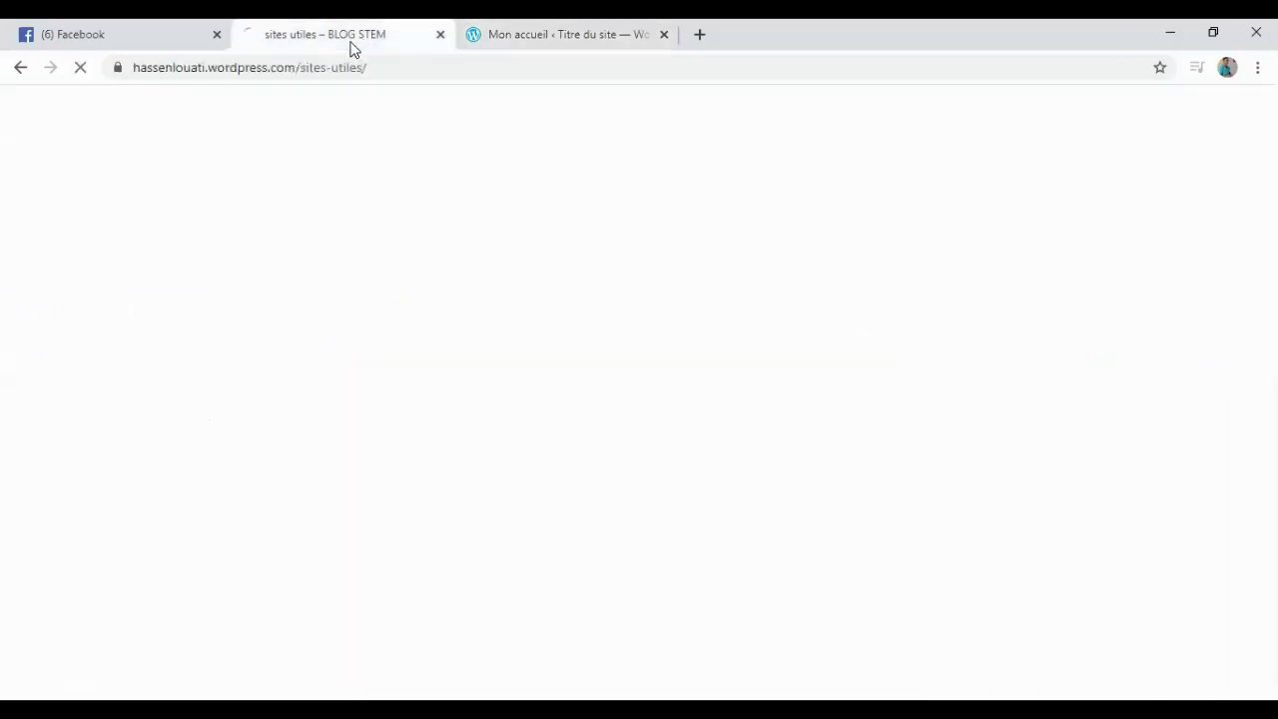
pyautogui.click(530, 36)
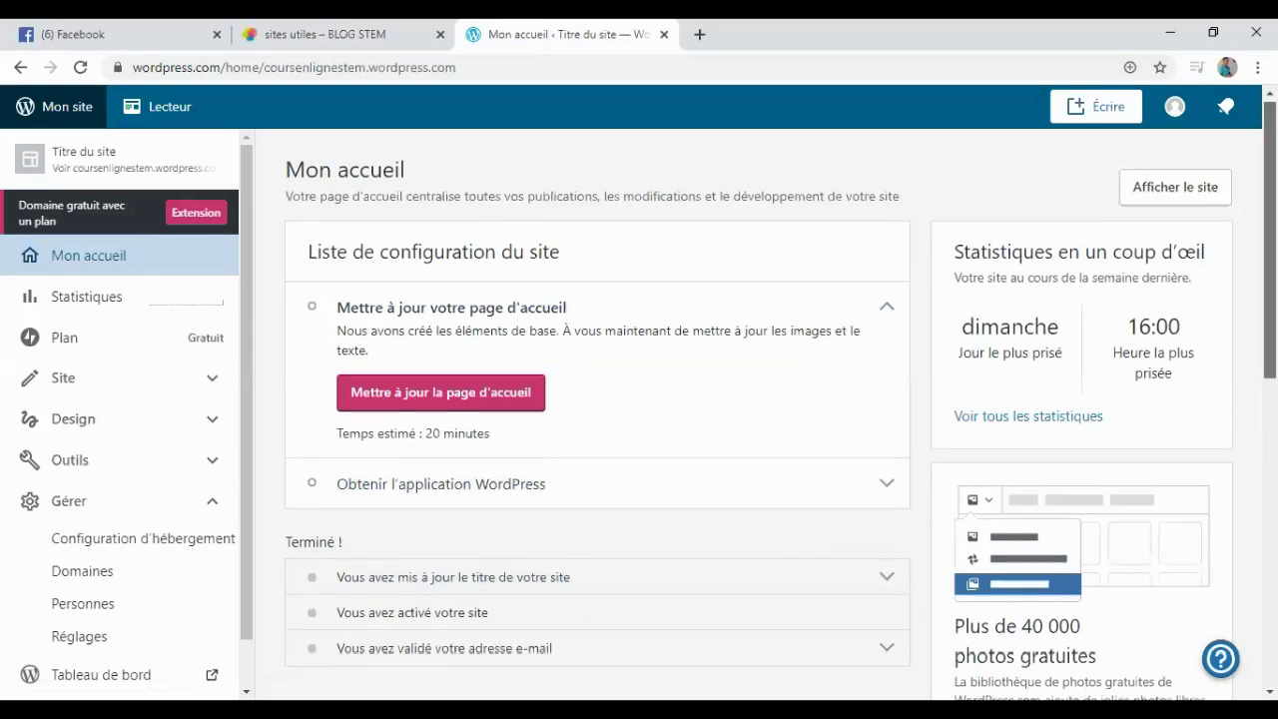
pyautogui.scroll(-1, 639, 399)
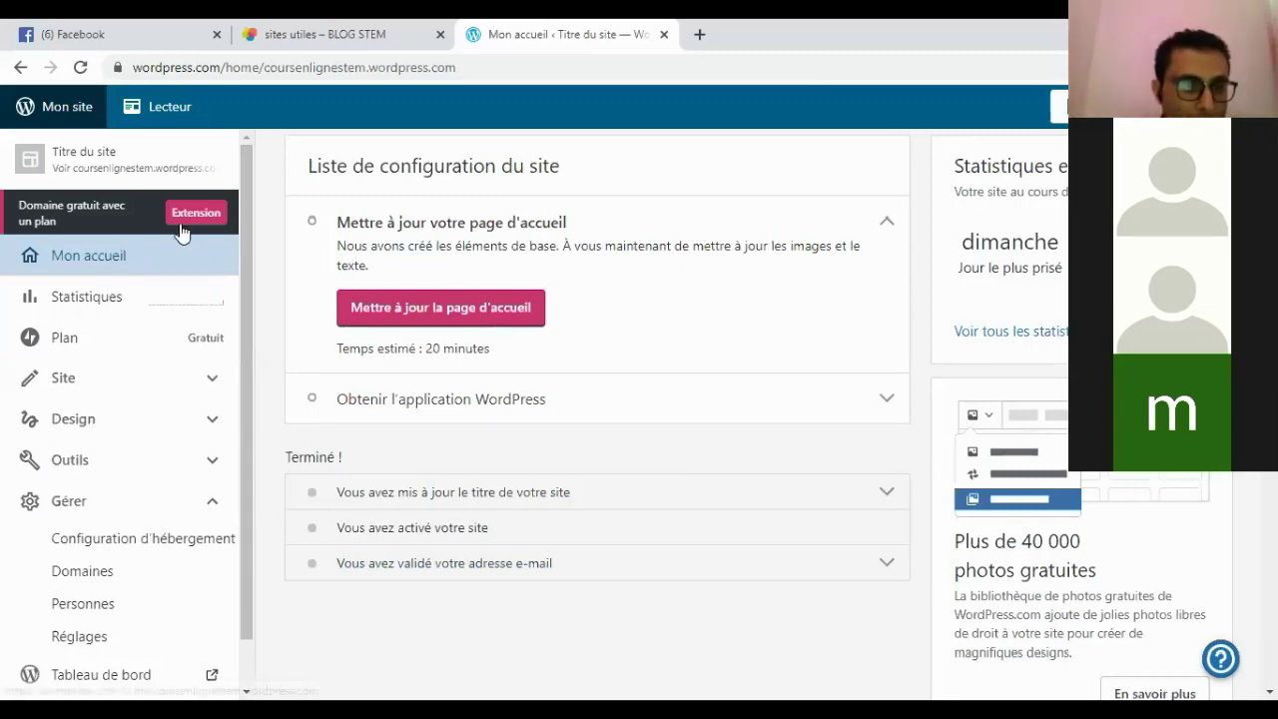
# - Preview the site in the Tél. layout, expand and collapse its navigation menu, and return to the Bureau layout
pyautogui.click(137, 161)
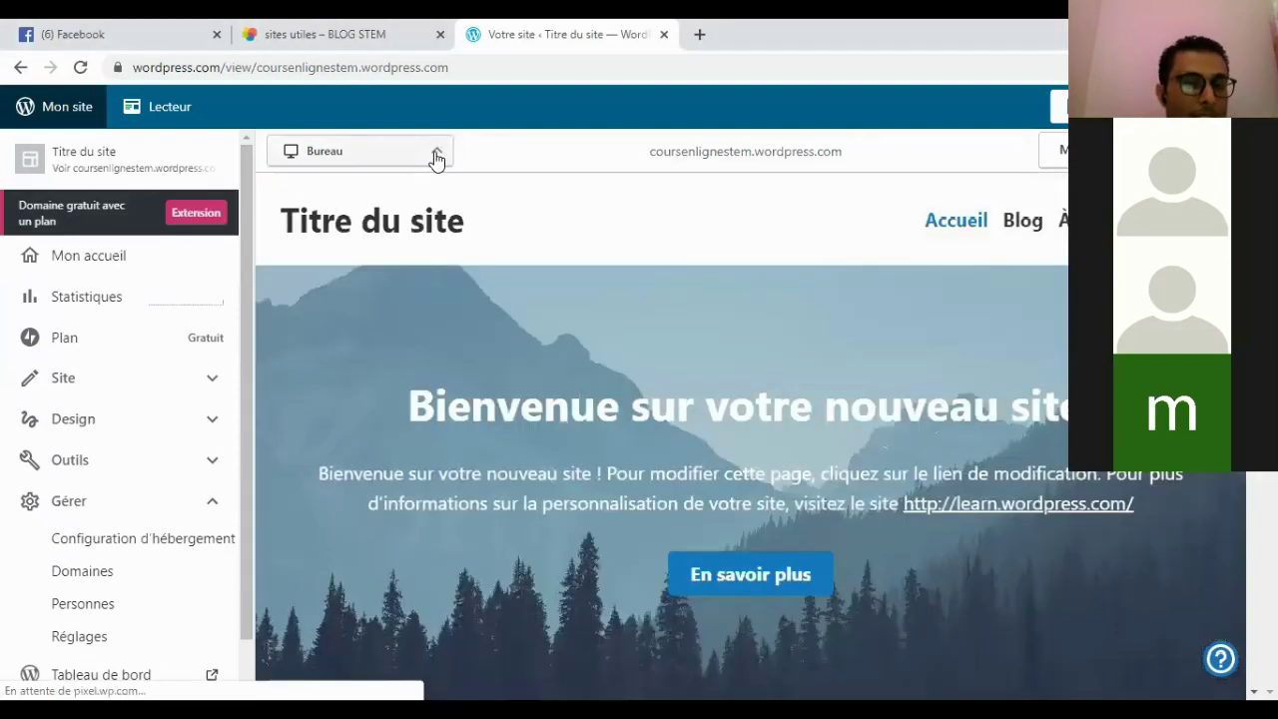
pyautogui.click(436, 159)
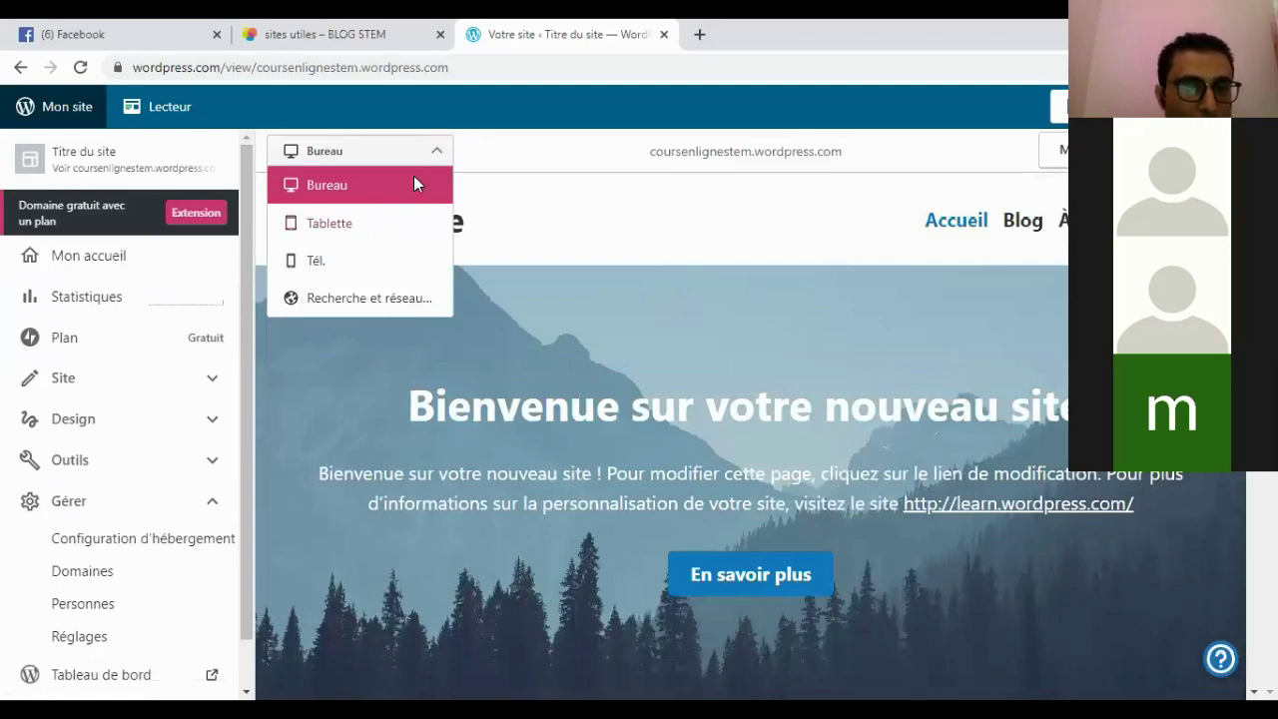
pyautogui.click(369, 270)
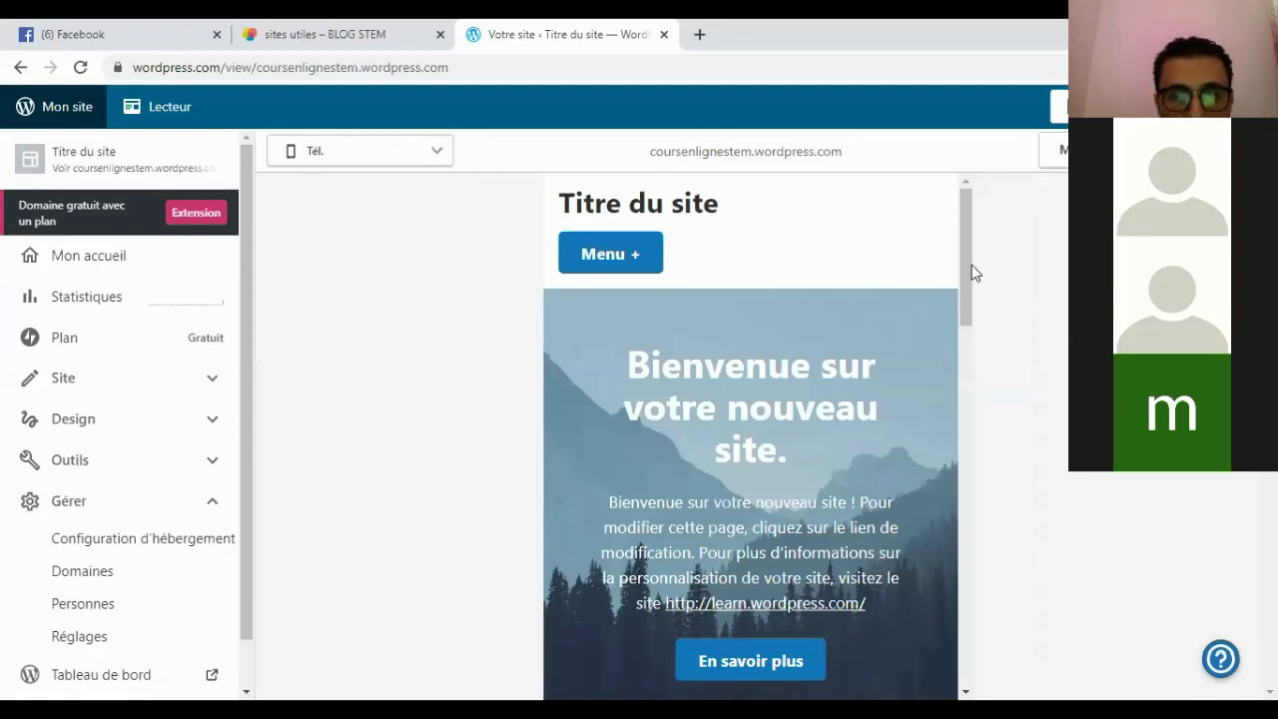
pyautogui.click(649, 261)
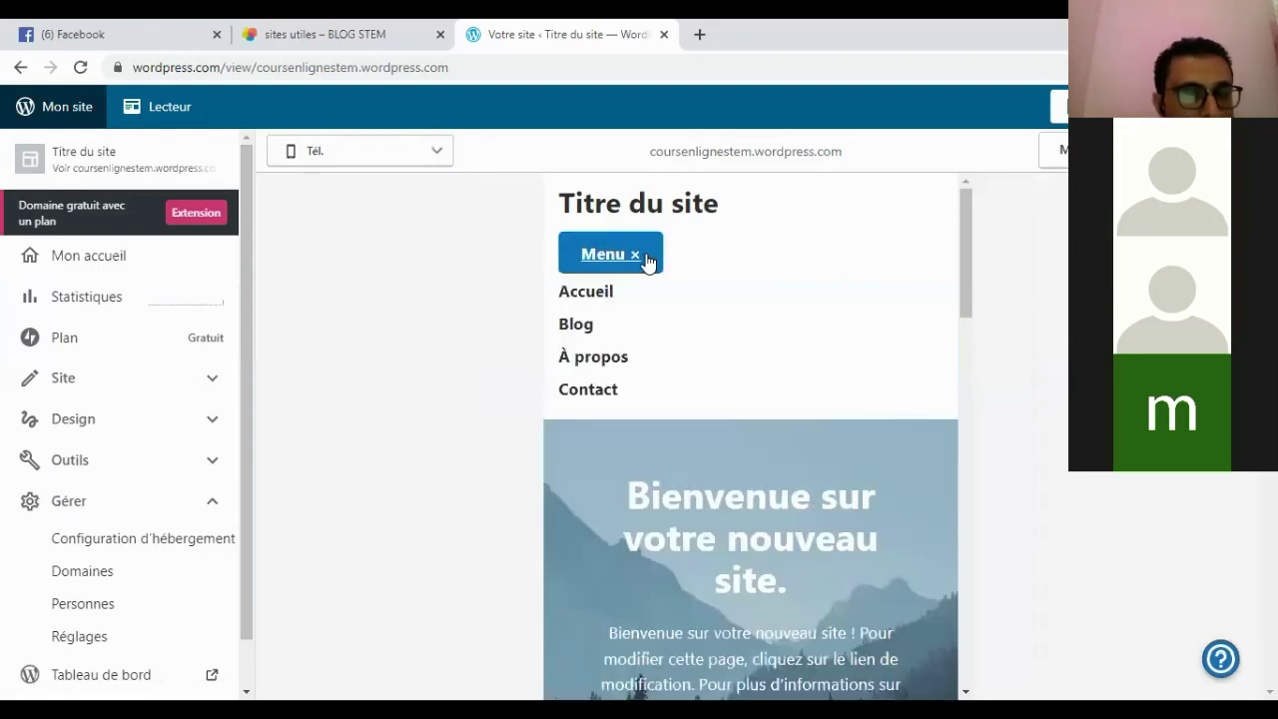
pyautogui.click(647, 262)
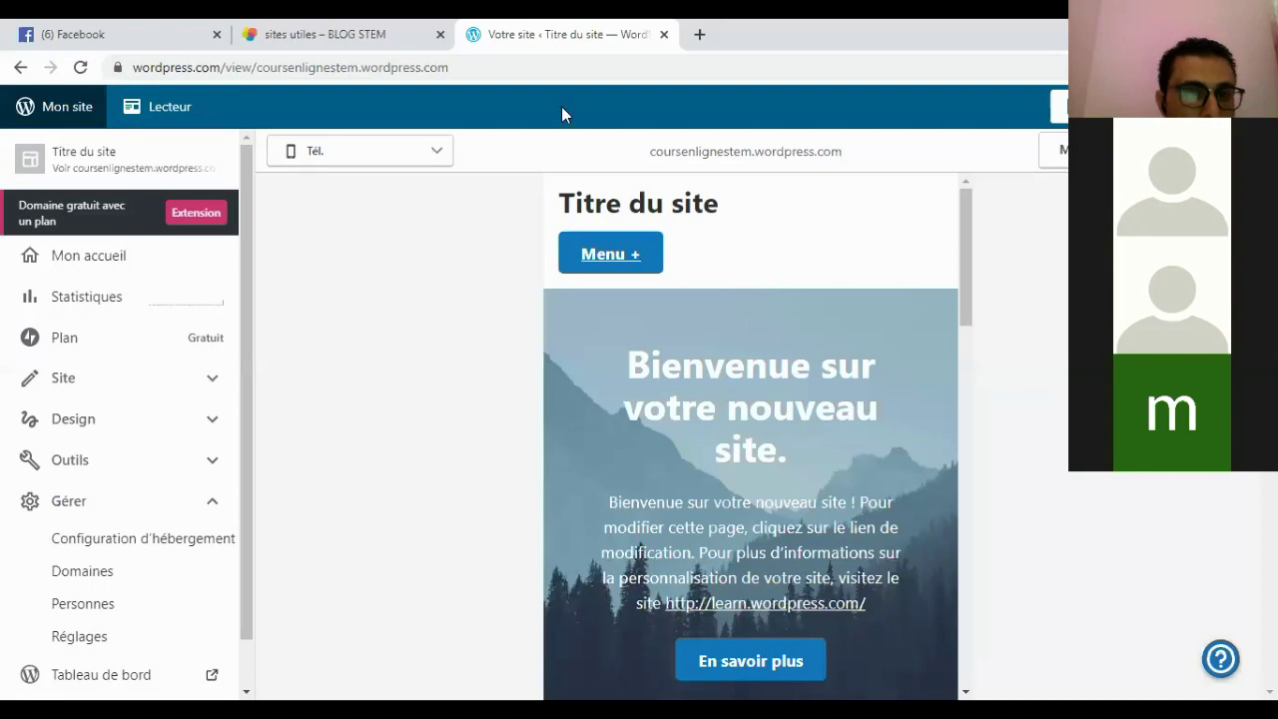
pyautogui.click(439, 152)
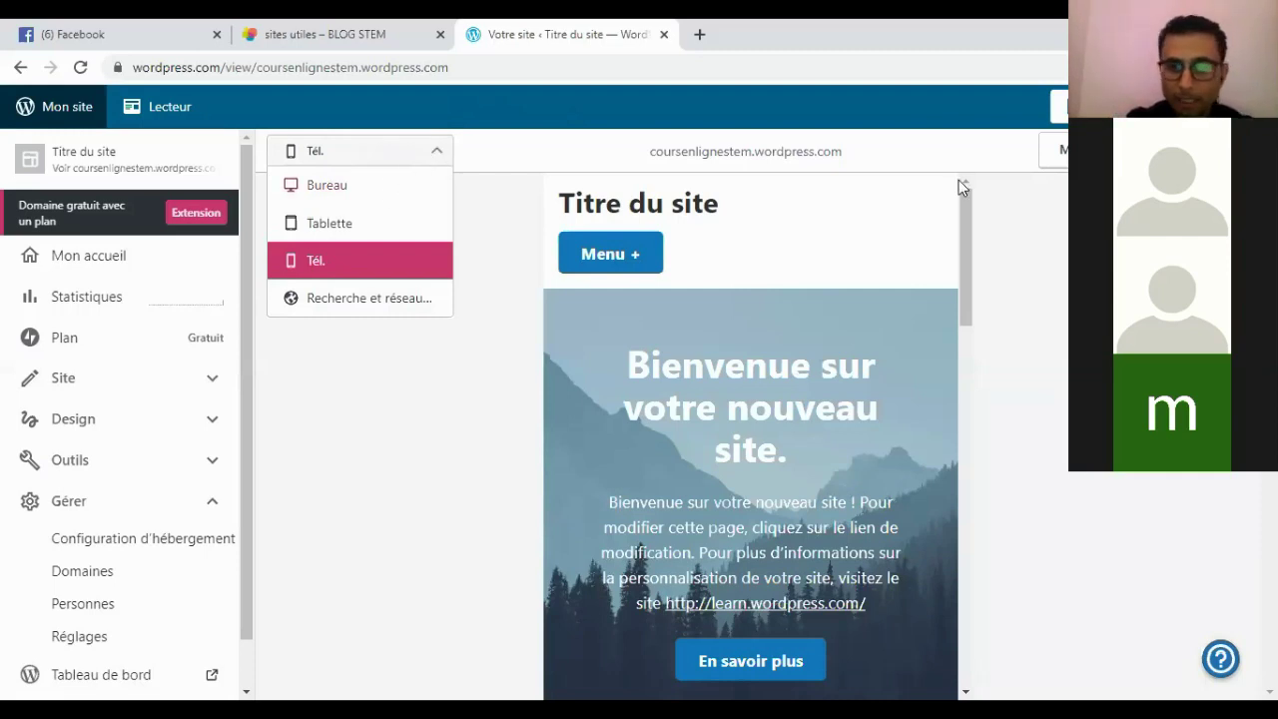
pyautogui.click(407, 183)
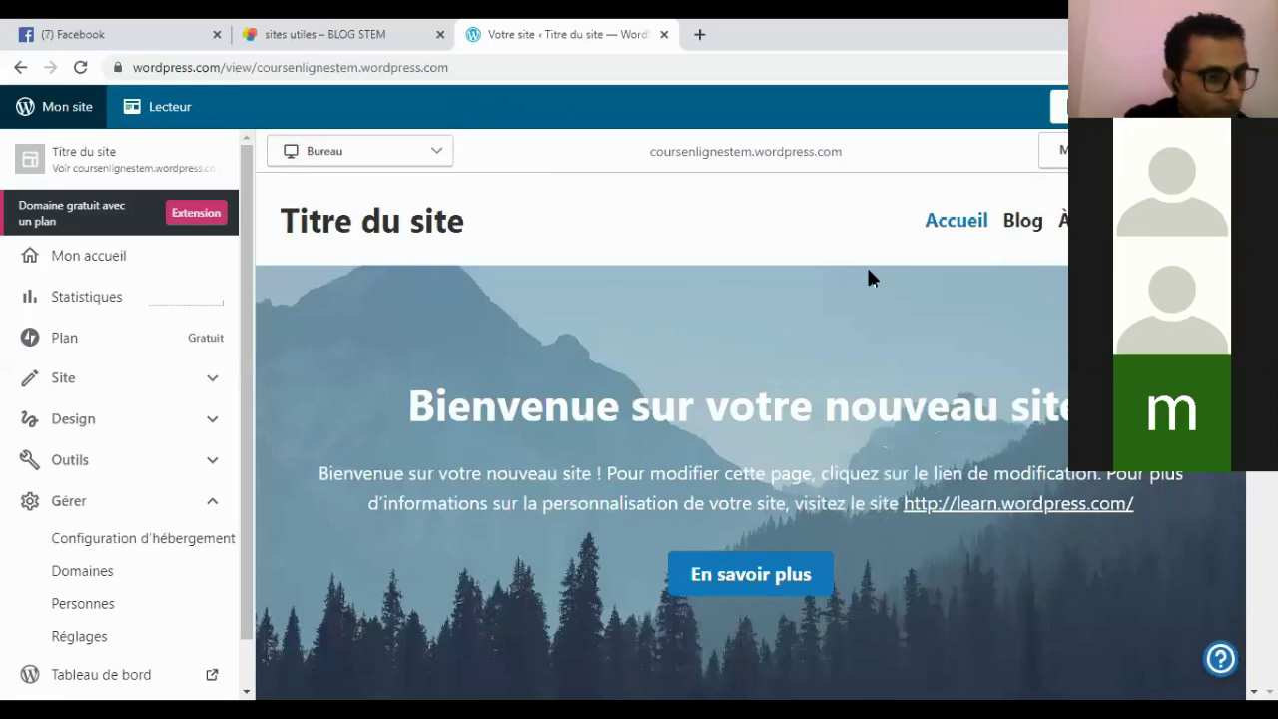
# - Open the site's Accueil page in the block editor, reloading the page and going back if it stays blank
pyautogui.click(1062, 151)
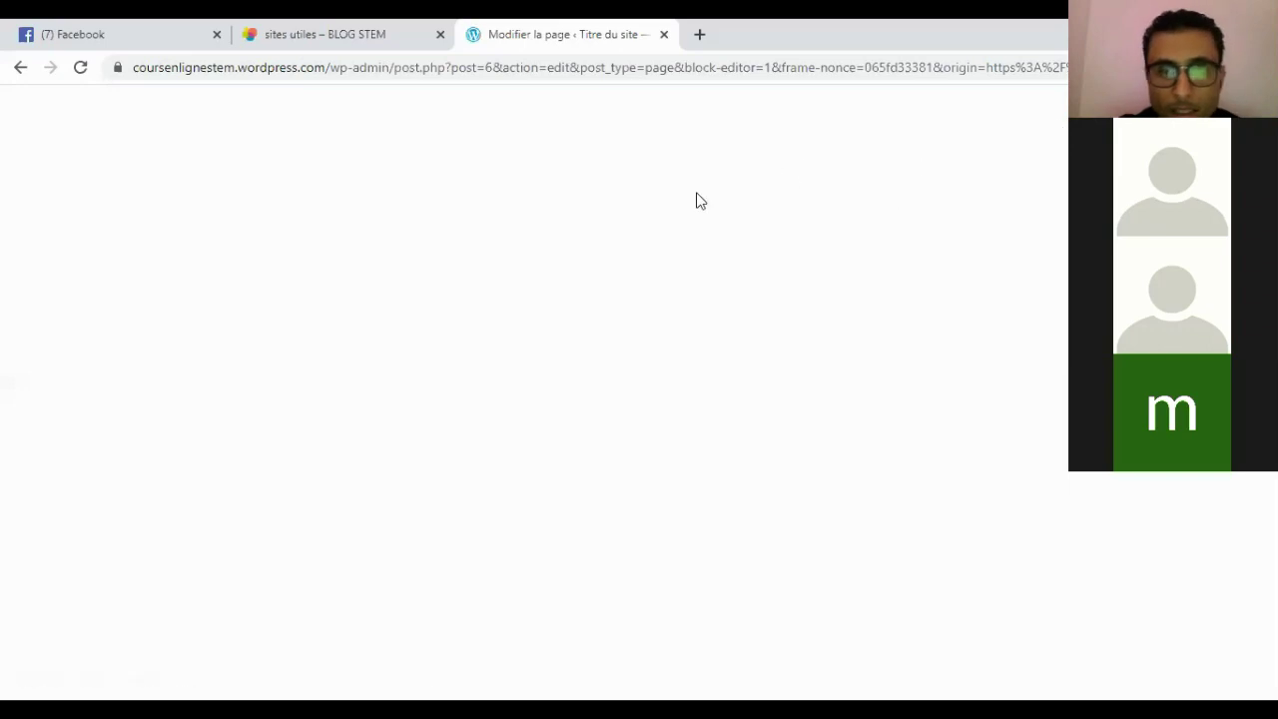
pyautogui.click(81, 68)
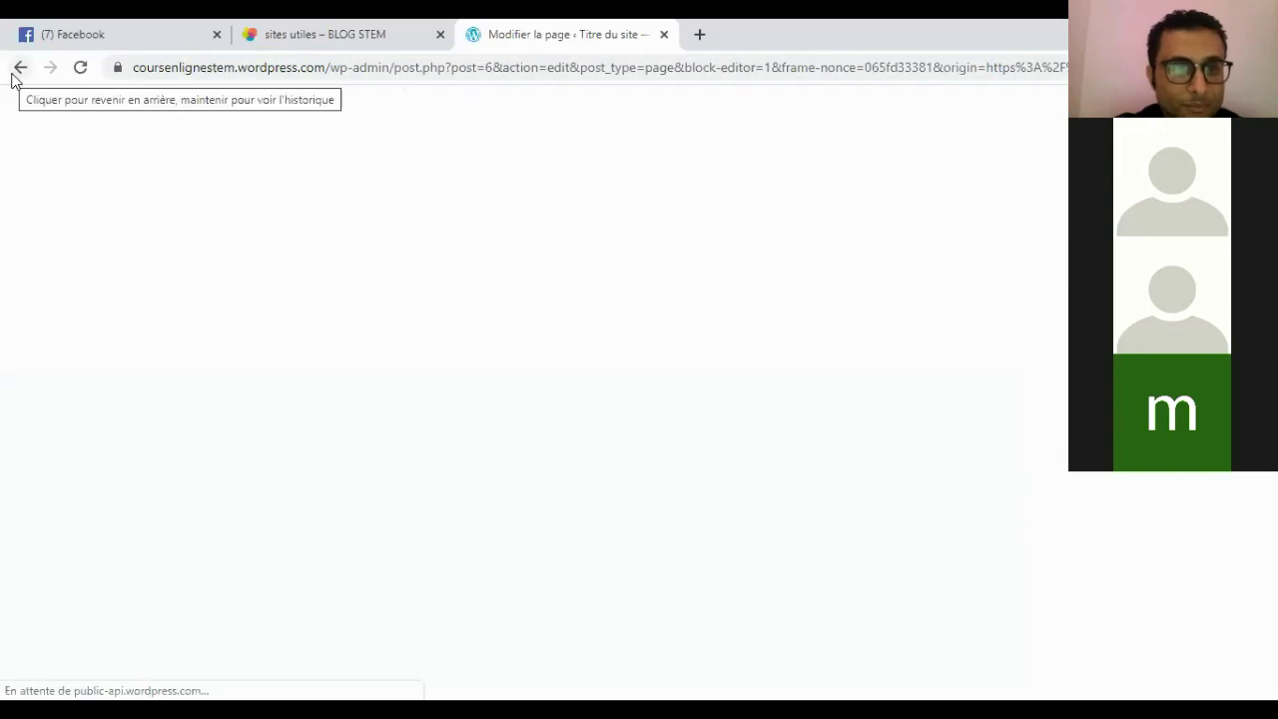
pyautogui.click(14, 74)
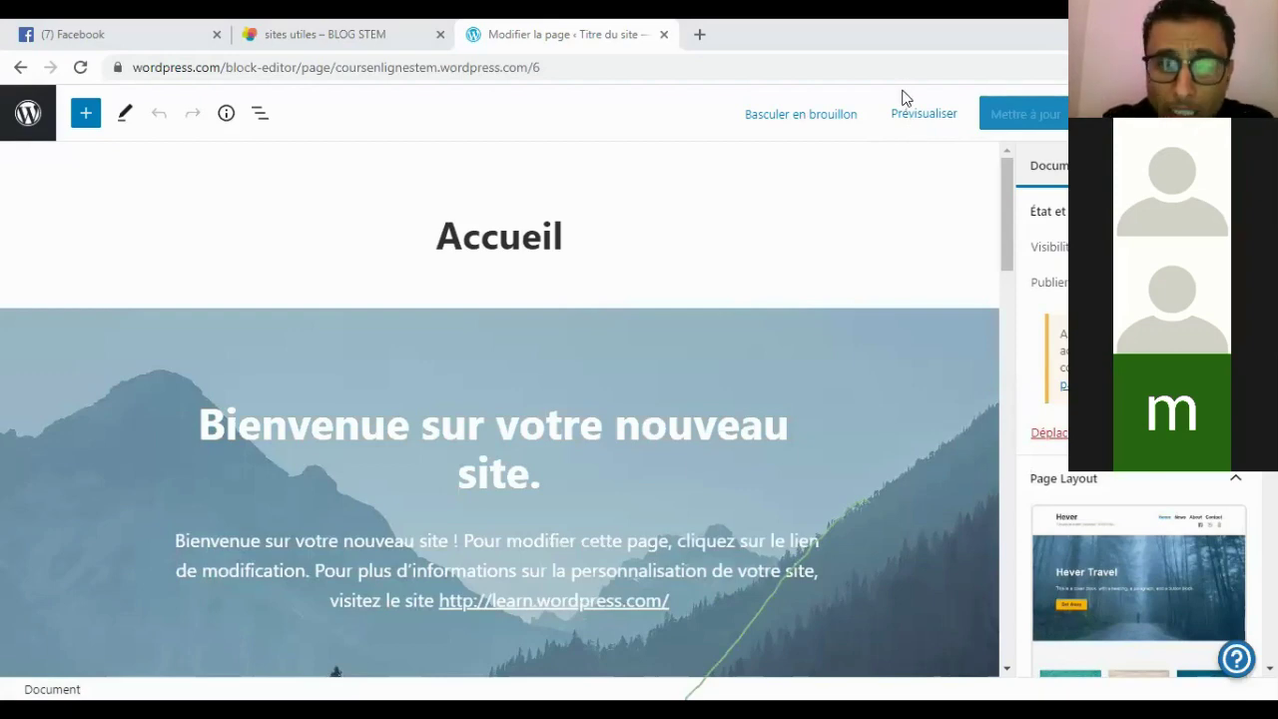
# - Examine the Accueil page's desktop preview, block navigation list and content structure, closing each one
pyautogui.click(904, 100)
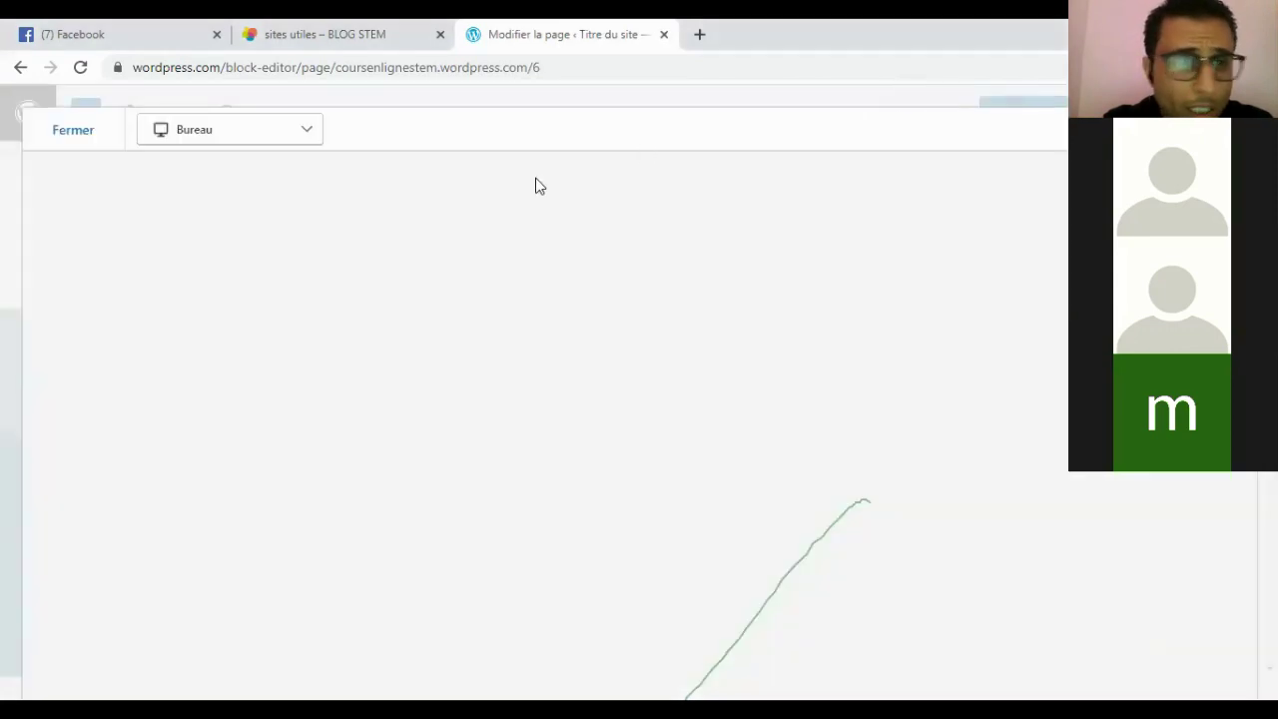
pyautogui.click(88, 138)
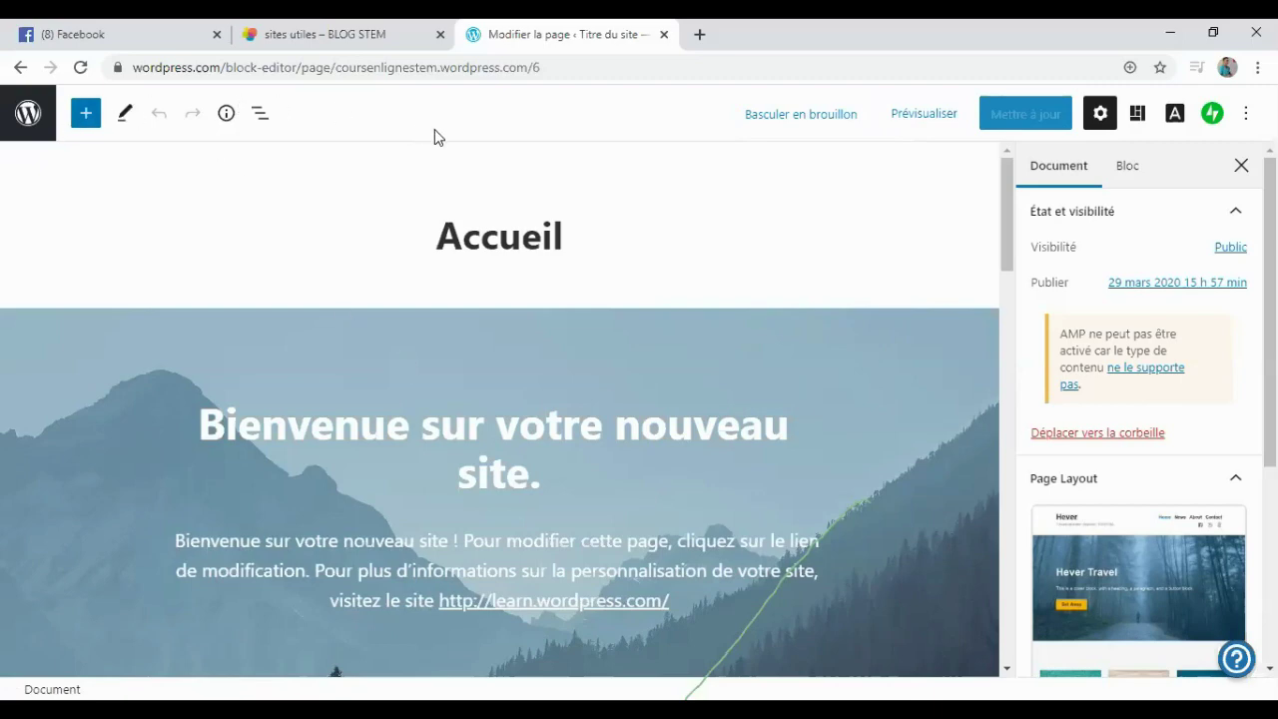
pyautogui.click(266, 126)
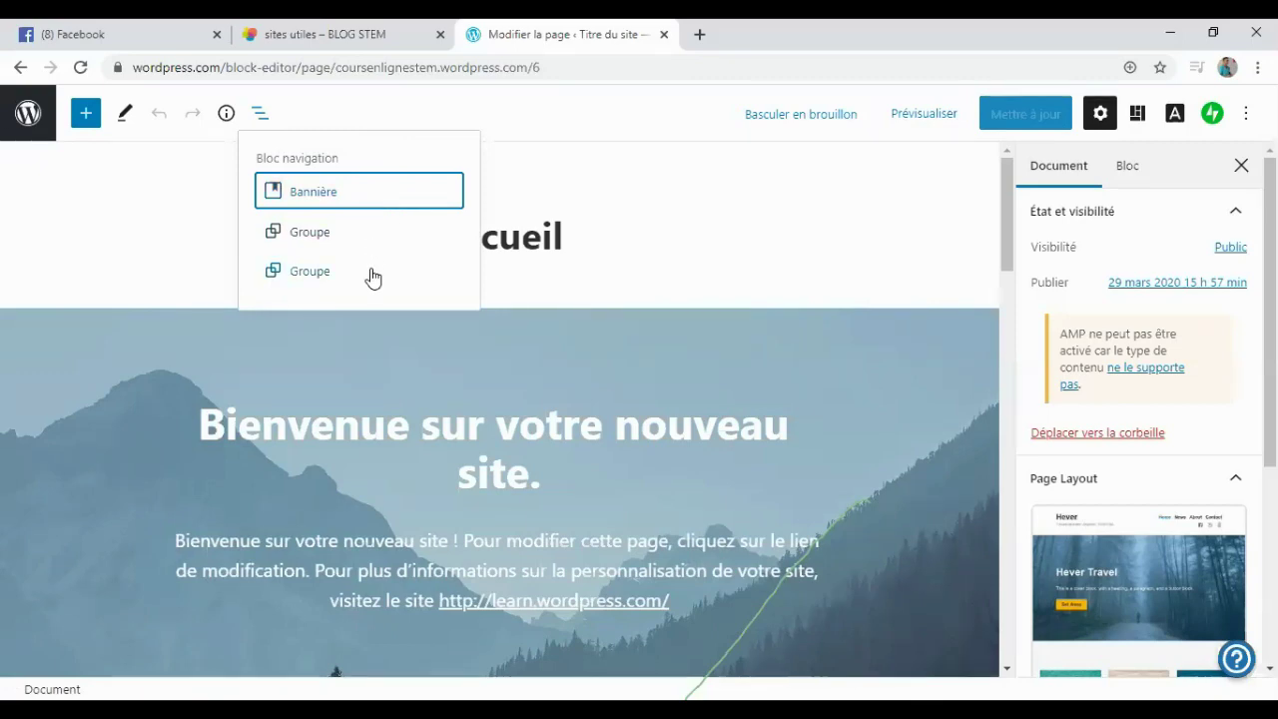
pyautogui.click(154, 187)
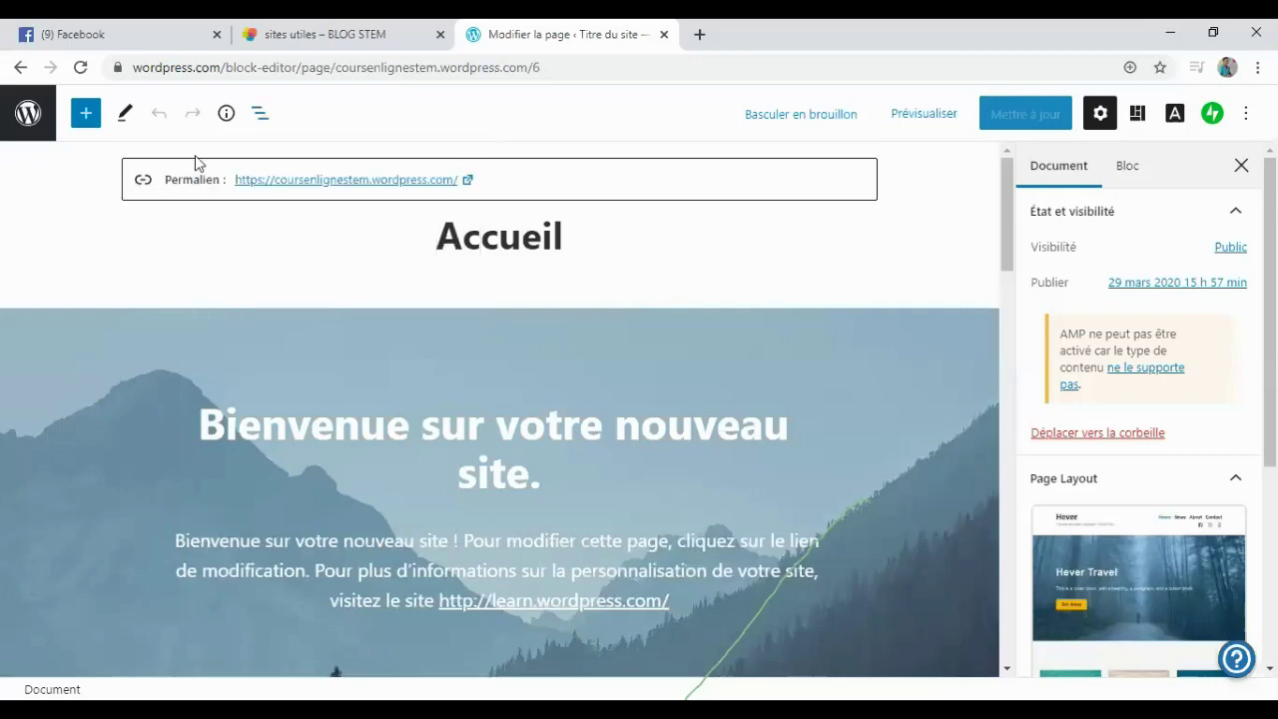
pyautogui.click(226, 114)
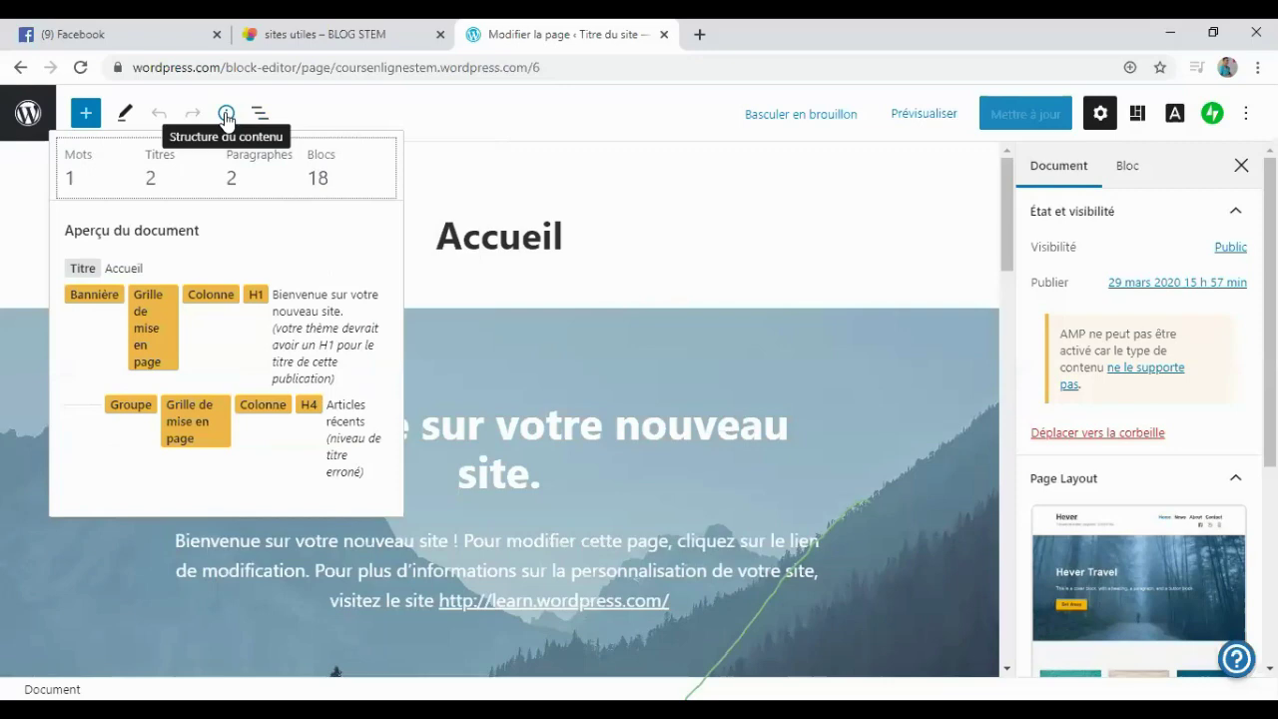
pyautogui.click(226, 115)
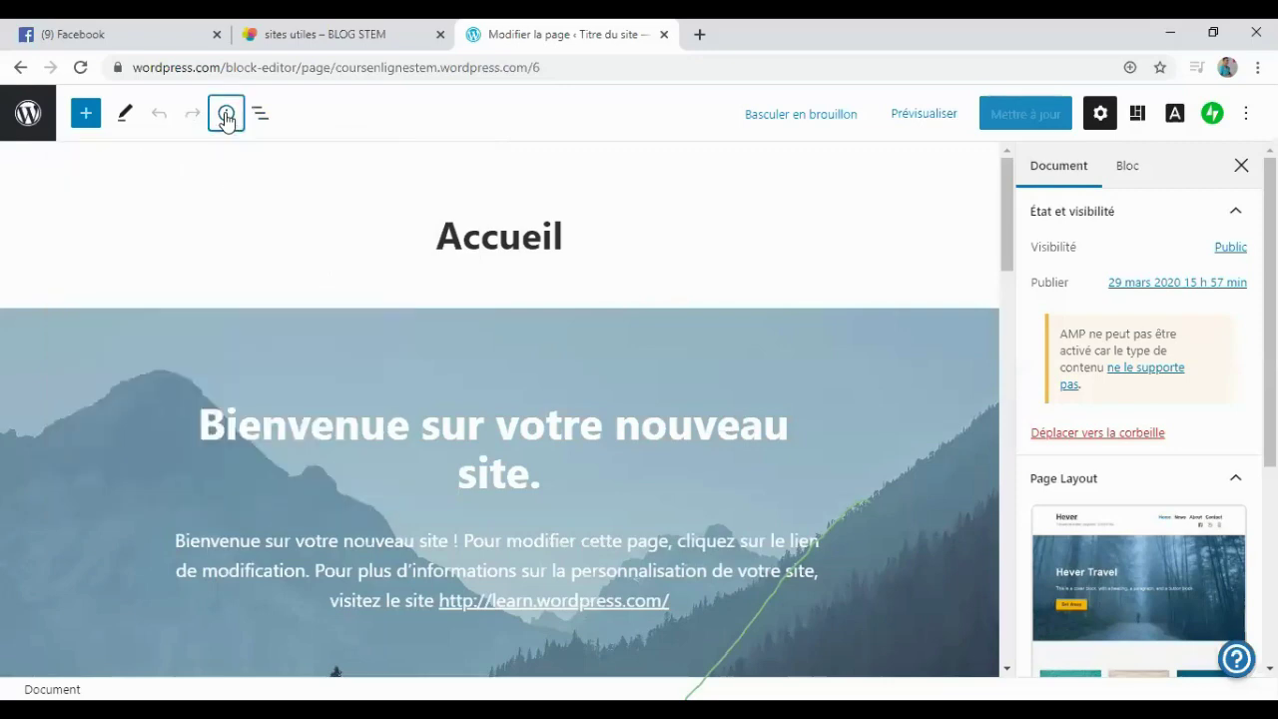
# - Switch the editor from Modifier to the Sélectionner tool and try it on the Accueil page title
pyautogui.click(127, 115)
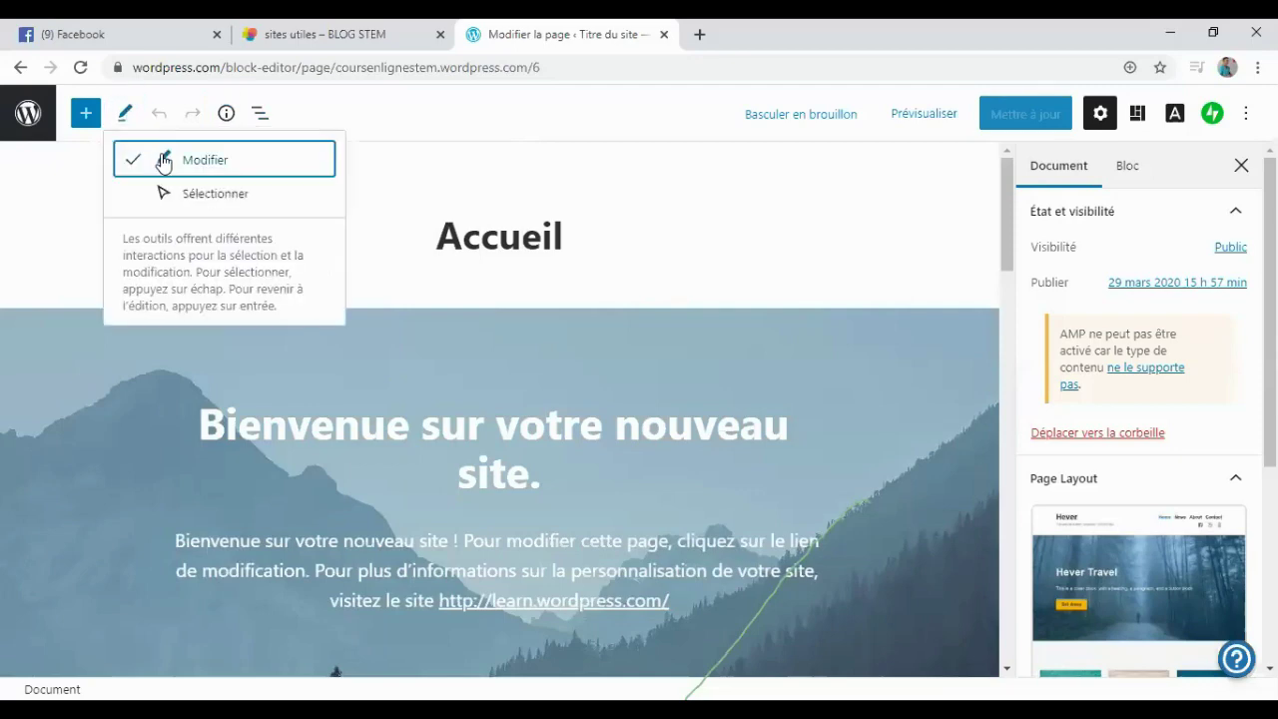
pyautogui.click(200, 197)
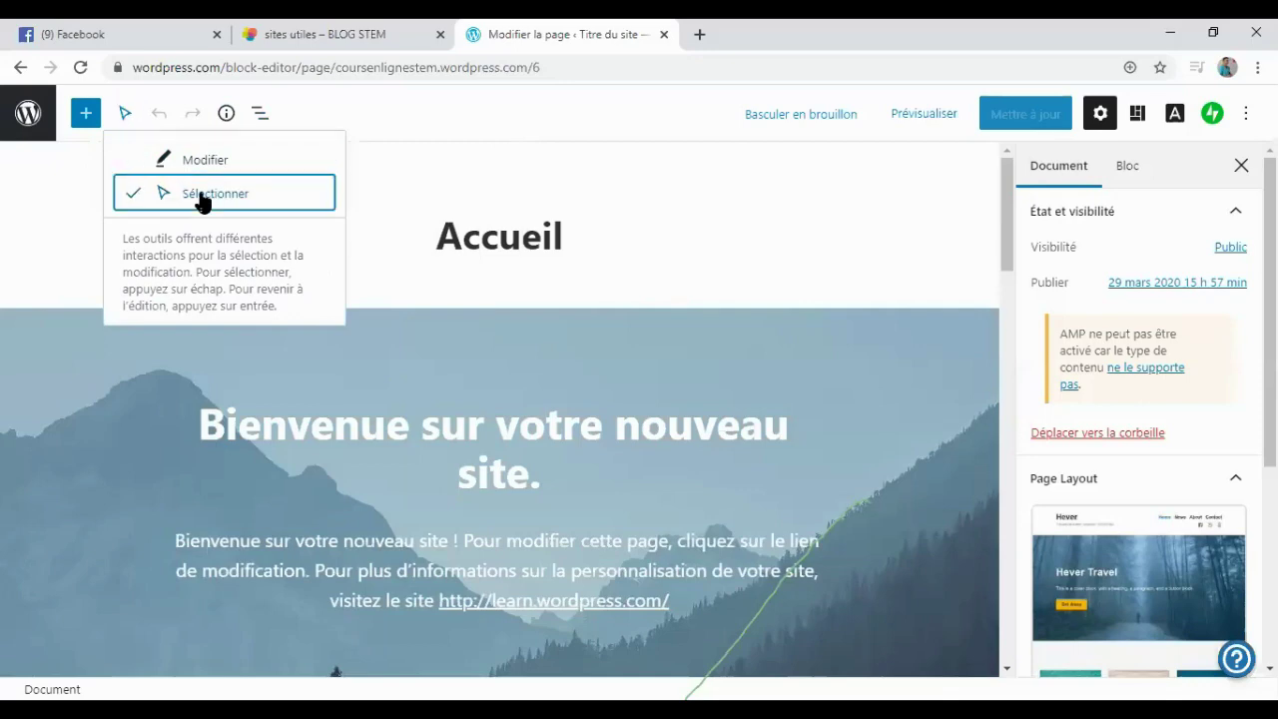
pyautogui.click(435, 237)
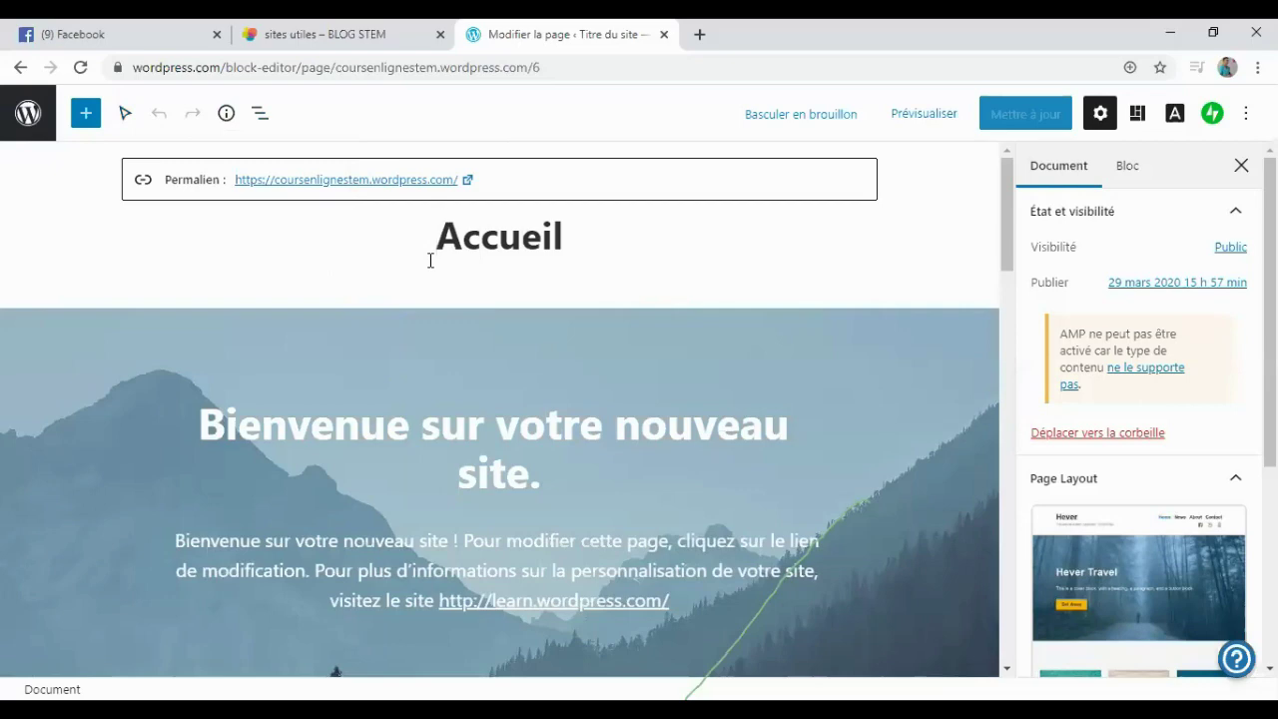
pyautogui.click(475, 257)
# - Select the Bannière block, the recent articles group and the subscription group in turn to examine the page's blocks and their settings
pyautogui.moveTo(1011, 268); pyautogui.dragTo(1018, 318)
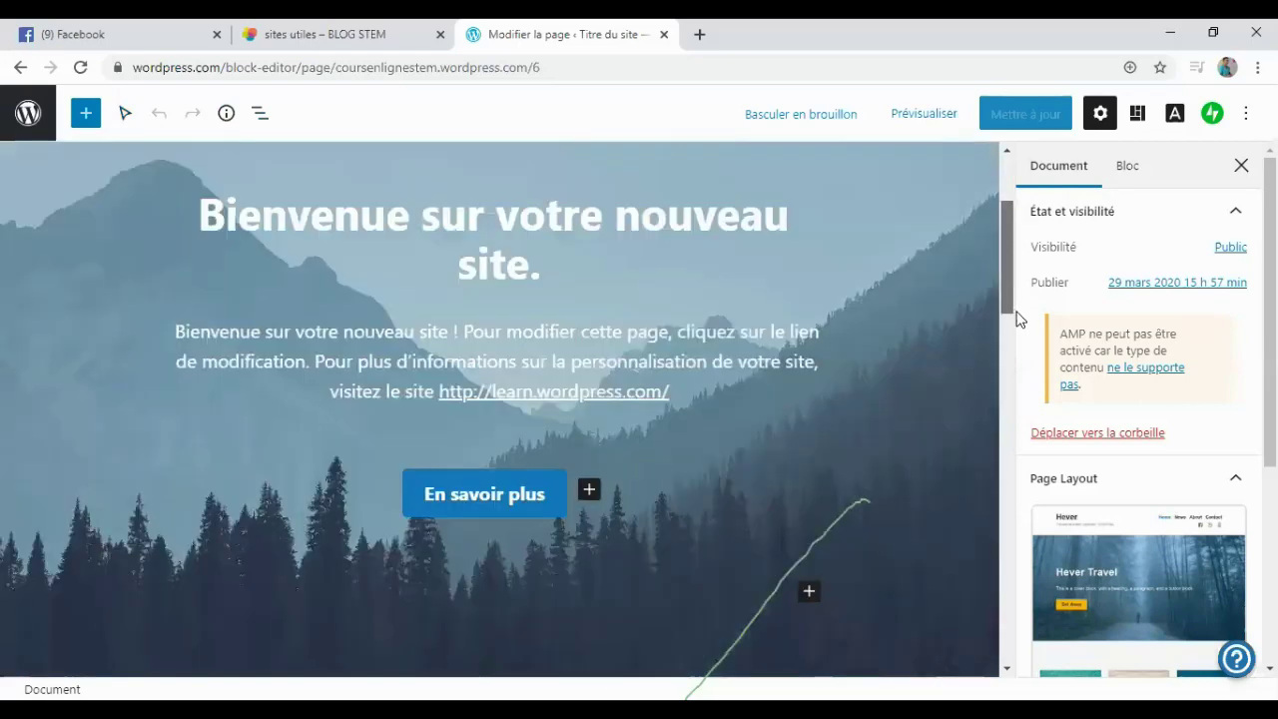
pyautogui.click(856, 316)
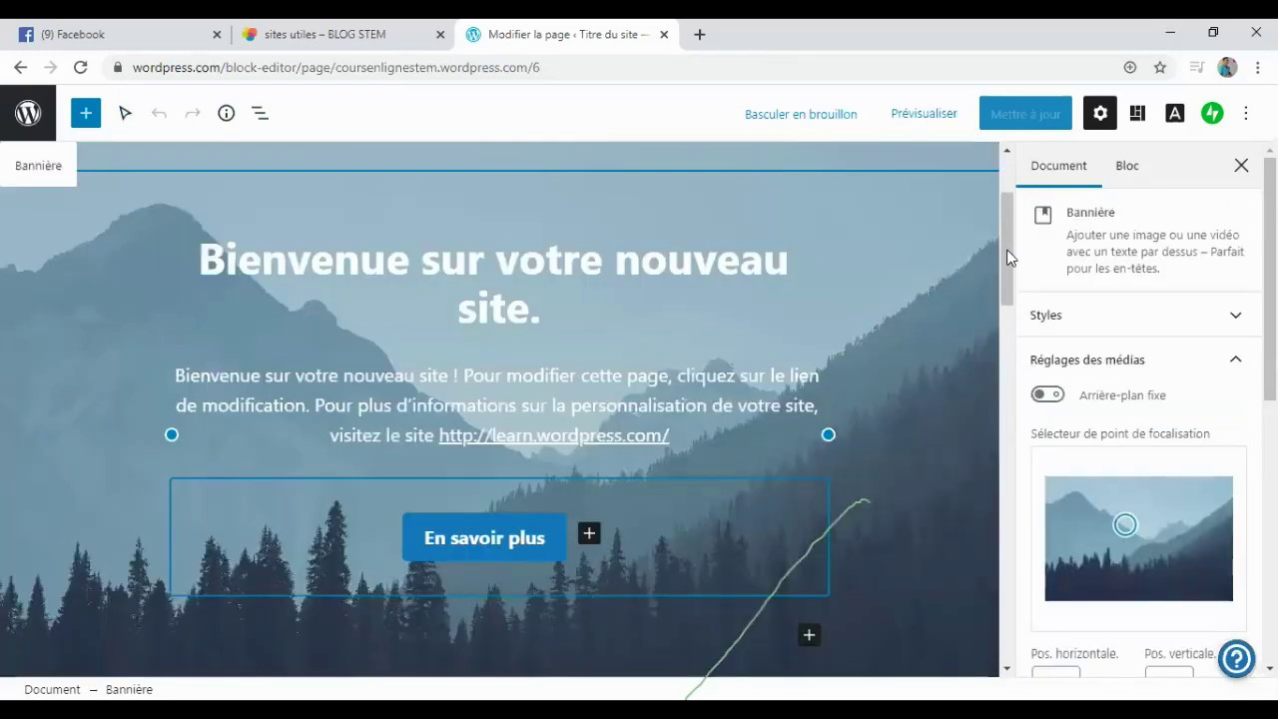
pyautogui.moveTo(1008, 257); pyautogui.dragTo(1009, 261)
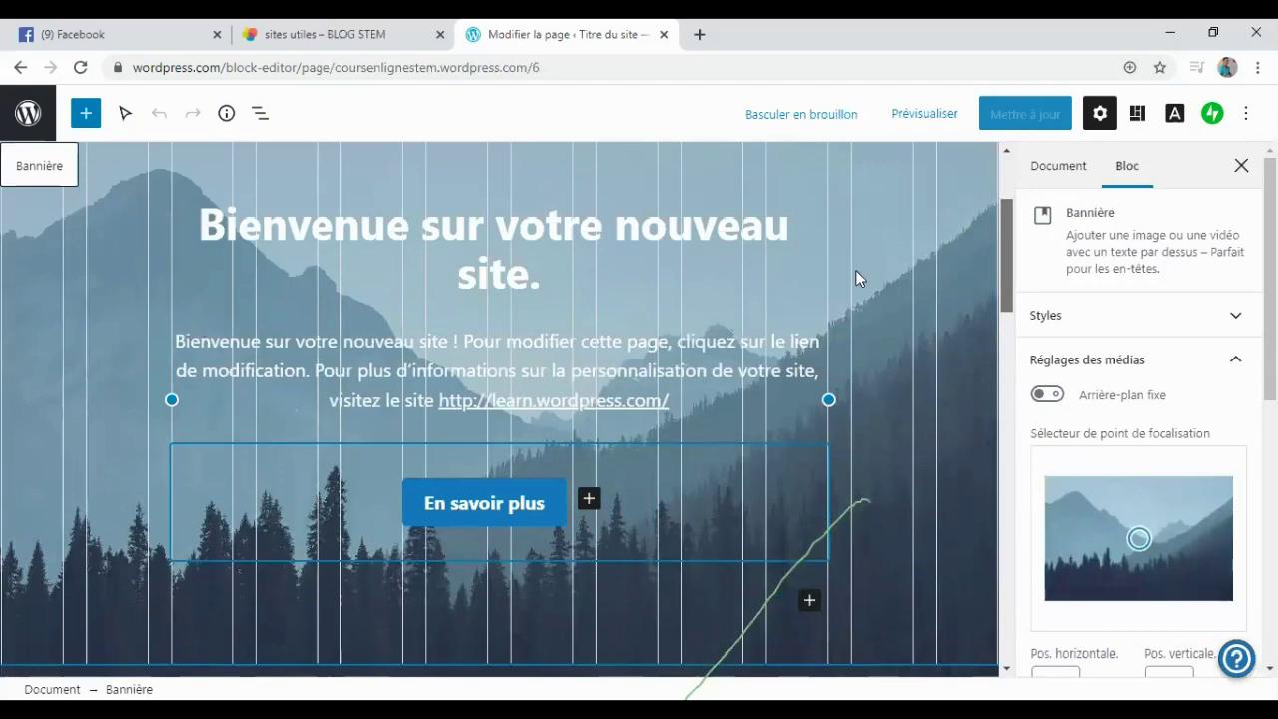
pyautogui.click(1009, 395)
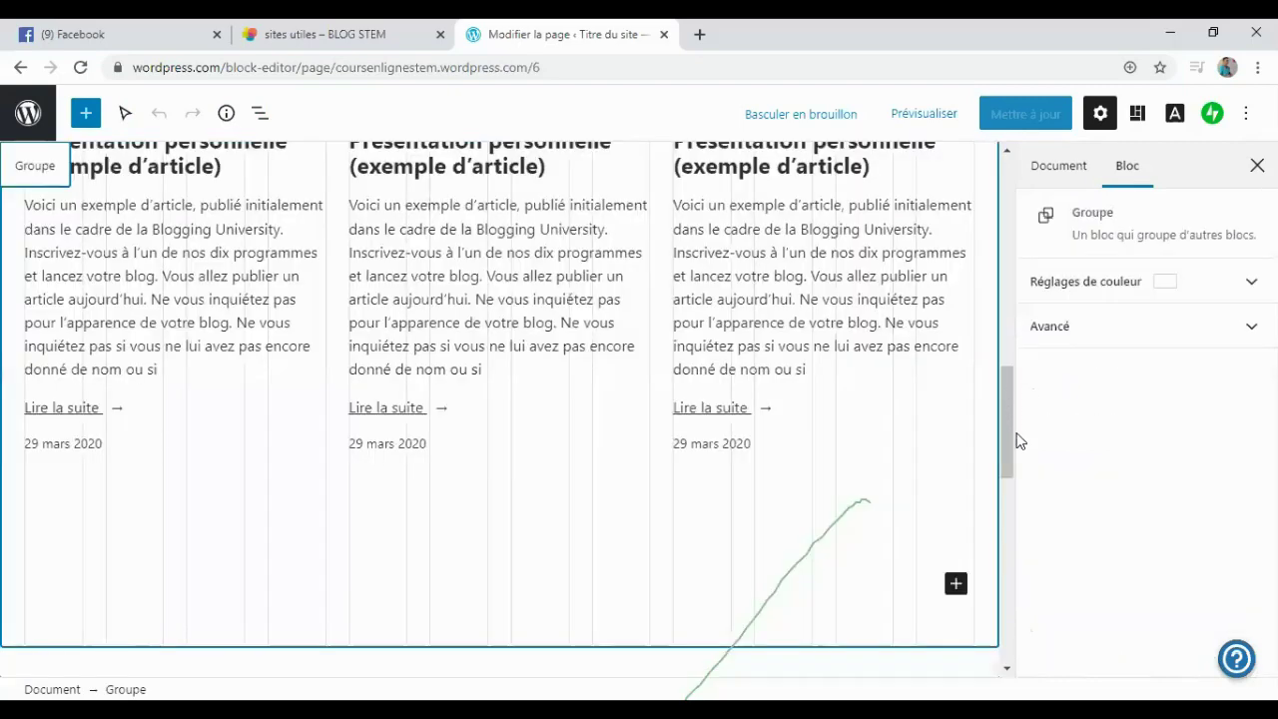
pyautogui.scroll(-2, 1019, 440)
pyautogui.scroll(-3, 875, 394)
pyautogui.click(875, 394)
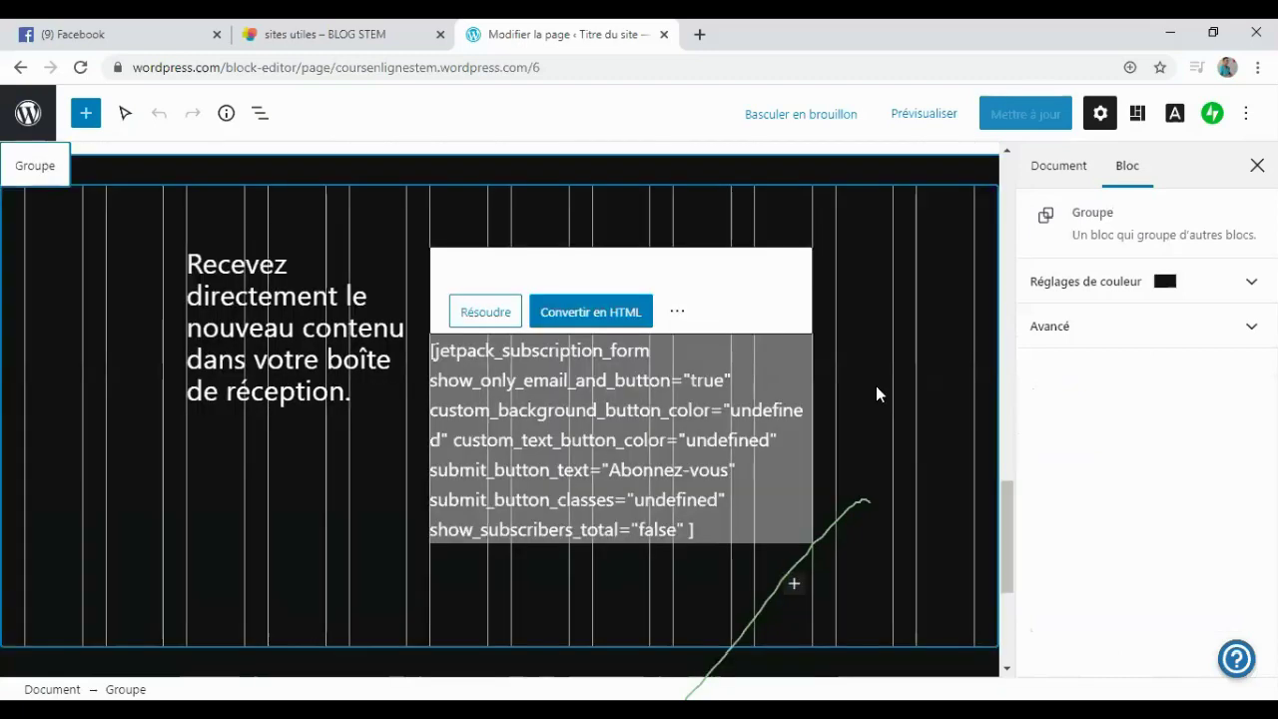
pyautogui.scroll(-2, 1003, 521)
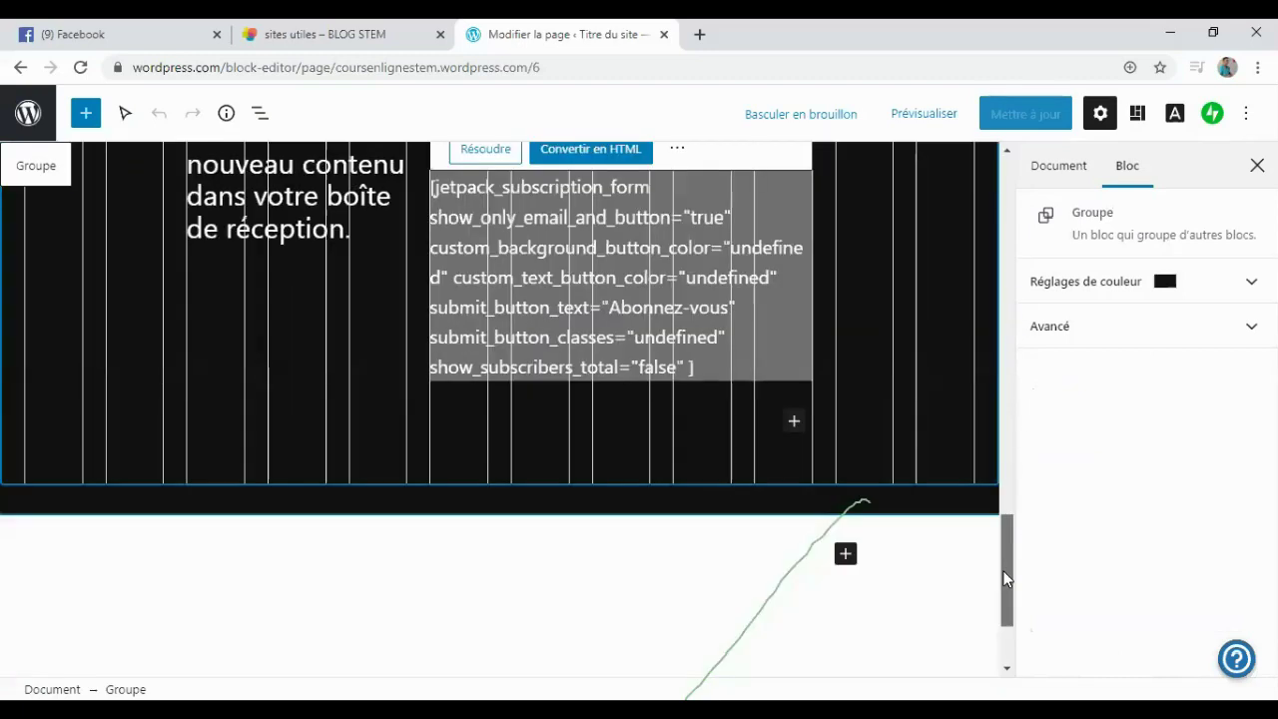
pyautogui.click(1008, 458)
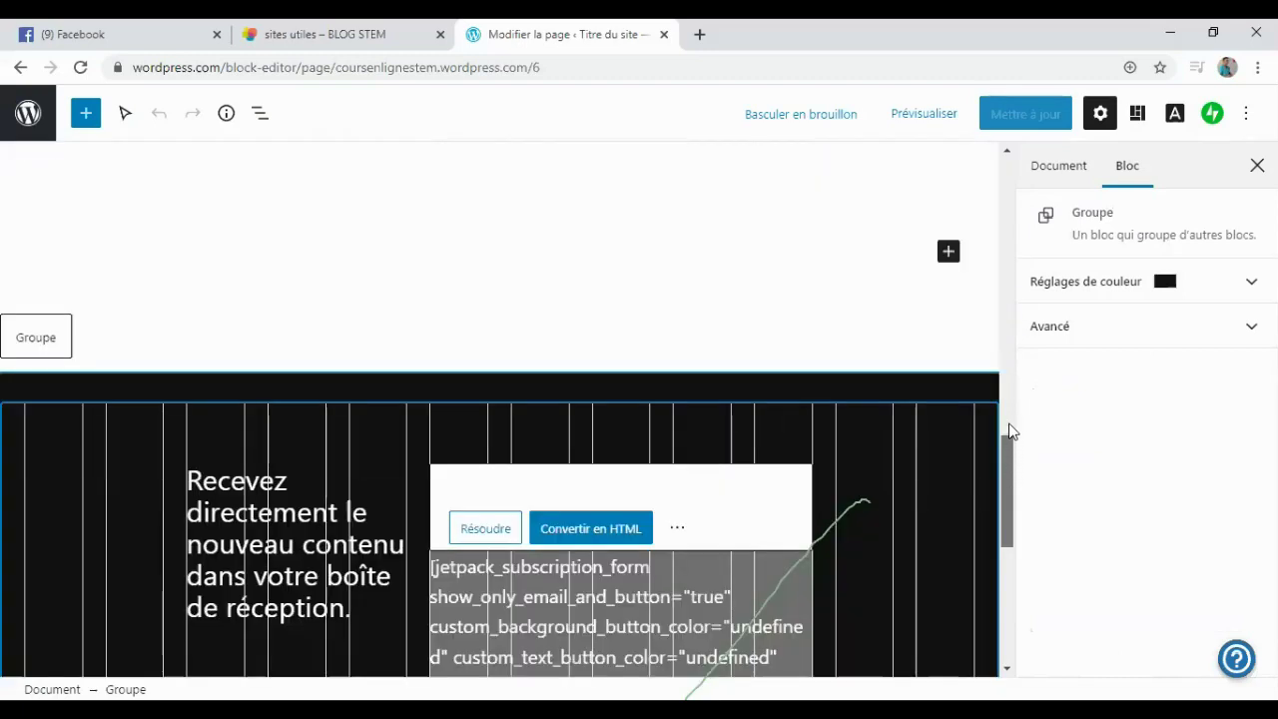
# - Select the group of recent articles on the Accueil page to examine its extent and block settings
pyautogui.click(1008, 389)
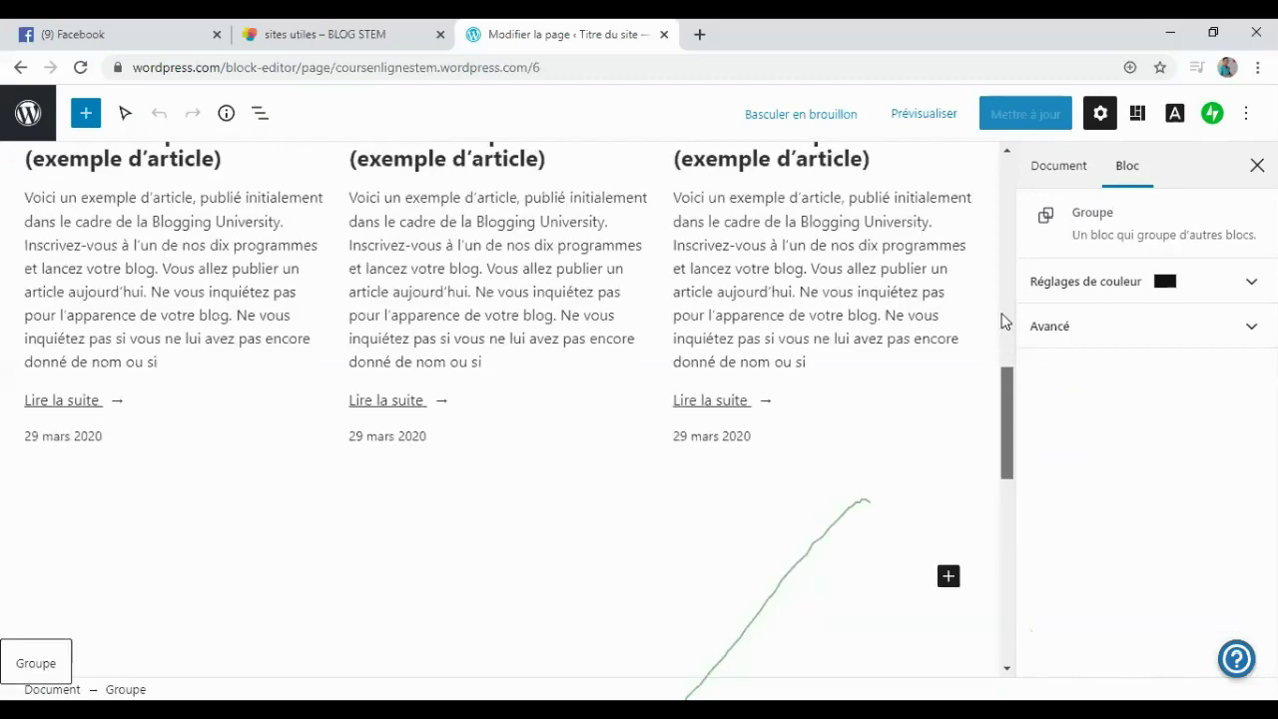
pyautogui.click(1002, 318)
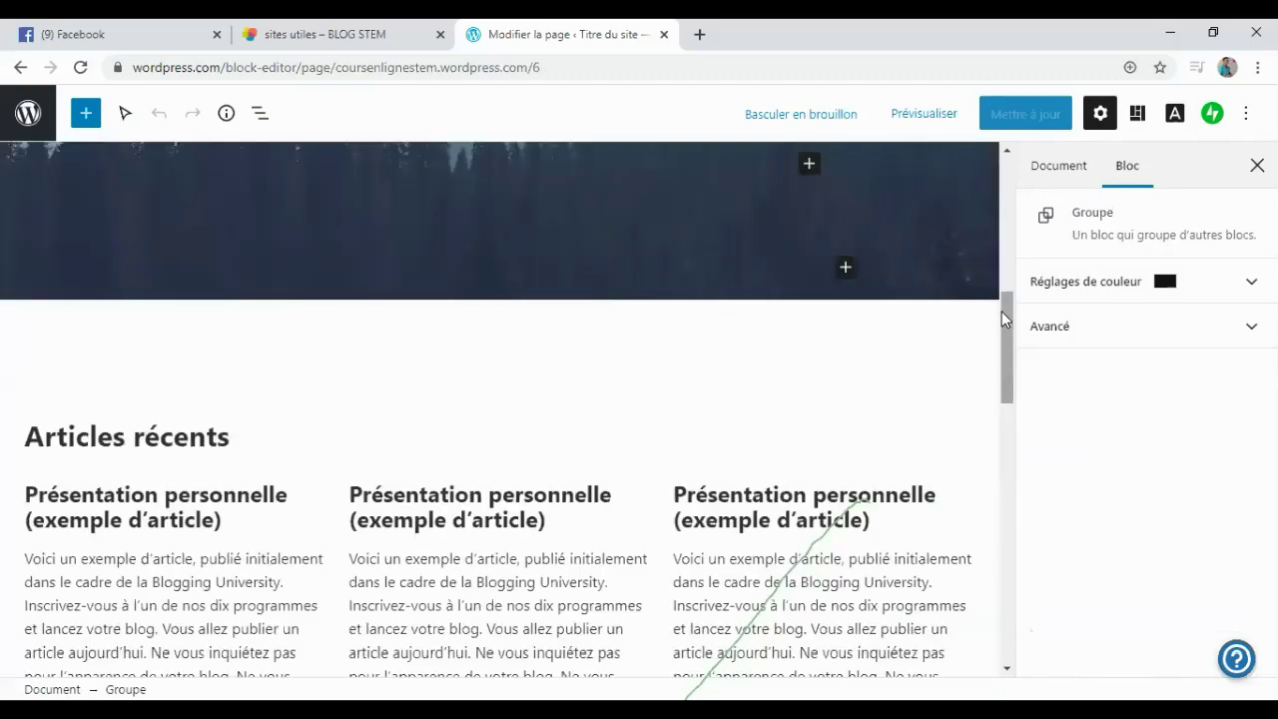
pyautogui.click(889, 460)
pyautogui.scroll(-4, 889, 465)
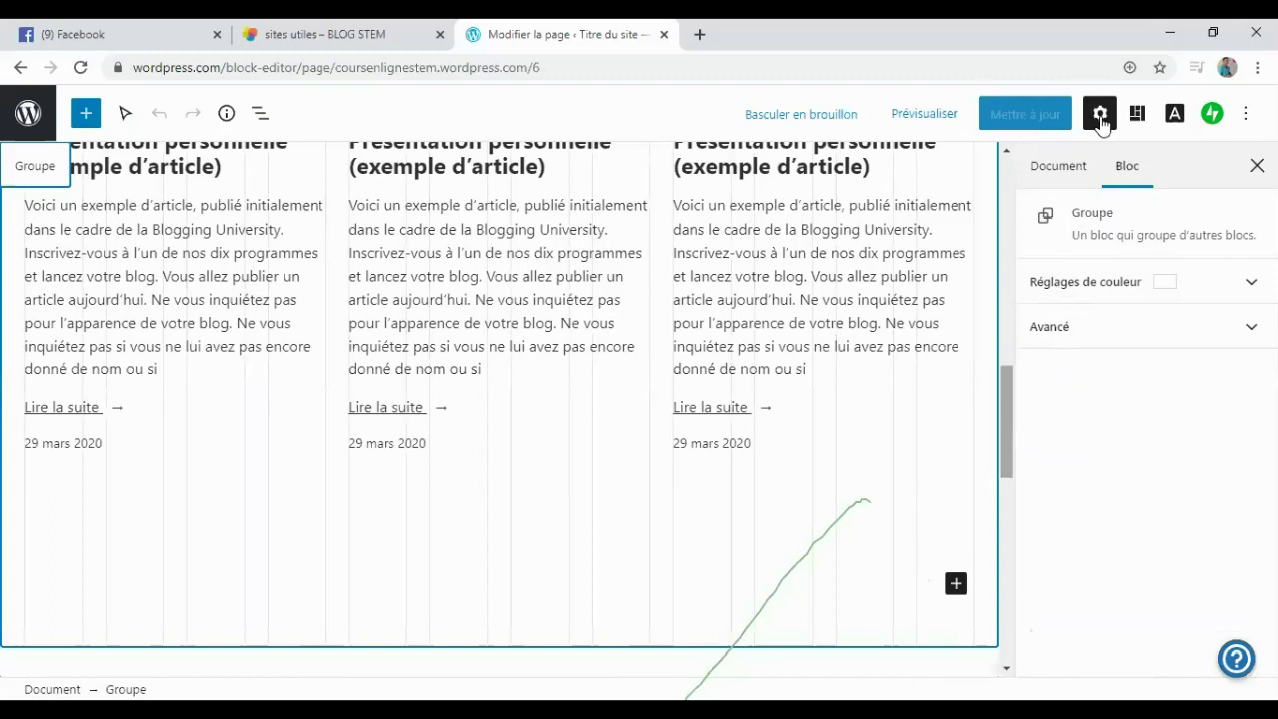
pyautogui.press('Home')
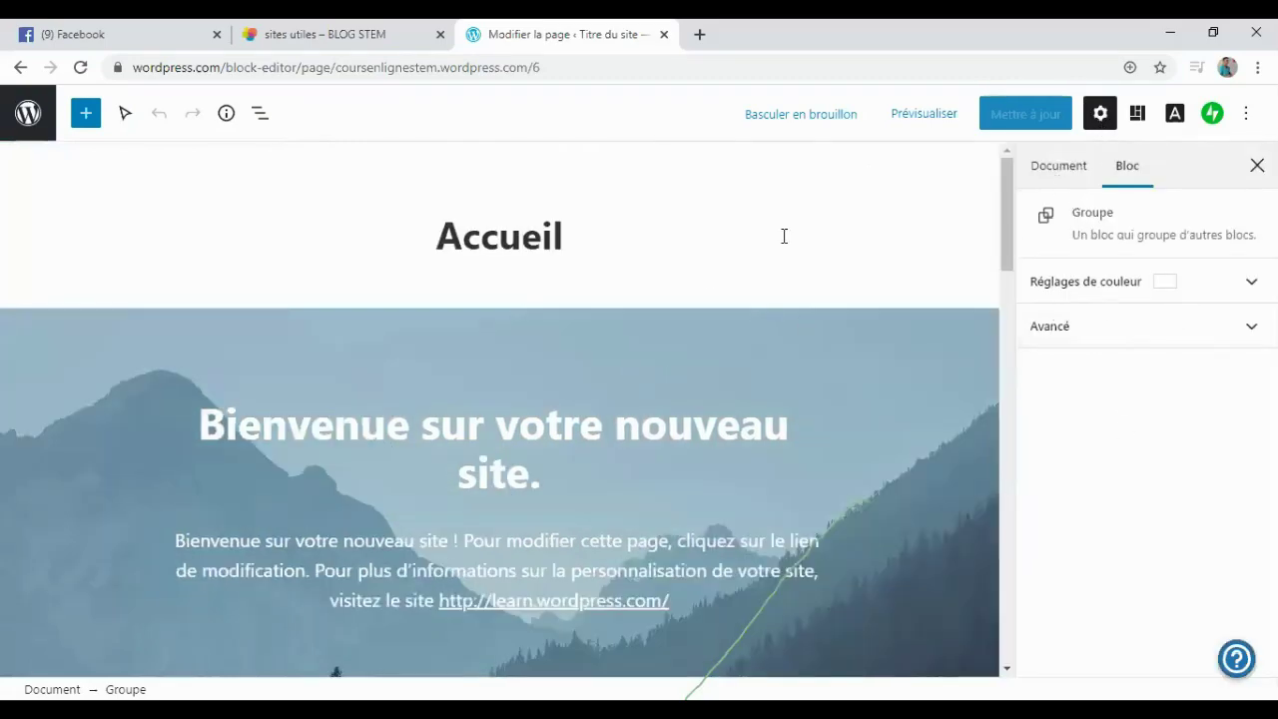
# - Examine the page's État et visibilité document settings and its publication visibility choices, then collapse the section
pyautogui.click(1066, 170)
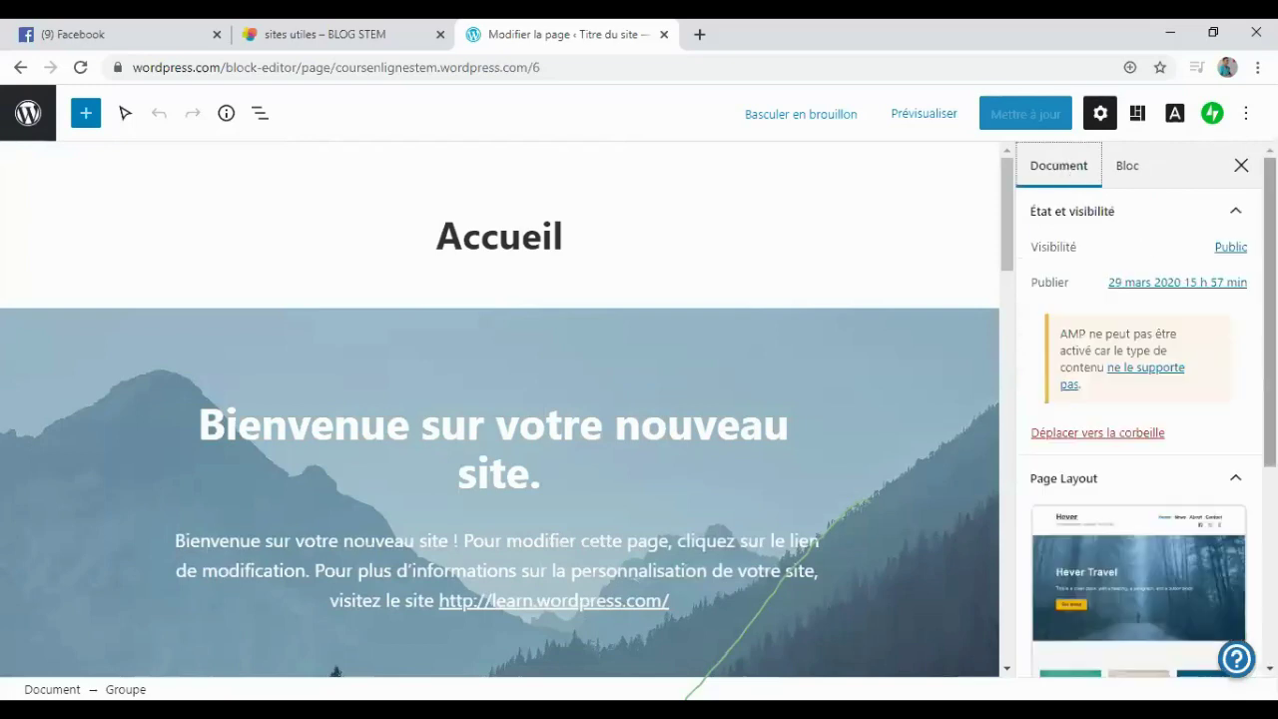
pyautogui.click(1235, 214)
pyautogui.click(1236, 215)
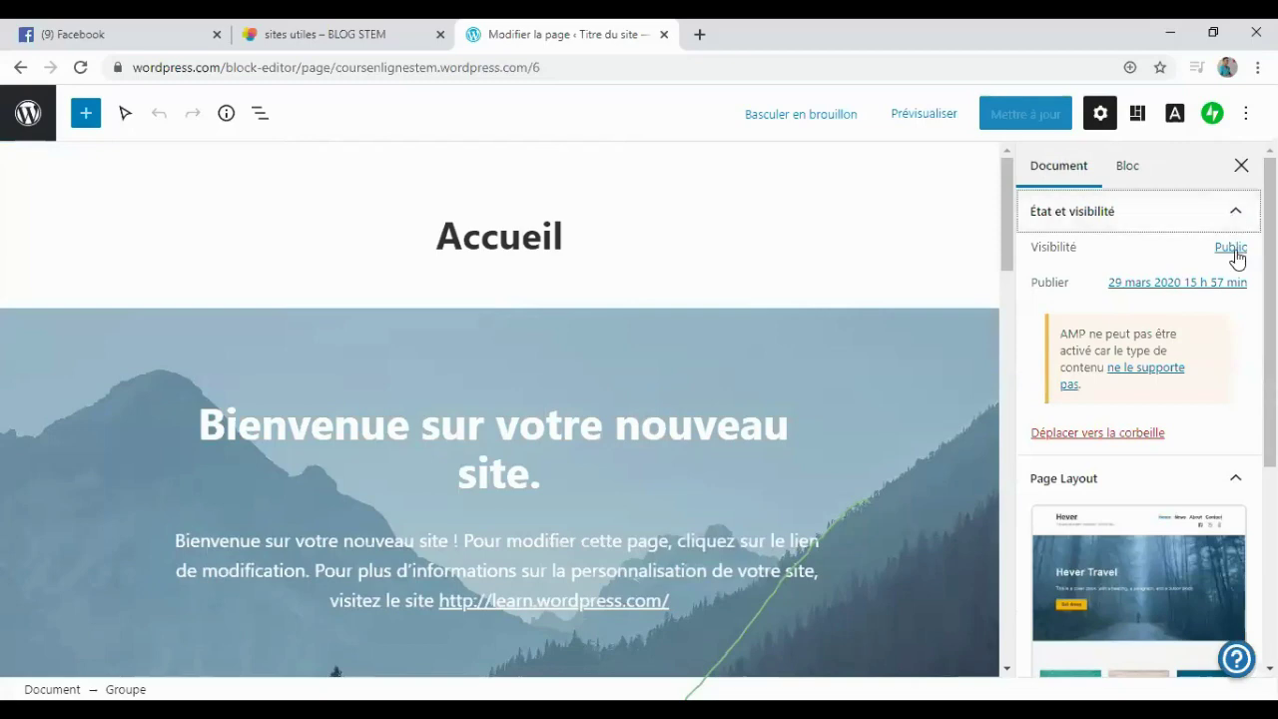
pyautogui.click(1087, 222)
pyautogui.click(1088, 222)
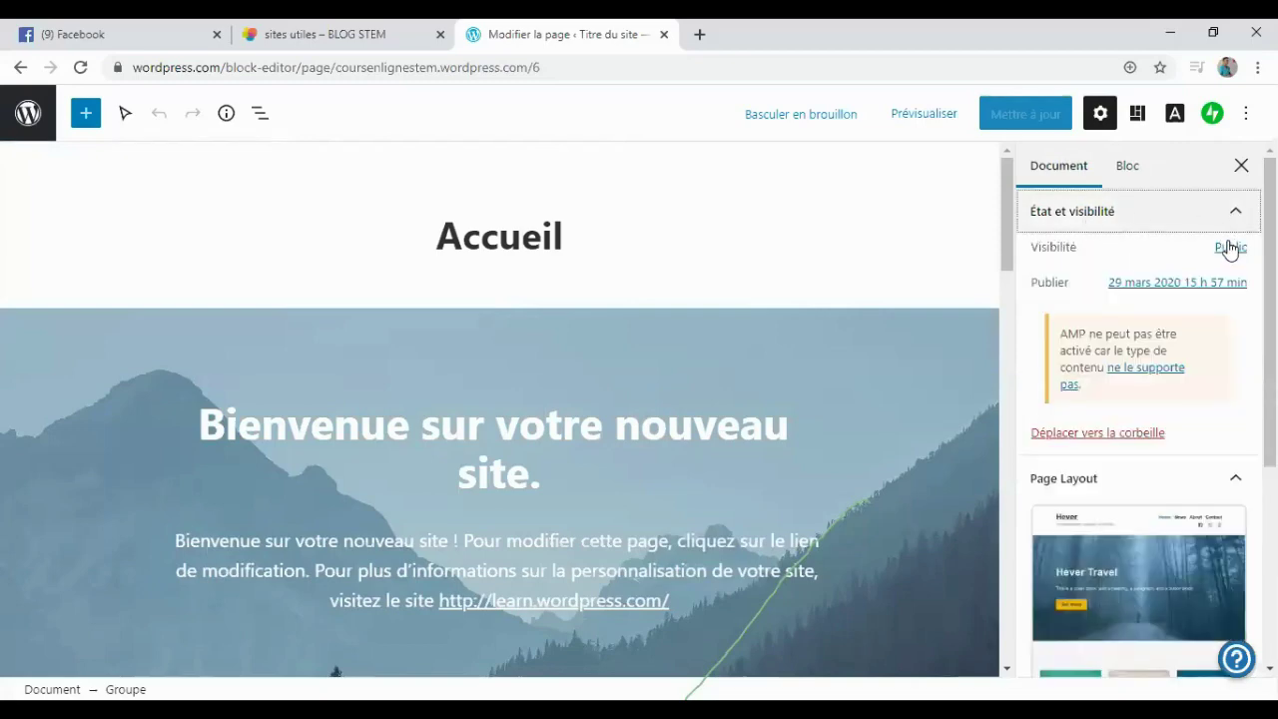
pyautogui.click(1229, 248)
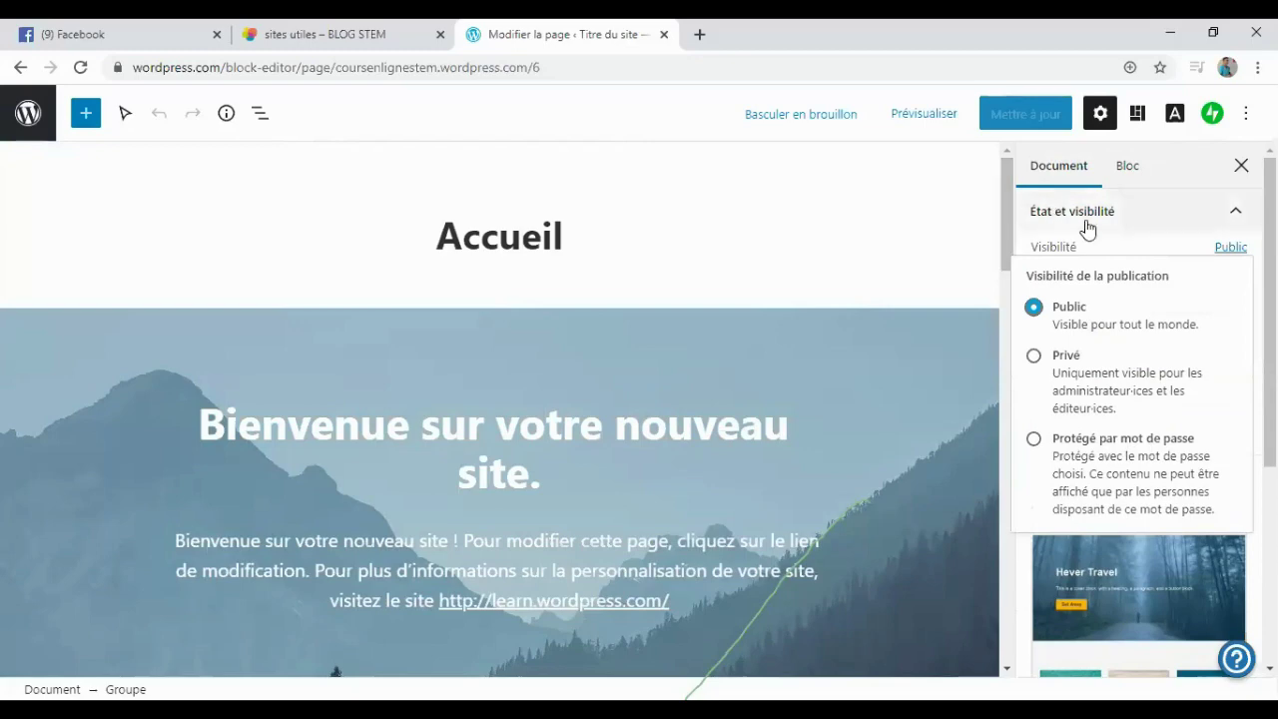
pyautogui.click(1119, 214)
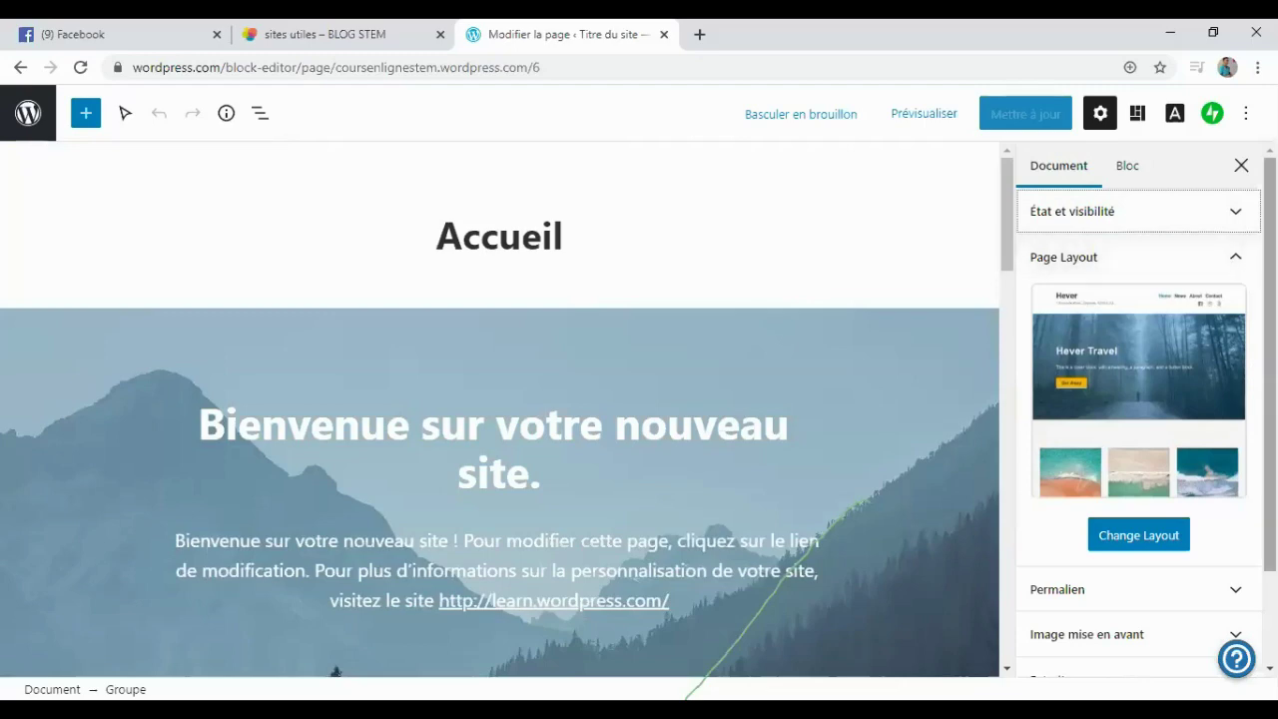
# - Examine the Page Layout document setting and open the layout change, cancelling it without overwriting the page content
pyautogui.scroll(-1, 1138, 409)
pyautogui.scroll(-1, 1145, 409)
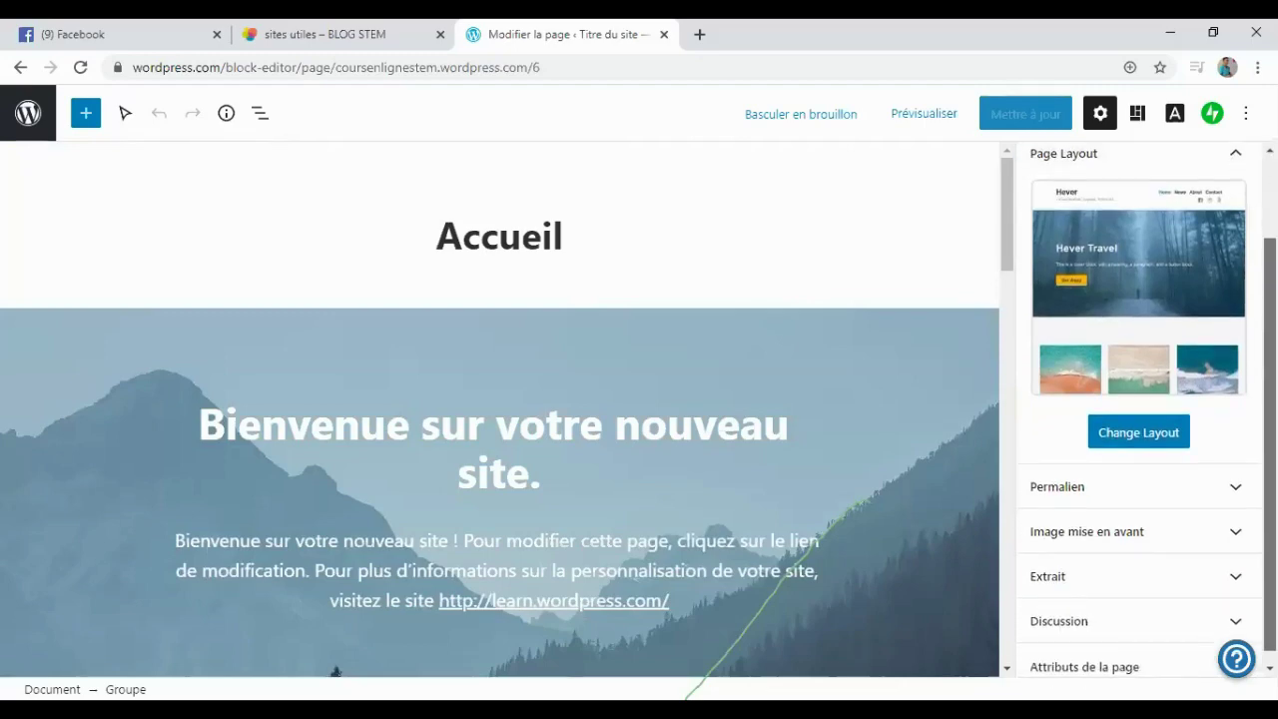
pyautogui.scroll(1, 1138, 410)
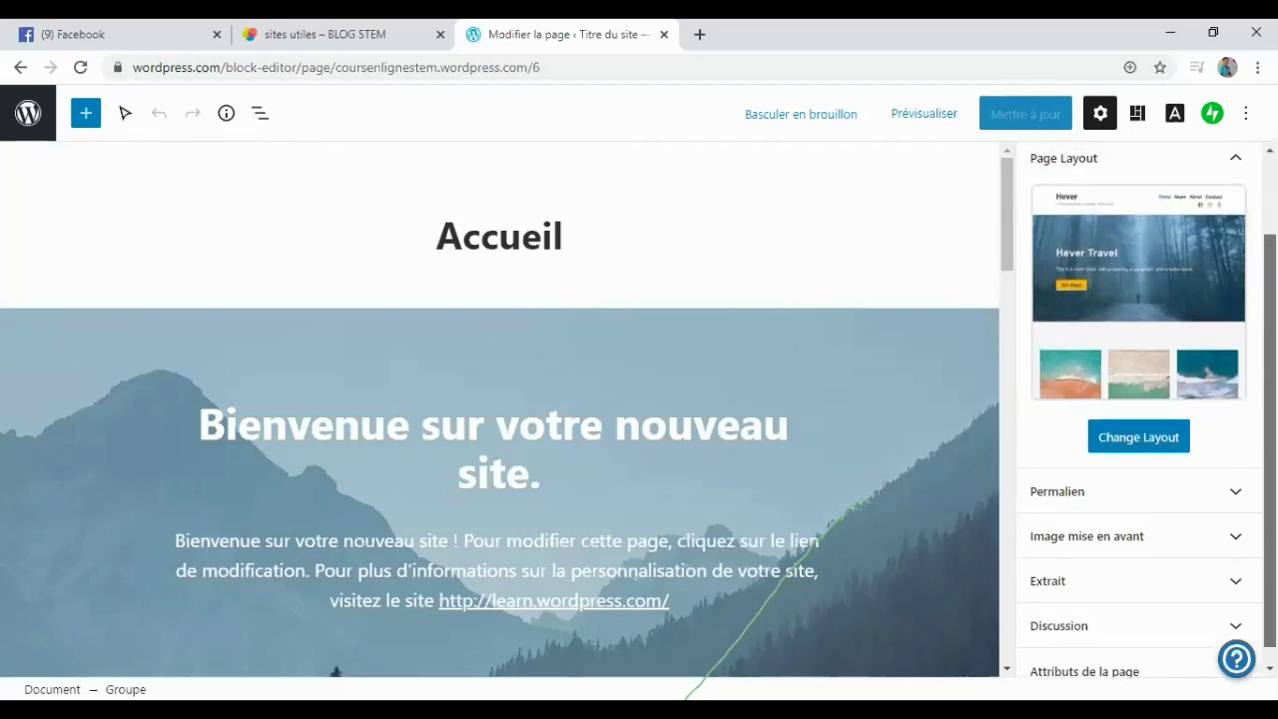
pyautogui.scroll(1, 1138, 410)
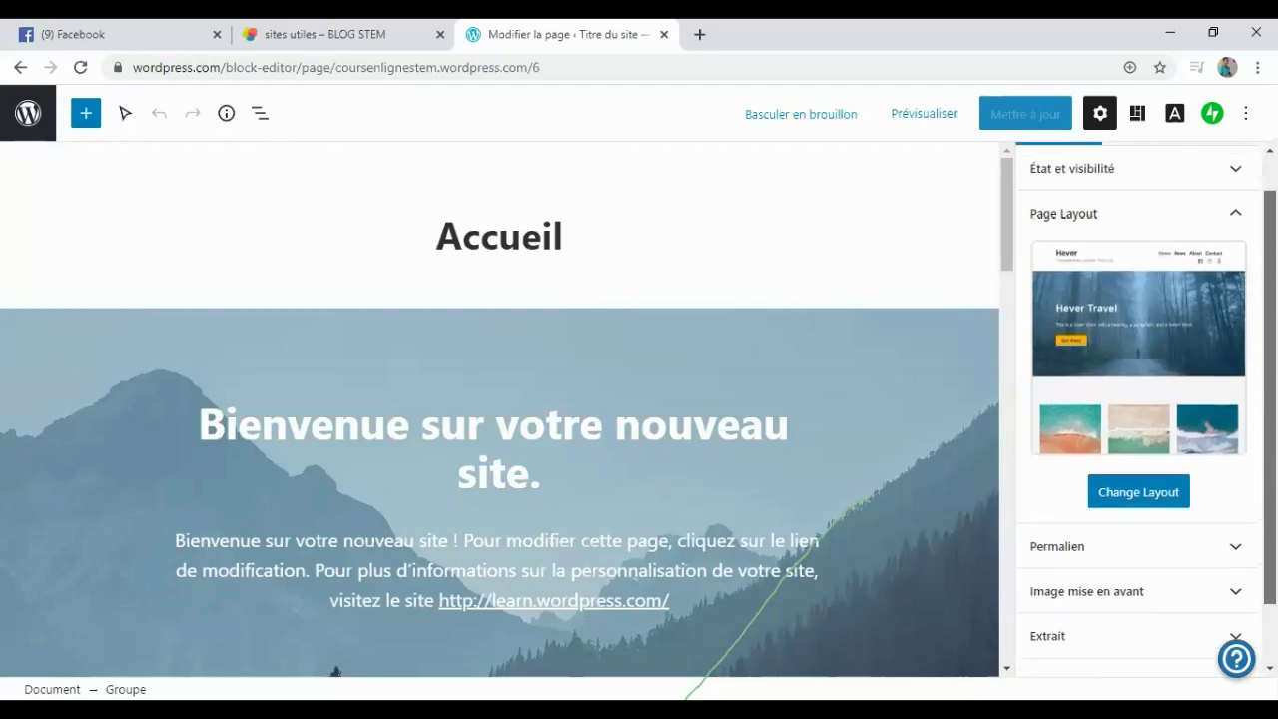
pyautogui.scroll(1, 1139, 409)
pyautogui.scroll(-1, 1138, 409)
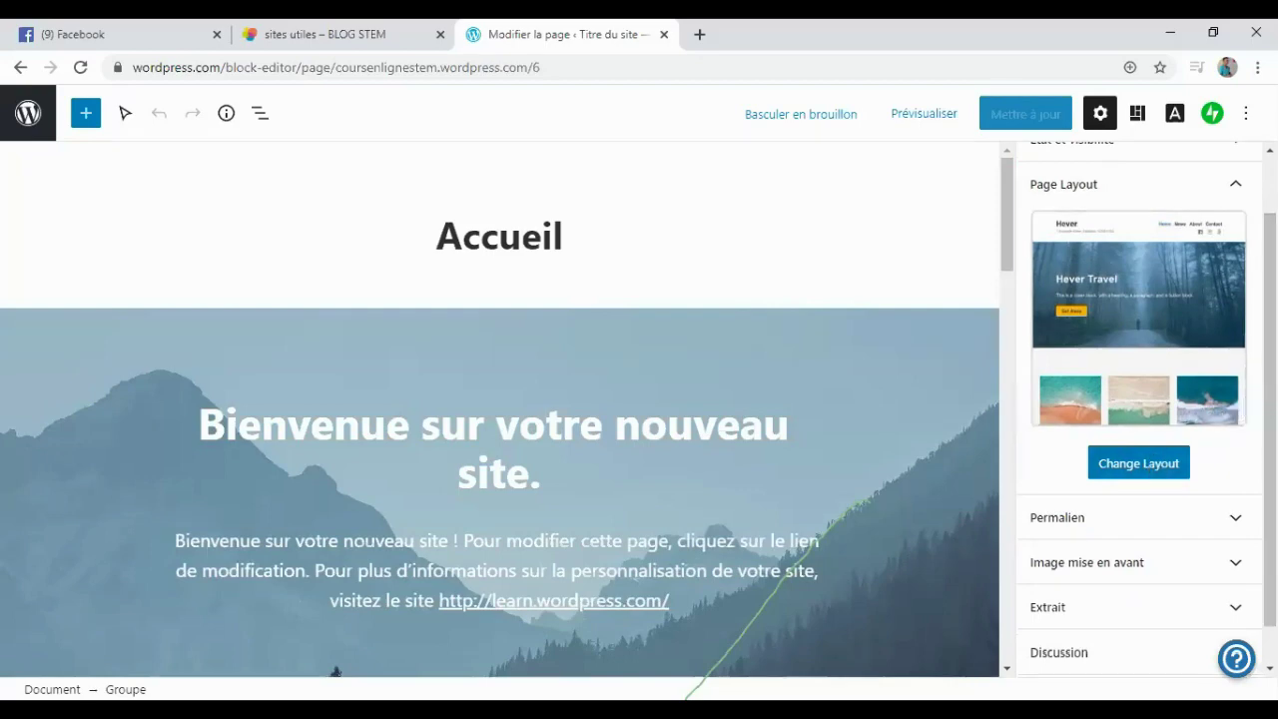
pyautogui.click(1147, 463)
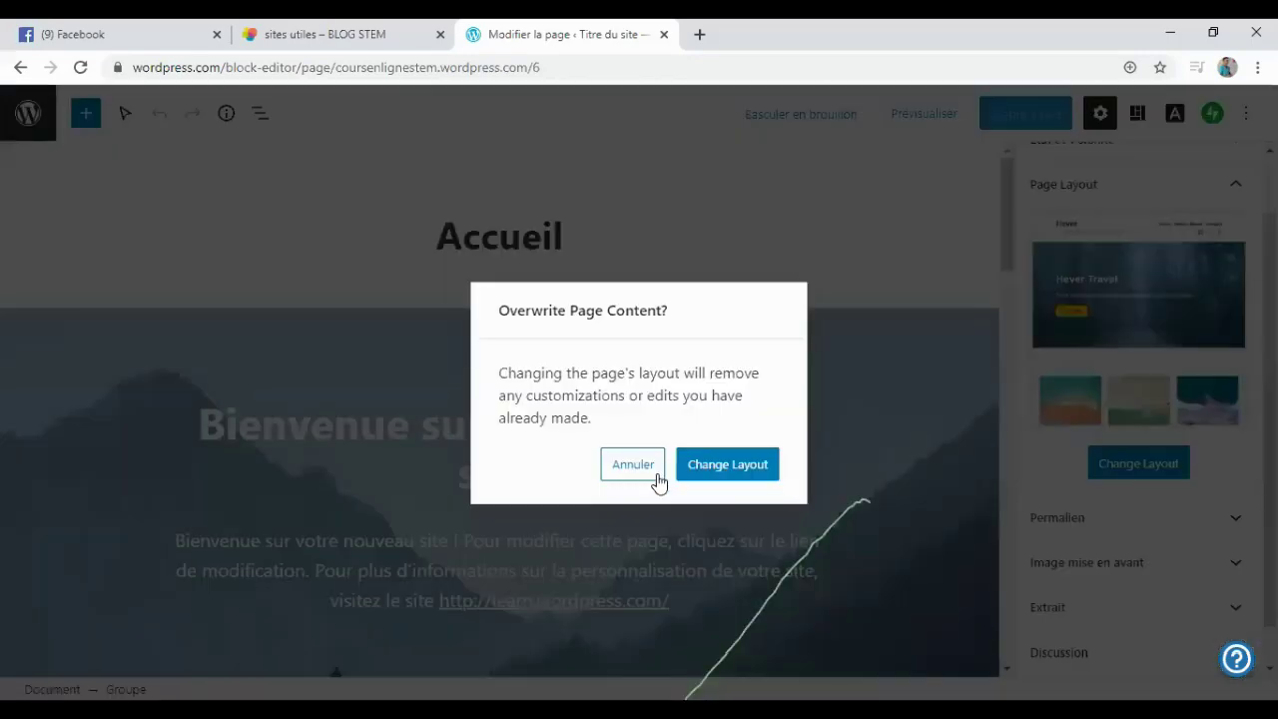
pyautogui.click(1176, 362)
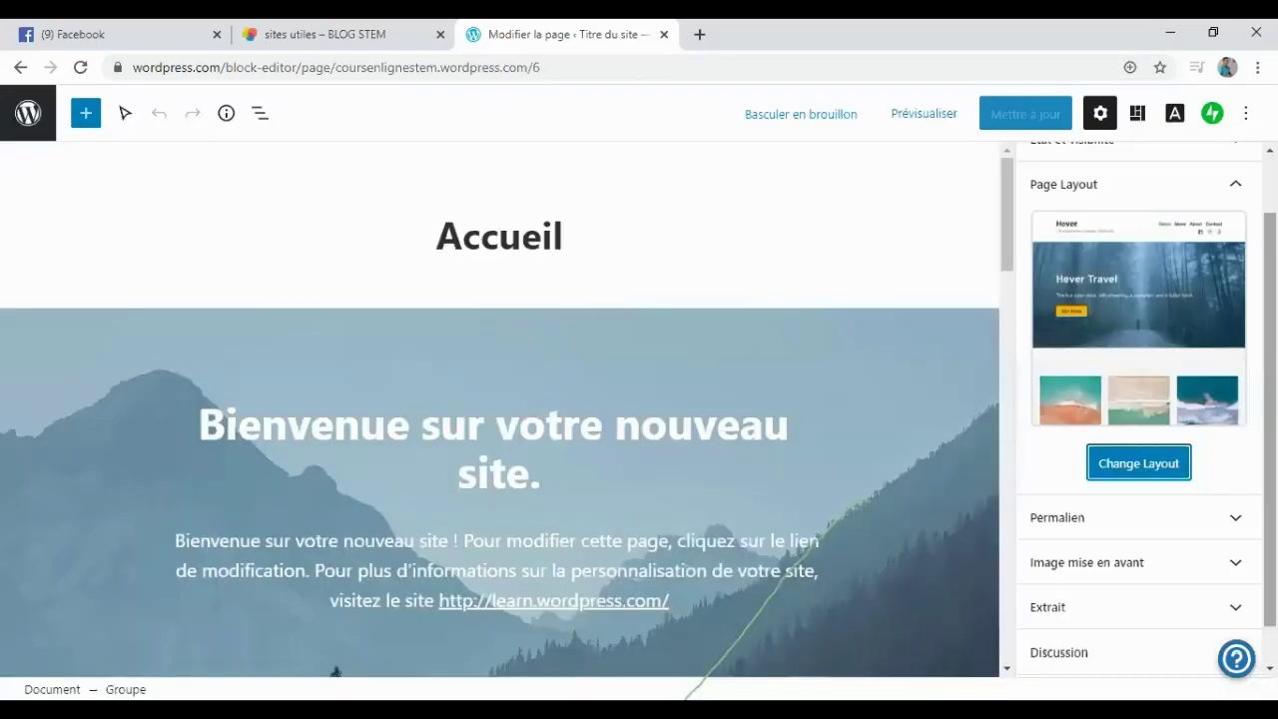
# - Review the remaining document settings and expand the Permalien section to view the page's address
pyautogui.scroll(-1, 1175, 362)
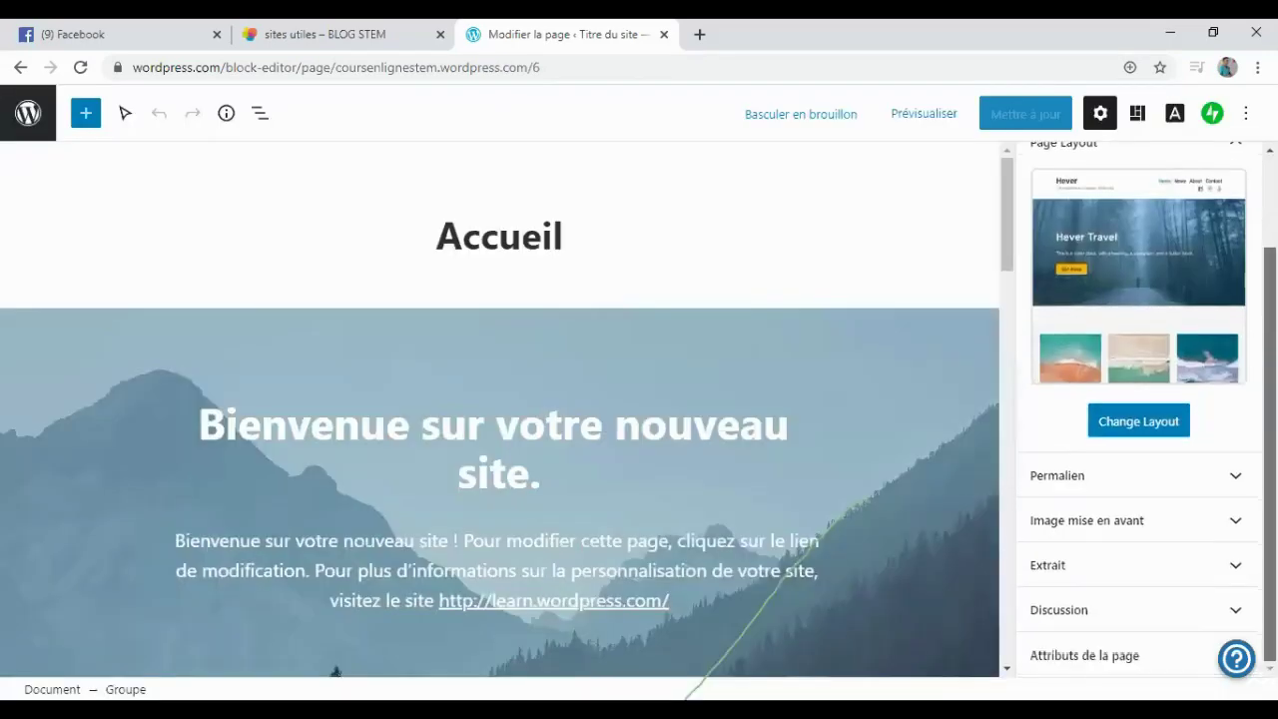
pyautogui.scroll(1, 1138, 399)
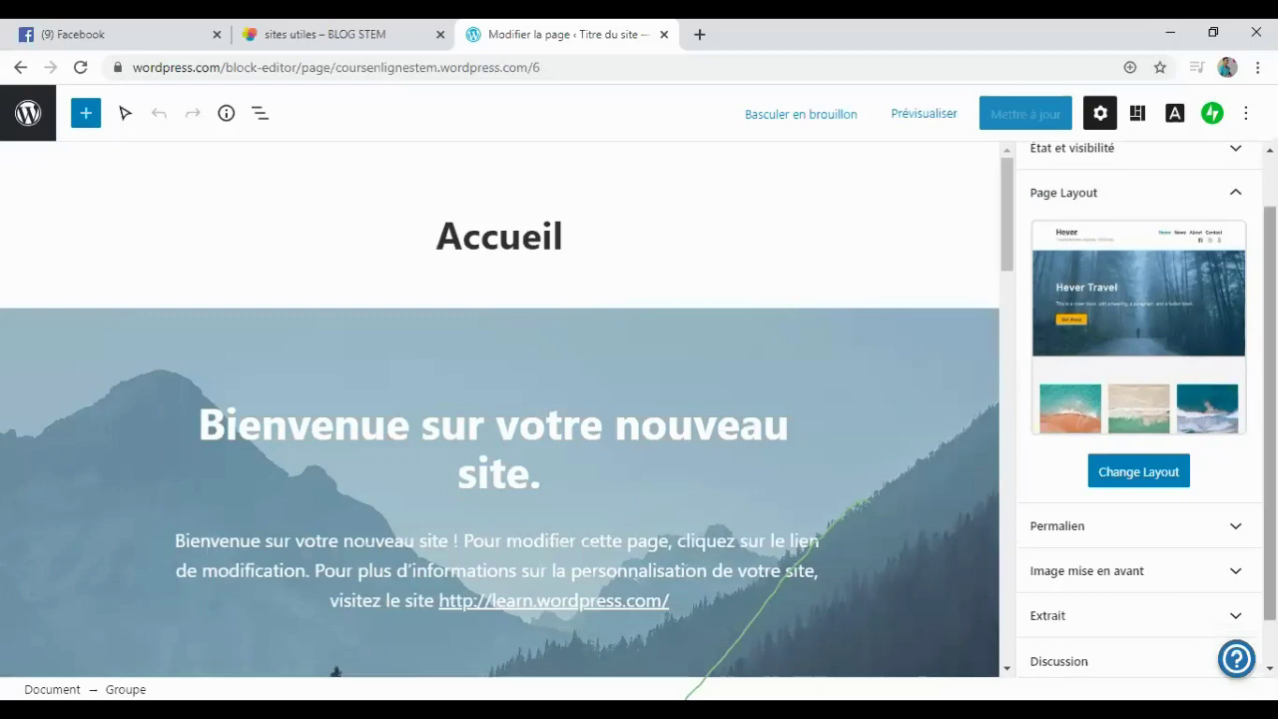
pyautogui.scroll(-1, 1138, 407)
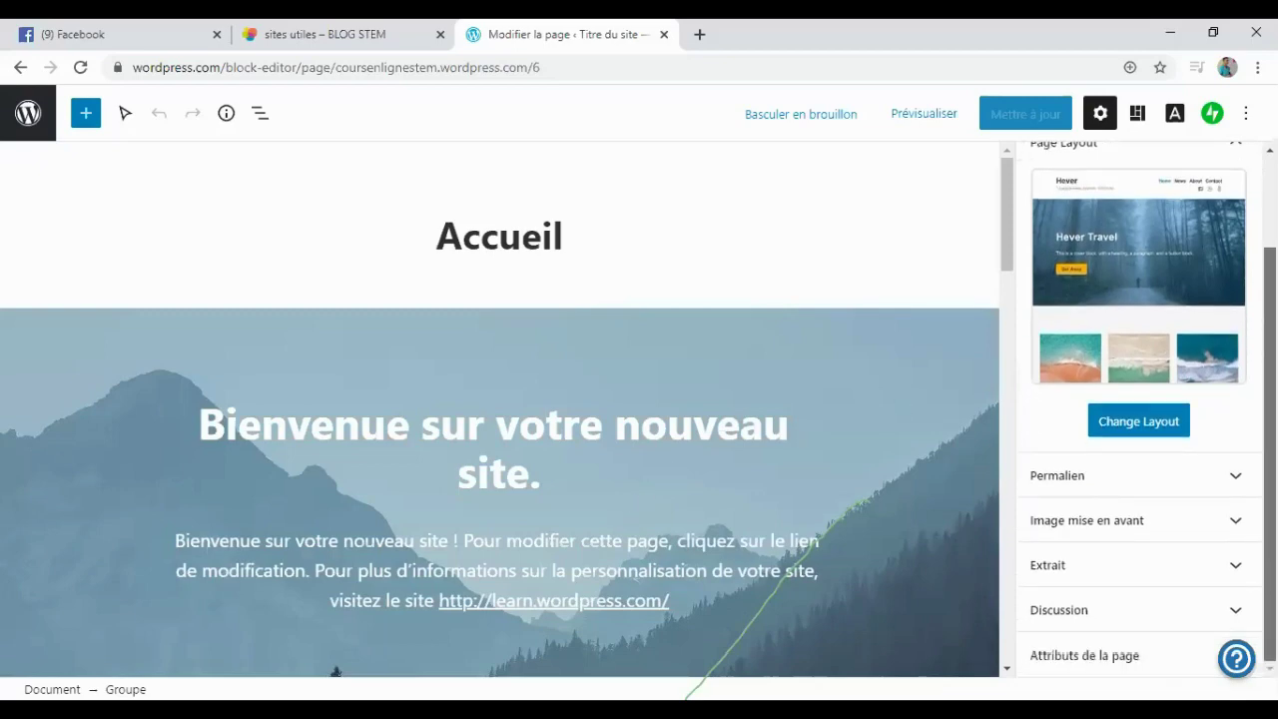
pyautogui.click(1192, 489)
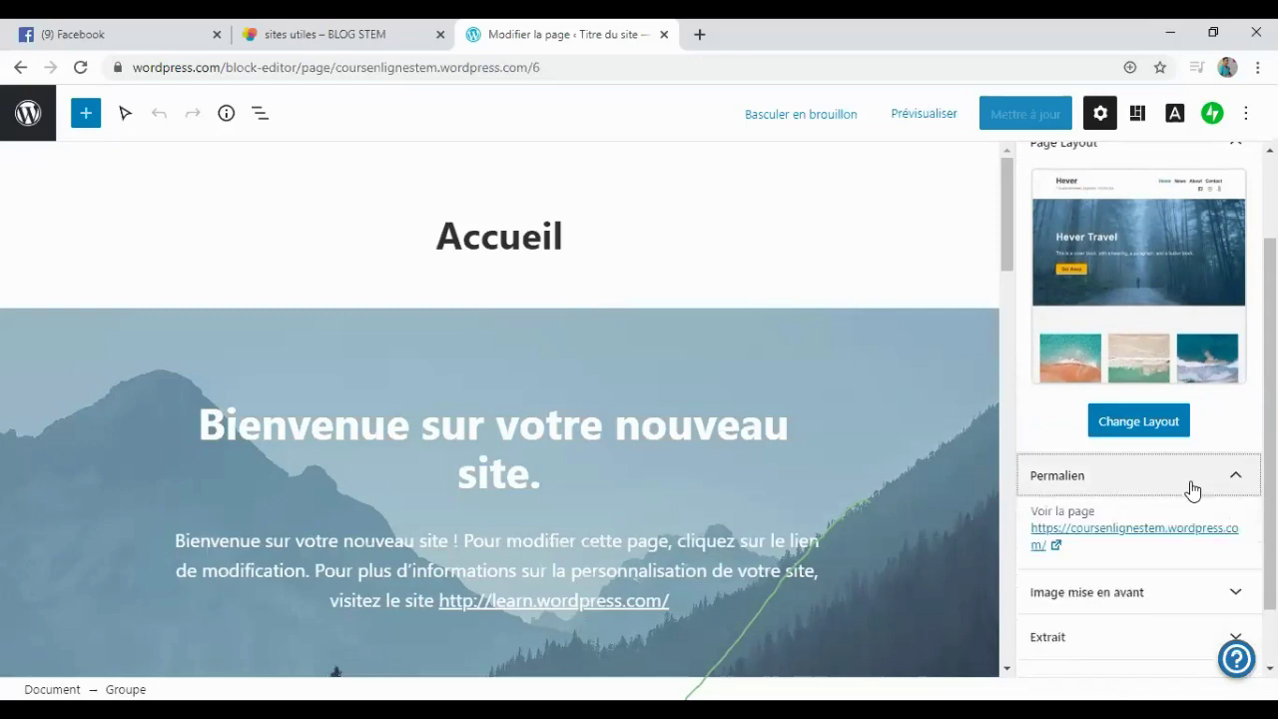
pyautogui.click(1192, 490)
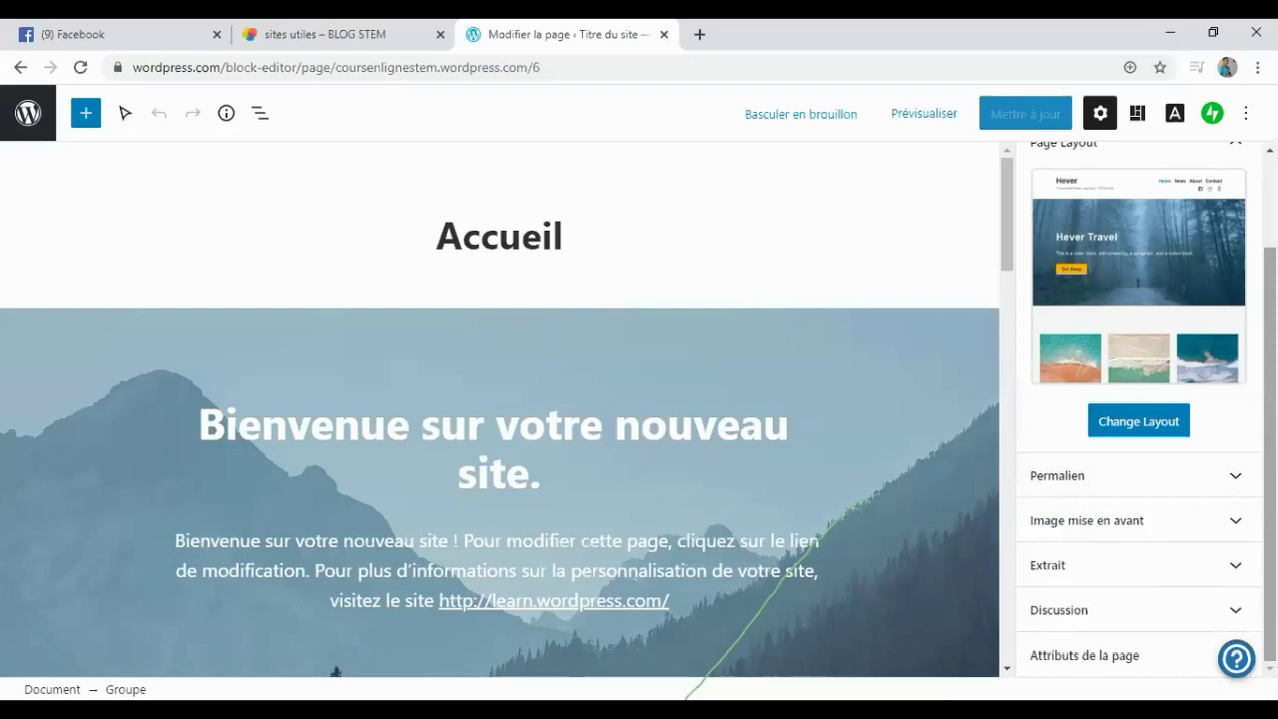
pyautogui.click(1188, 480)
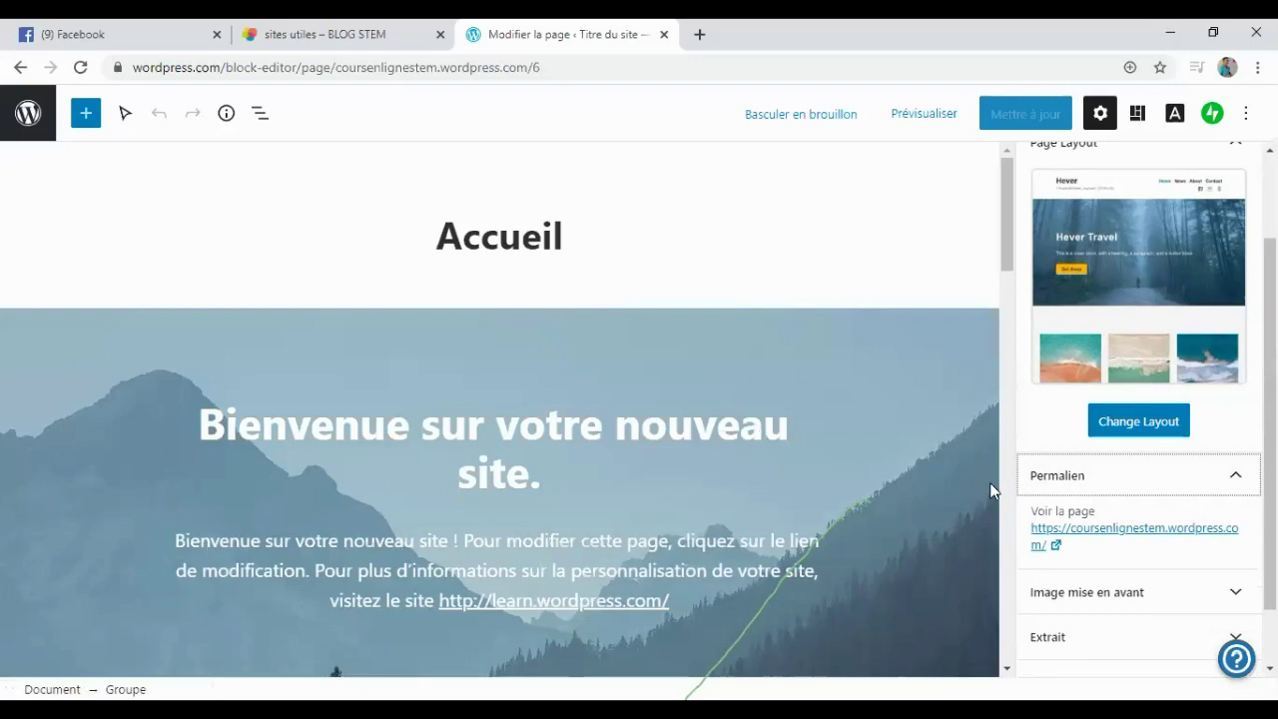
pyautogui.scroll(2, 1139, 400)
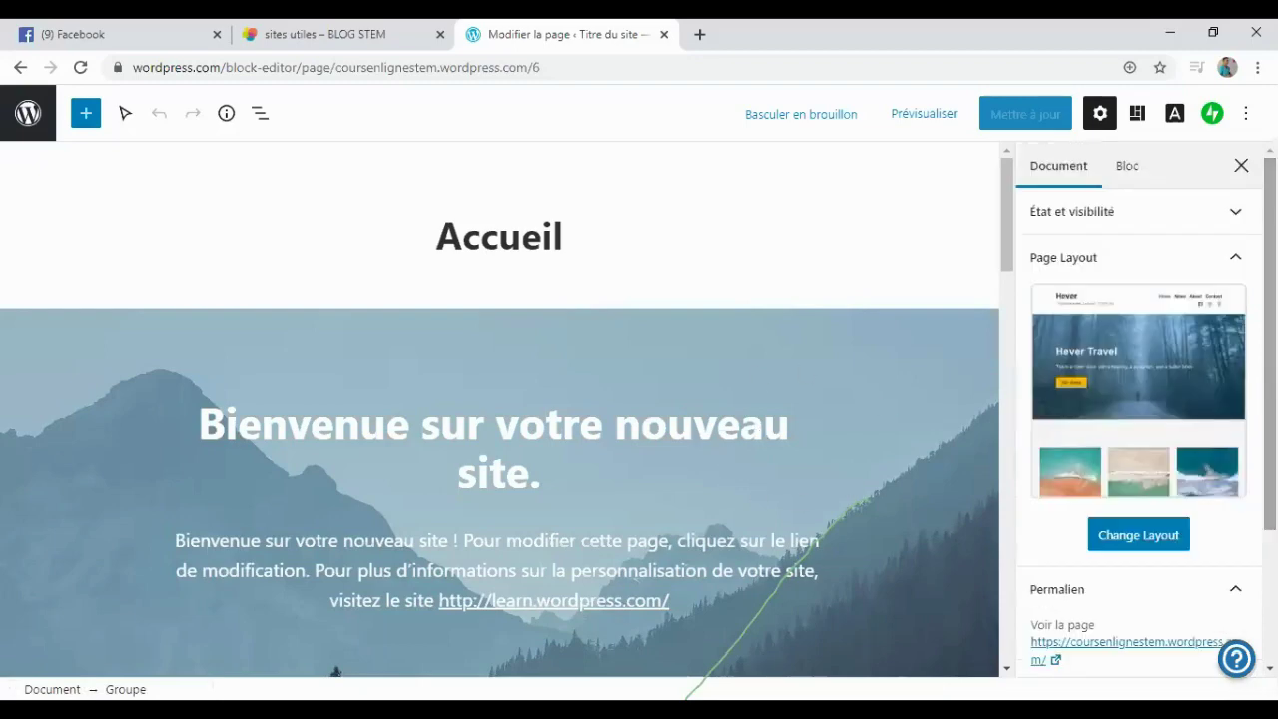
# - View the Bloc settings, select the Accueil title text to see its permalink, and toggle the settings sidebar off and on
pyautogui.click(1131, 173)
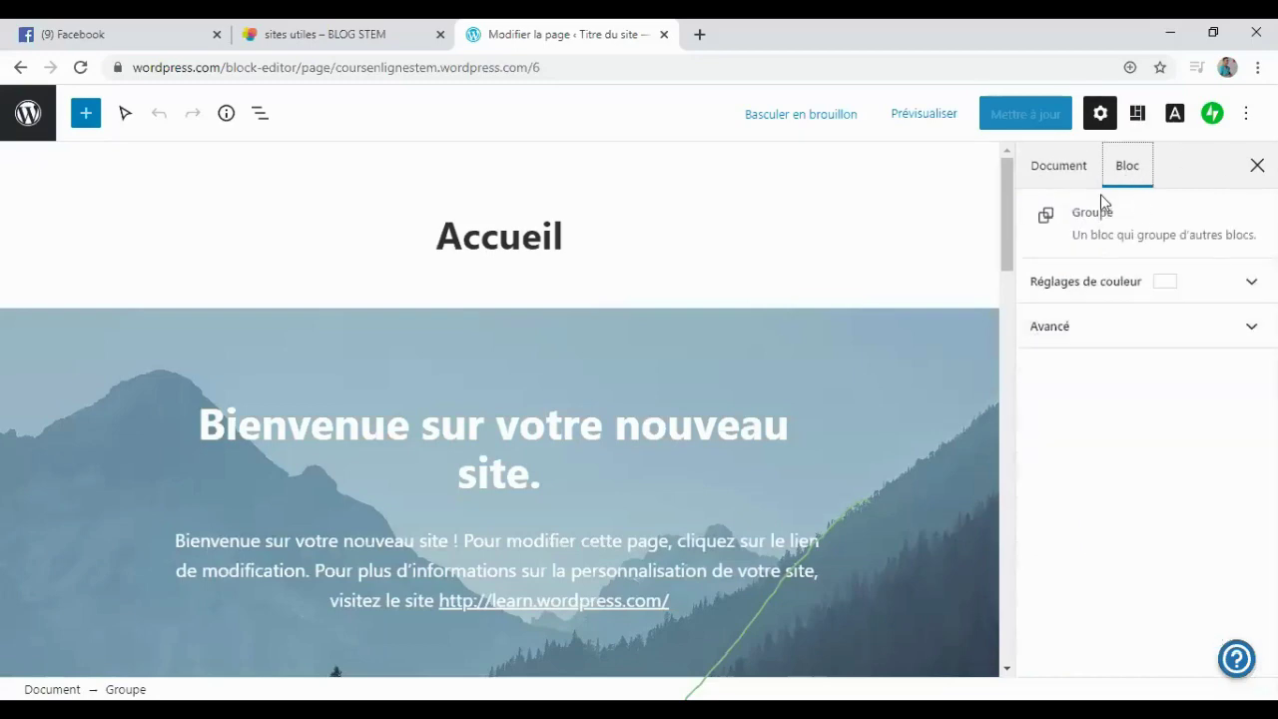
pyautogui.click(553, 250)
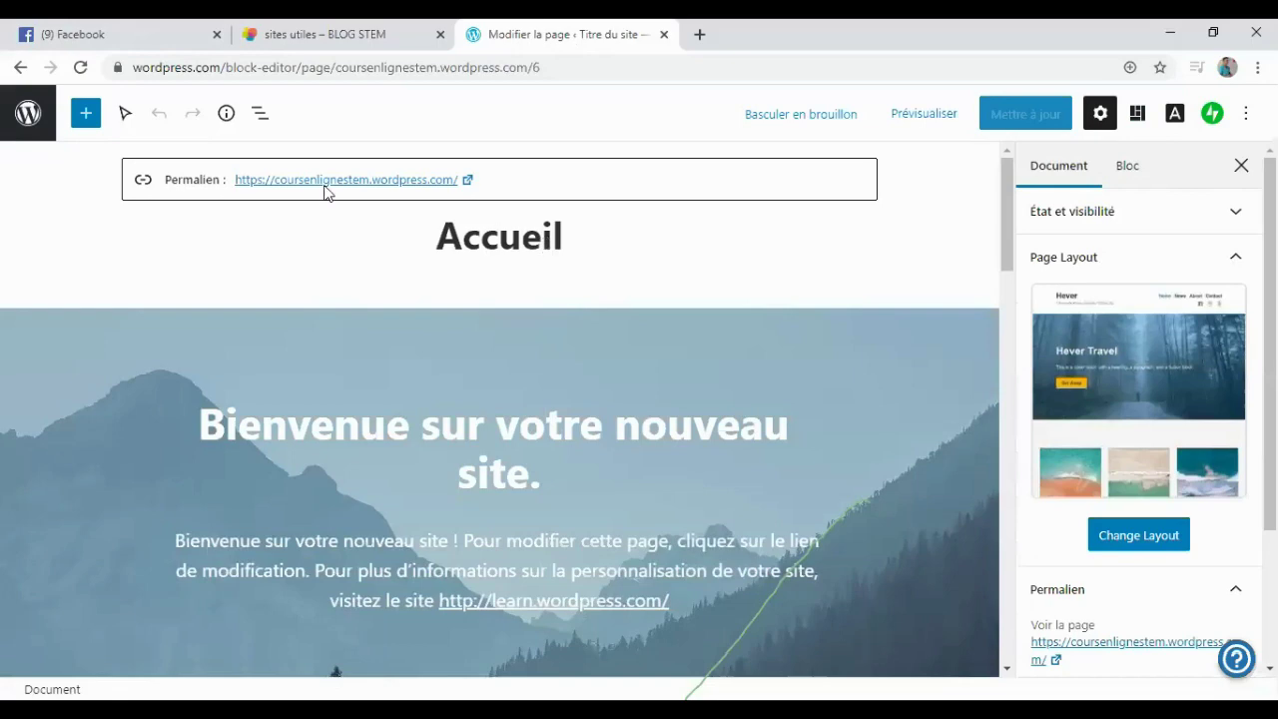
pyautogui.click(585, 249)
pyautogui.moveTo(439, 253); pyautogui.dragTo(587, 259)
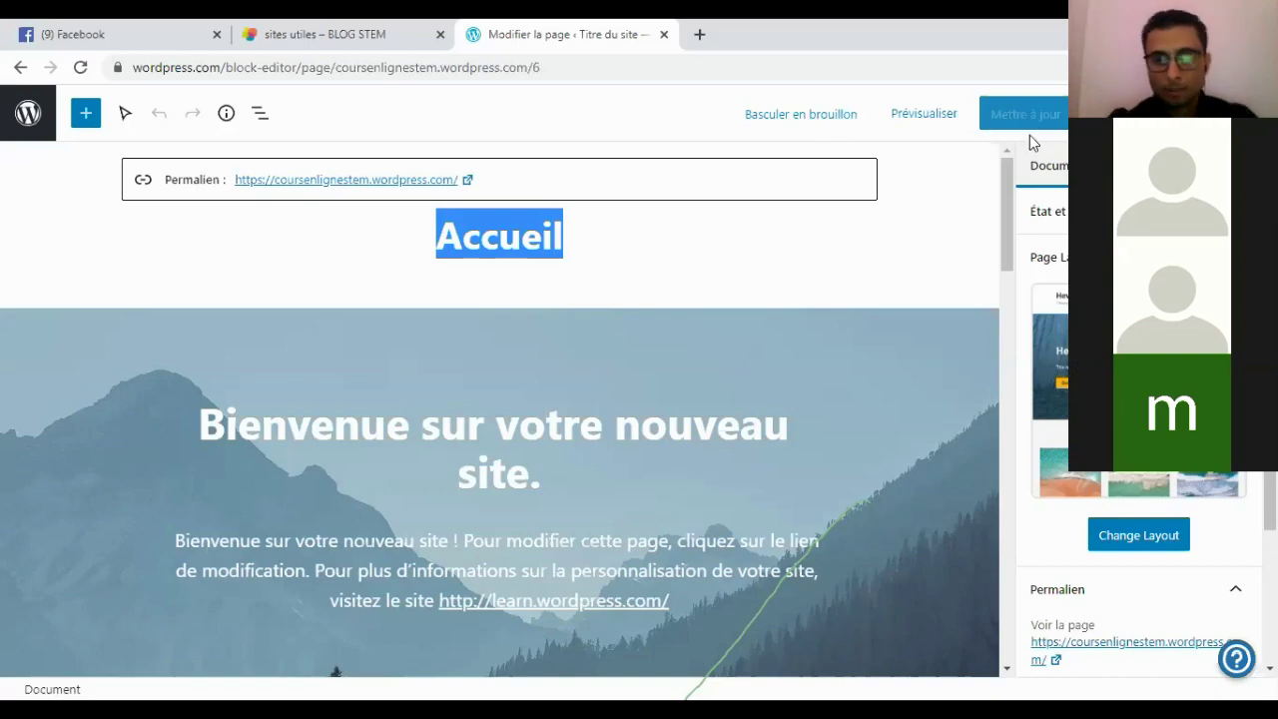
pyautogui.click(1092, 113)
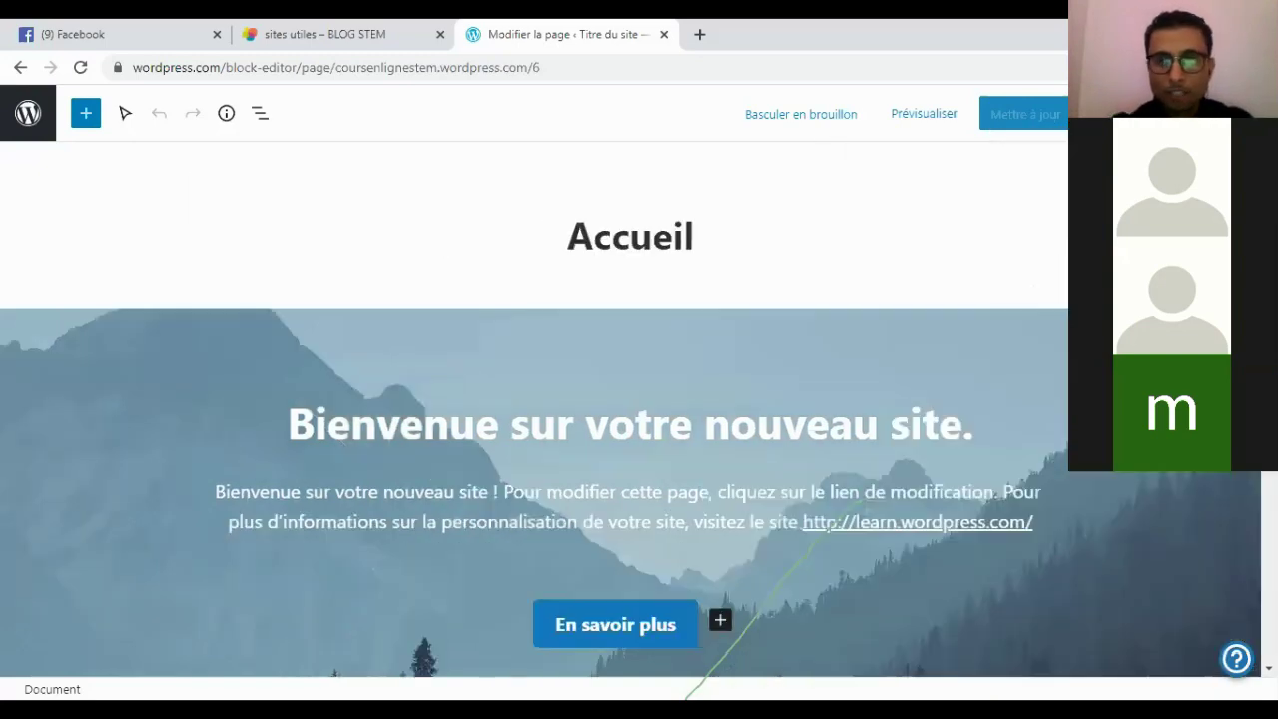
pyautogui.click(1091, 112)
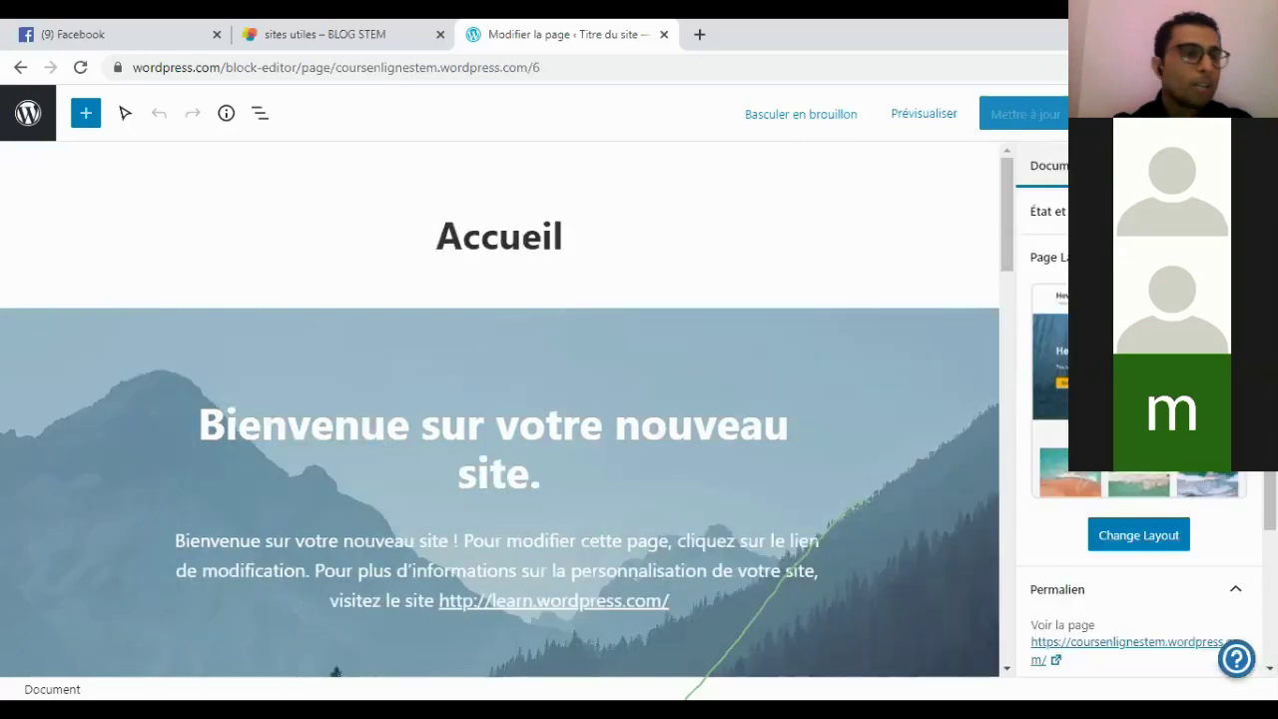
# - Open the block inserter and collapse Les plus utilisés to examine the block categories, then close it
pyautogui.click(89, 120)
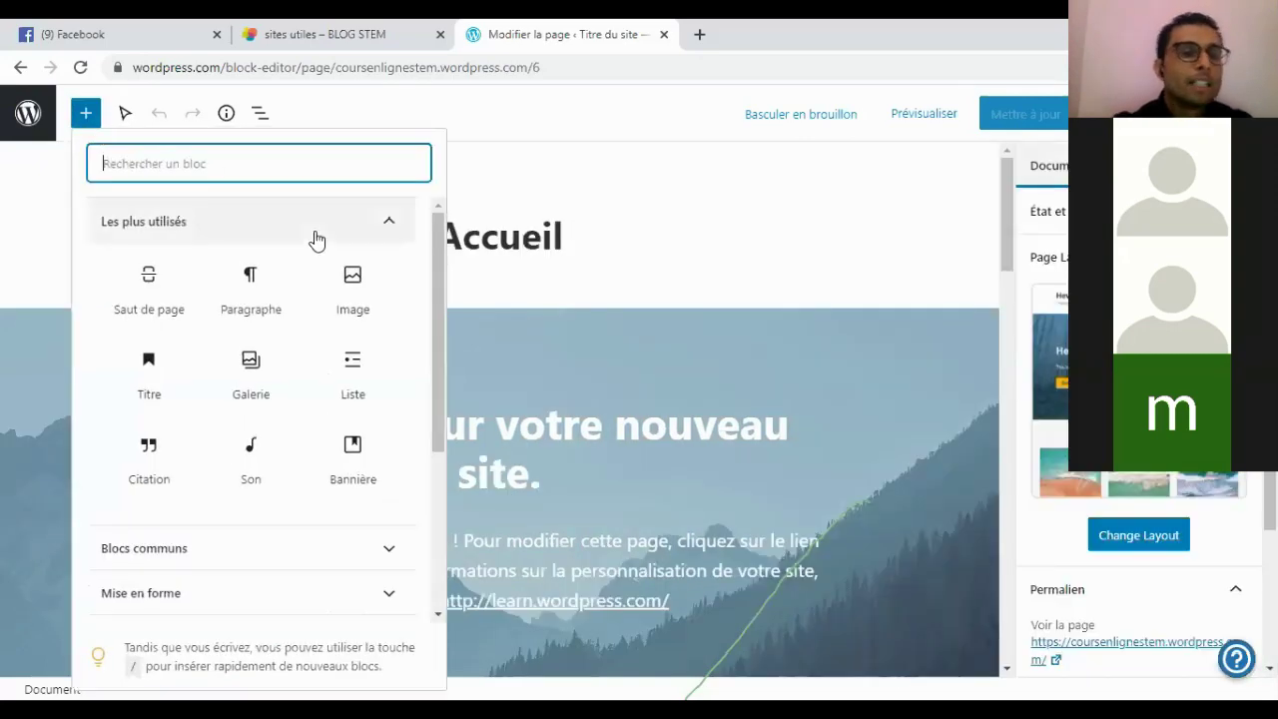
pyautogui.moveTo(439, 243)
pyautogui.mouseDown()
pyautogui.moveTo(430, 432)
pyautogui.moveTo(438, 250)
pyautogui.mouseUp()
pyautogui.click(392, 224)
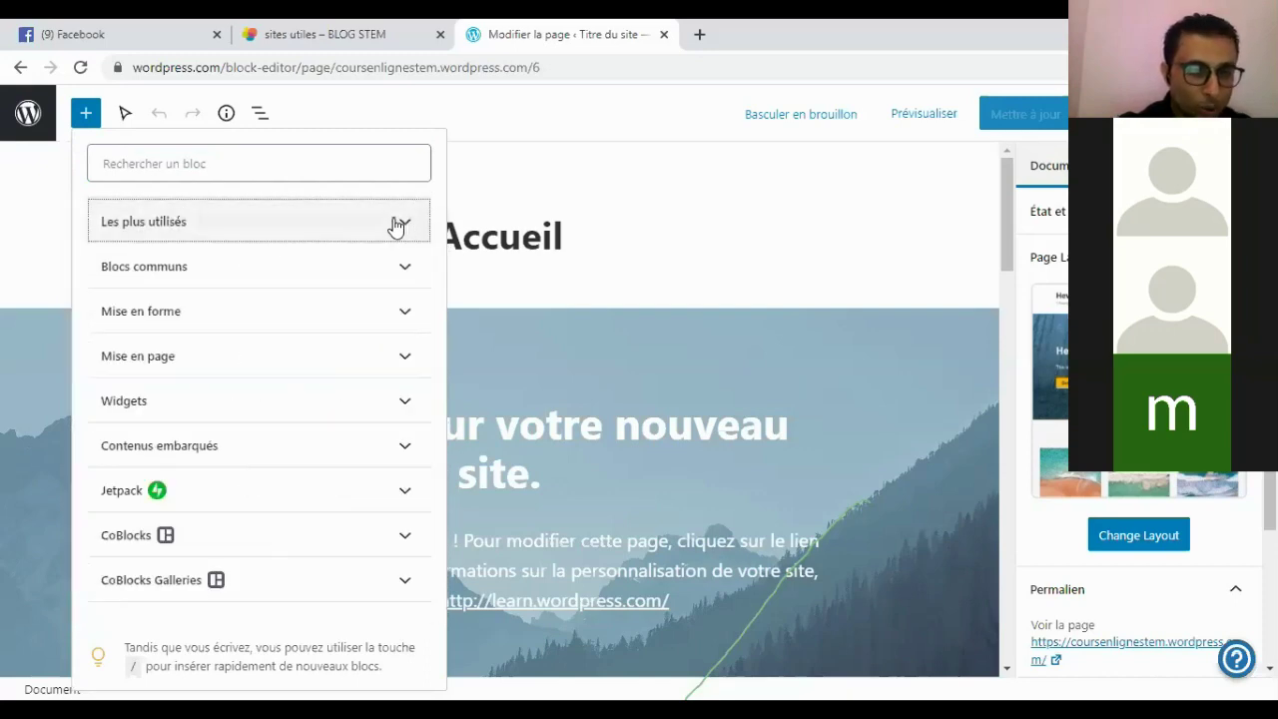
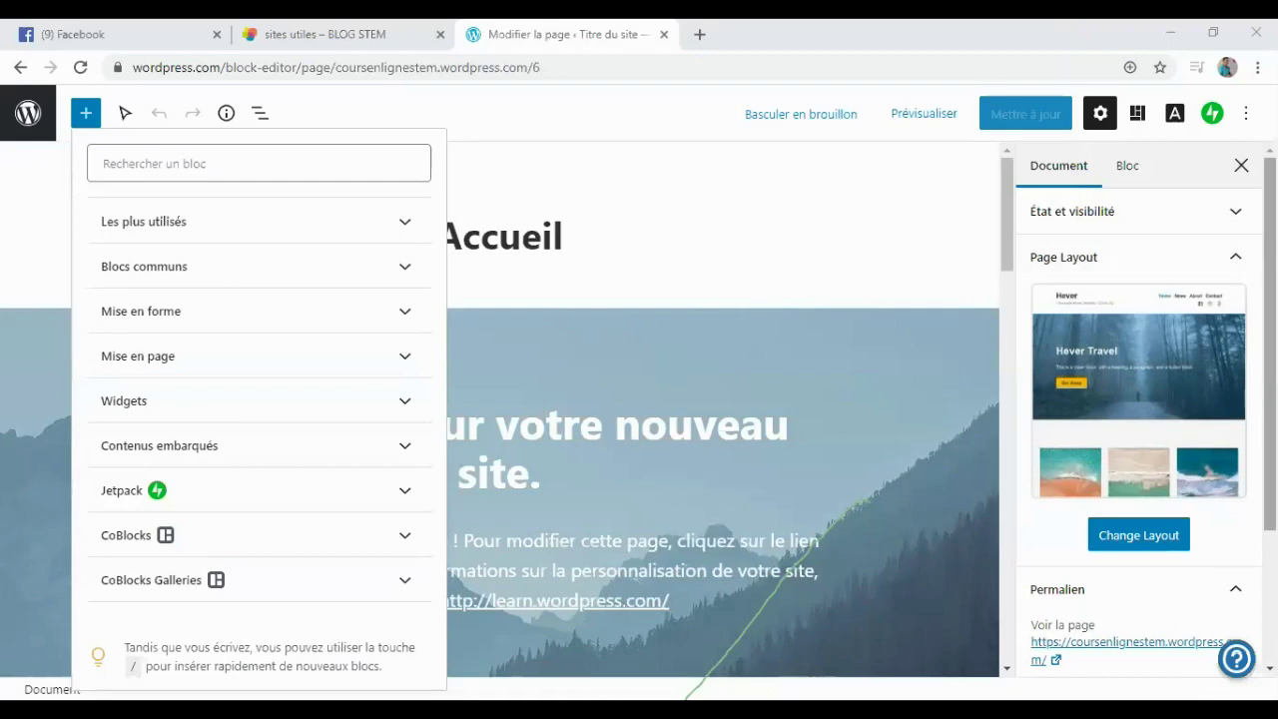
pyautogui.press('Escape')
# - Examine the rest of the document settings and the heading font choices in Global Styles, keeping the current font
pyautogui.scroll(-2, 1138, 409)
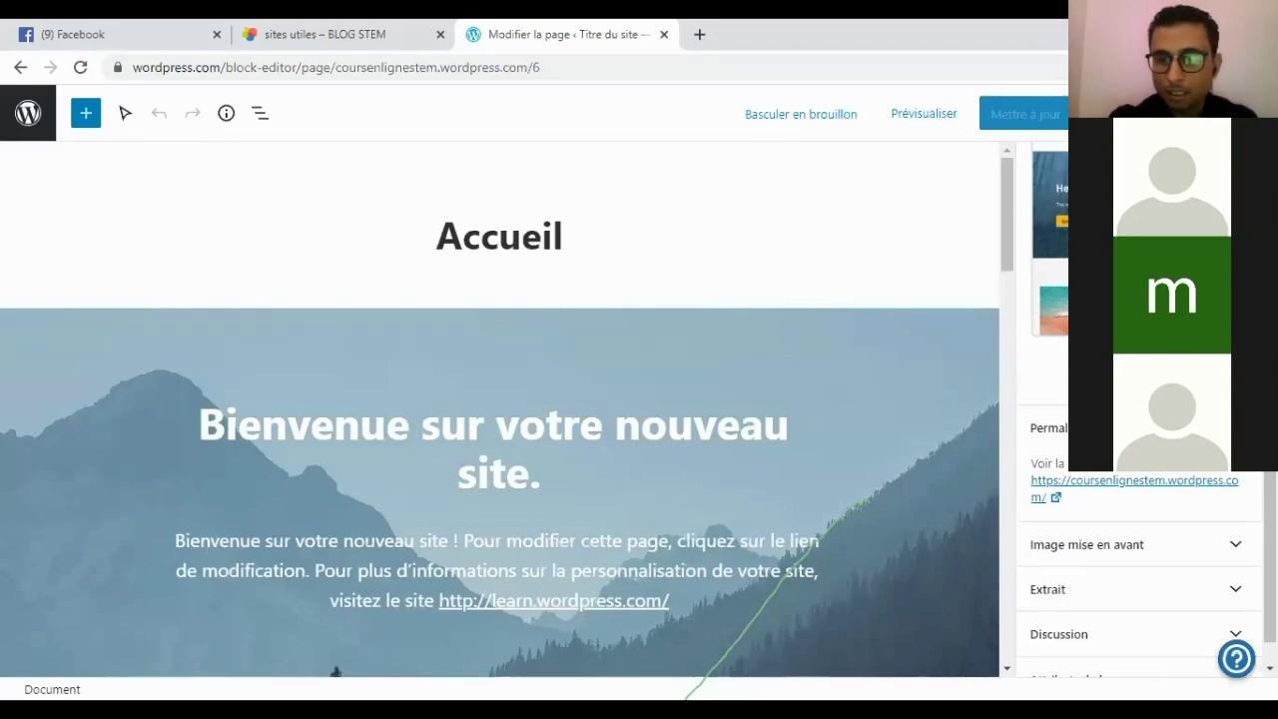
pyautogui.scroll(-5, 1138, 399)
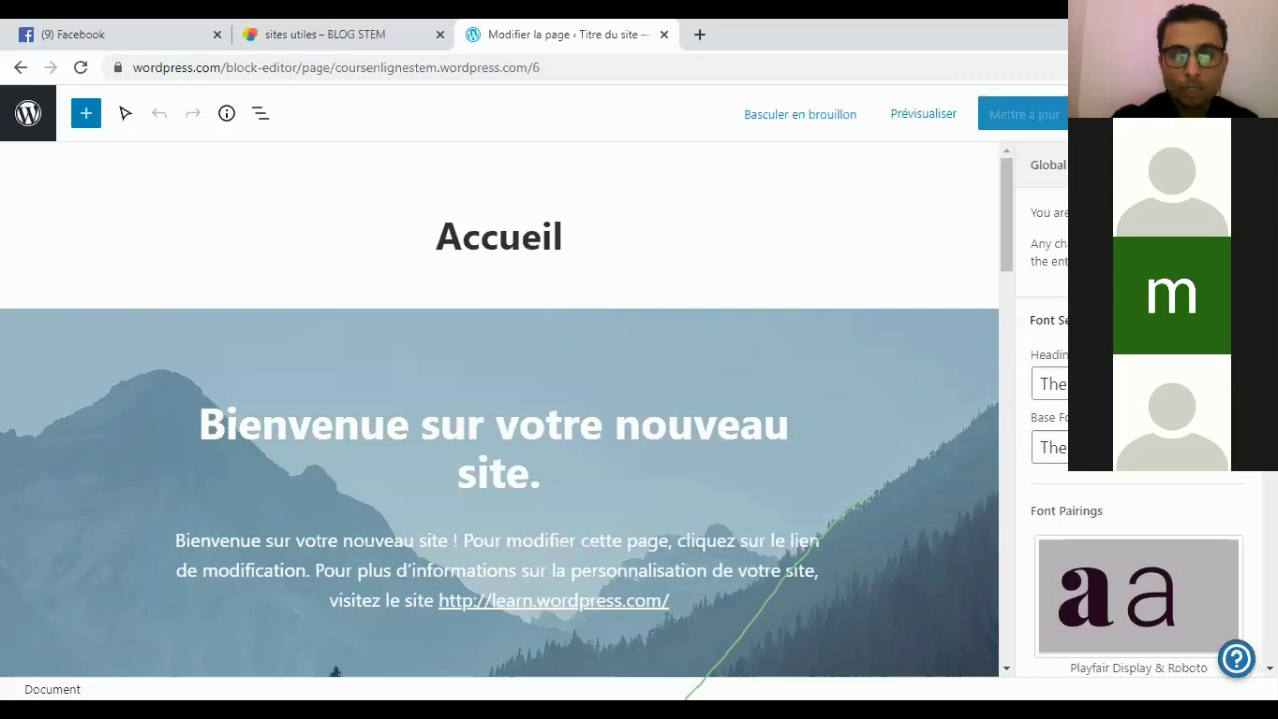
pyautogui.click(1138, 384)
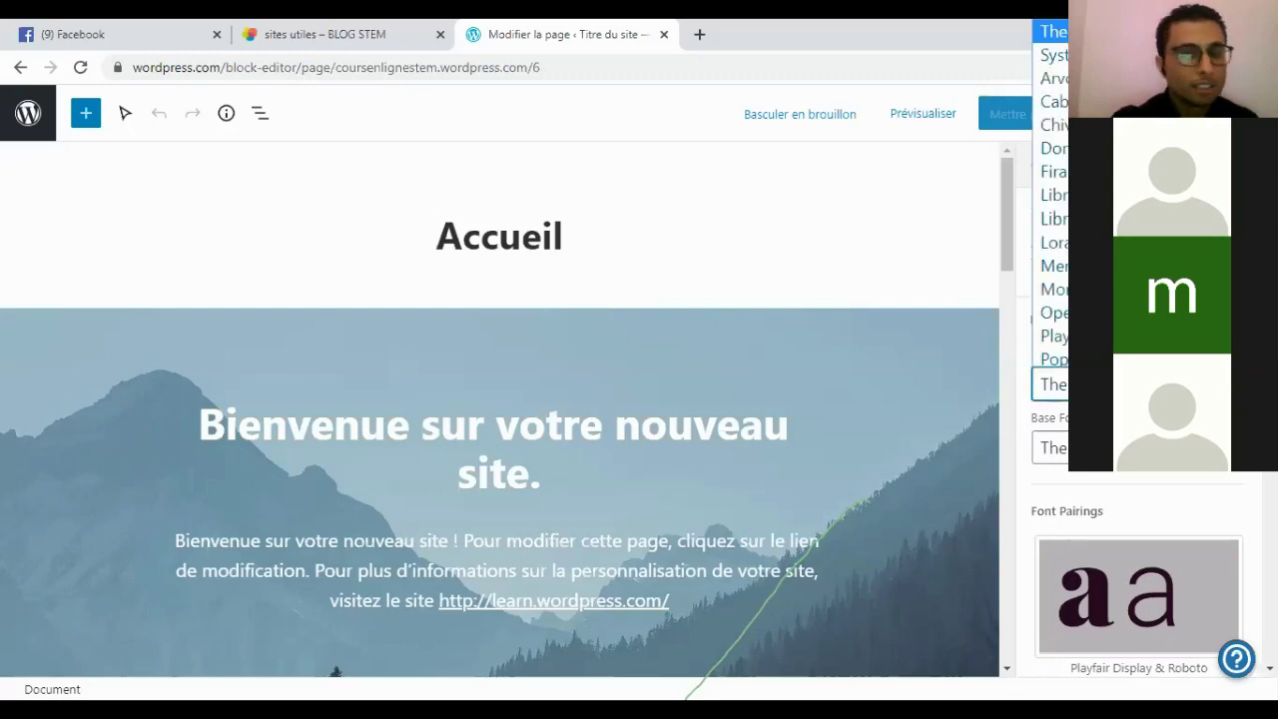
pyautogui.click(952, 225)
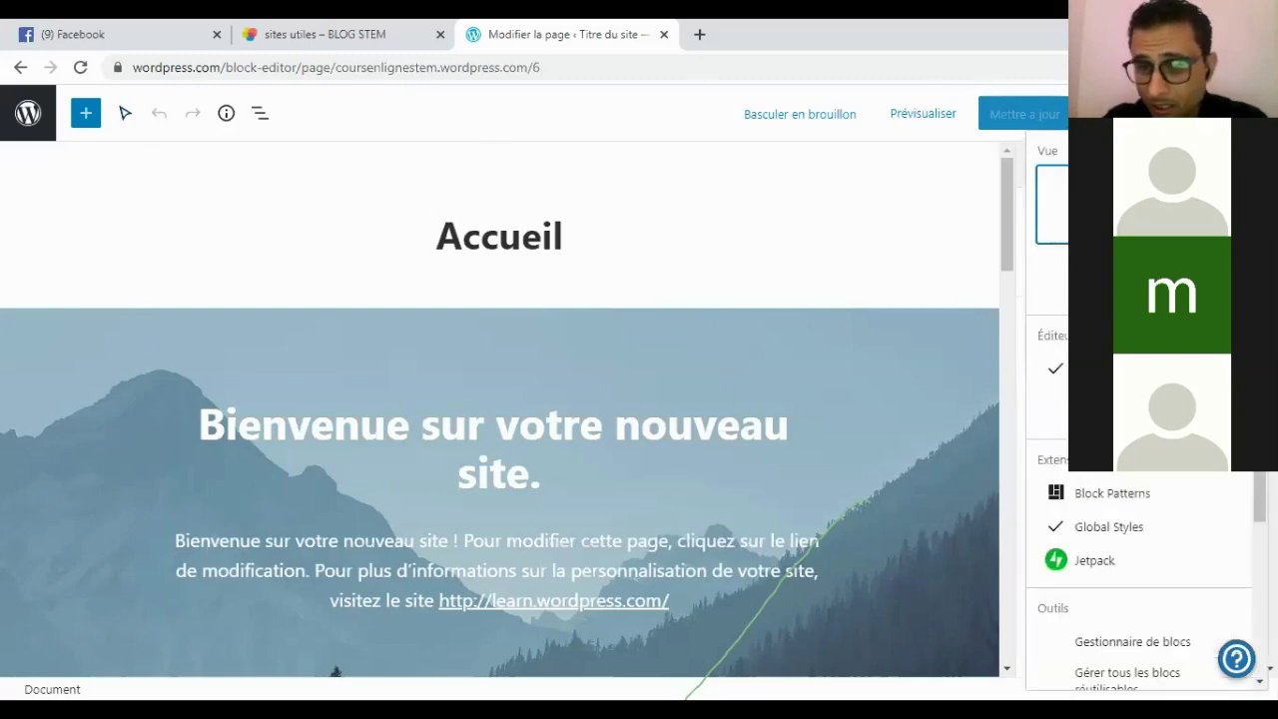
# - Switch the Accueil page from the visual editor to the code editor
pyautogui.click(1055, 412)
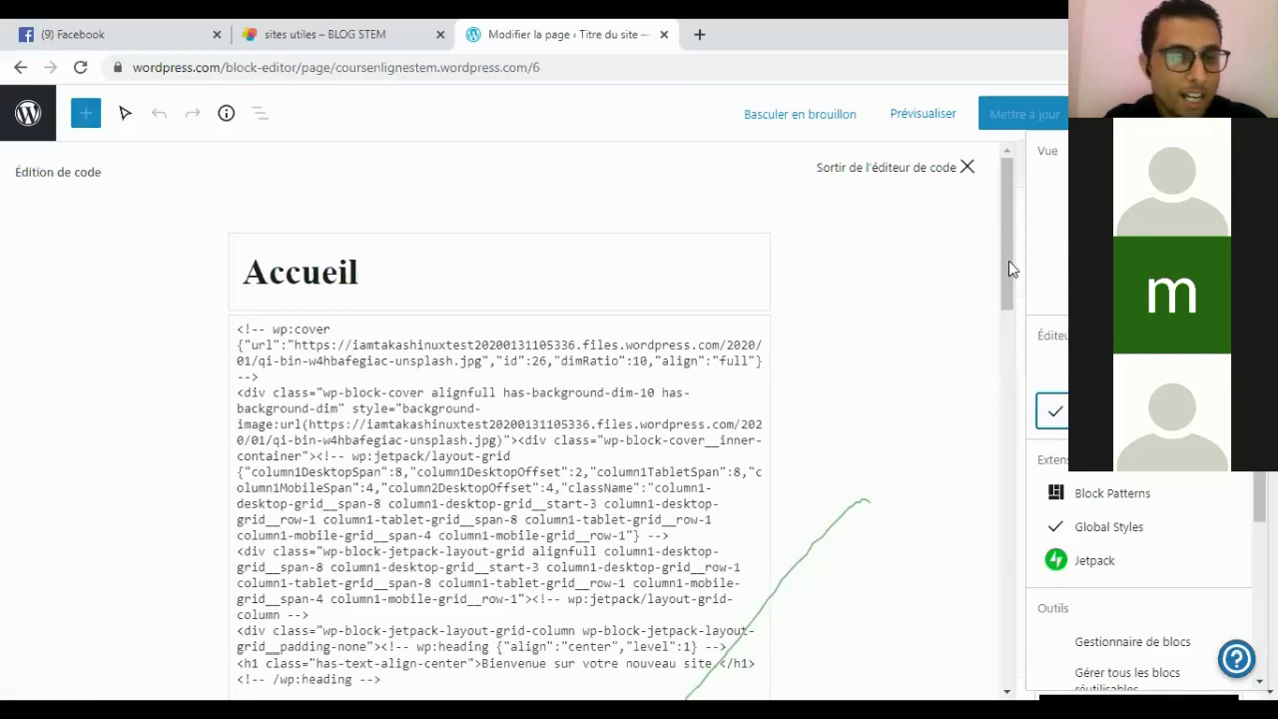
# - Examine the HTML block code of the Accueil page in the code editor, from the cover block to the groups below
pyautogui.scroll(-2, 1008, 264)
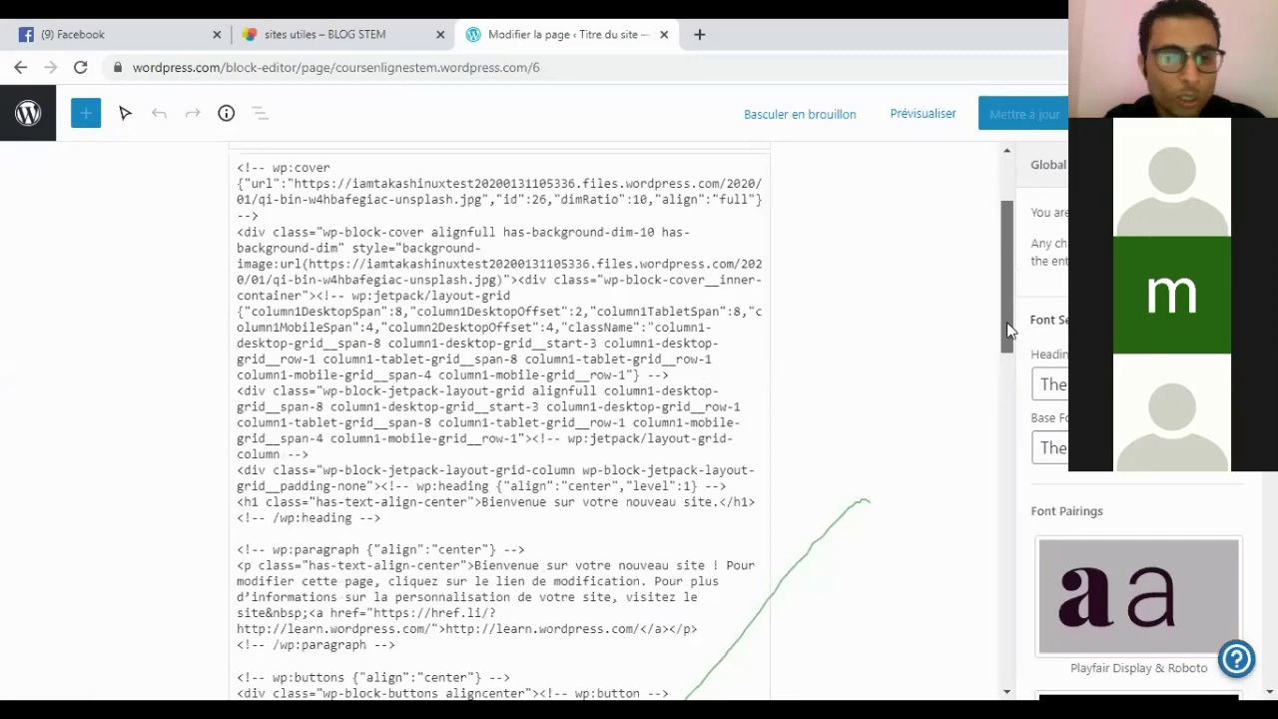
pyautogui.click(1006, 448)
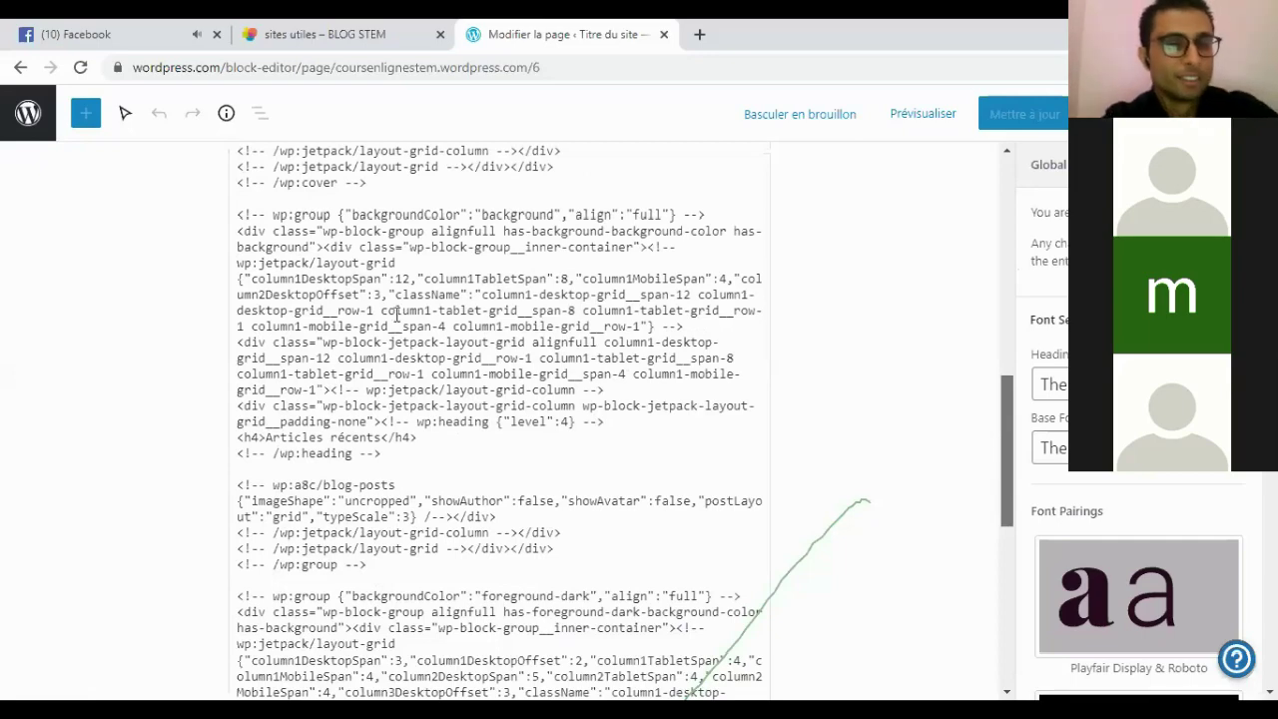
pyautogui.scroll(1, 397, 314)
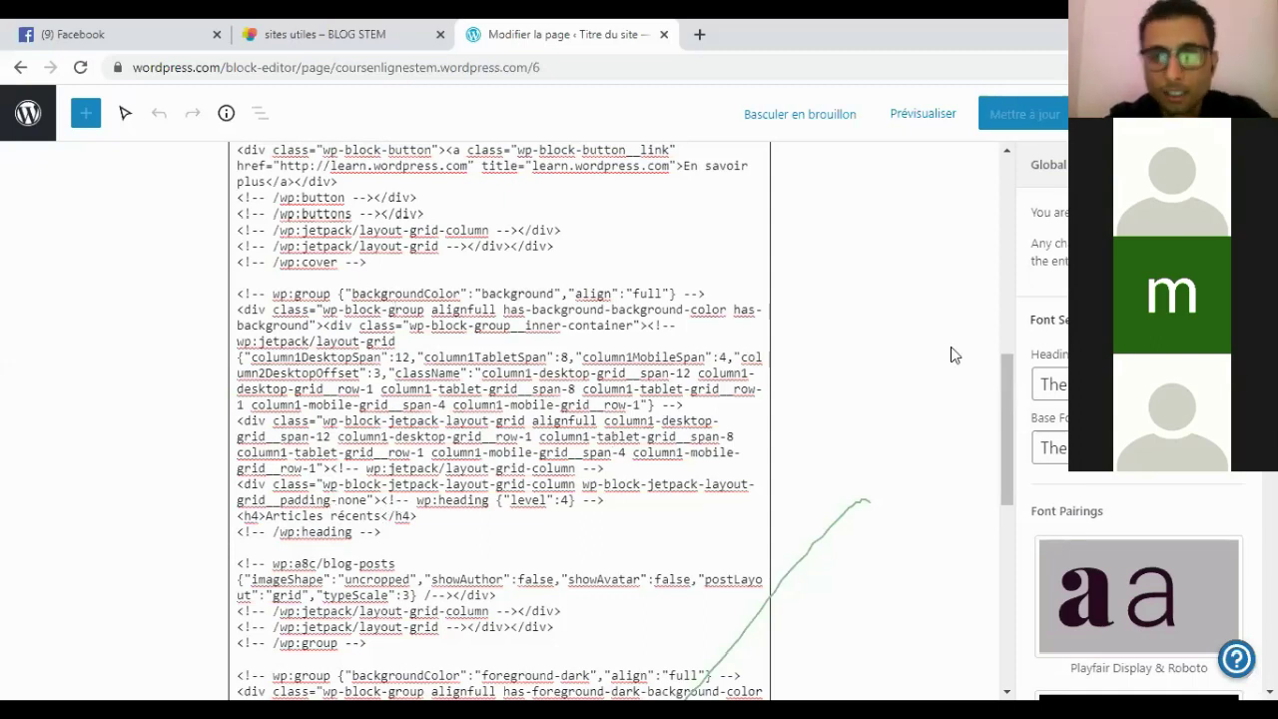
pyautogui.moveTo(1004, 419); pyautogui.dragTo(1009, 456)
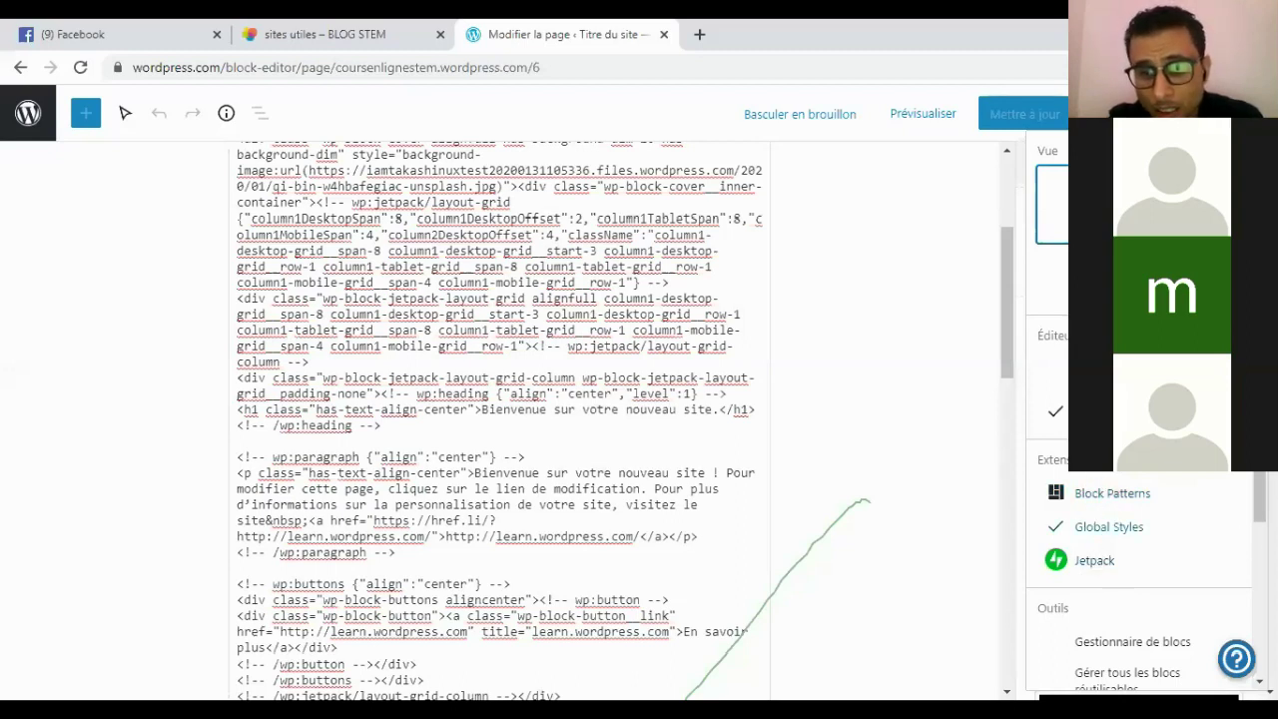
# - Open the Gestionnaire de blocs, examine its block categories from Blocs communs to Jetpack, and close it without changes
pyautogui.scroll(-2, 1138, 540)
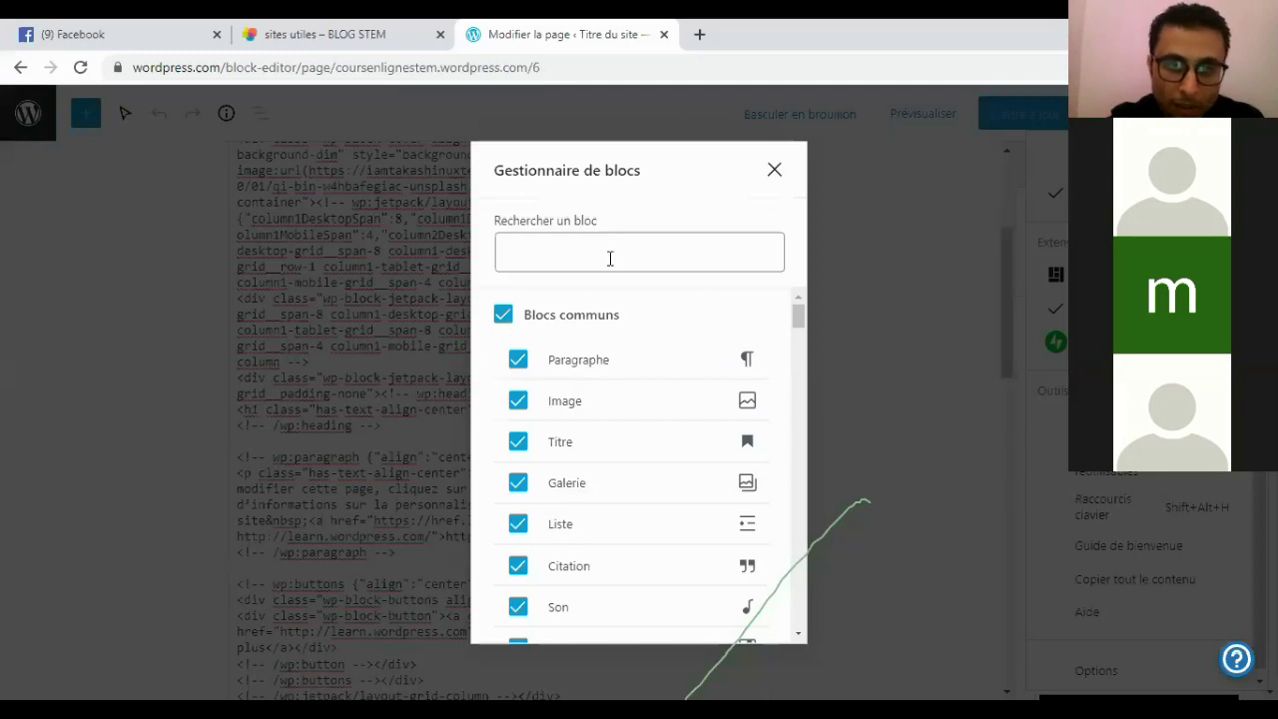
pyautogui.press('Tab')
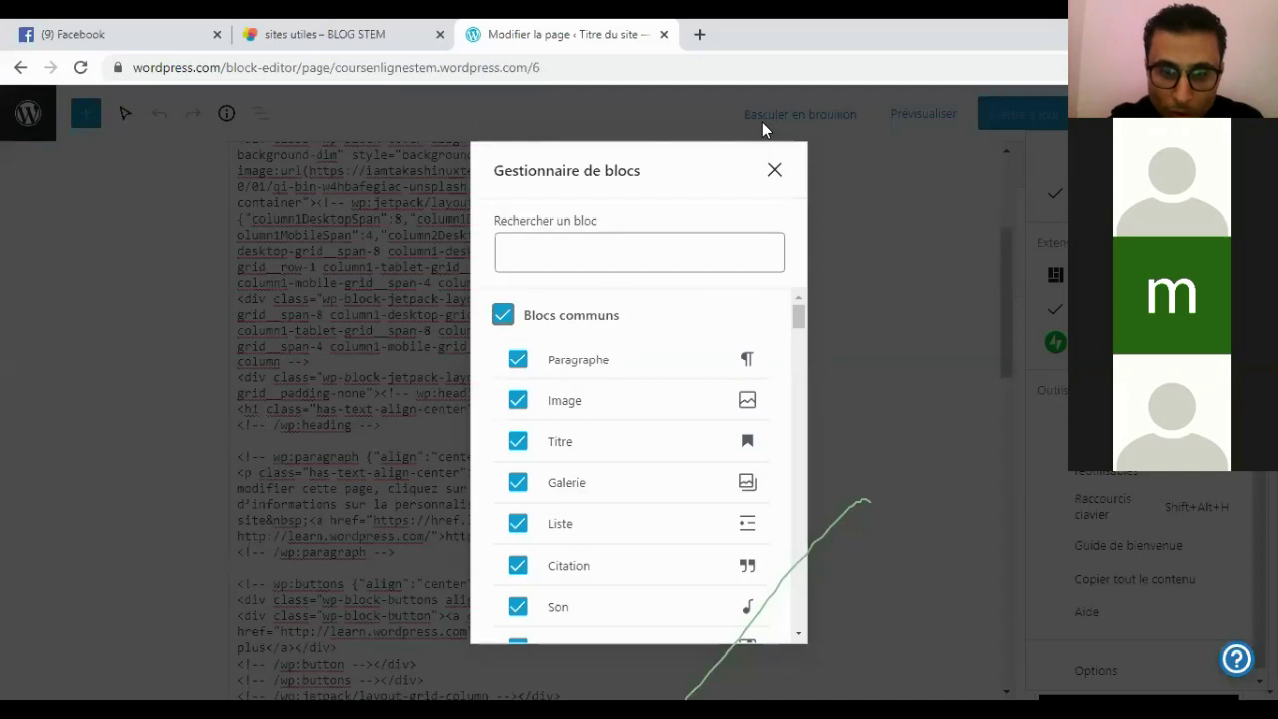
pyautogui.moveTo(800, 317); pyautogui.dragTo(809, 342)
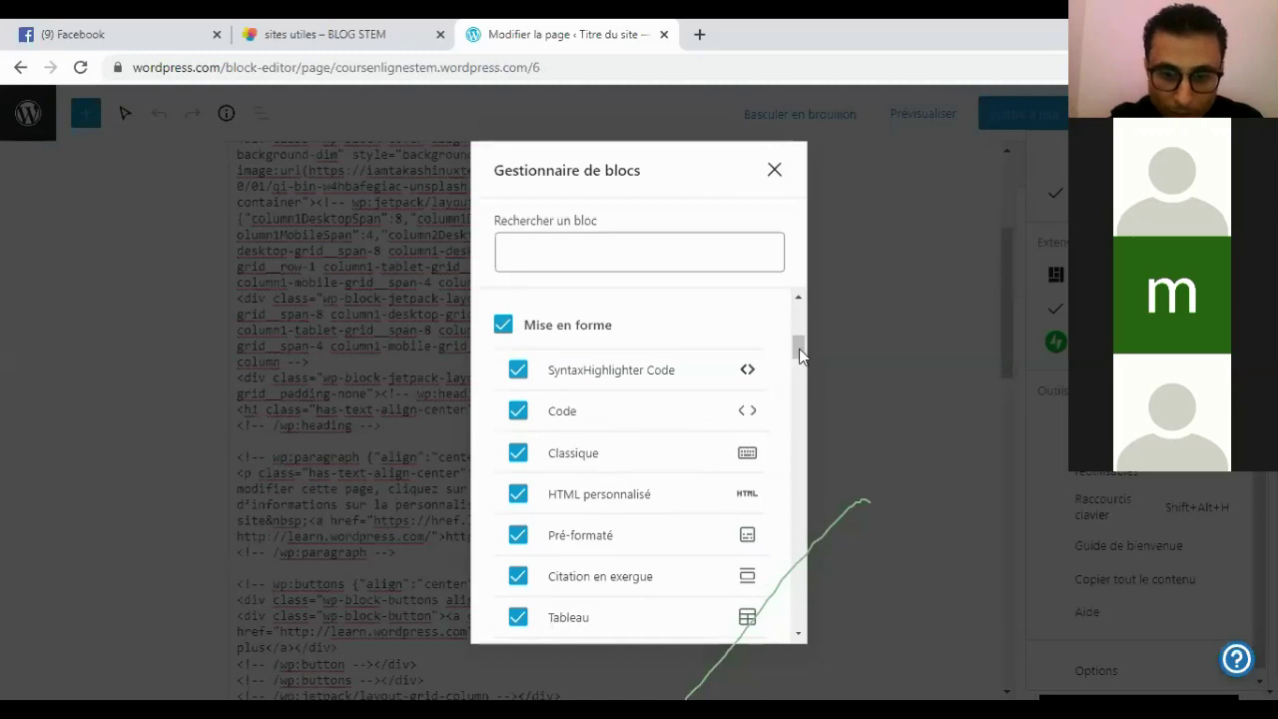
pyautogui.moveTo(800, 353); pyautogui.dragTo(811, 379)
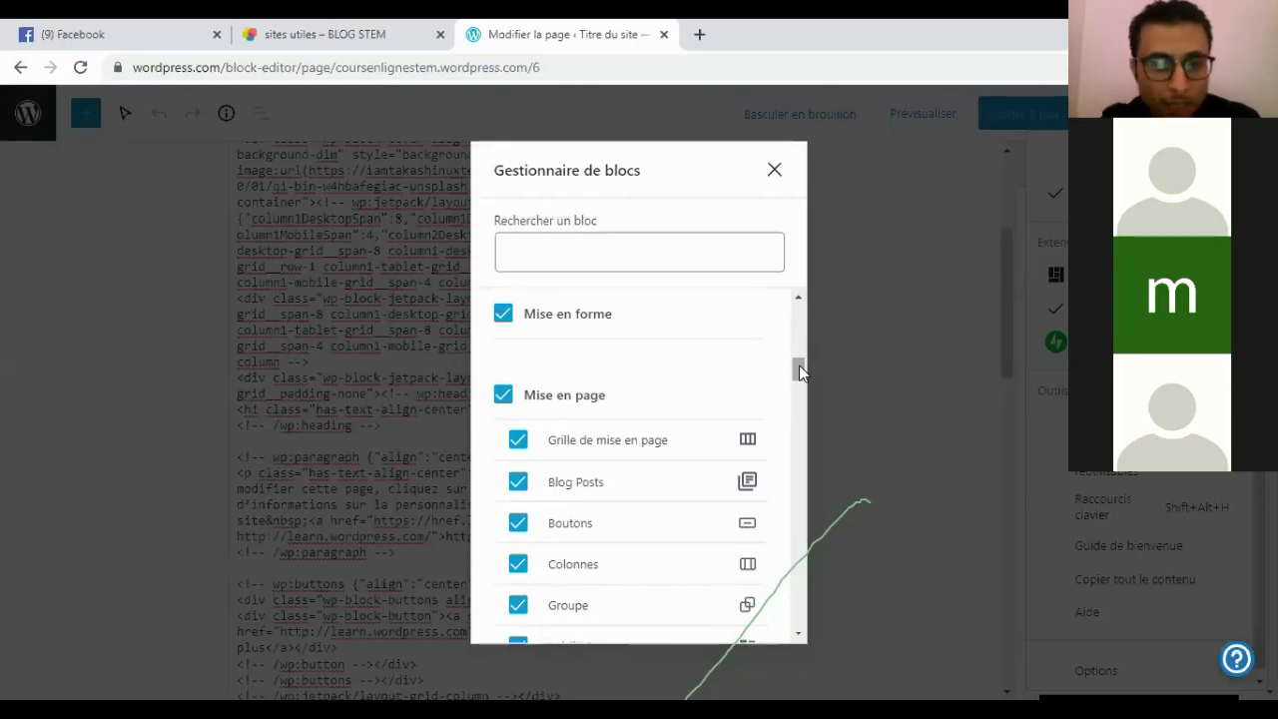
pyautogui.moveTo(799, 365); pyautogui.dragTo(801, 413)
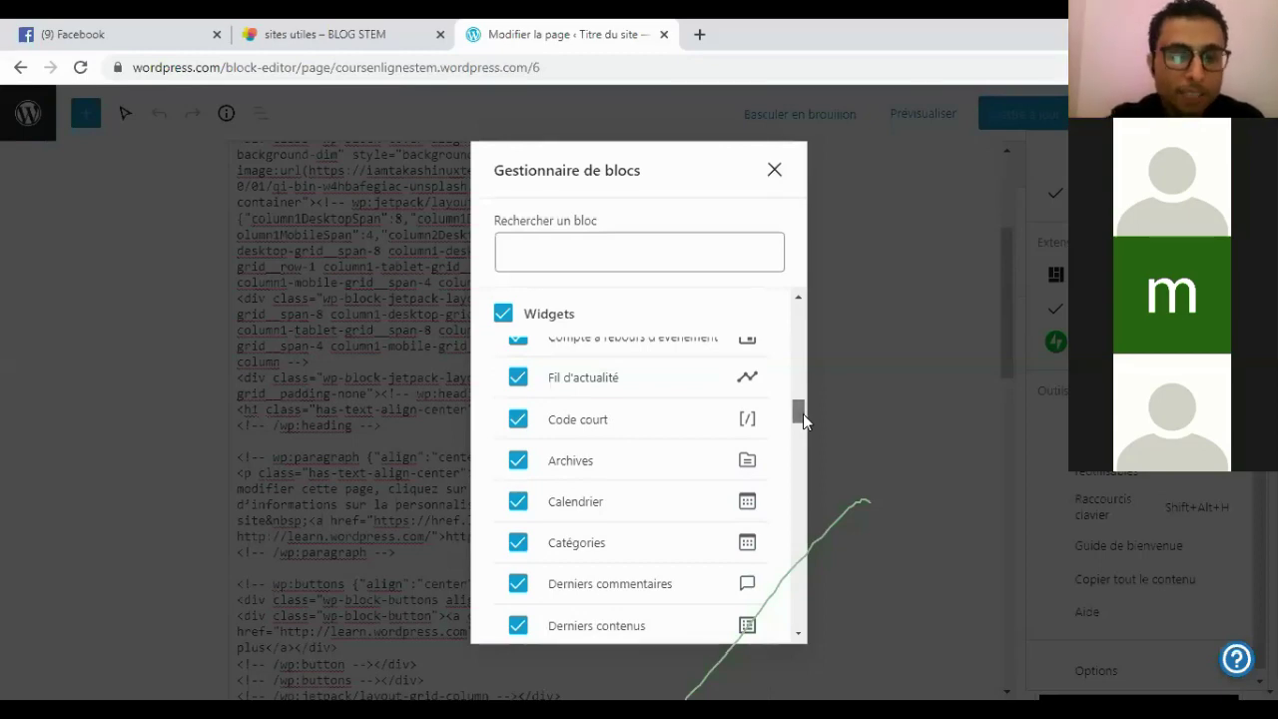
pyautogui.moveTo(803, 414); pyautogui.dragTo(805, 416)
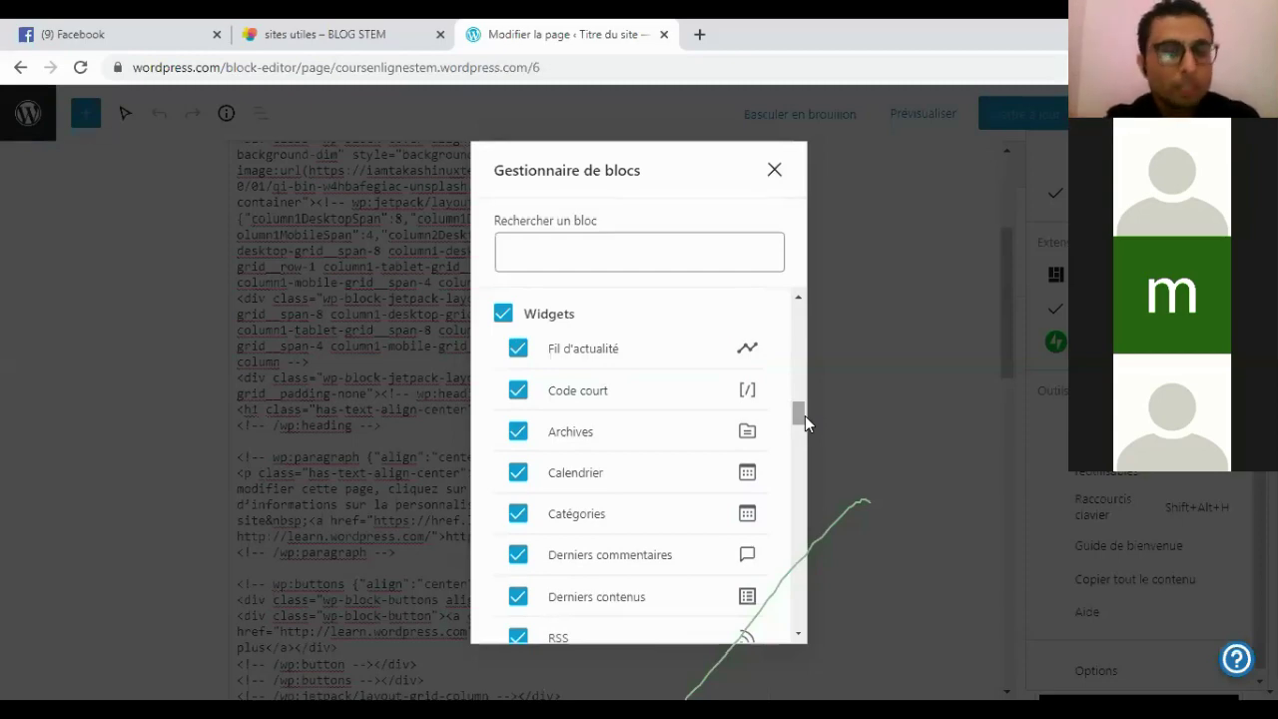
pyautogui.moveTo(799, 416); pyautogui.dragTo(802, 429)
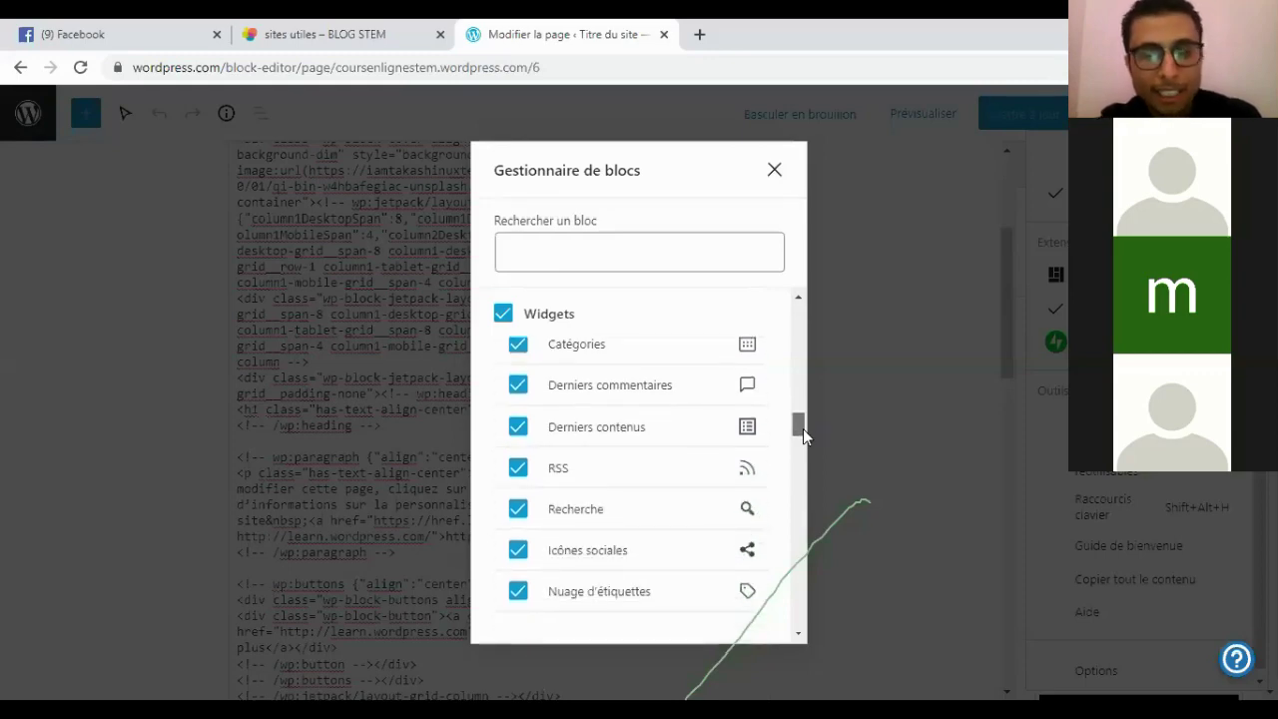
pyautogui.scroll(1, 803, 429)
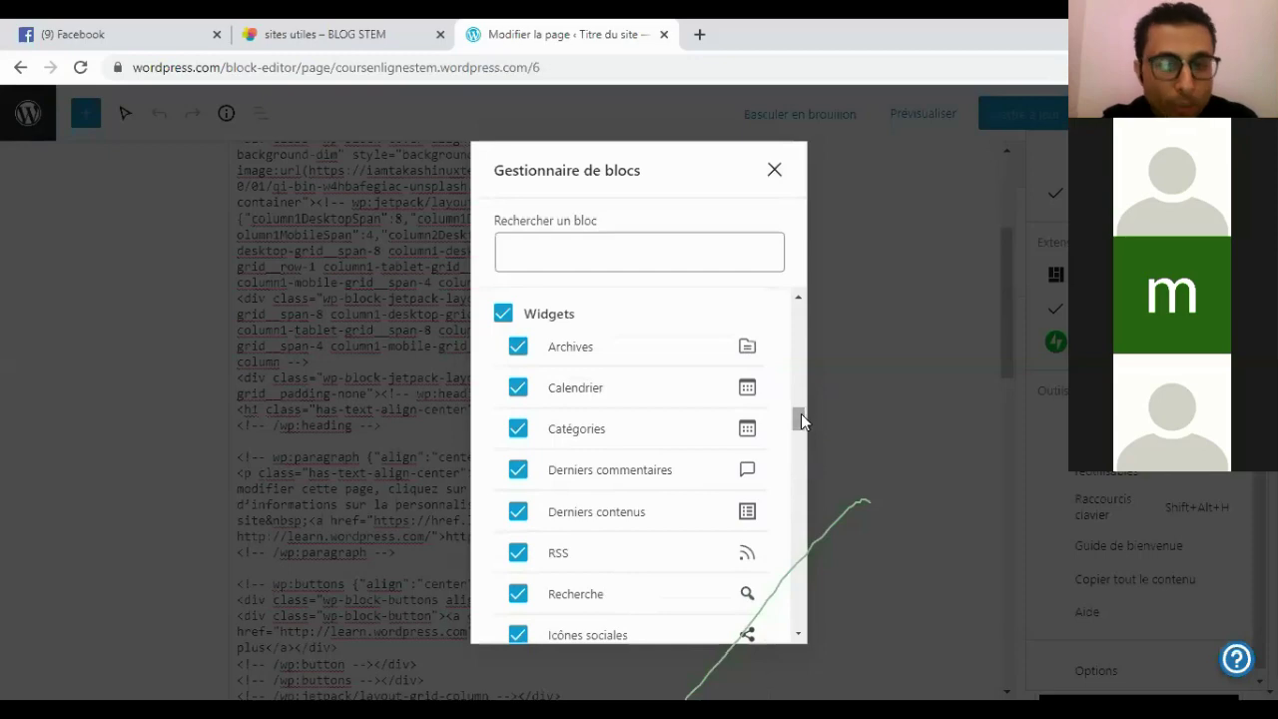
pyautogui.moveTo(801, 414); pyautogui.dragTo(805, 448)
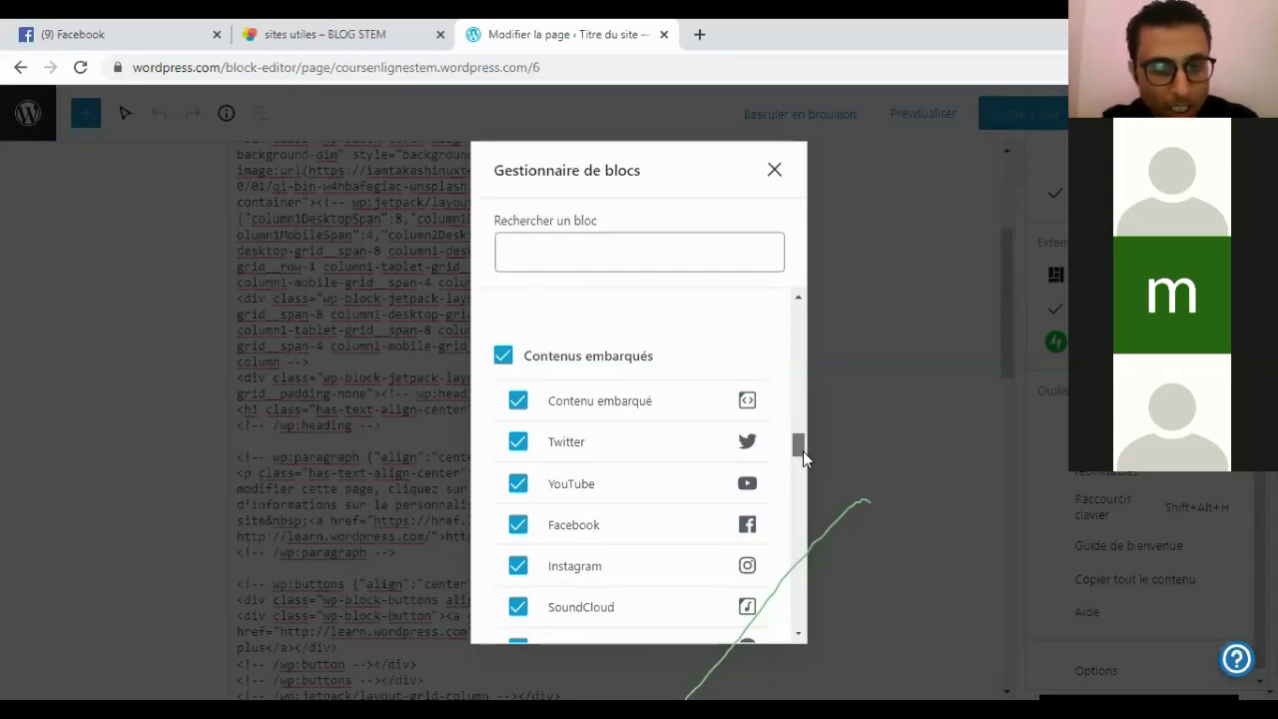
pyautogui.moveTo(803, 451); pyautogui.dragTo(799, 582)
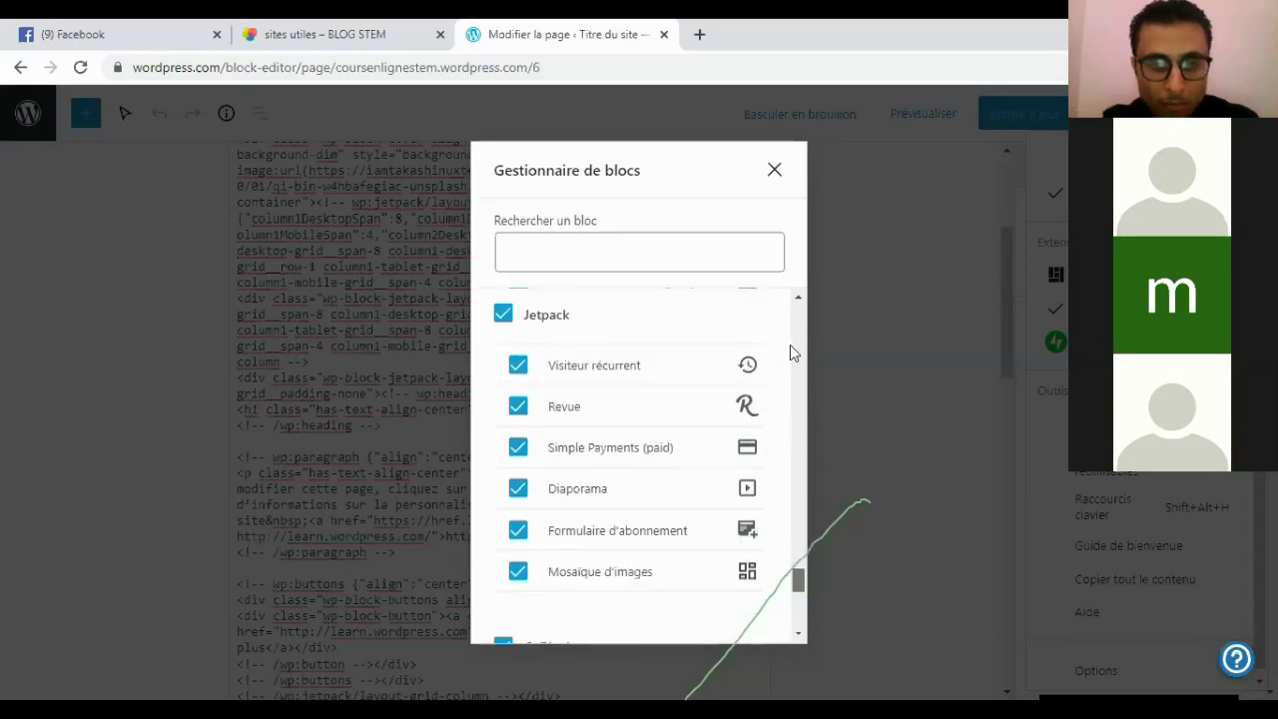
pyautogui.scroll(15, 790, 353)
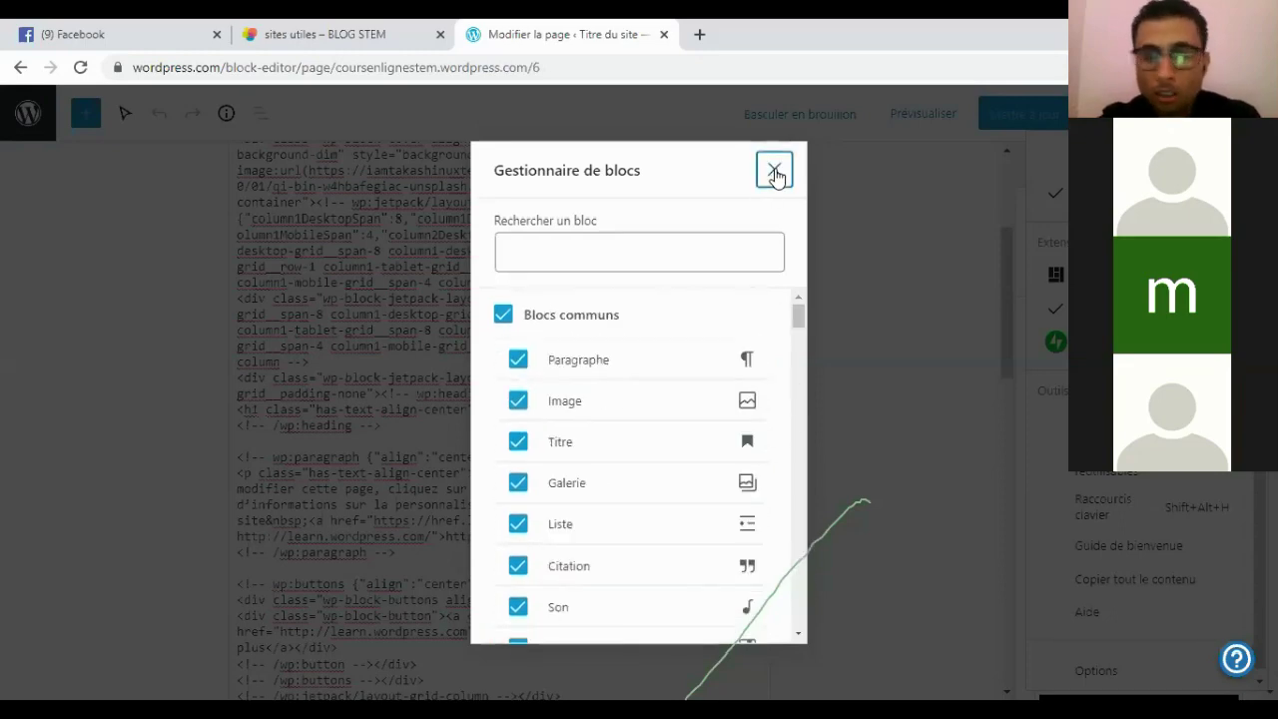
pyautogui.click(837, 159)
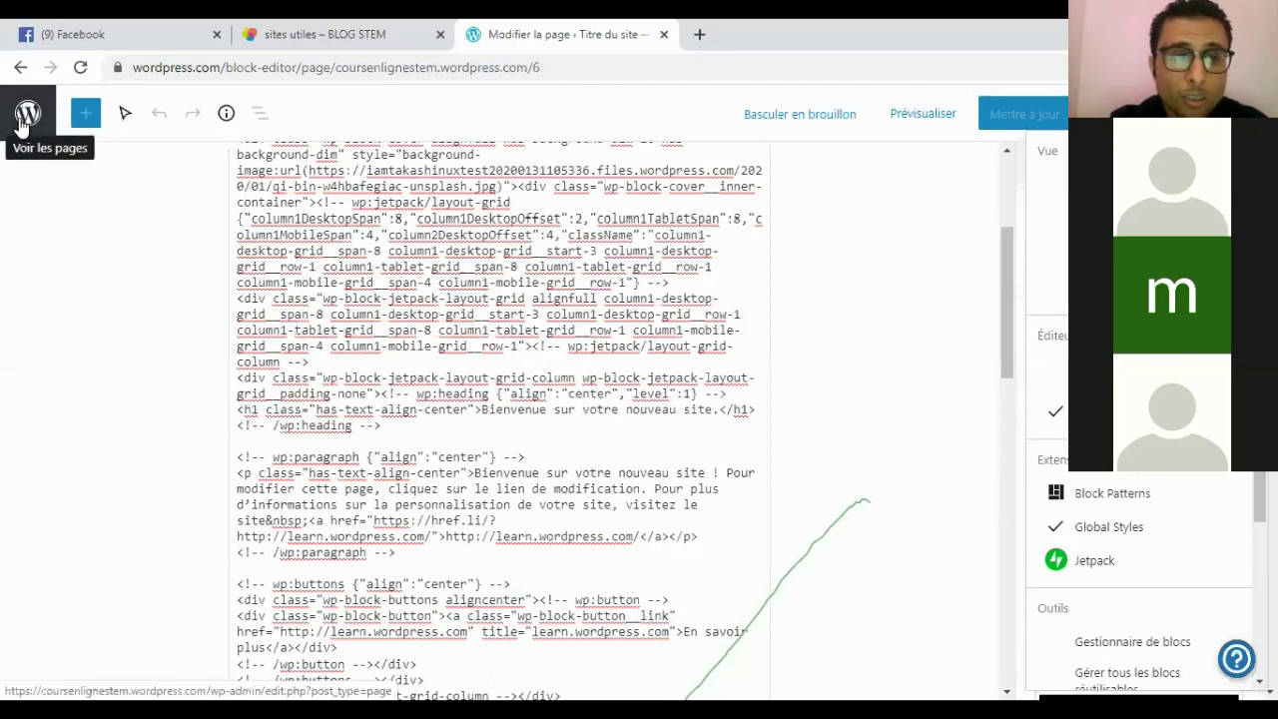
# - Leave the page editor for the site's Pages list and open Thèmes in the Design section
pyautogui.click(20, 120)
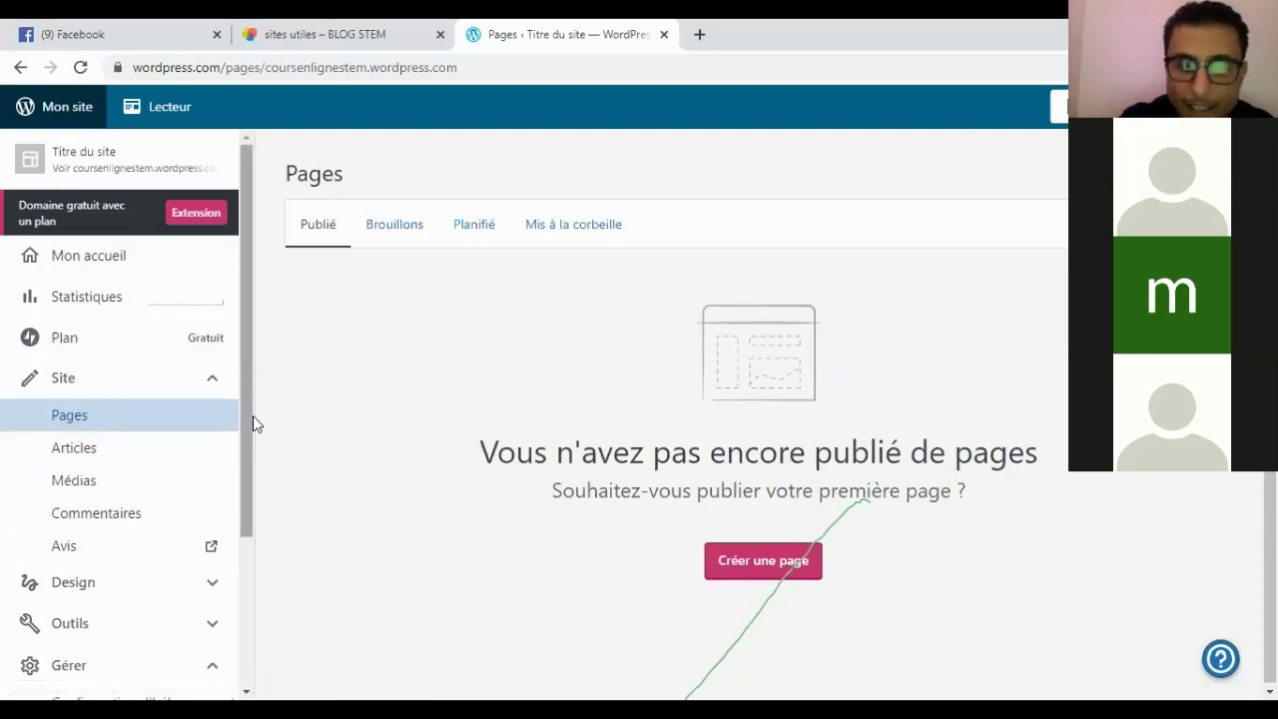
pyautogui.moveTo(253, 415); pyautogui.dragTo(257, 475)
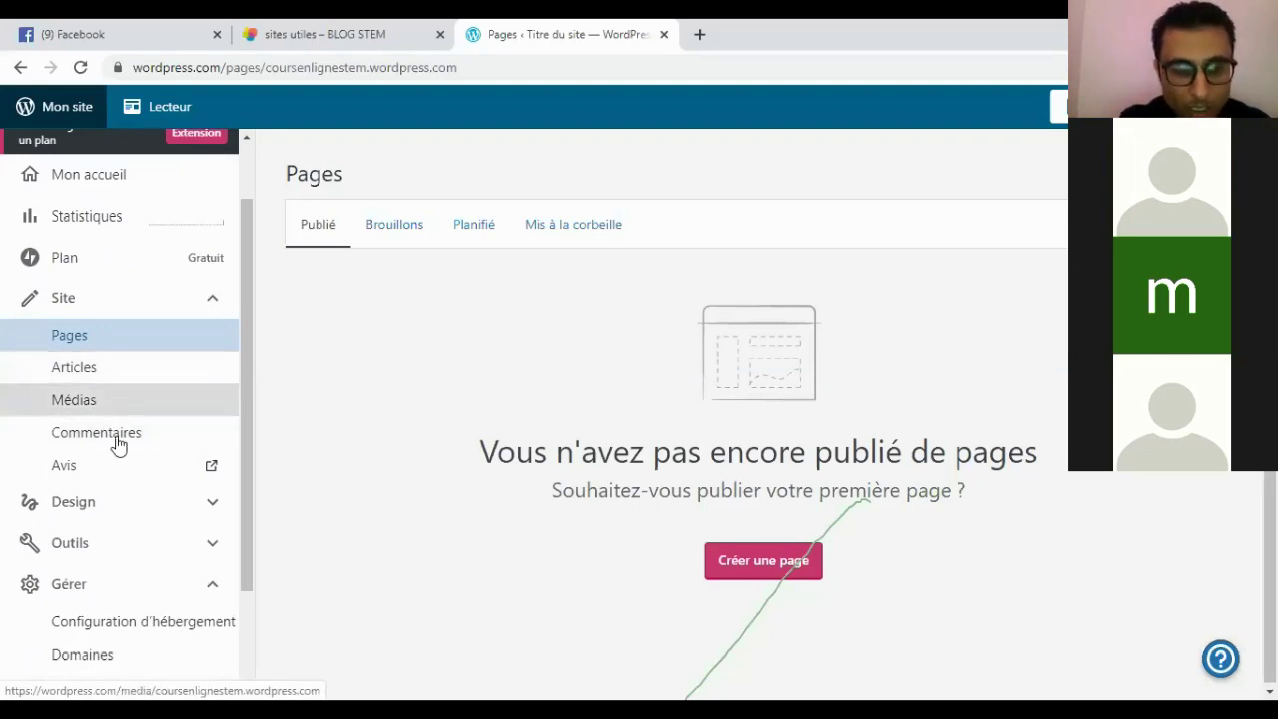
pyautogui.click(117, 501)
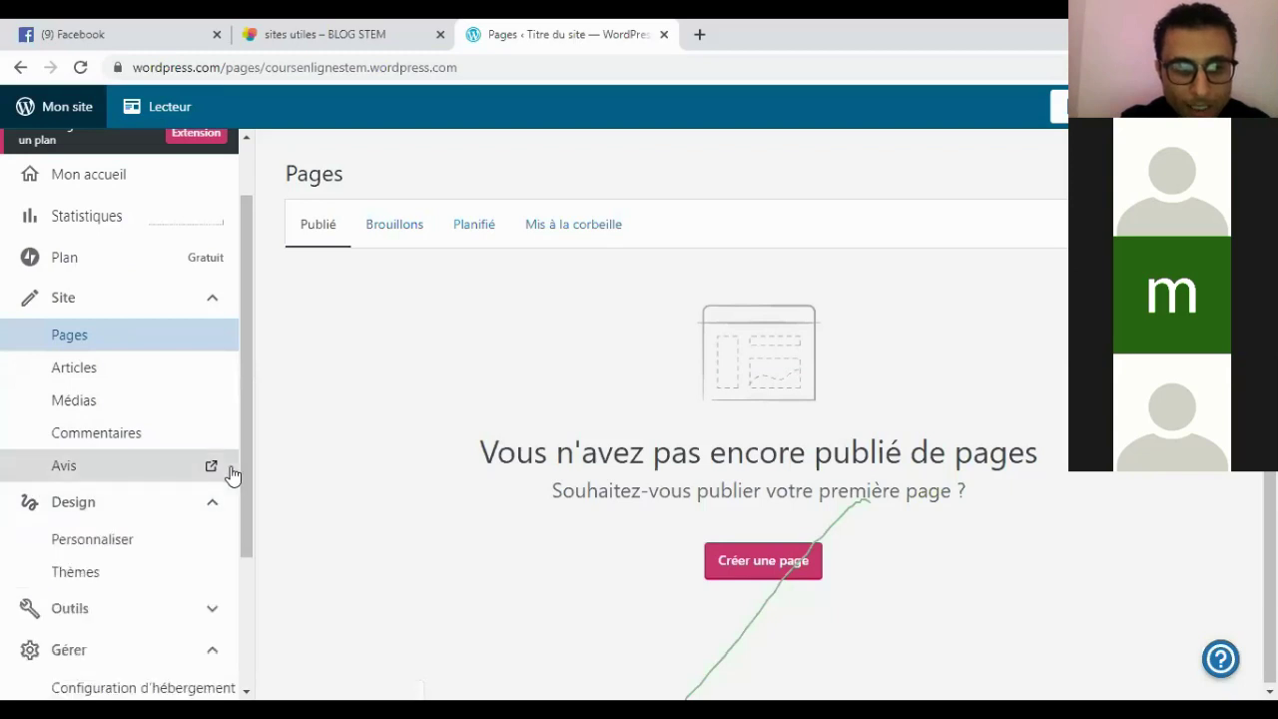
pyautogui.moveTo(252, 463); pyautogui.dragTo(250, 614)
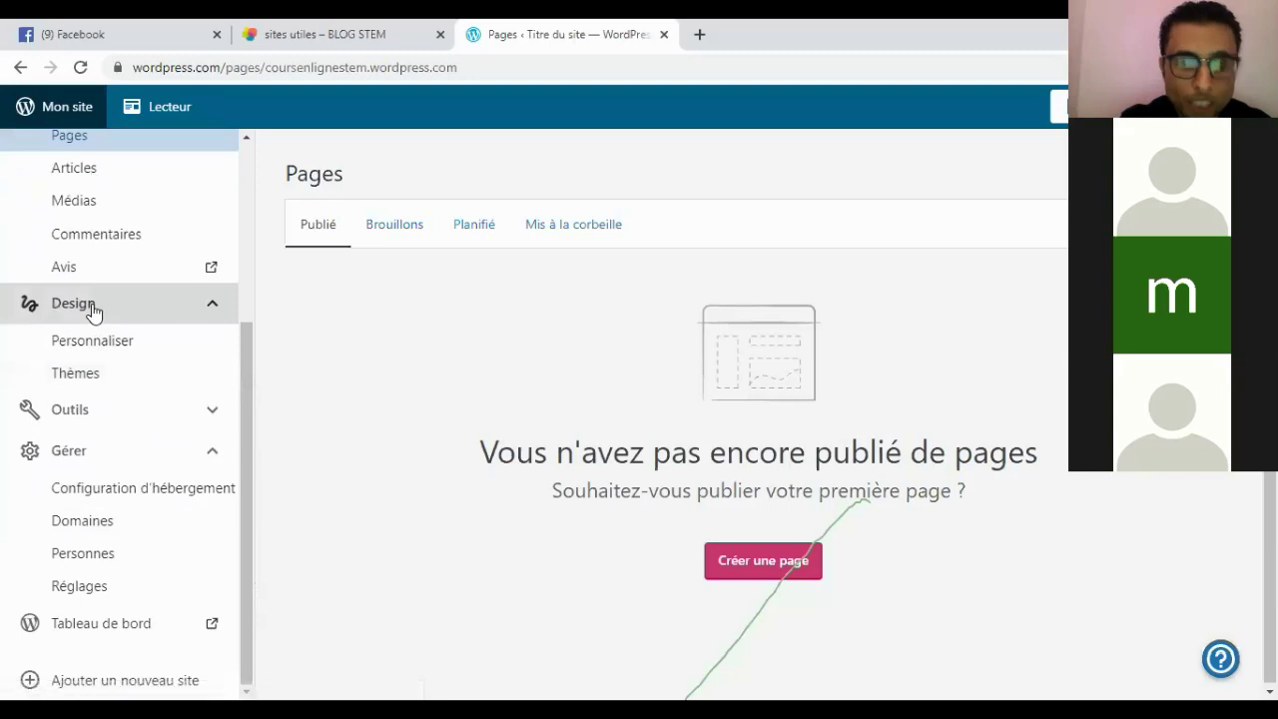
pyautogui.click(90, 382)
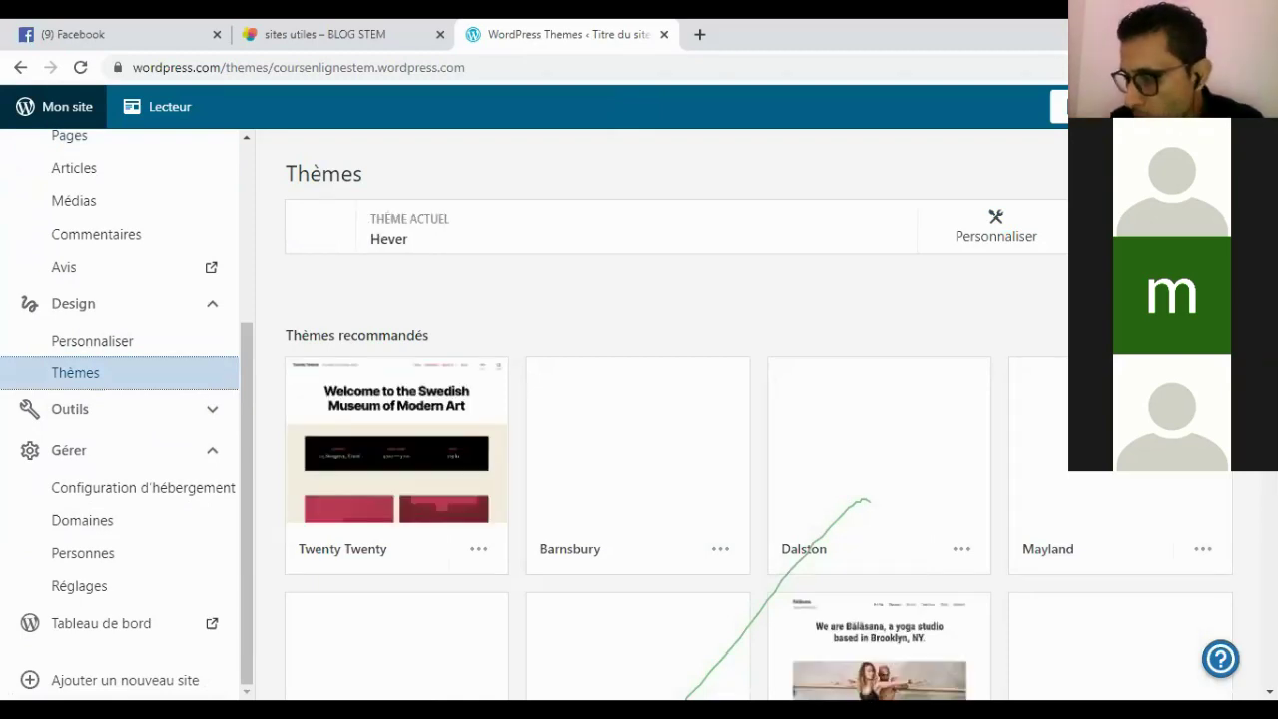
# - Browse the recommended themes, from Twenty Twenty down to the rows with Coutoire, Morden and Stow
pyautogui.scroll(-2, 659, 420)
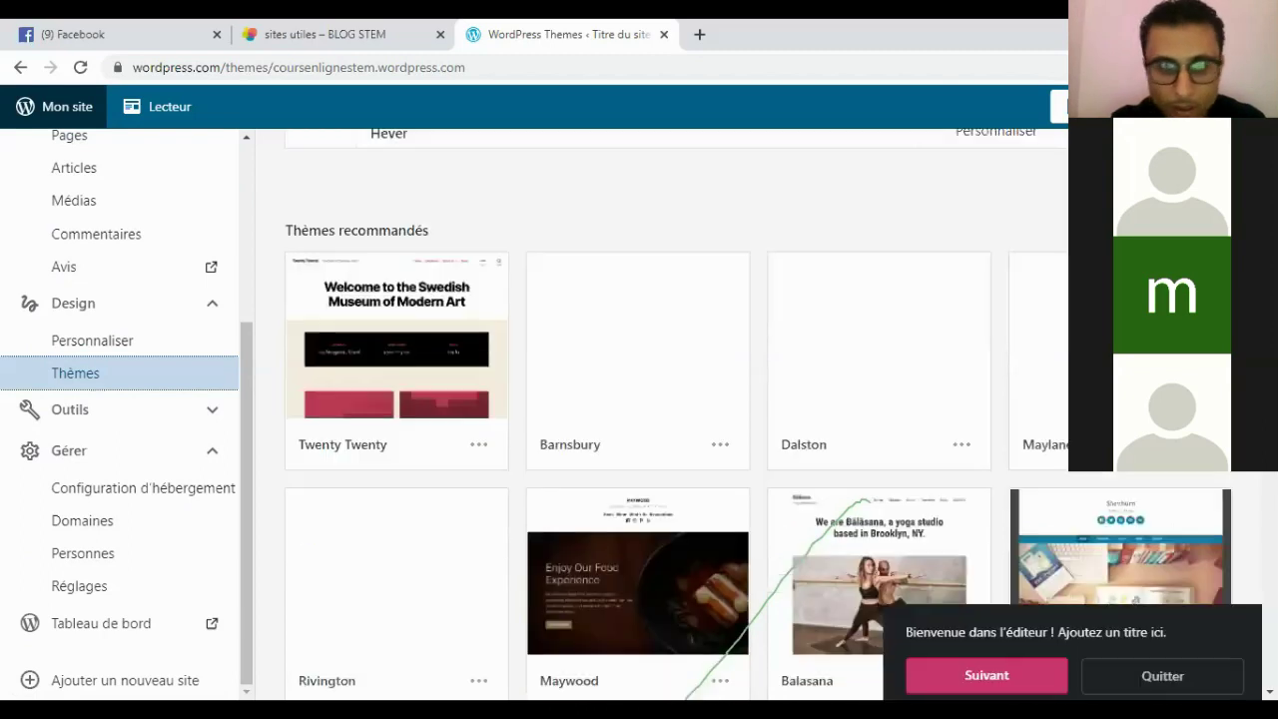
pyautogui.scroll(1, 659, 419)
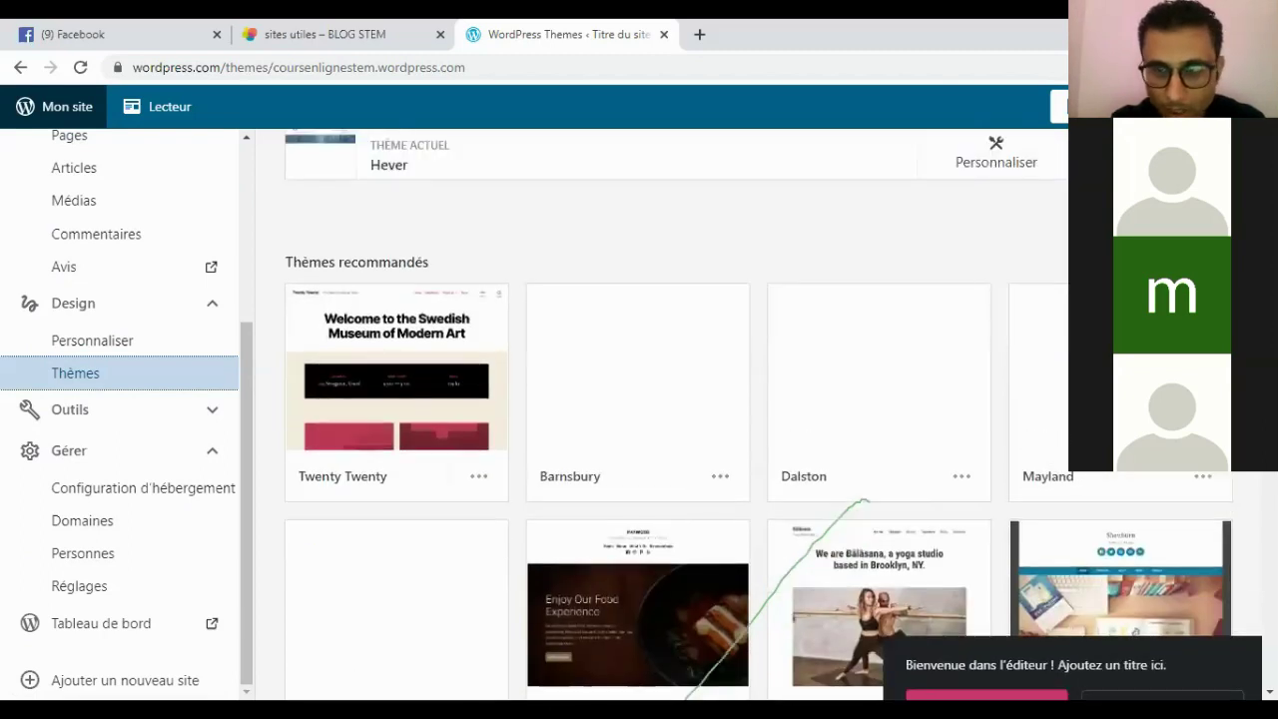
pyautogui.scroll(-2, 659, 420)
pyautogui.scroll(-3, 659, 419)
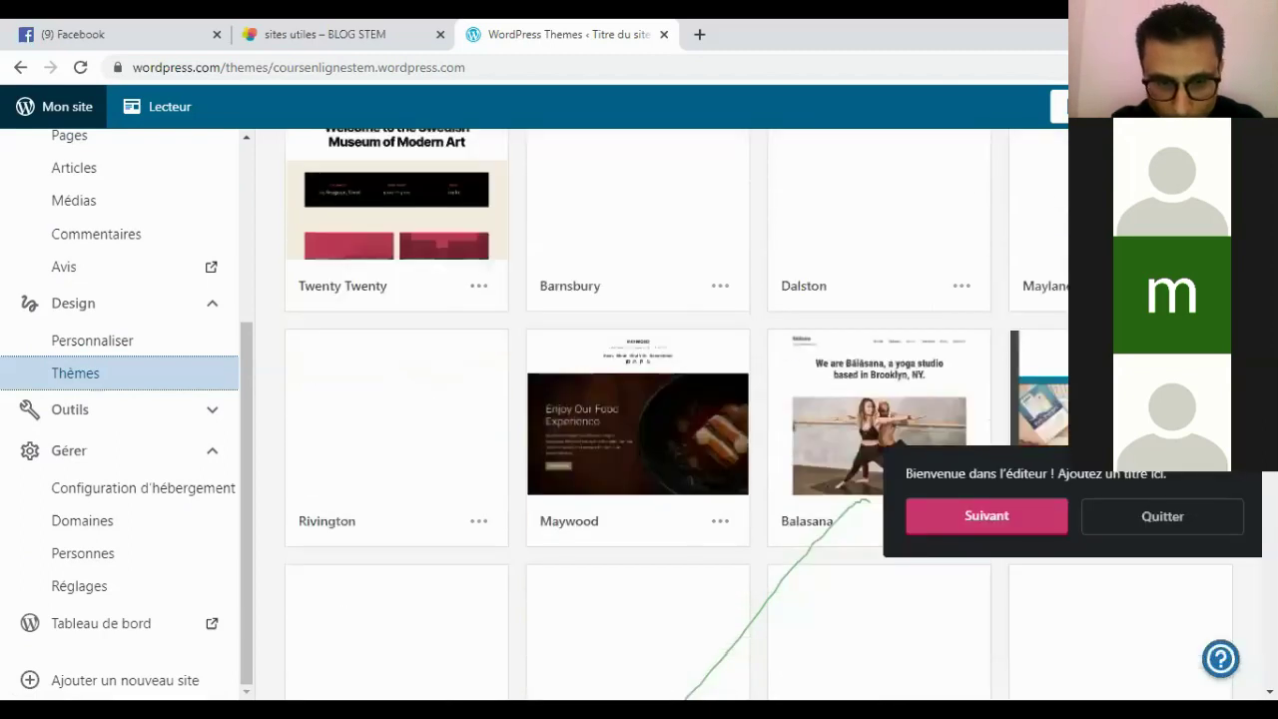
pyautogui.scroll(5, 659, 420)
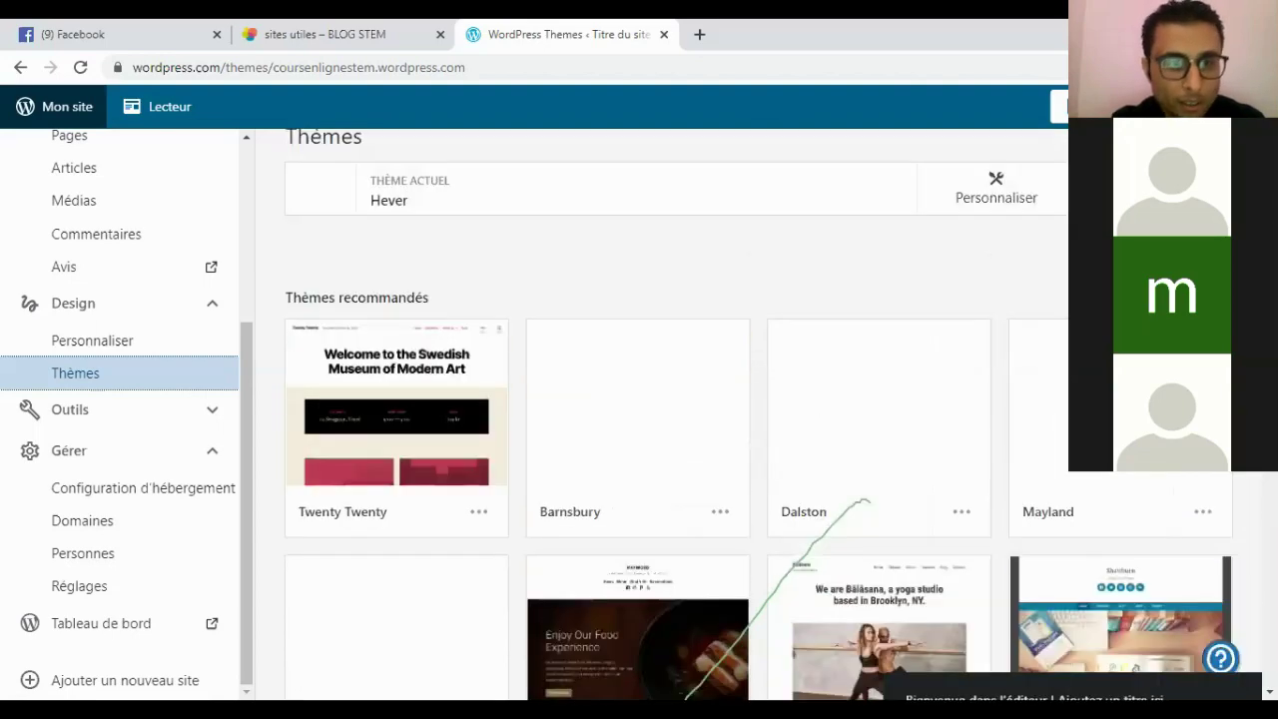
pyautogui.scroll(-5, 659, 420)
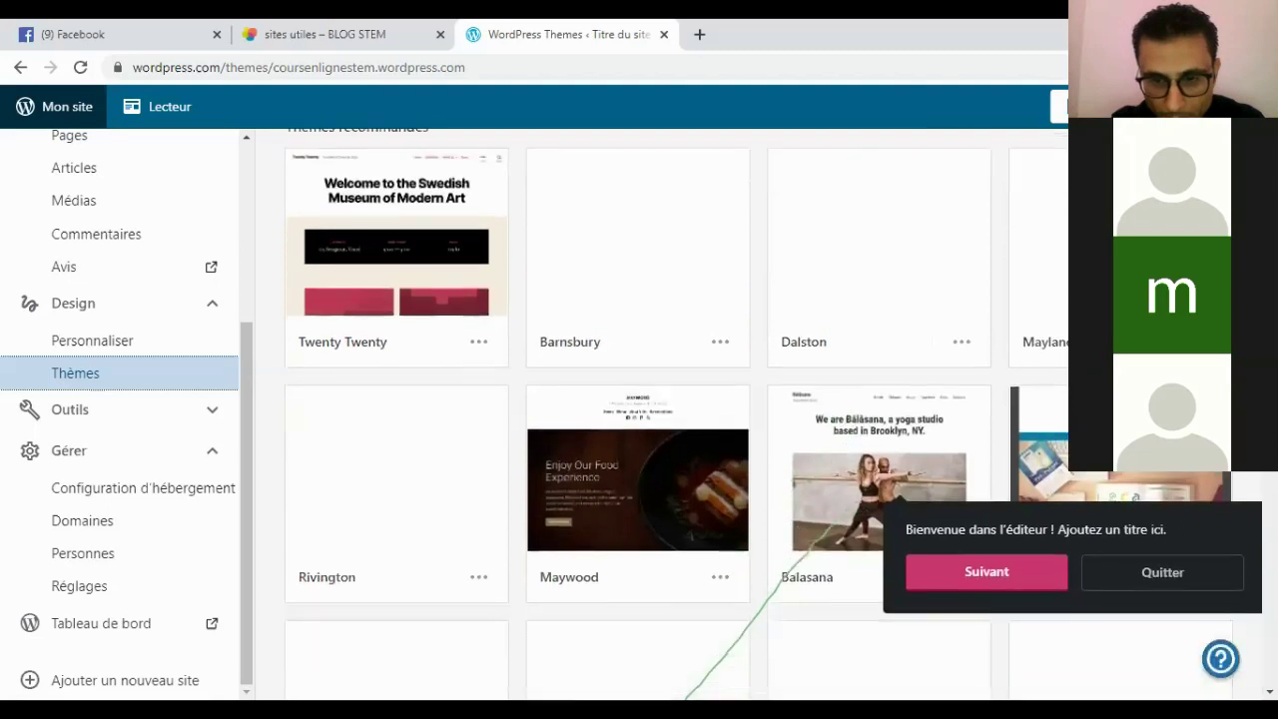
pyautogui.scroll(-2, 659, 420)
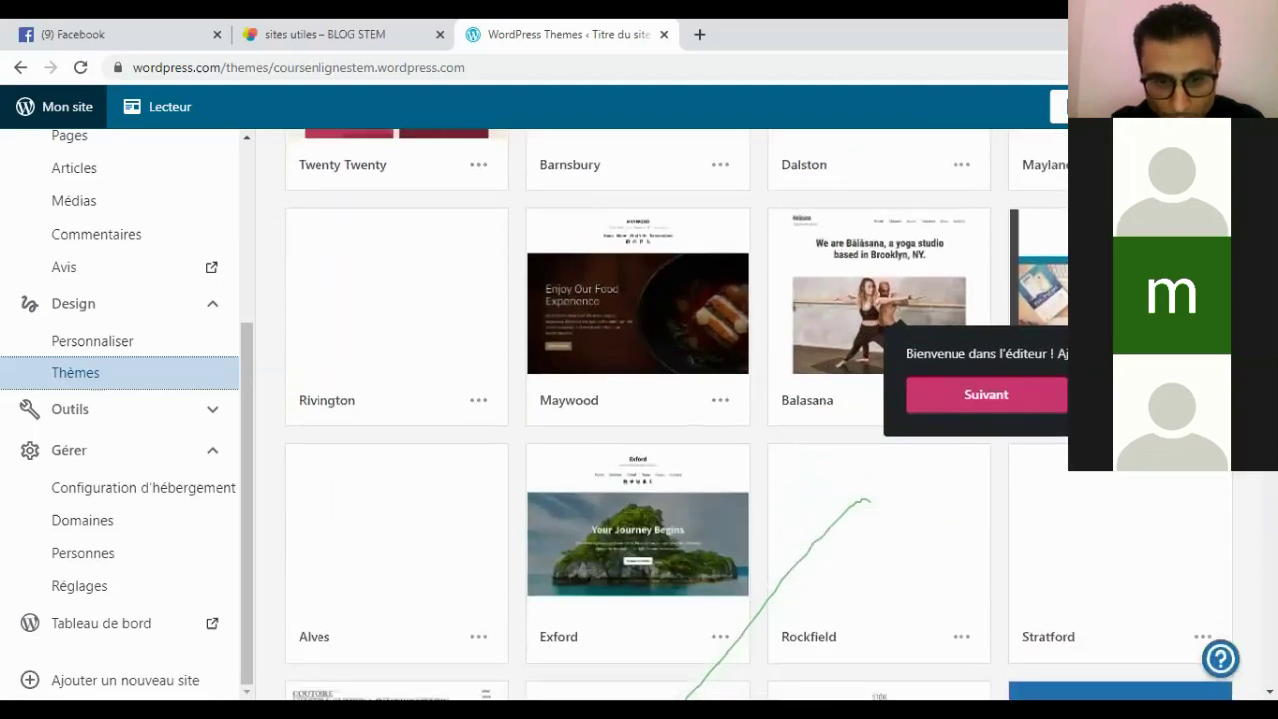
pyautogui.scroll(-3, 659, 419)
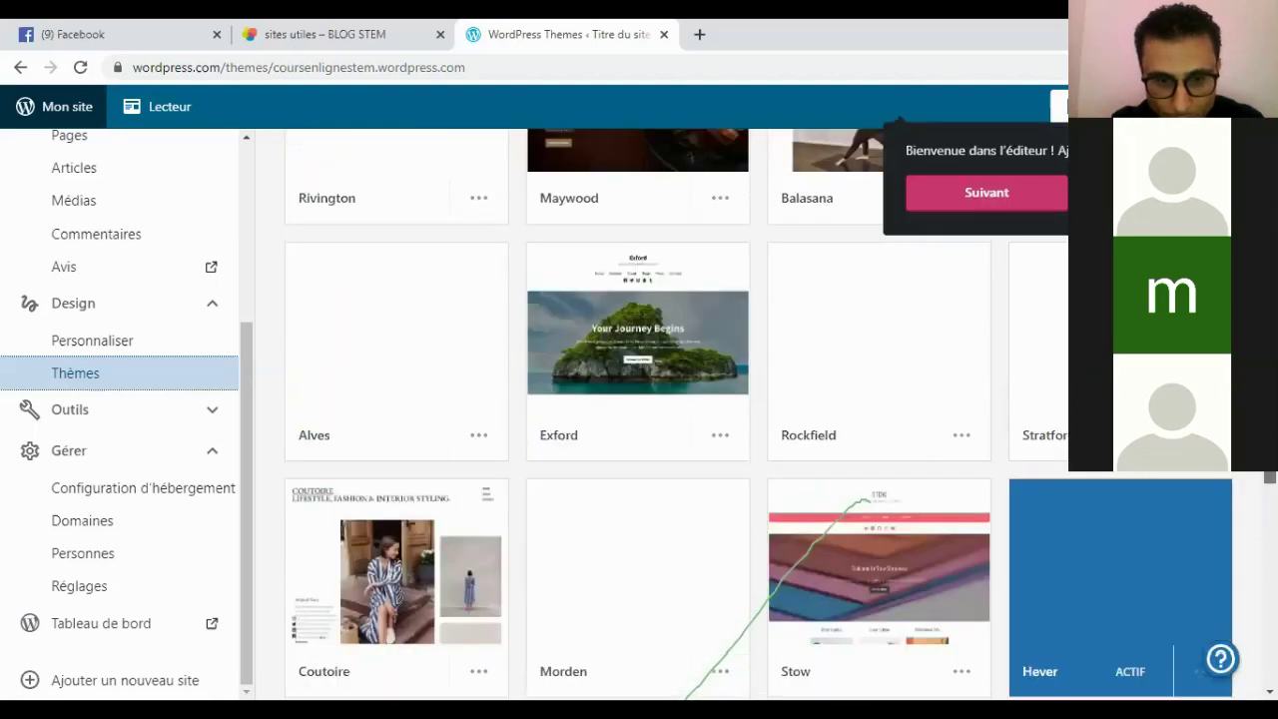
pyautogui.scroll(-3, 619, 407)
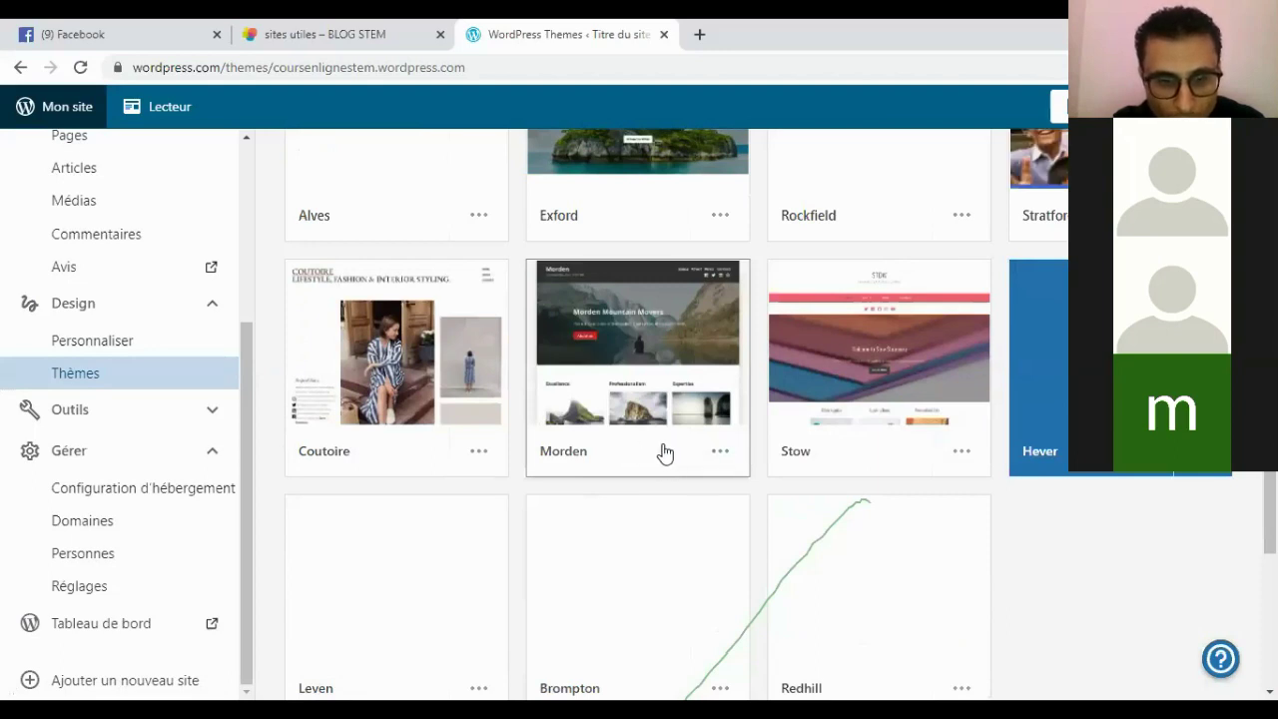
# - Activate the Morden theme for the site, accepting the automatic change to the home page layout
pyautogui.click(715, 455)
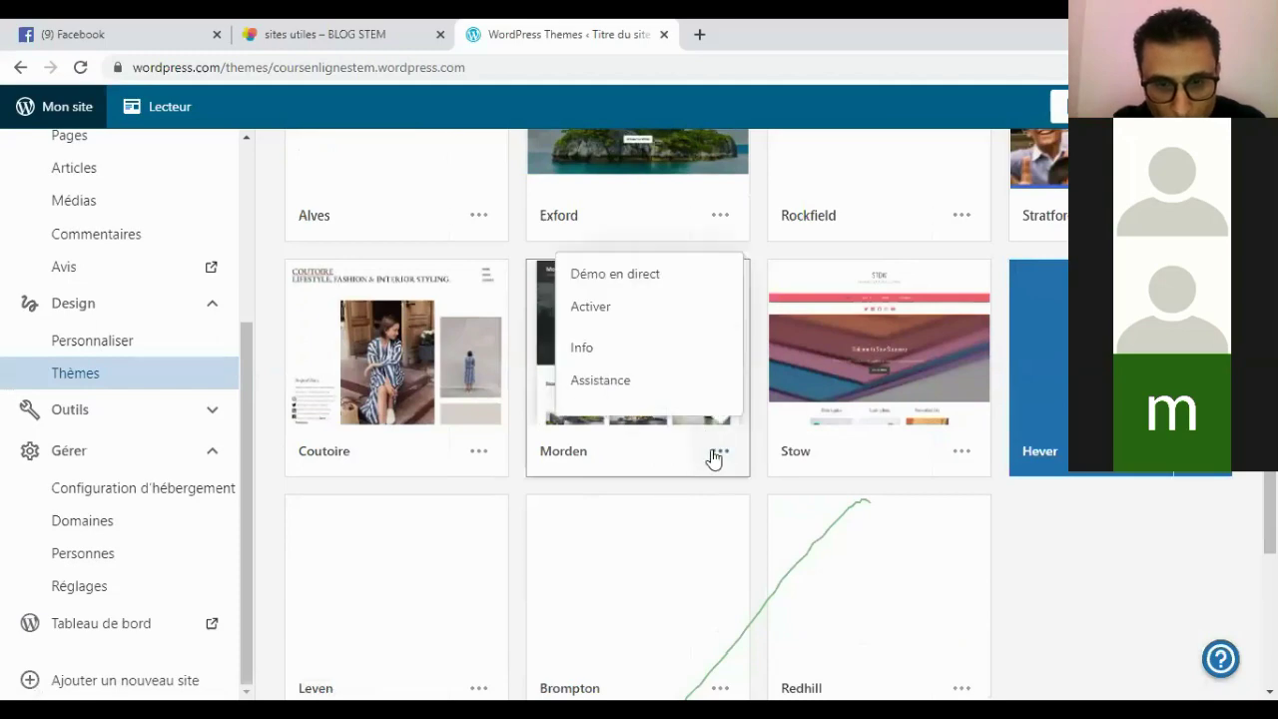
pyautogui.click(602, 322)
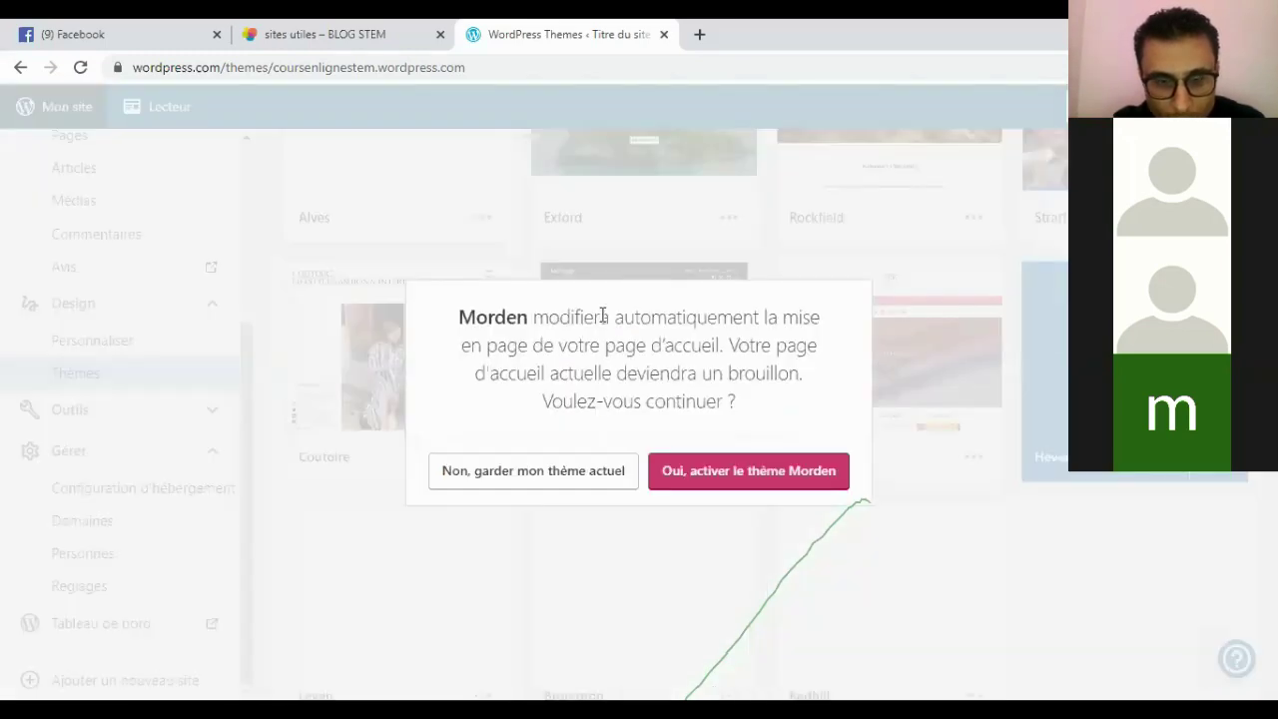
pyautogui.click(715, 471)
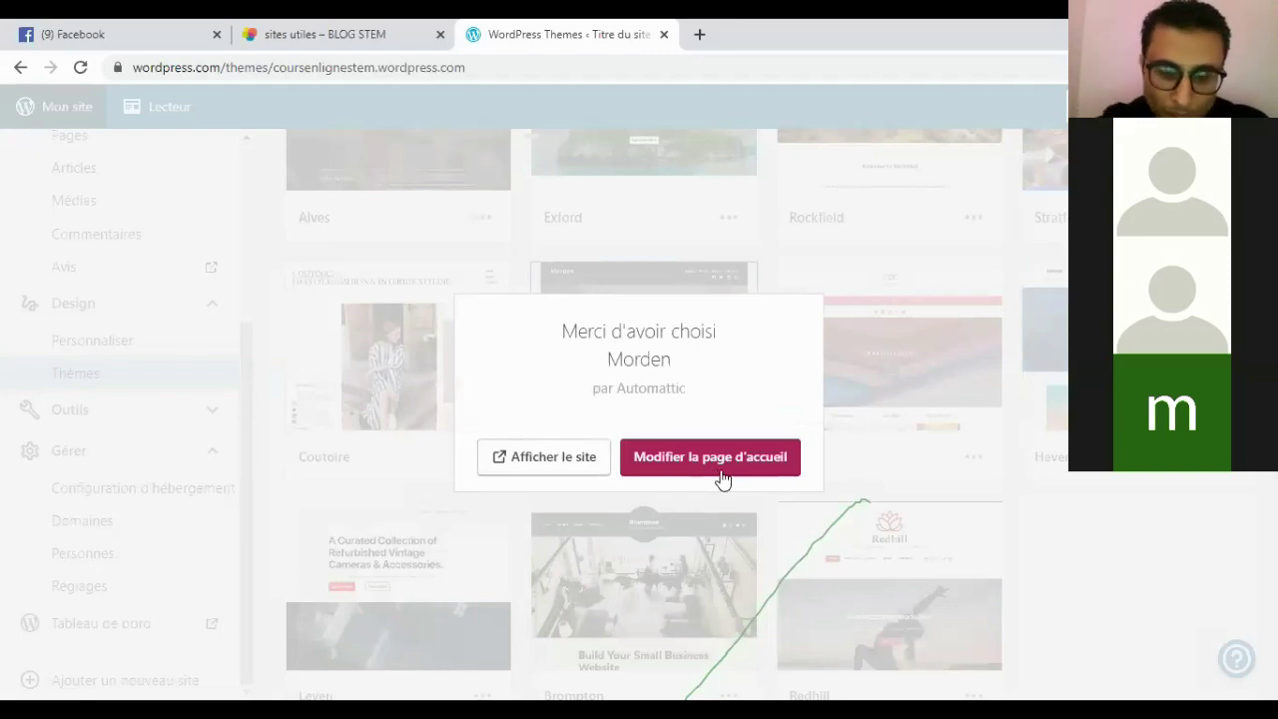
# - Open the new Accueil page in the editor, leave it, and preview the site with the Morden theme
pyautogui.click(720, 478)
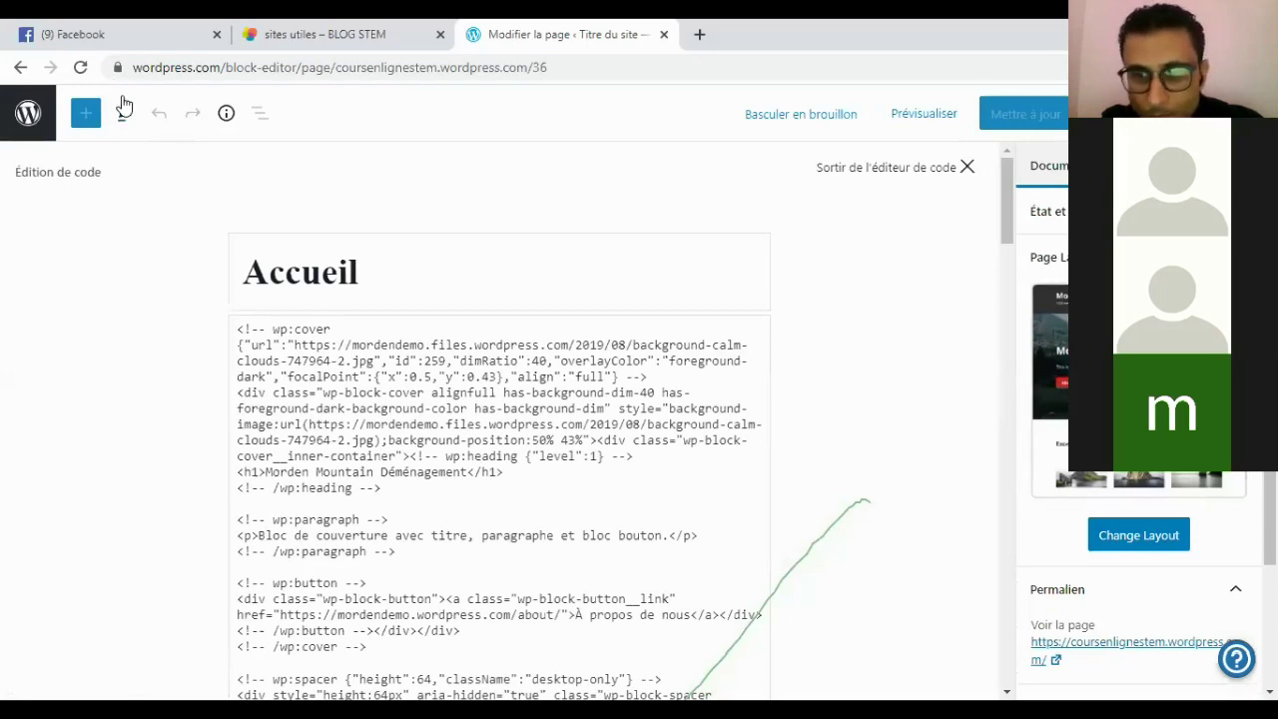
pyautogui.click(29, 128)
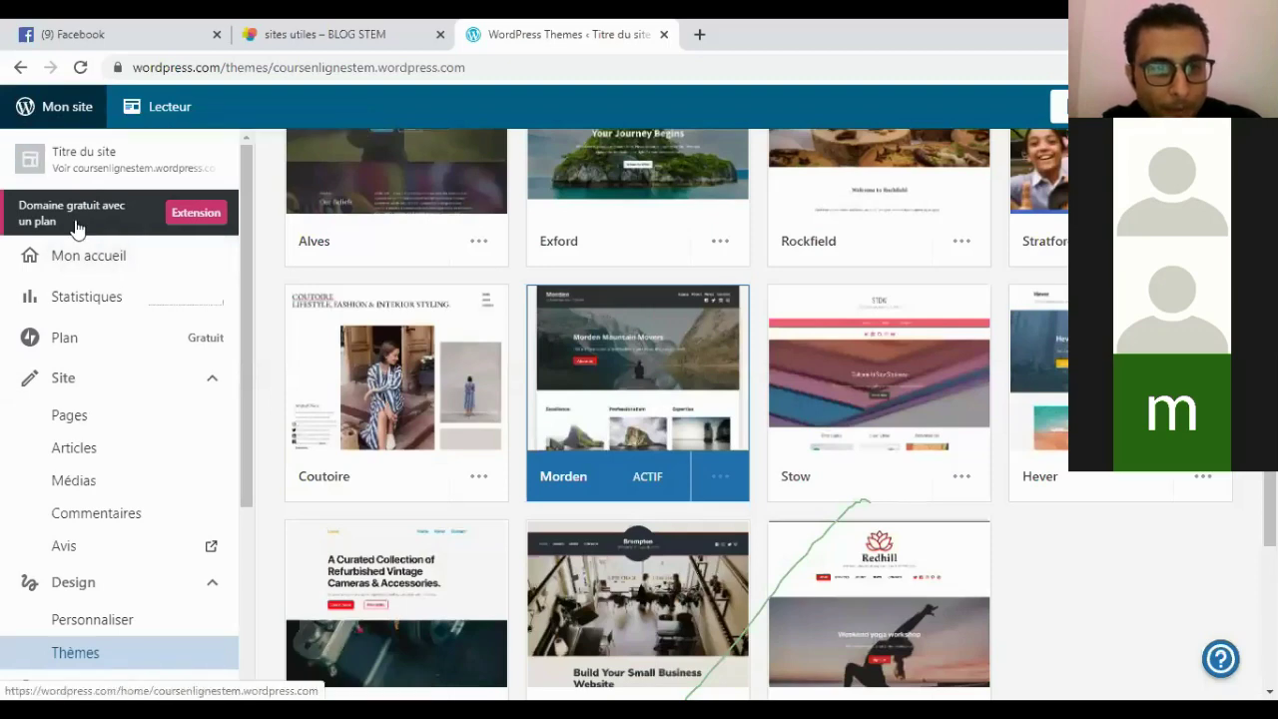
pyautogui.click(103, 172)
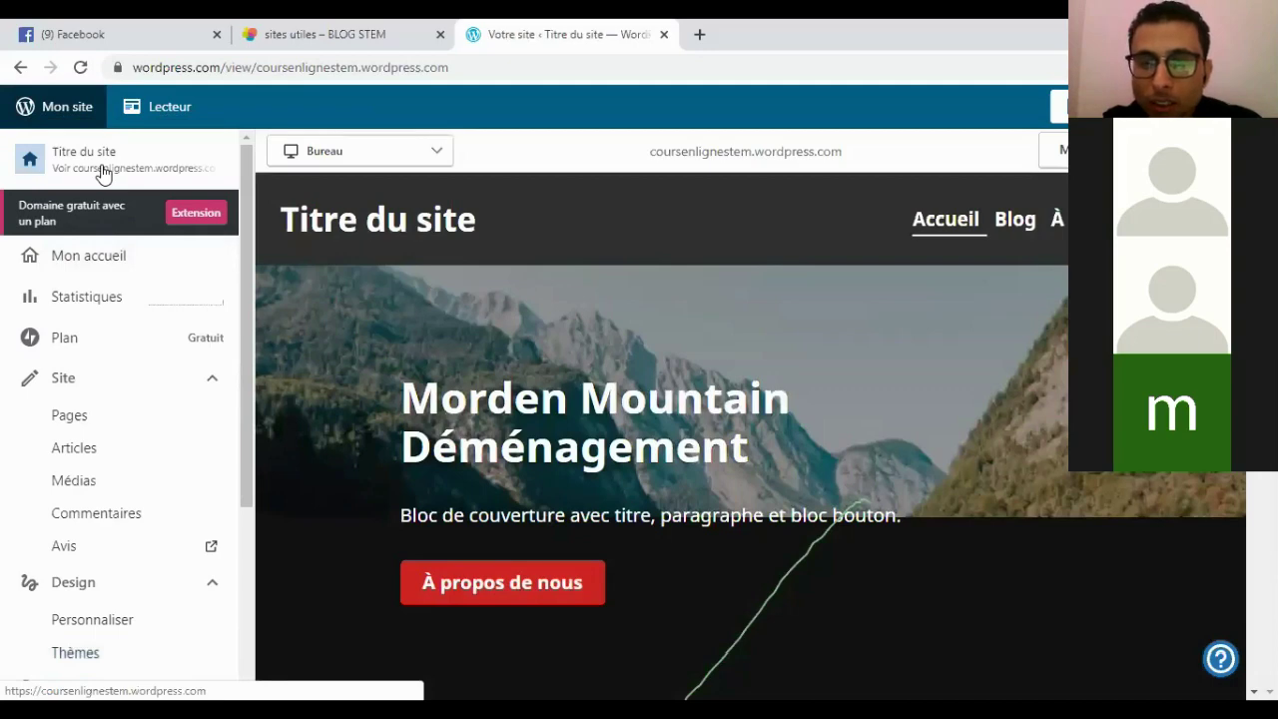
# - Switch the Accueil page editor from code editing back to the visual editor and return to the site's Pages list
pyautogui.click(732, 201)
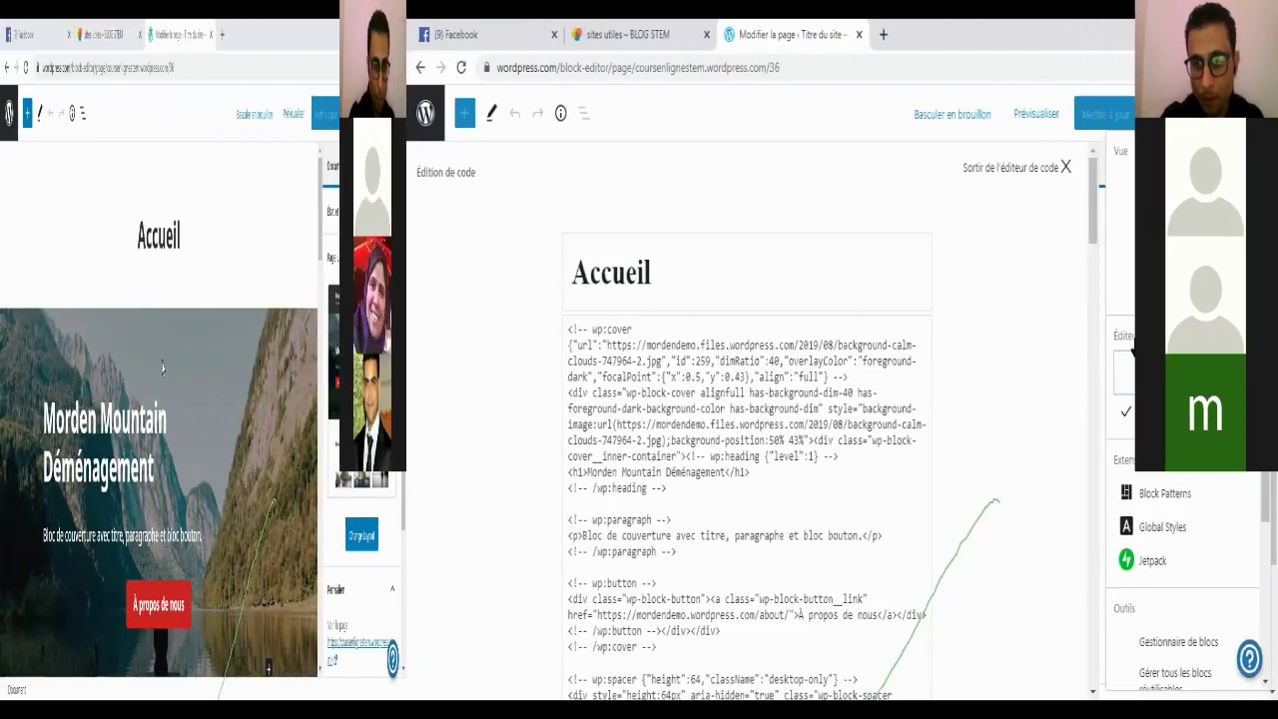
pyautogui.click(1051, 375)
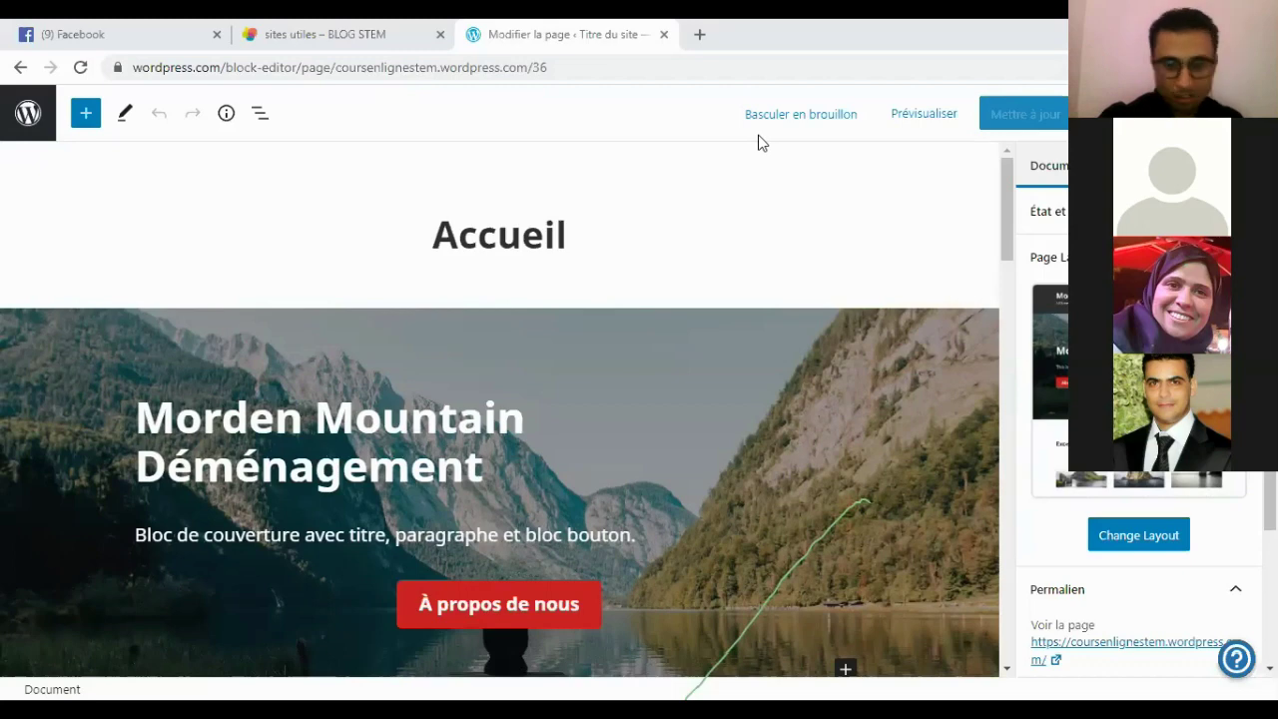
pyautogui.click(42, 127)
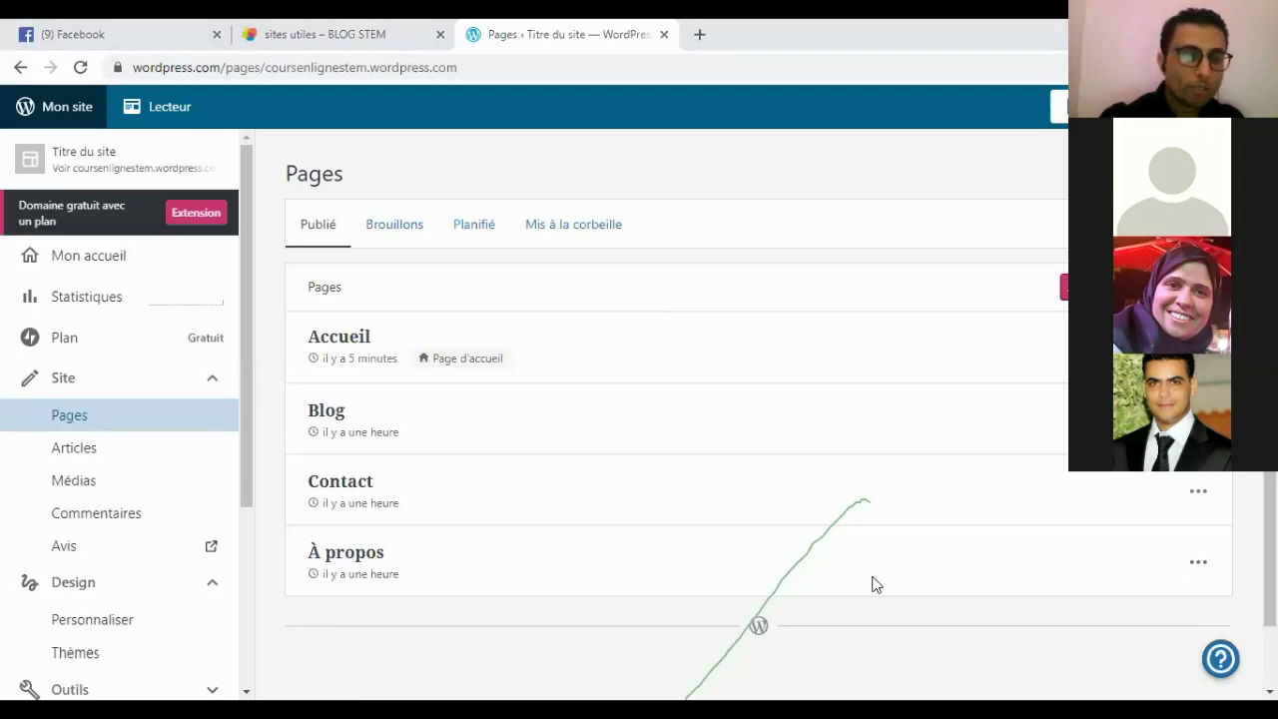
pyautogui.click(116, 424)
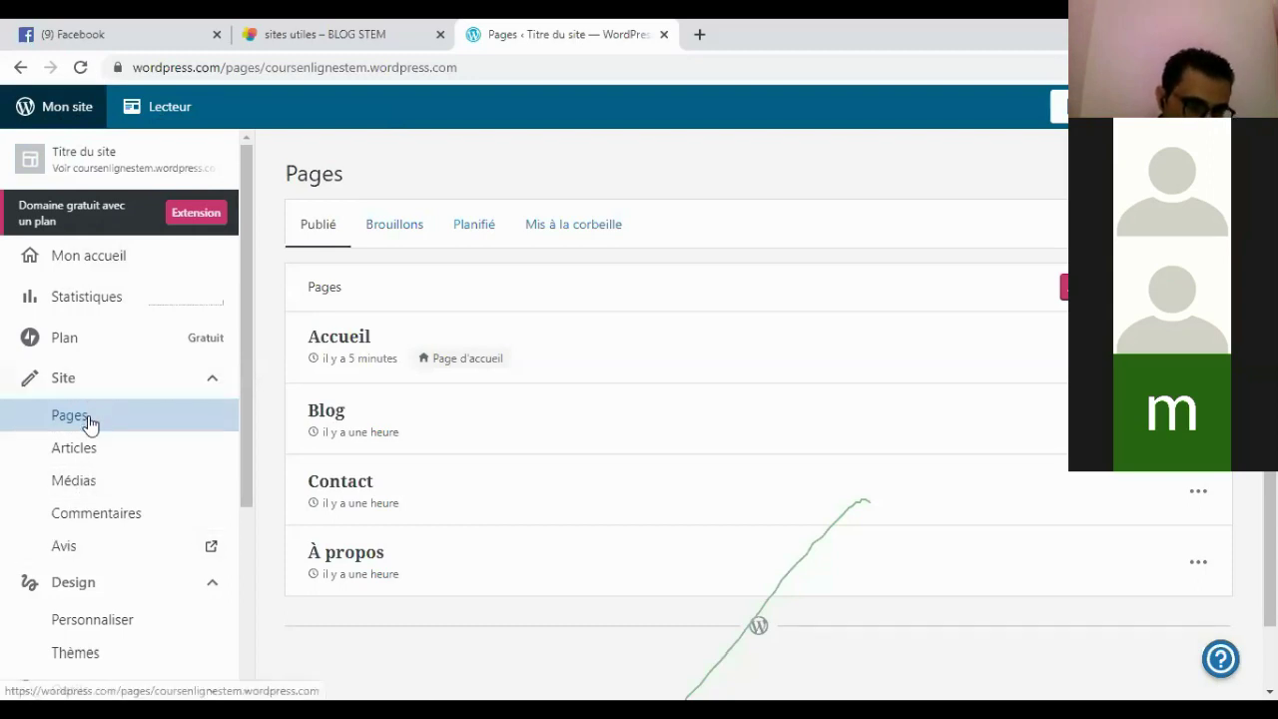
pyautogui.moveTo(248, 373); pyautogui.dragTo(249, 377)
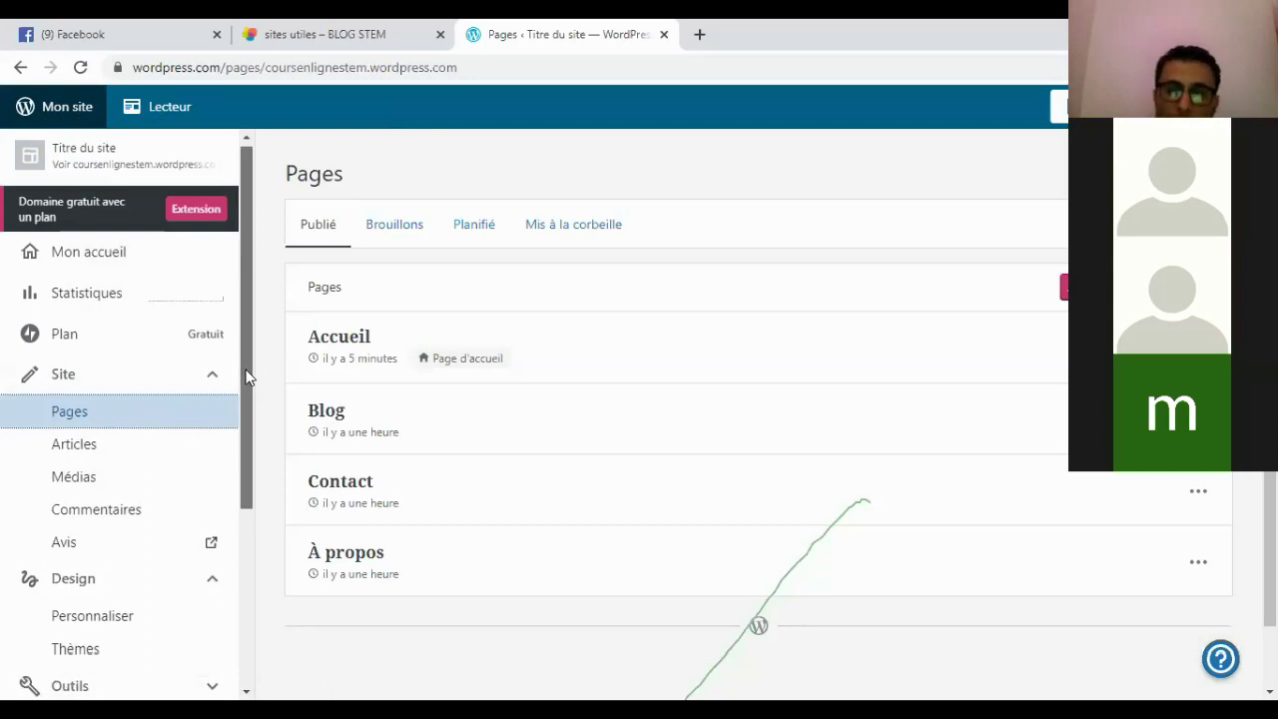
pyautogui.moveTo(249, 376); pyautogui.dragTo(251, 325)
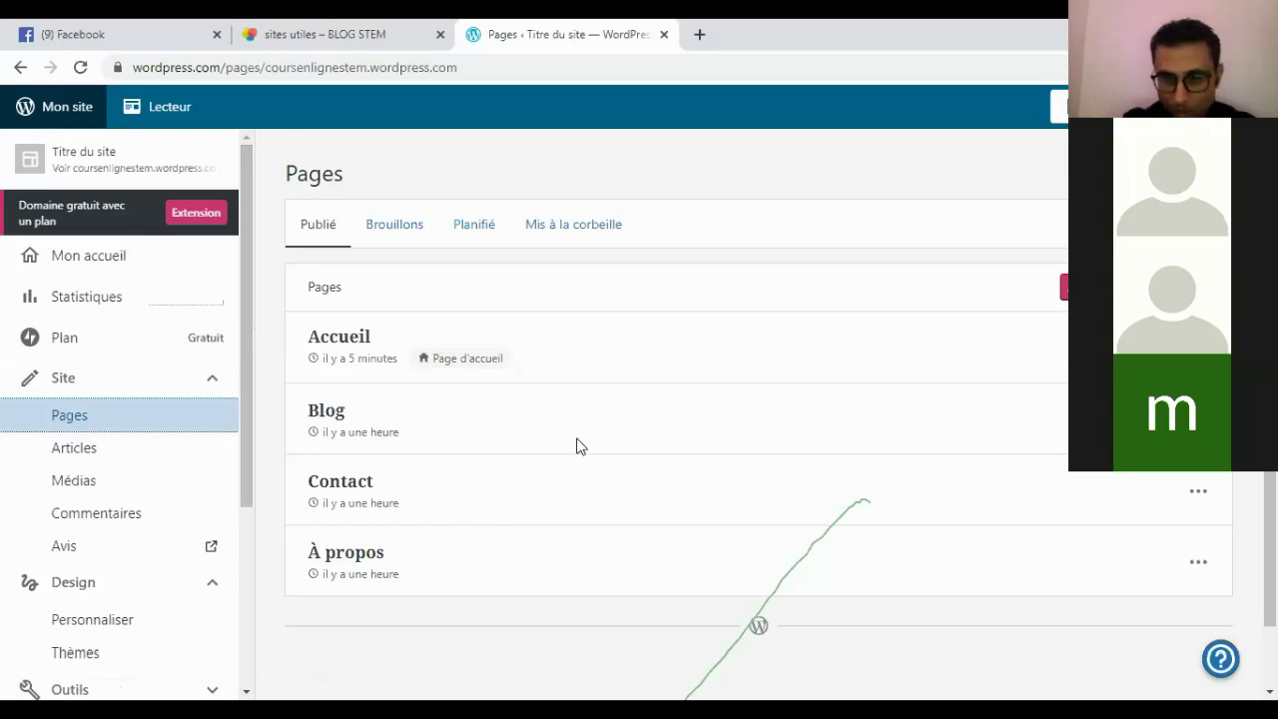
# - Move the published À propos and Contact pages to the trash
pyautogui.click(1198, 496)
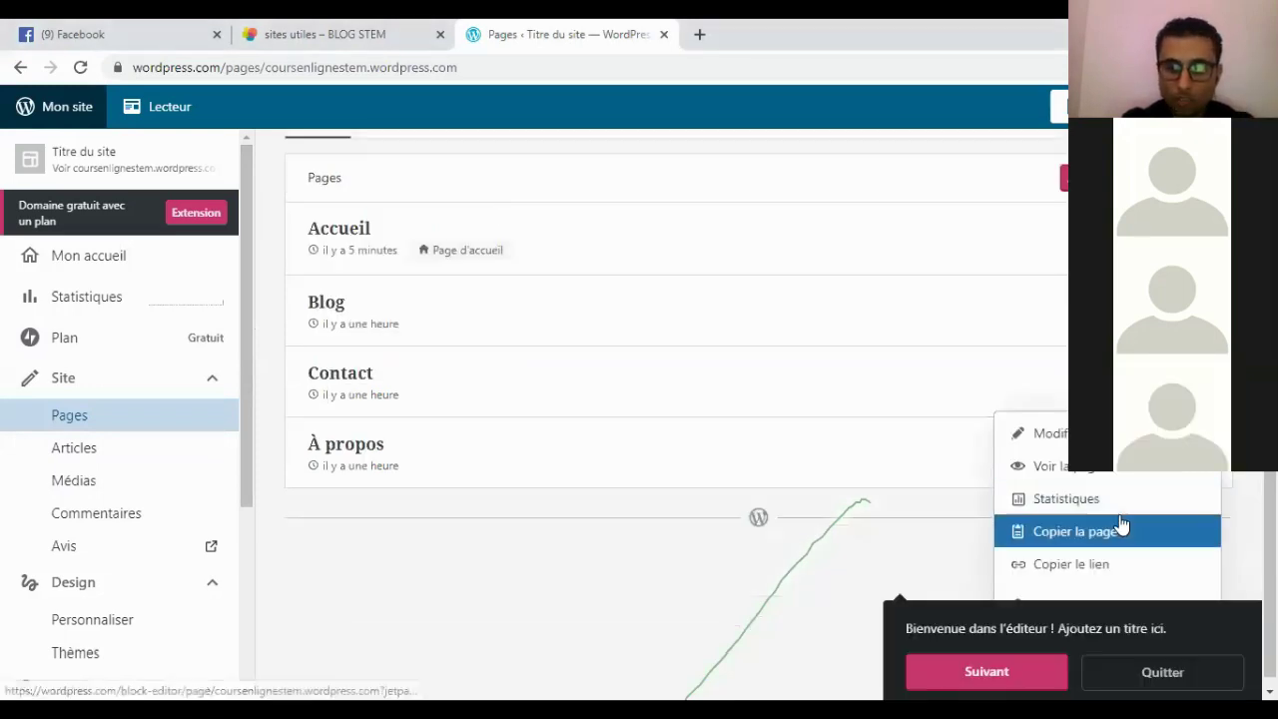
pyautogui.scroll(-1, 1121, 525)
pyautogui.scroll(1, 948, 450)
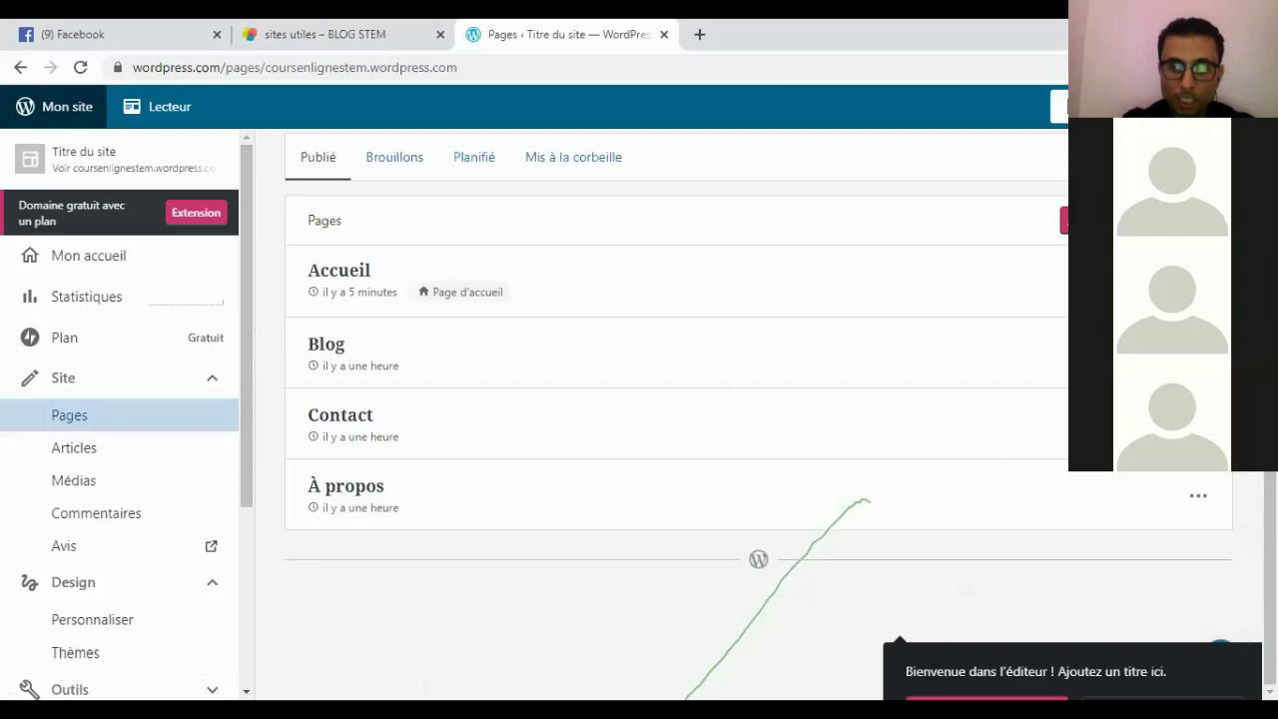
pyautogui.click(1199, 499)
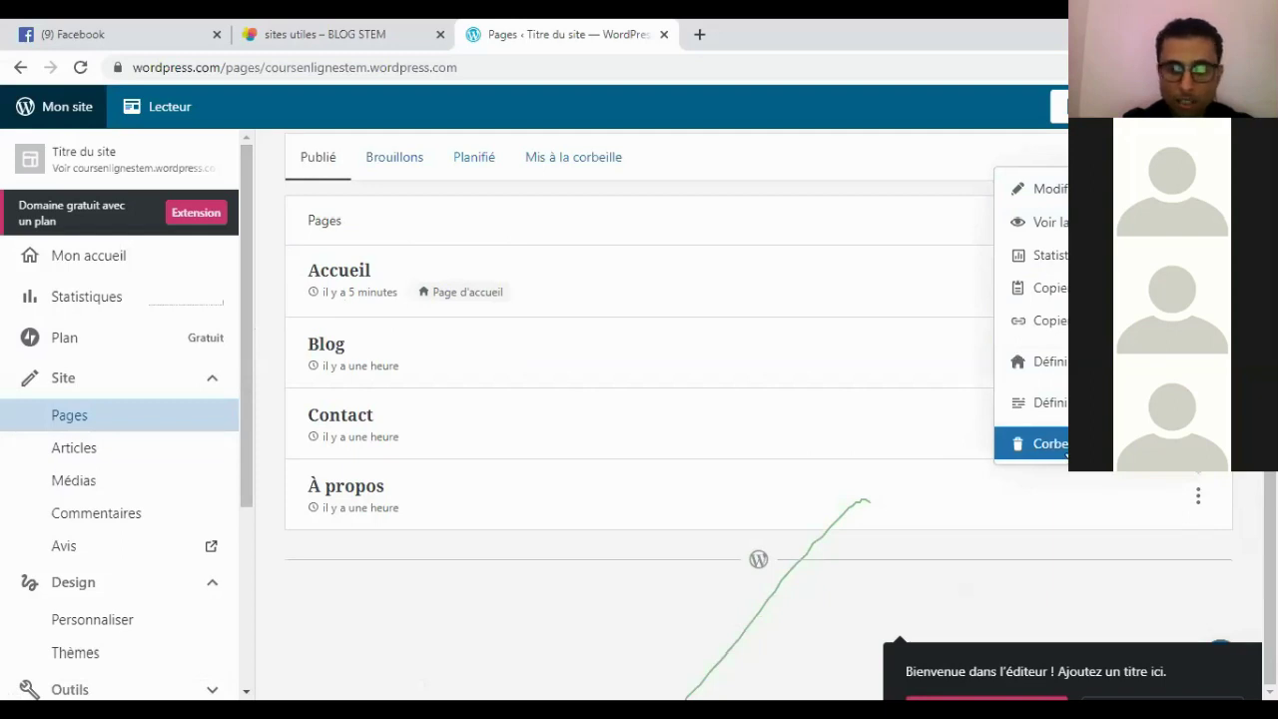
pyautogui.click(1067, 449)
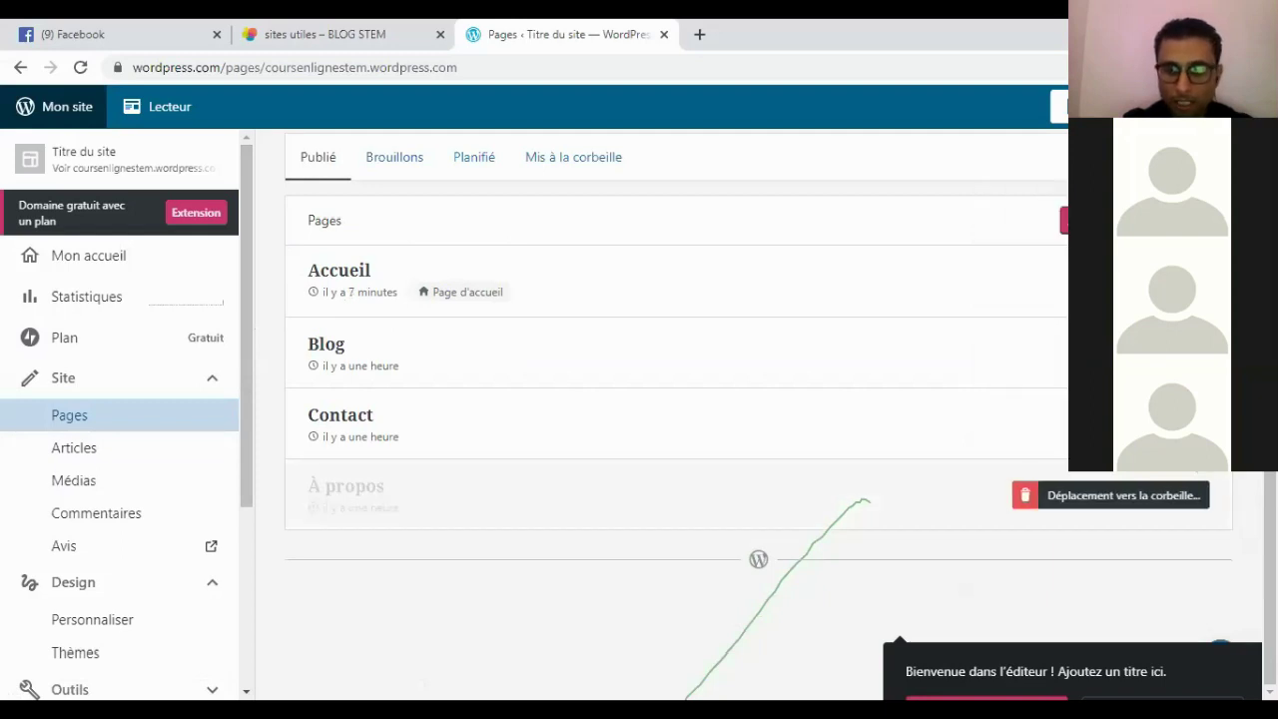
pyautogui.click(1198, 427)
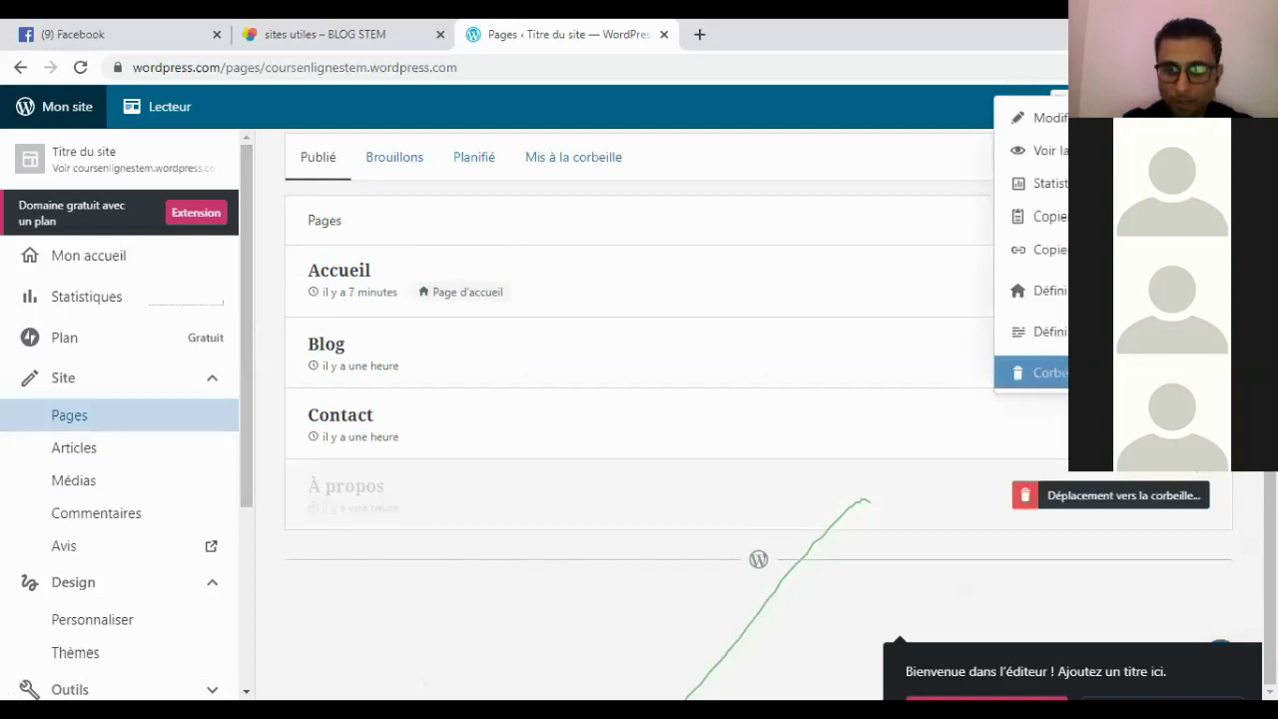
pyautogui.click(1149, 372)
# - Move the published Blog page to the trash, keeping only Accueil
pyautogui.click(1203, 352)
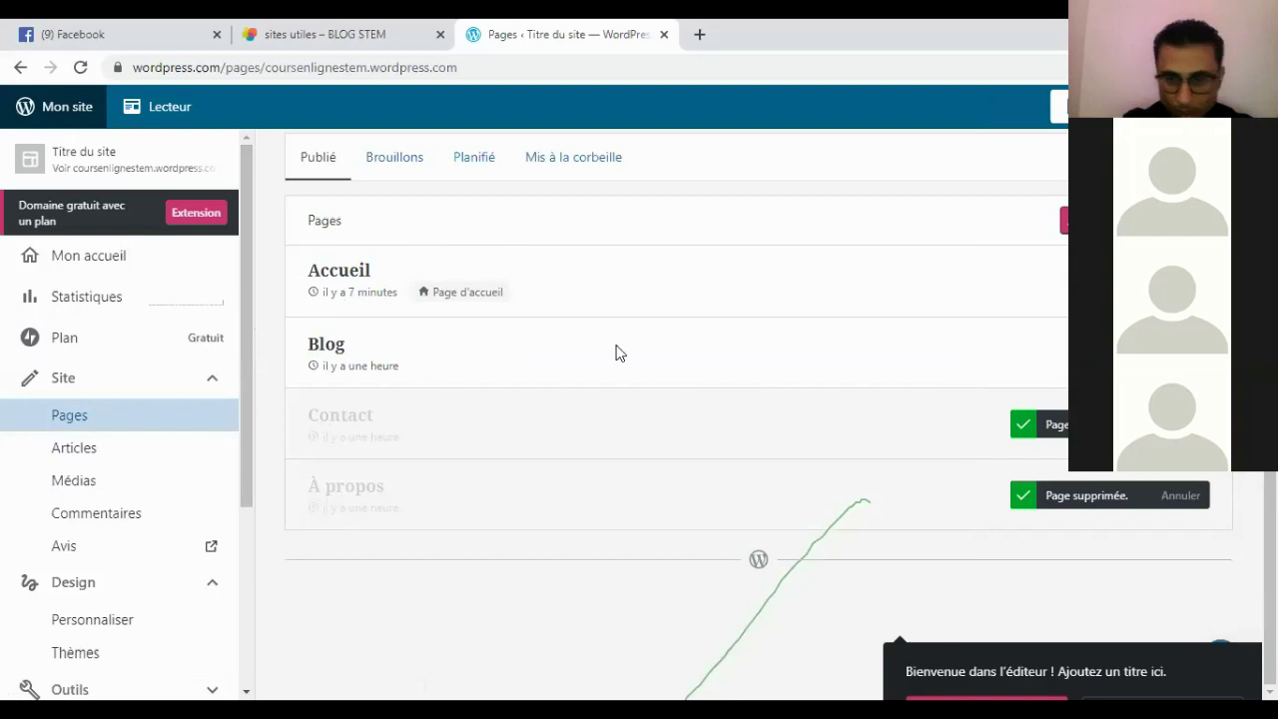
pyautogui.click(1204, 352)
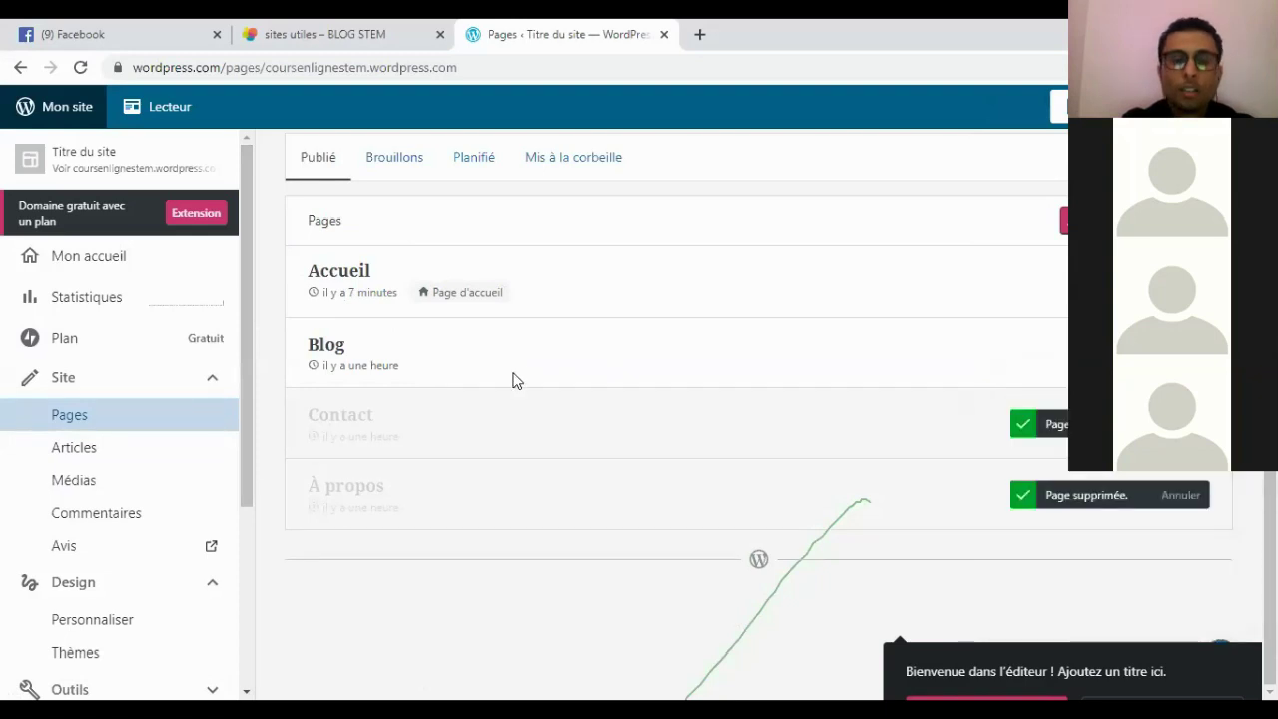
pyautogui.click(98, 427)
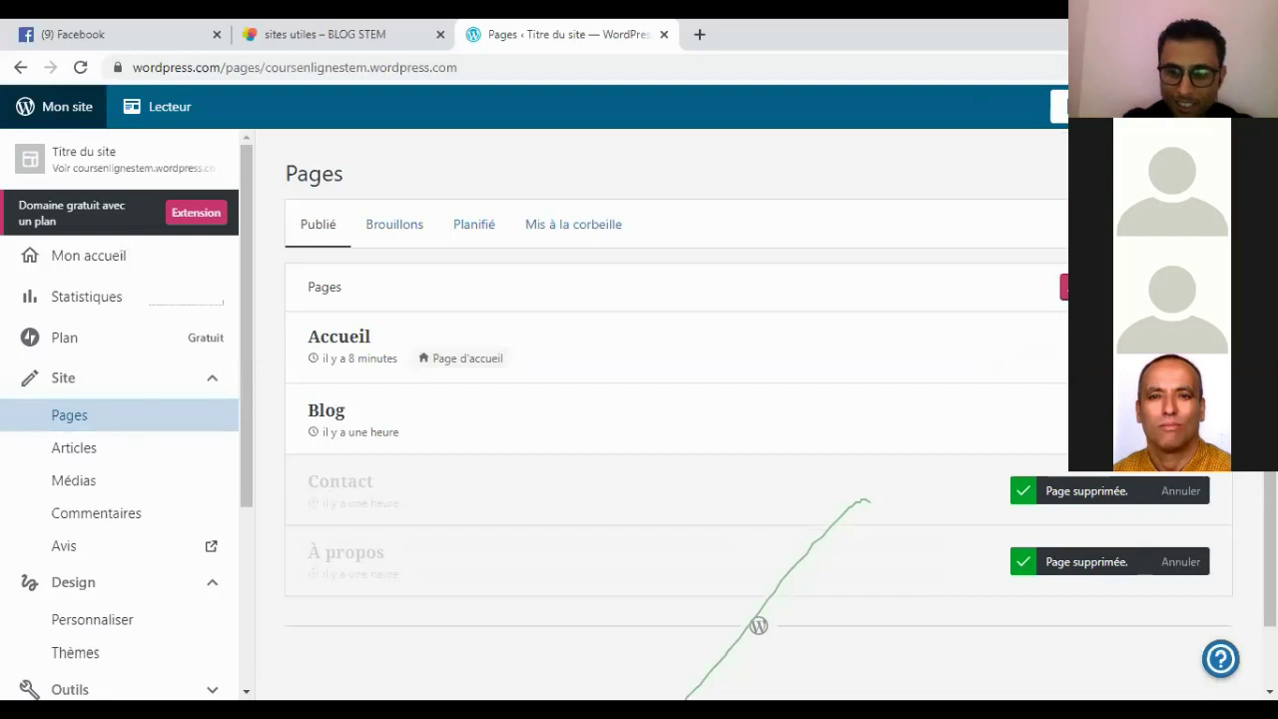
pyautogui.click(1209, 420)
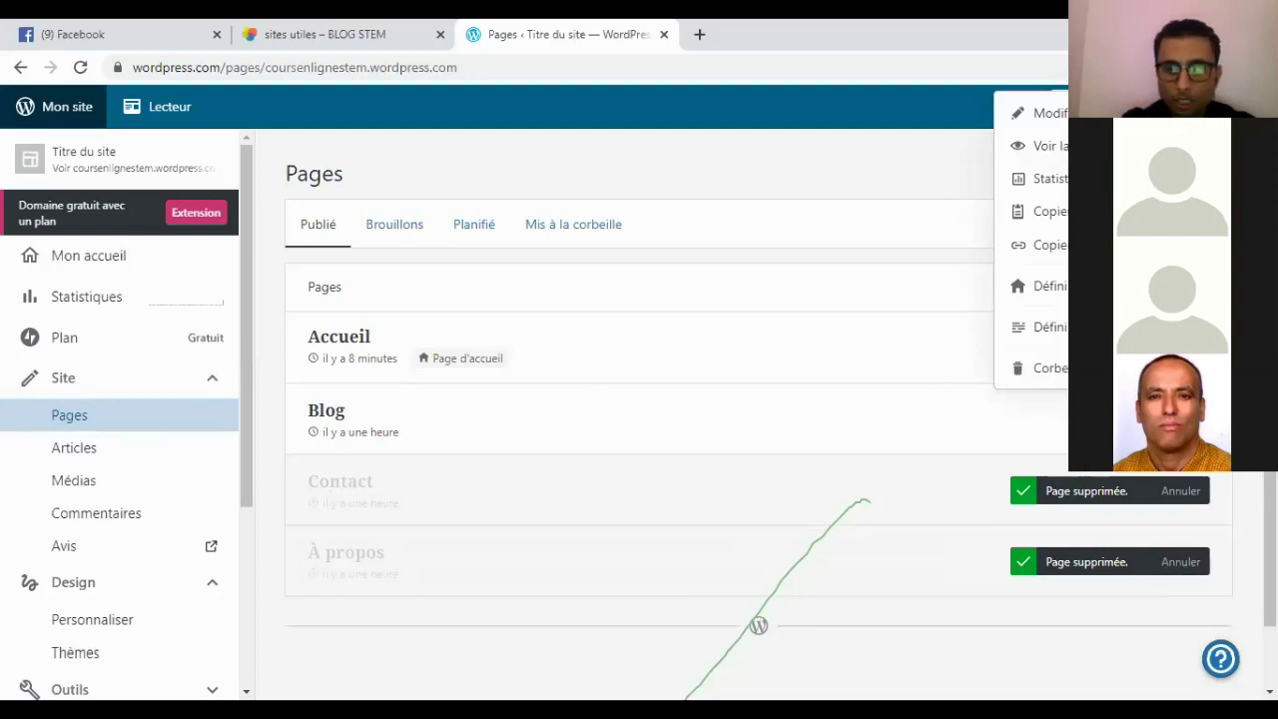
pyautogui.click(1043, 367)
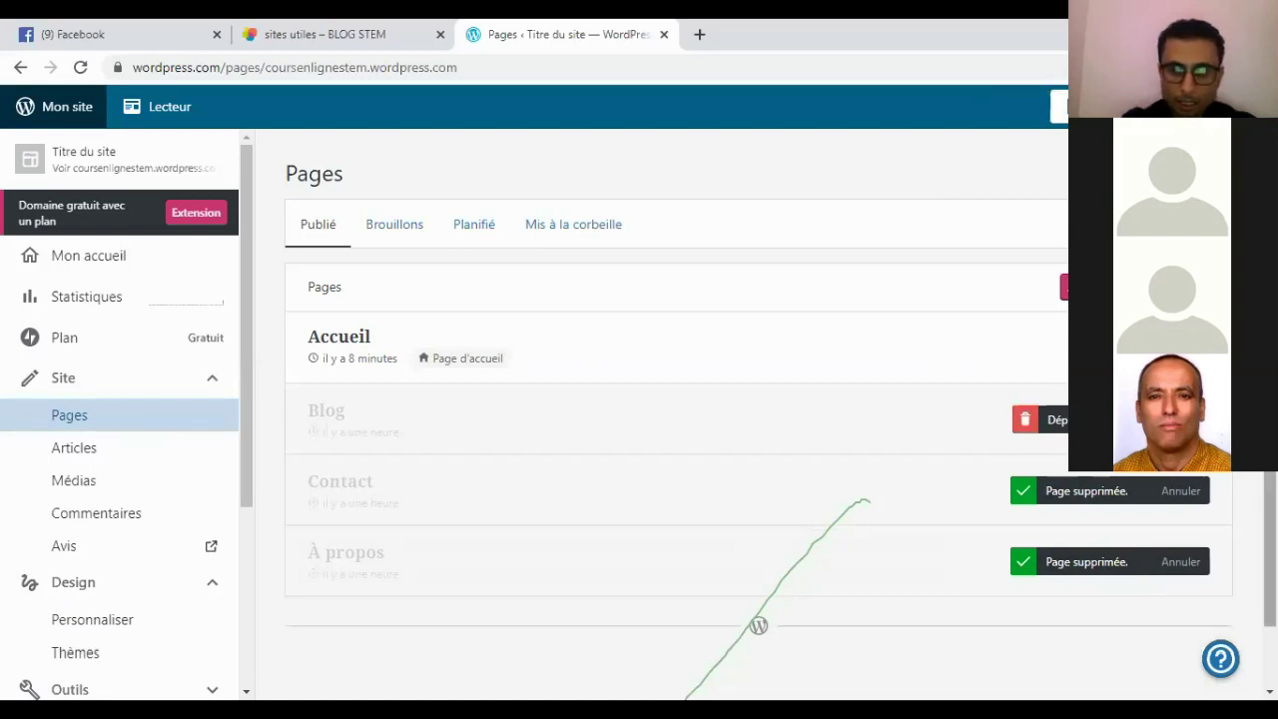
pyautogui.scroll(-1, 759, 430)
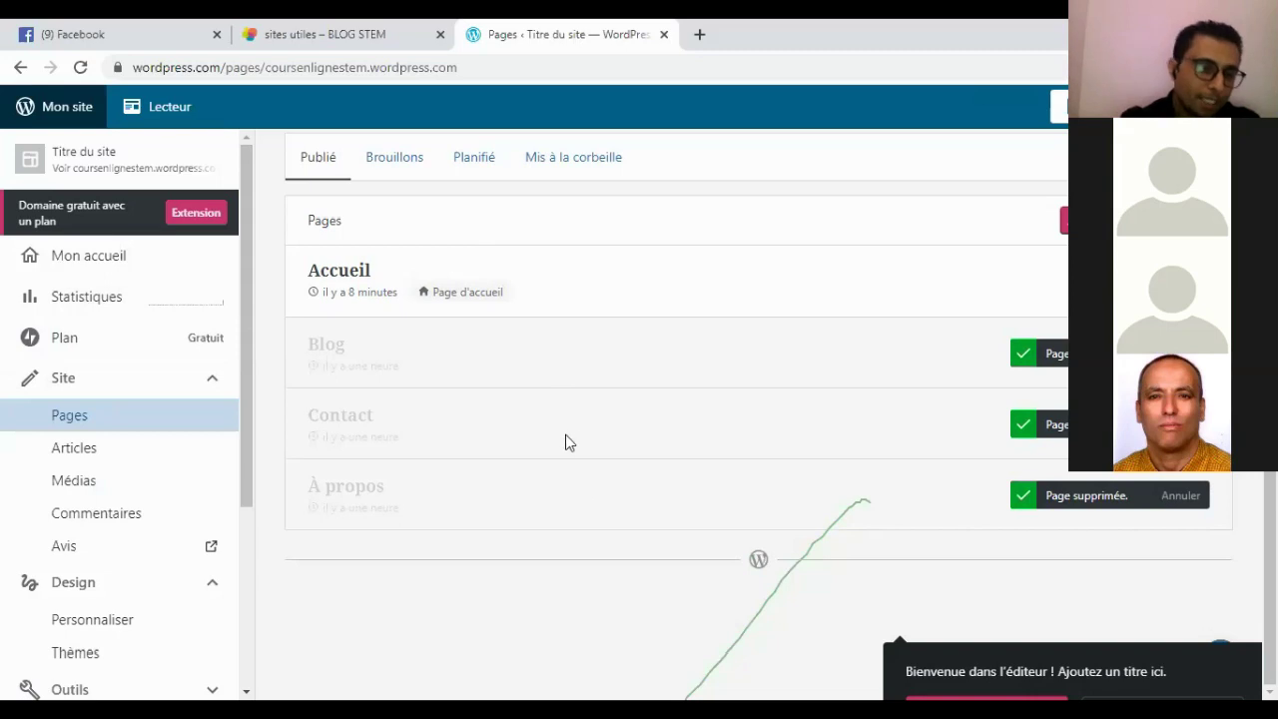
# - Open the site's Tableau de bord (WP Admin)
pyautogui.moveTo(249, 413); pyautogui.dragTo(243, 483)
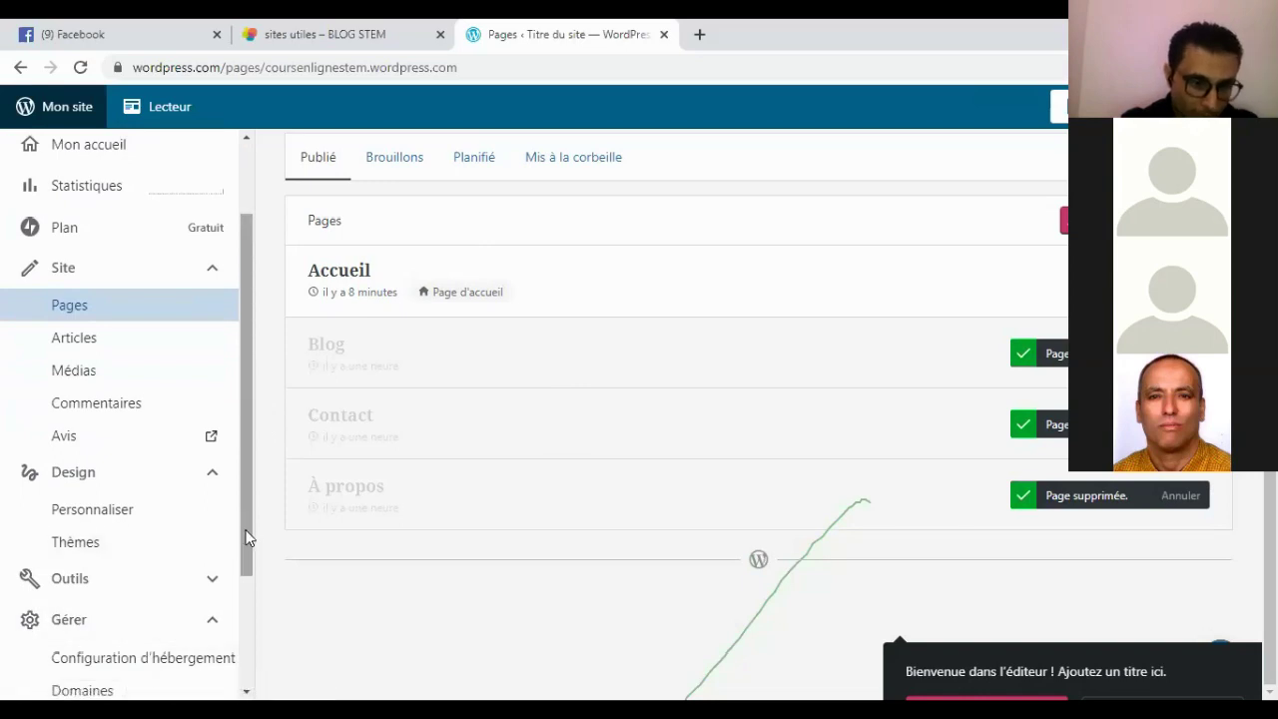
pyautogui.scroll(-3, 250, 619)
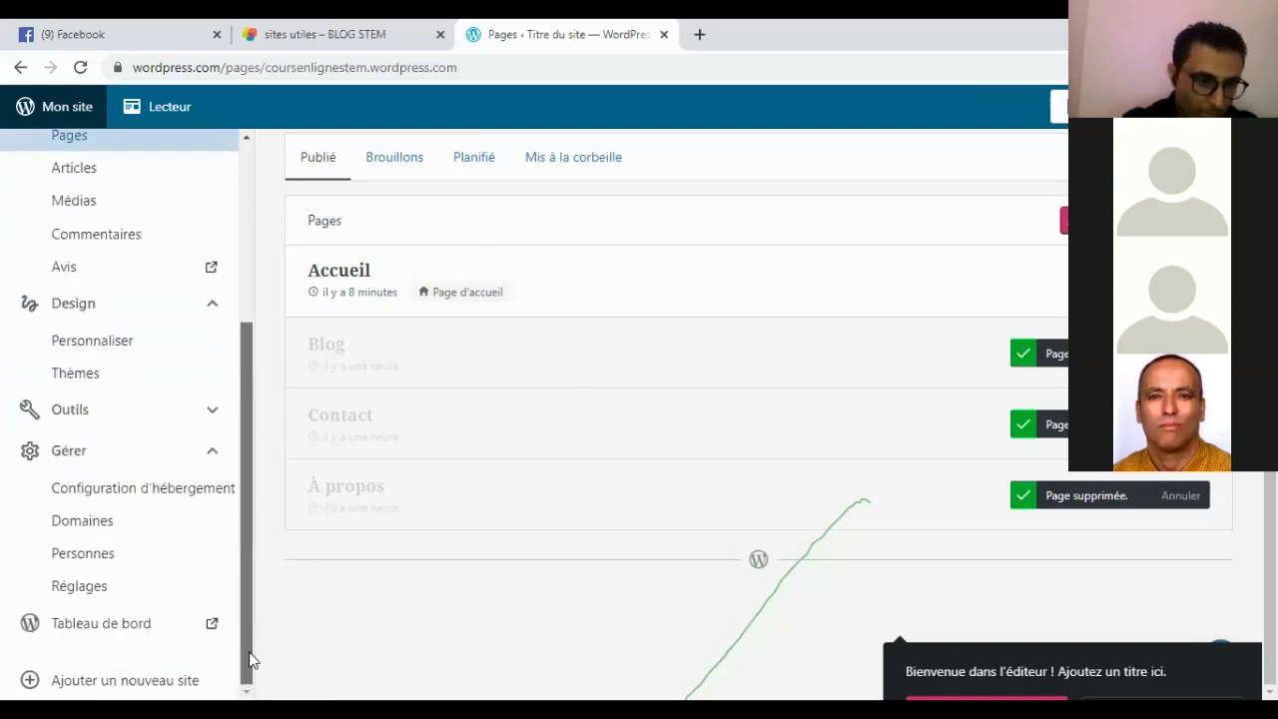
pyautogui.click(103, 623)
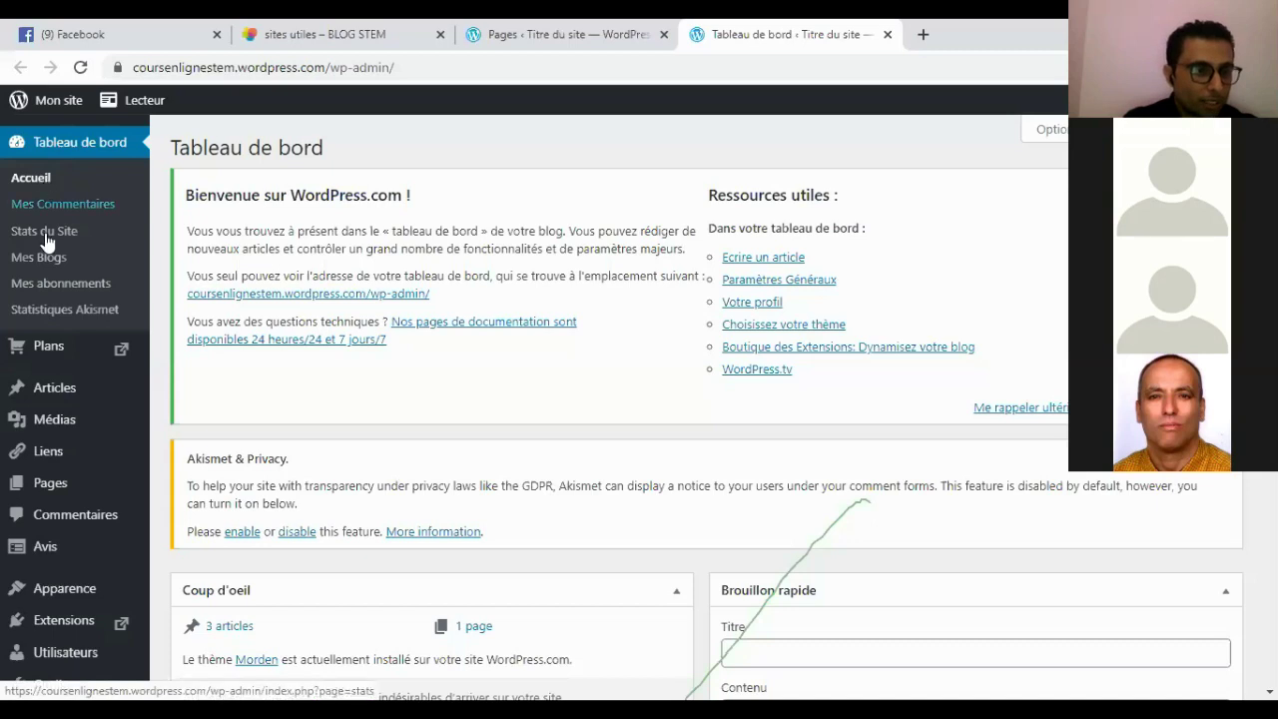
# - Examine the dashboard's navigation entries, from Articles to Réglages, and the Coup d'oeil summary of content and storage
pyautogui.moveTo(57, 351)
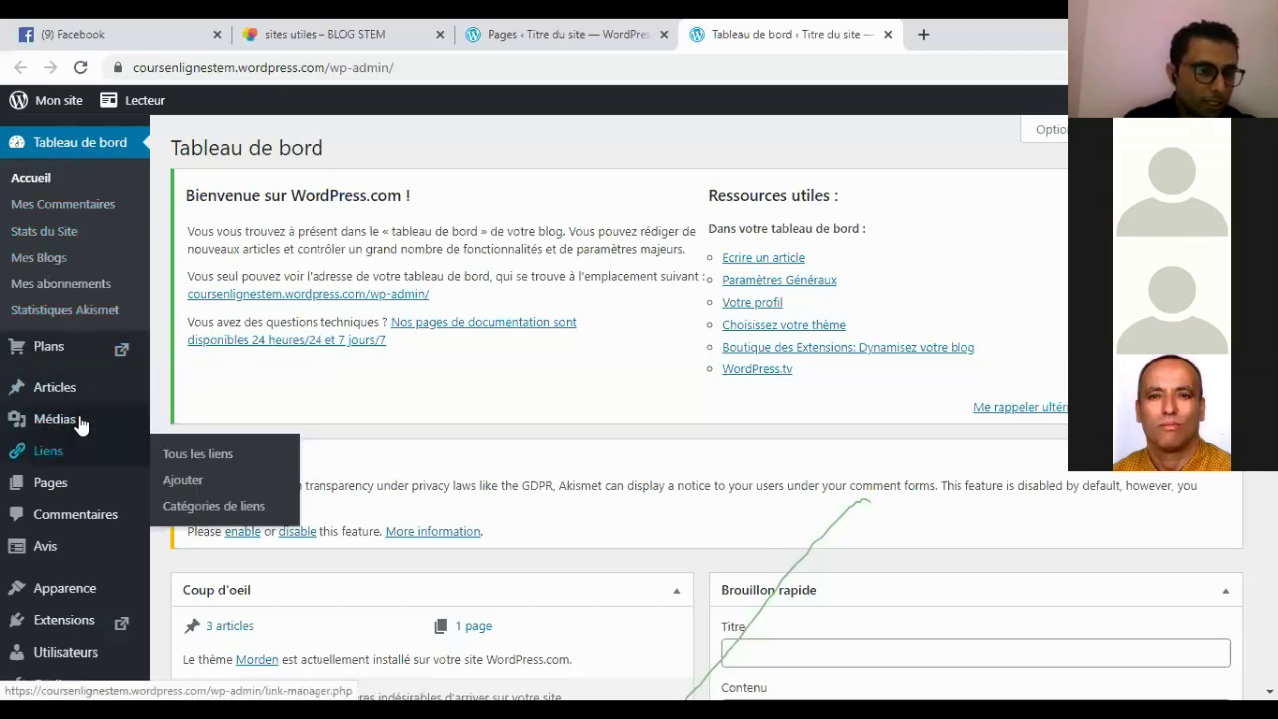
pyautogui.moveTo(68, 433)
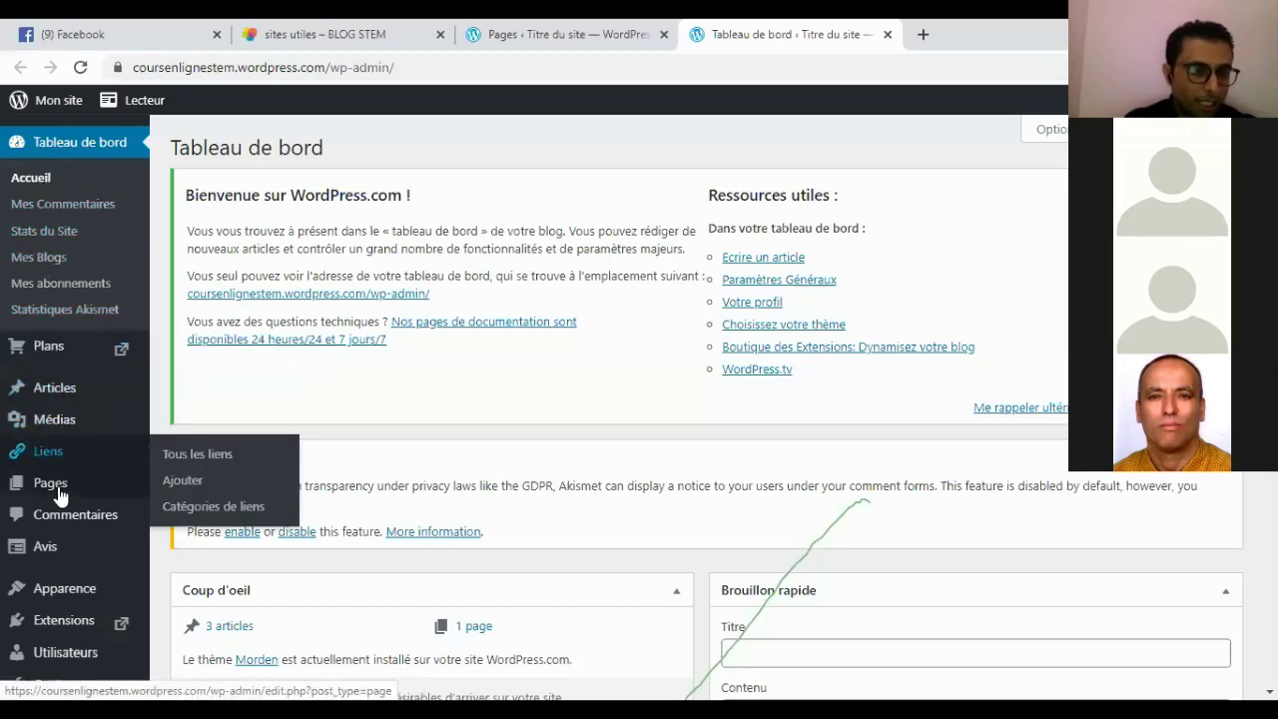
pyautogui.click(58, 563)
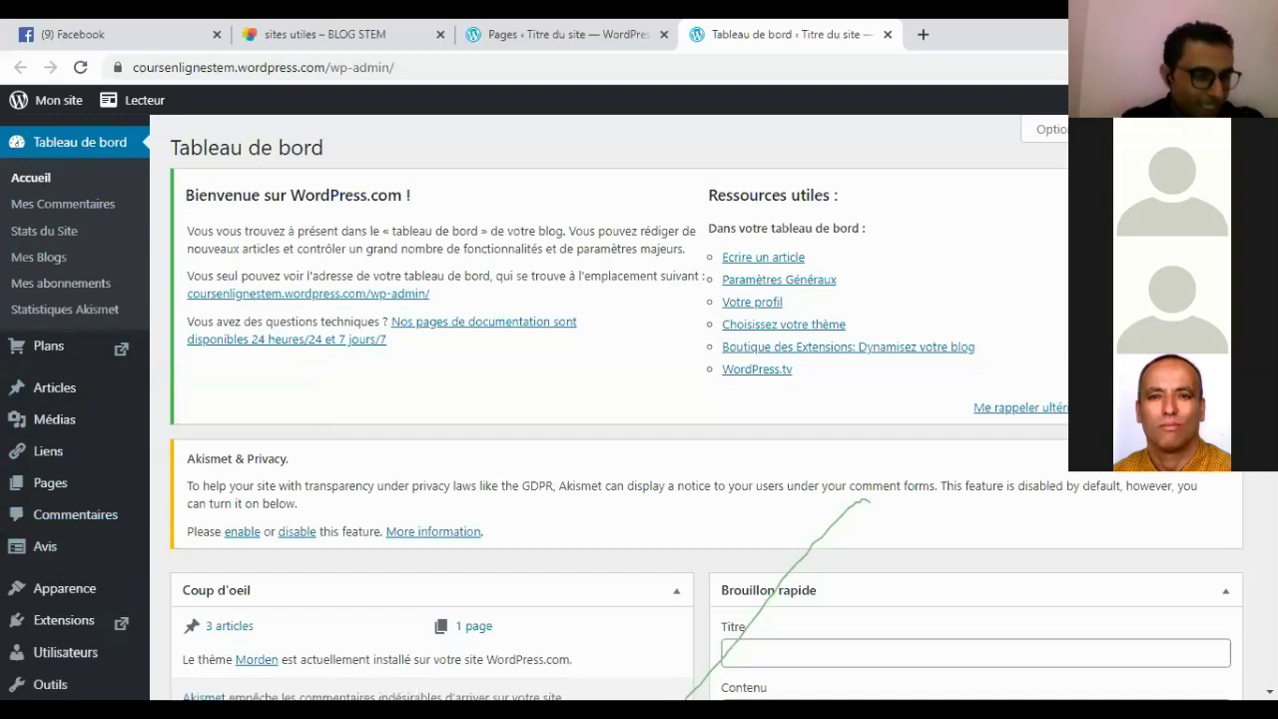
pyautogui.scroll(-1, 619, 399)
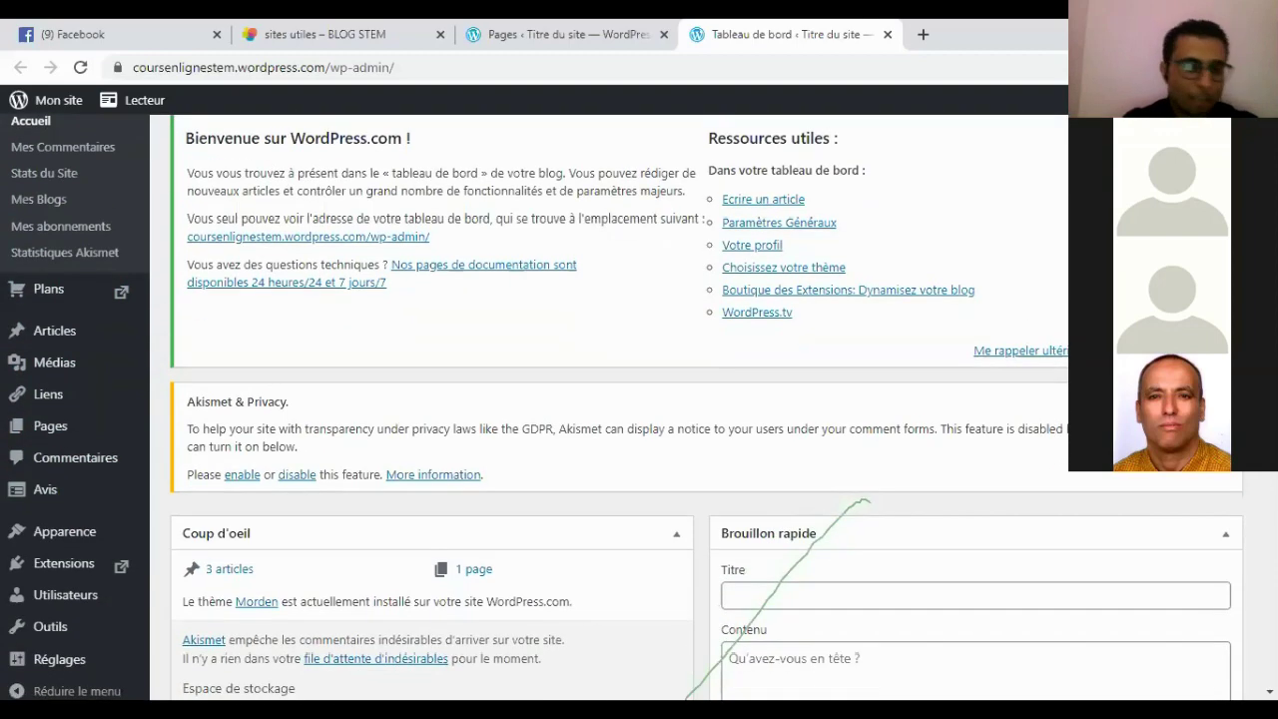
pyautogui.scroll(-2, 619, 400)
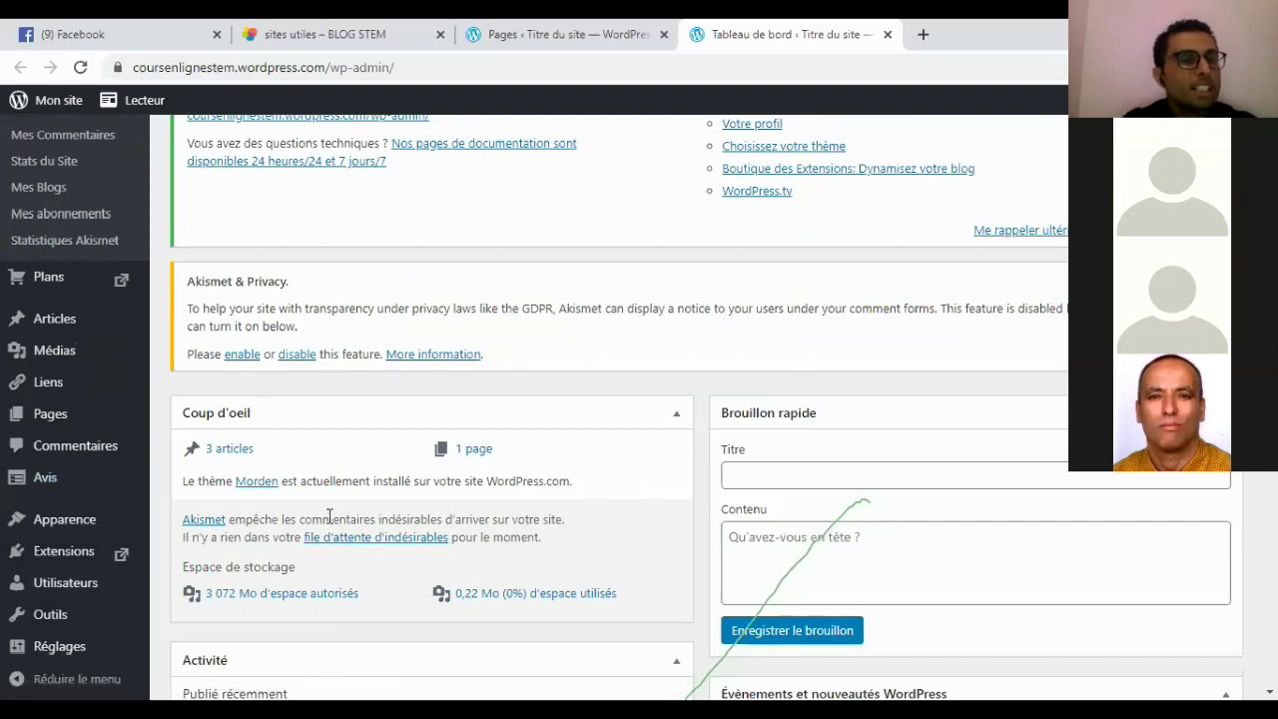
pyautogui.moveTo(62, 320)
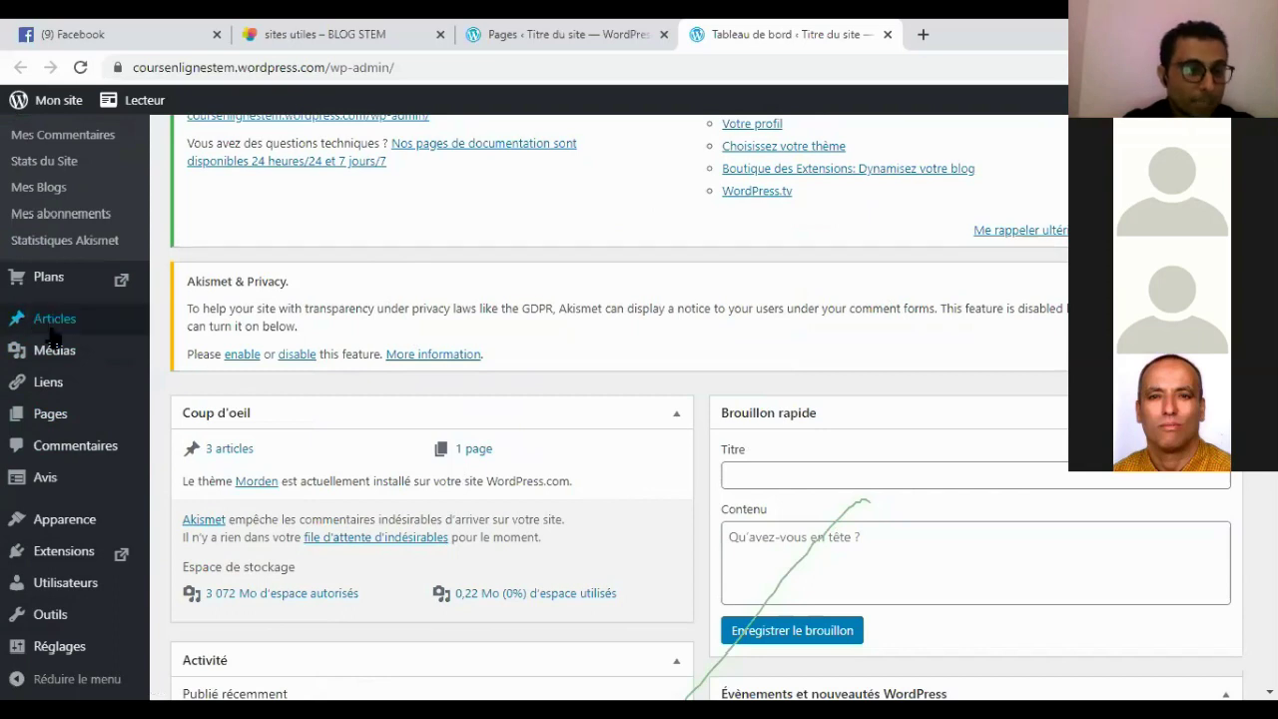
pyautogui.moveTo(74, 347)
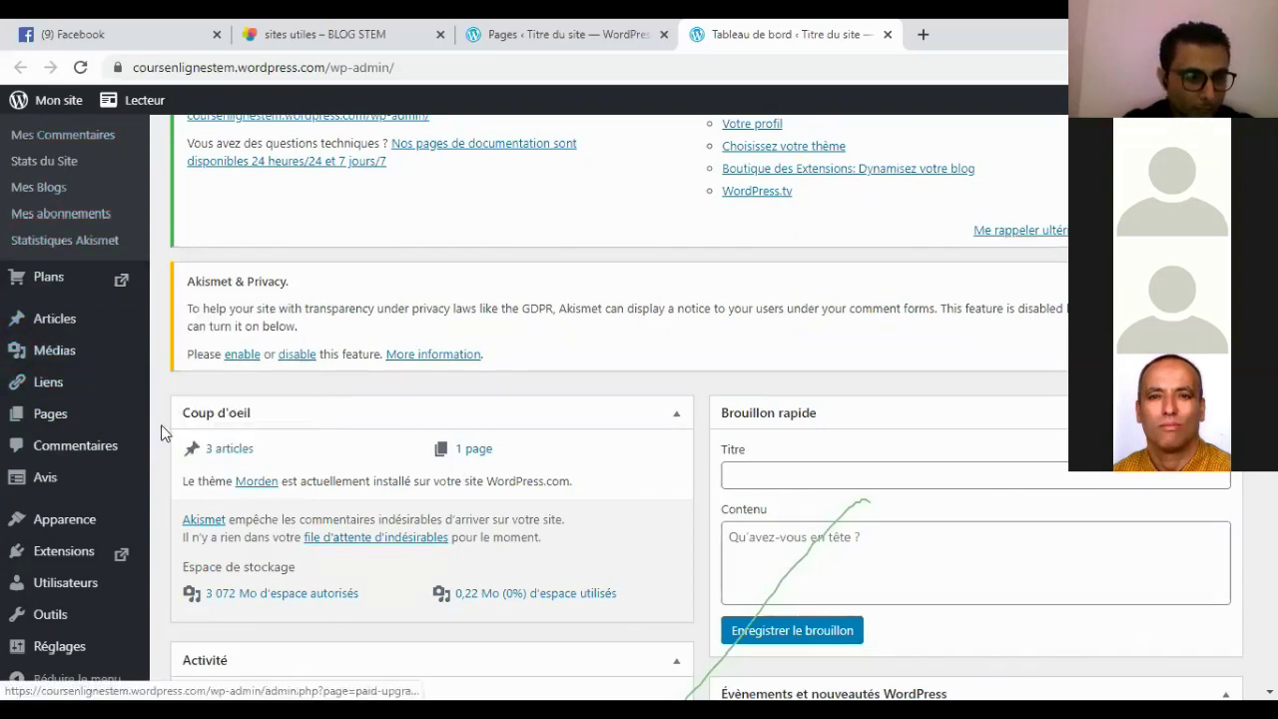
# - Show all pages in the dashboard, move the Accueil draft (Brouillon) to the trash and check the remaining list
pyautogui.moveTo(129, 416)
pyautogui.click(206, 417)
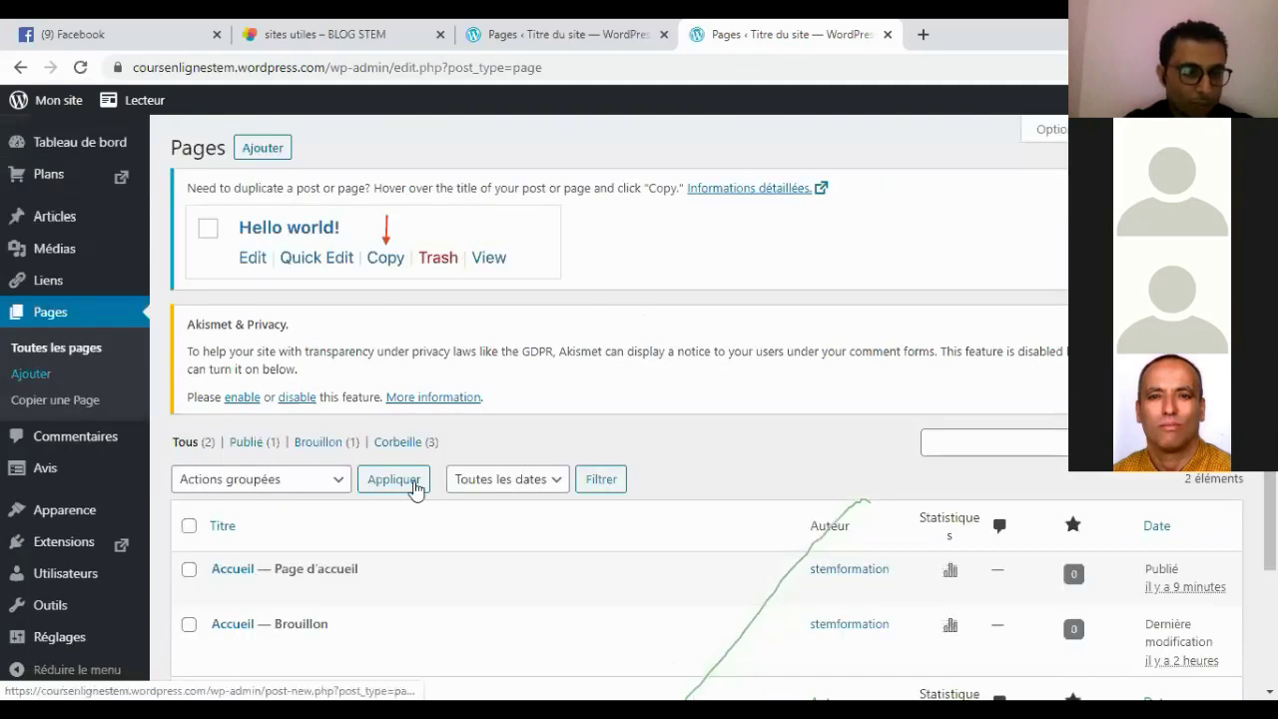
pyautogui.scroll(-1, 633, 465)
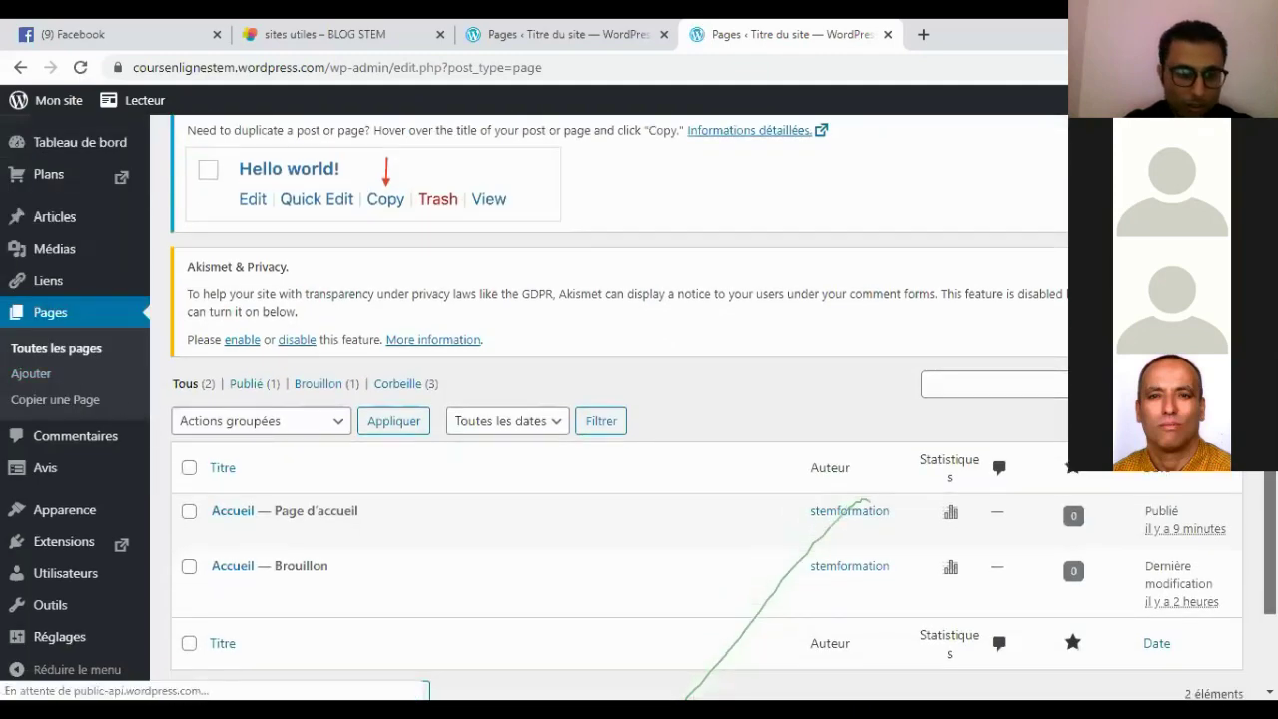
pyautogui.scroll(-1, 865, 501)
pyautogui.scroll(-1, 864, 501)
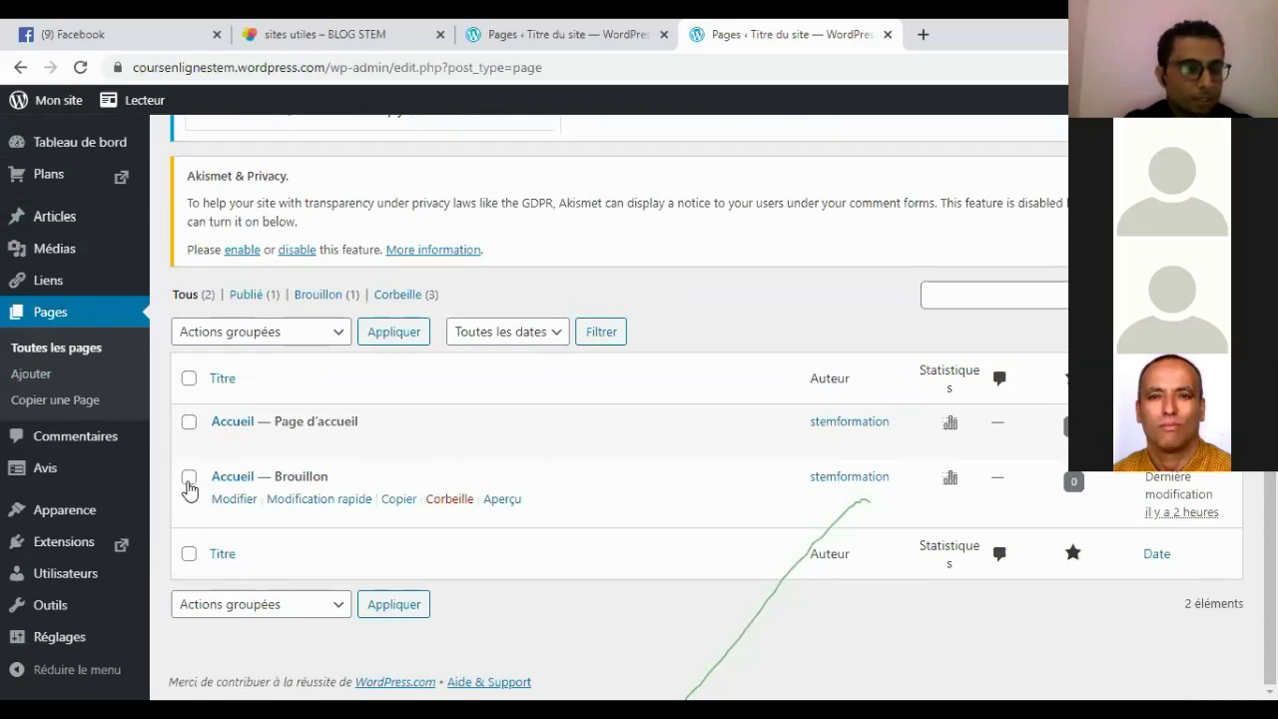
pyautogui.click(449, 502)
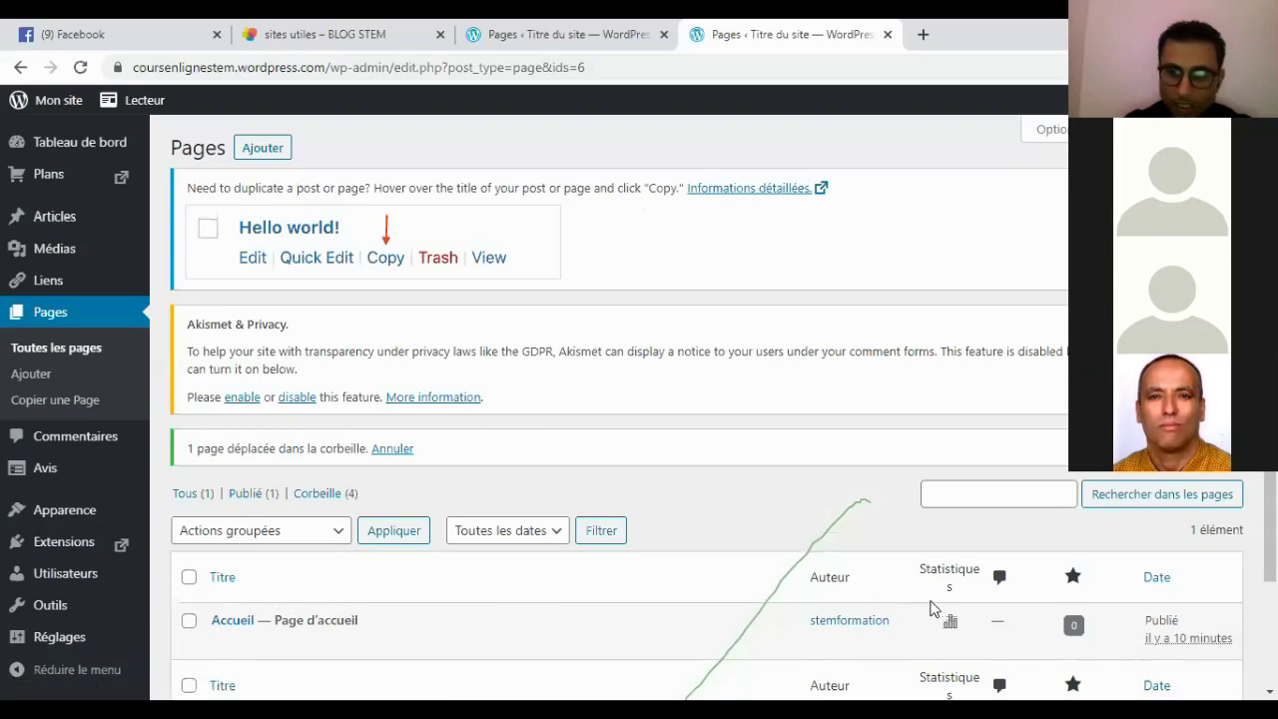
pyautogui.scroll(-1, 929, 604)
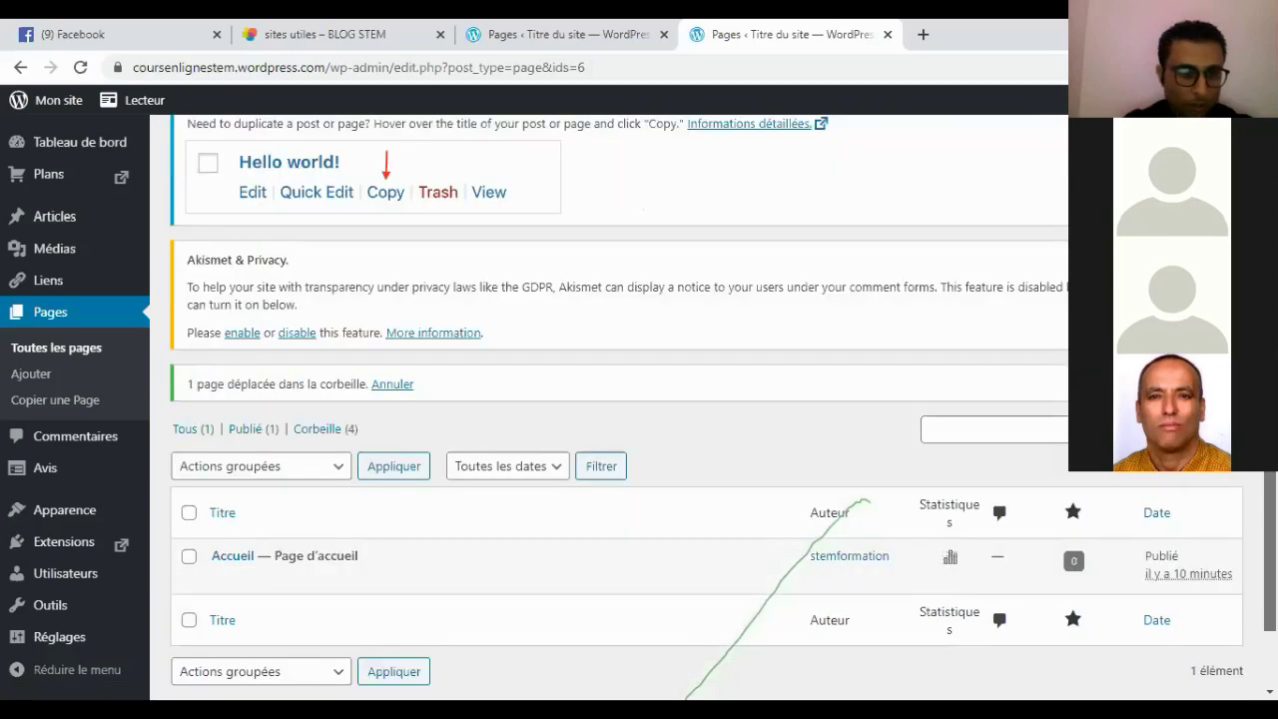
pyautogui.scroll(-1, 699, 450)
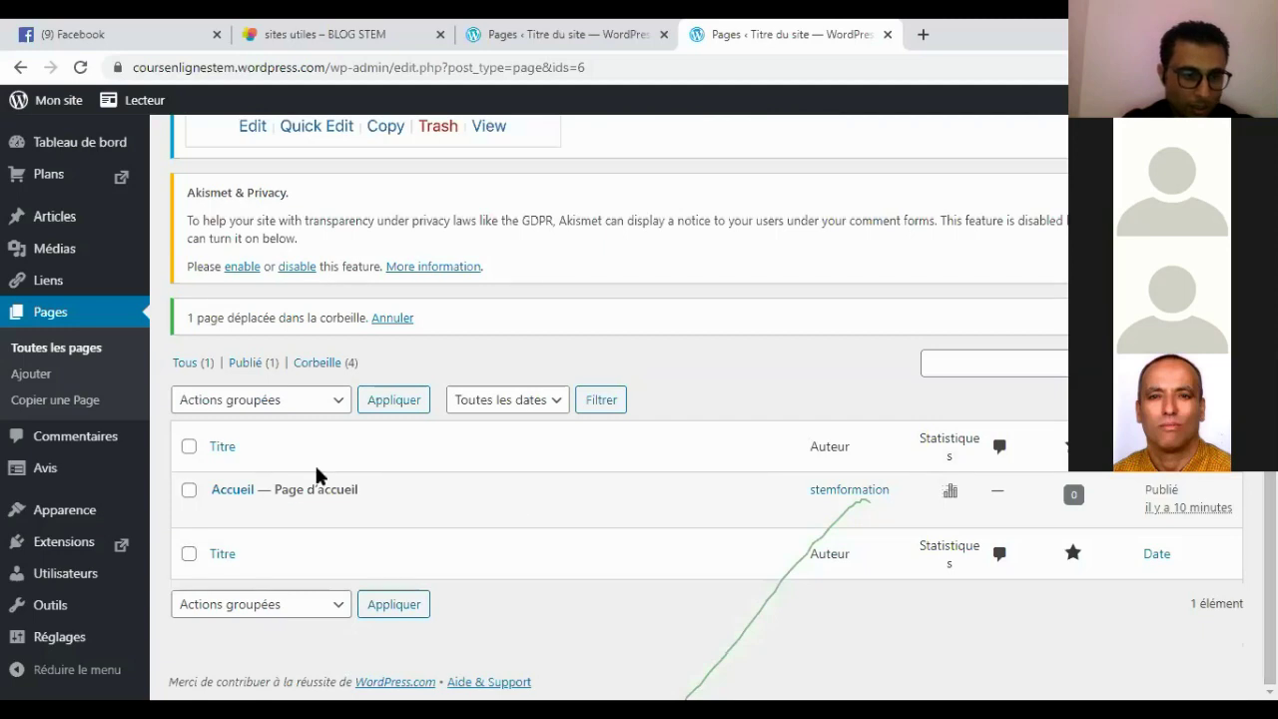
pyautogui.moveTo(319, 490)
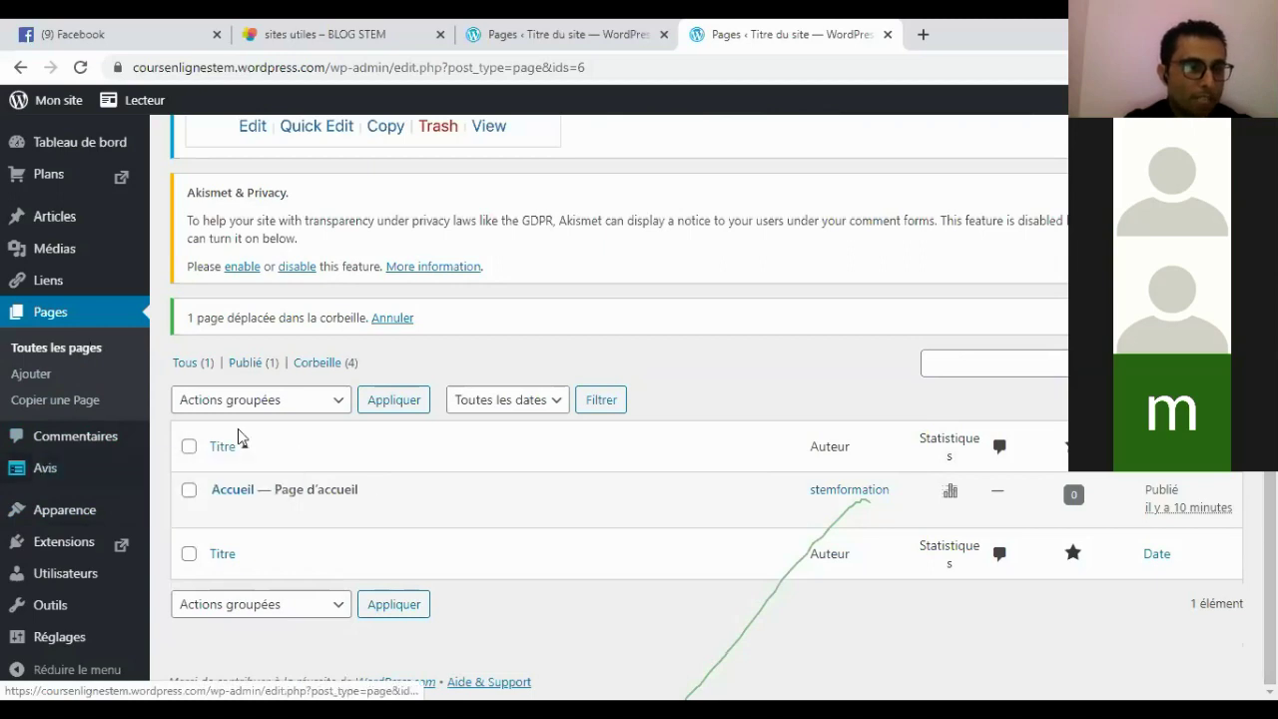
pyautogui.moveTo(288, 461)
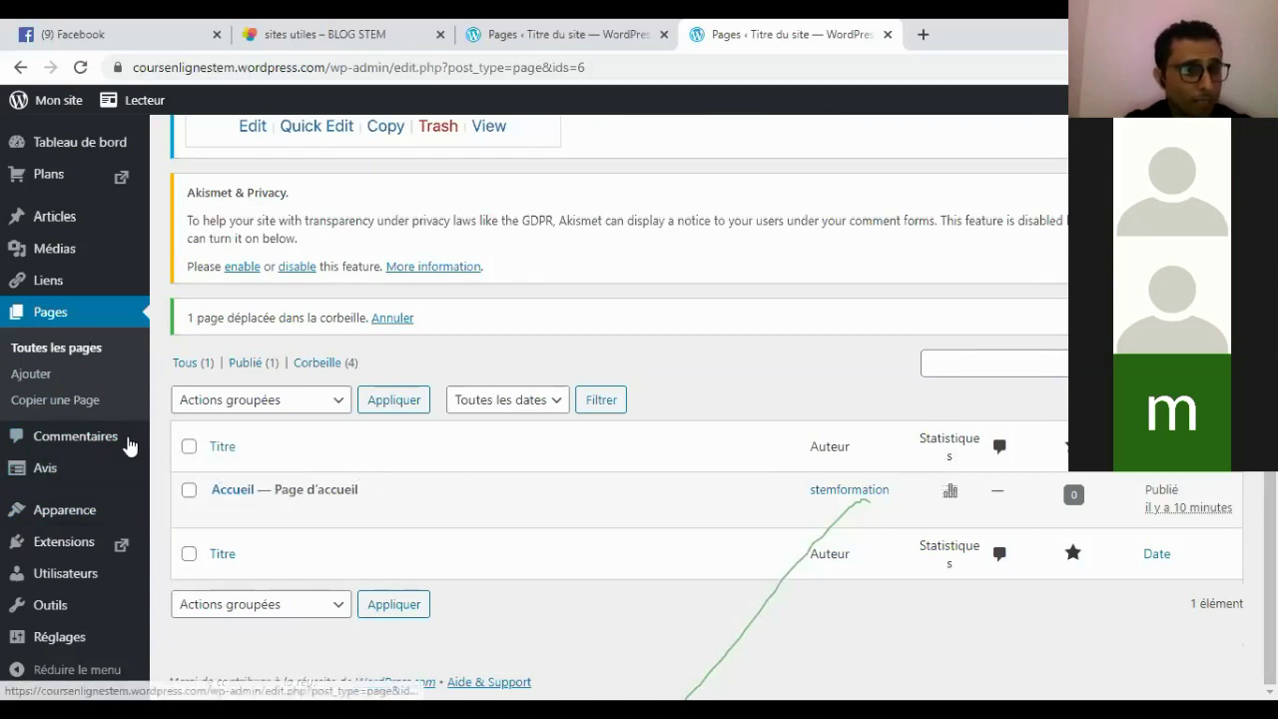
# - Start adding a new page from the dashboard's list of all pages
pyautogui.click(73, 319)
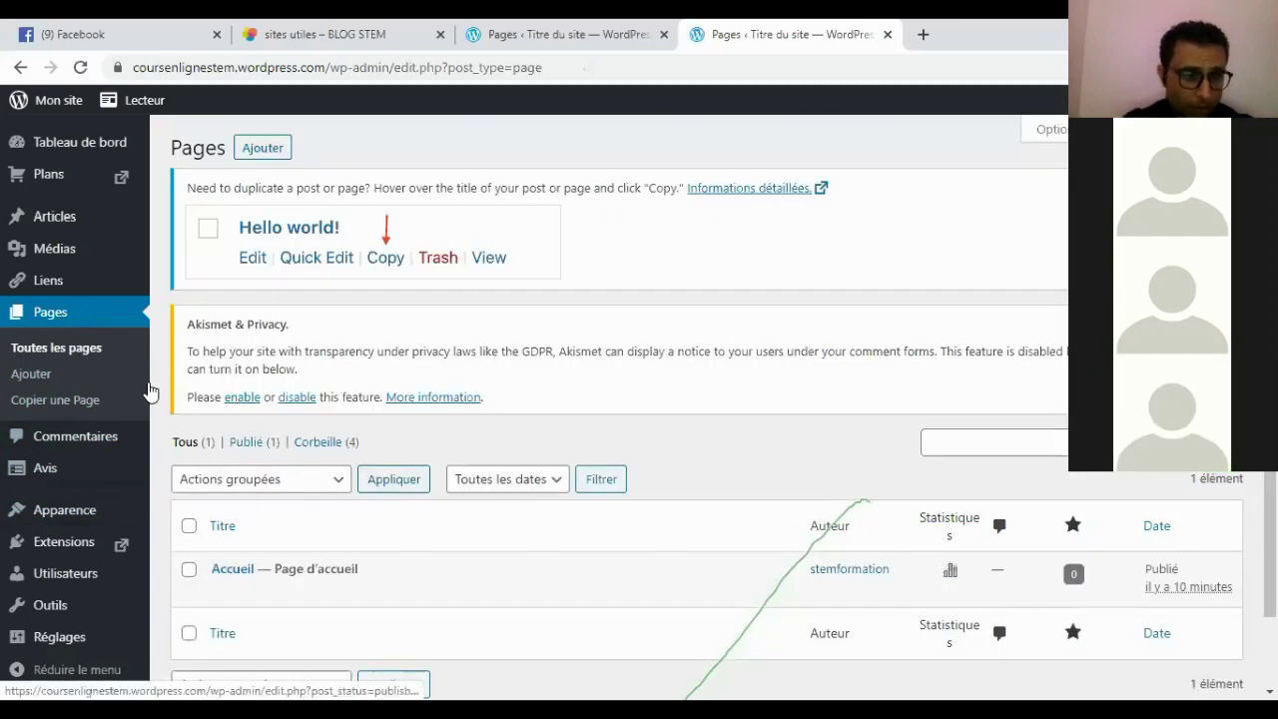
pyautogui.click(36, 377)
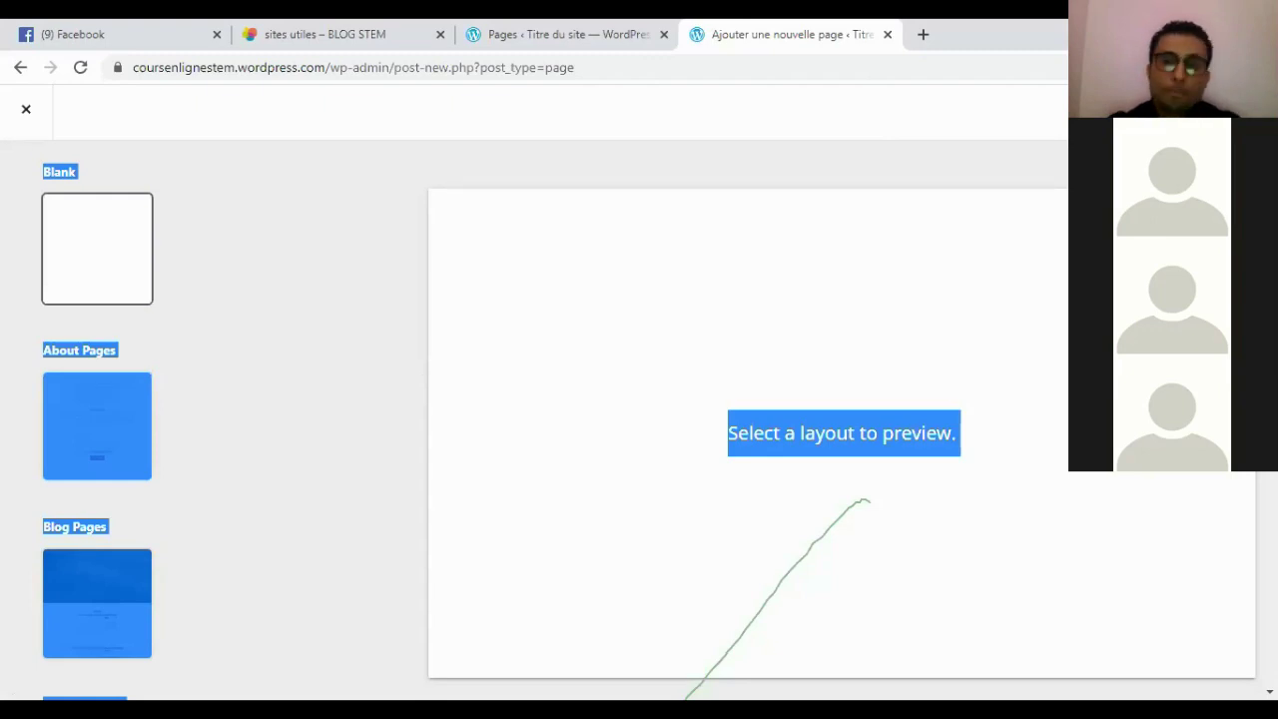
# - Examine the page layouts offered, from Blank, About Pages and Blog Pages down to the Home Pages designs
pyautogui.scroll(-5, 97, 420)
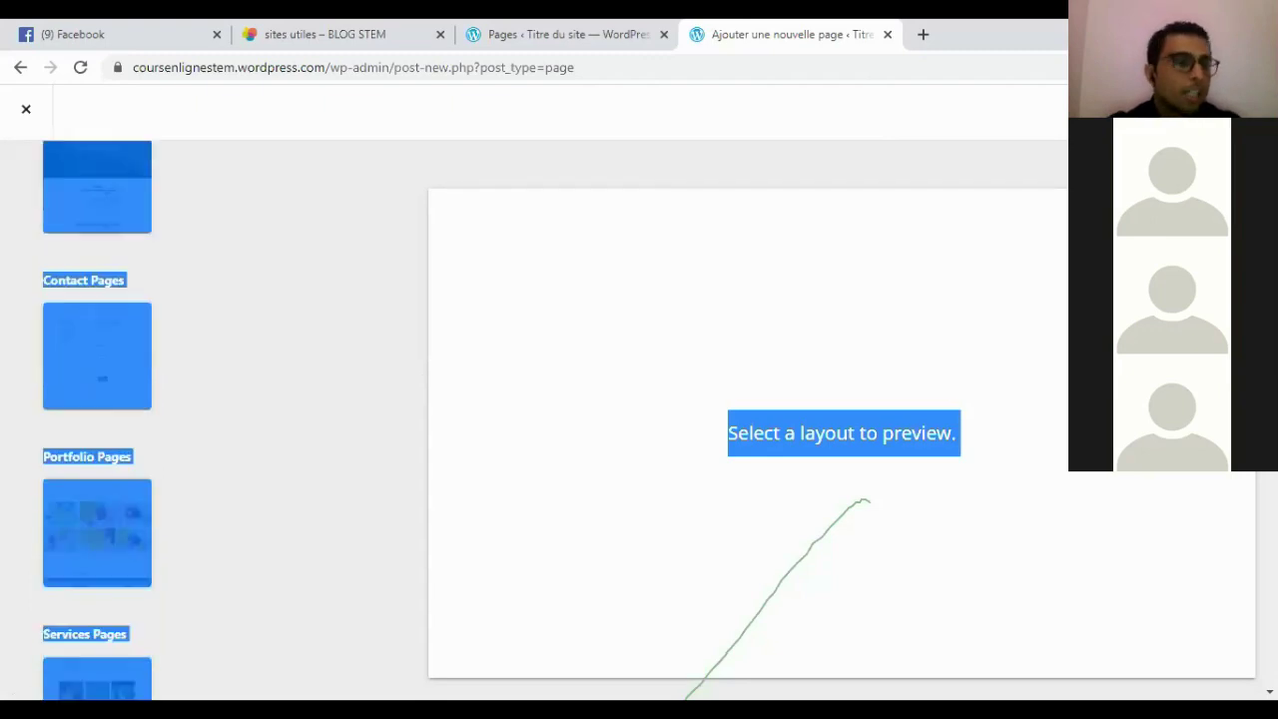
pyautogui.scroll(-4, 97, 419)
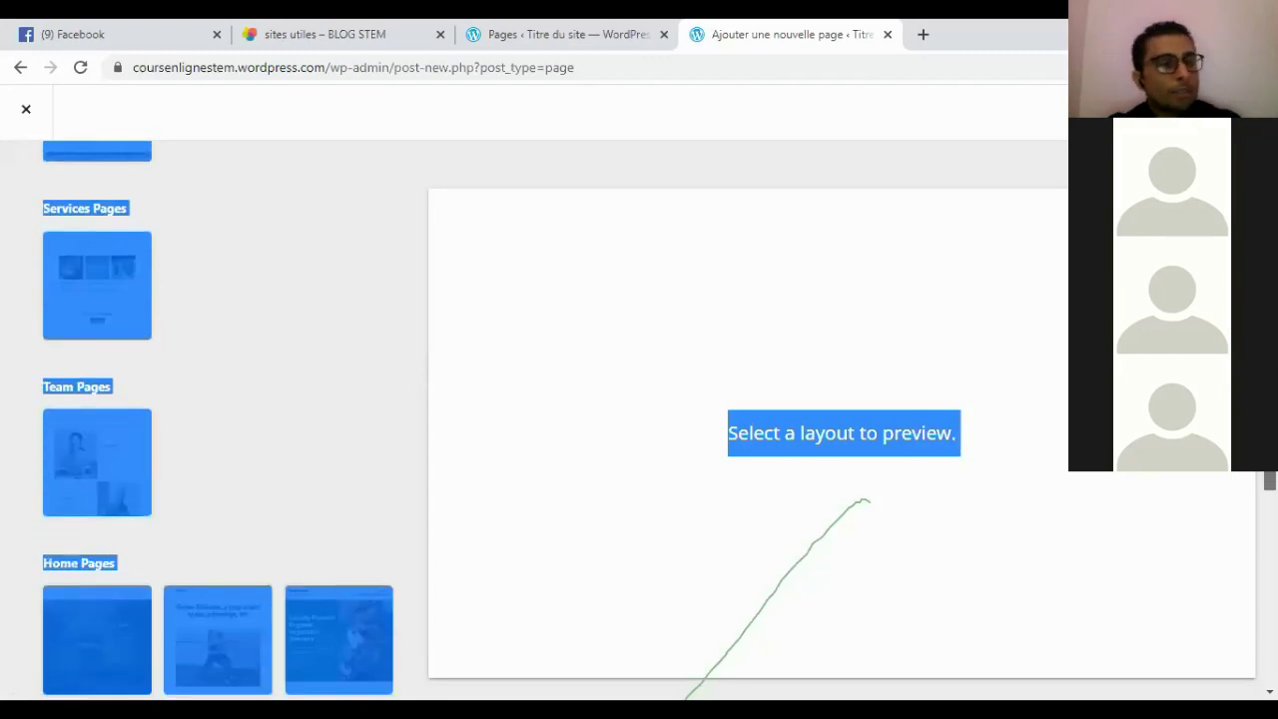
pyautogui.scroll(-4, 97, 420)
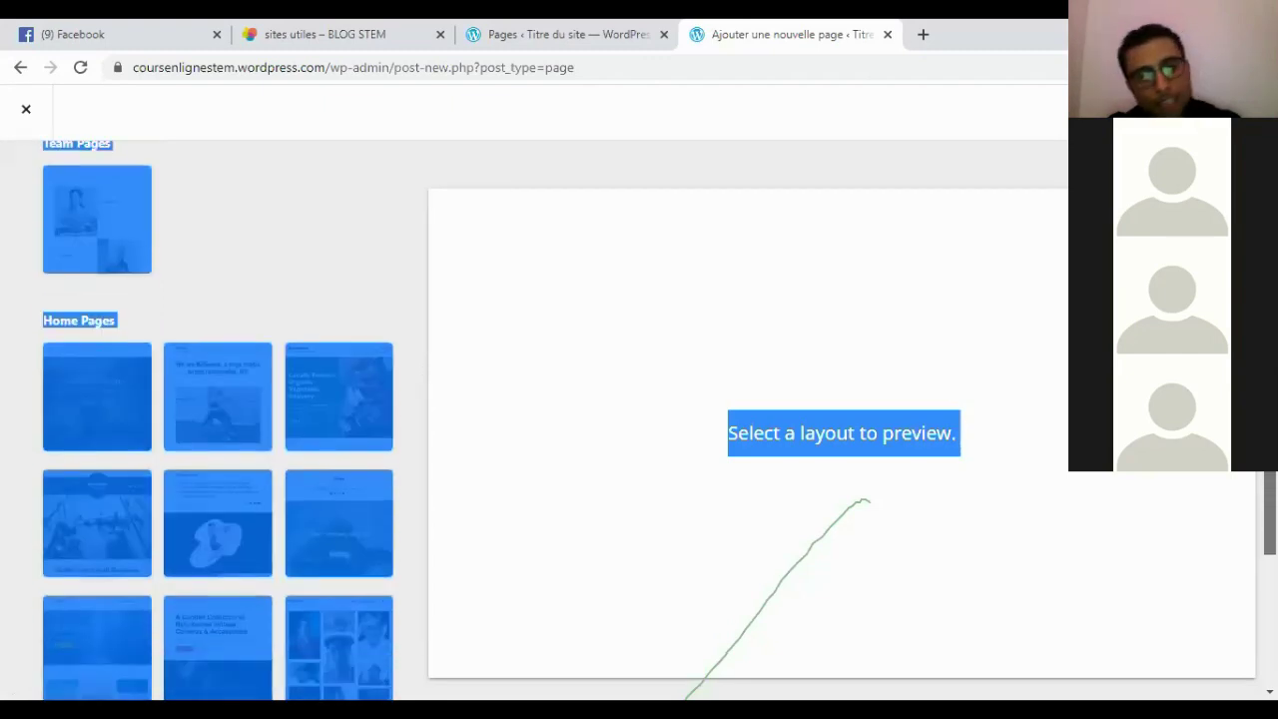
pyautogui.scroll(-3, 218, 419)
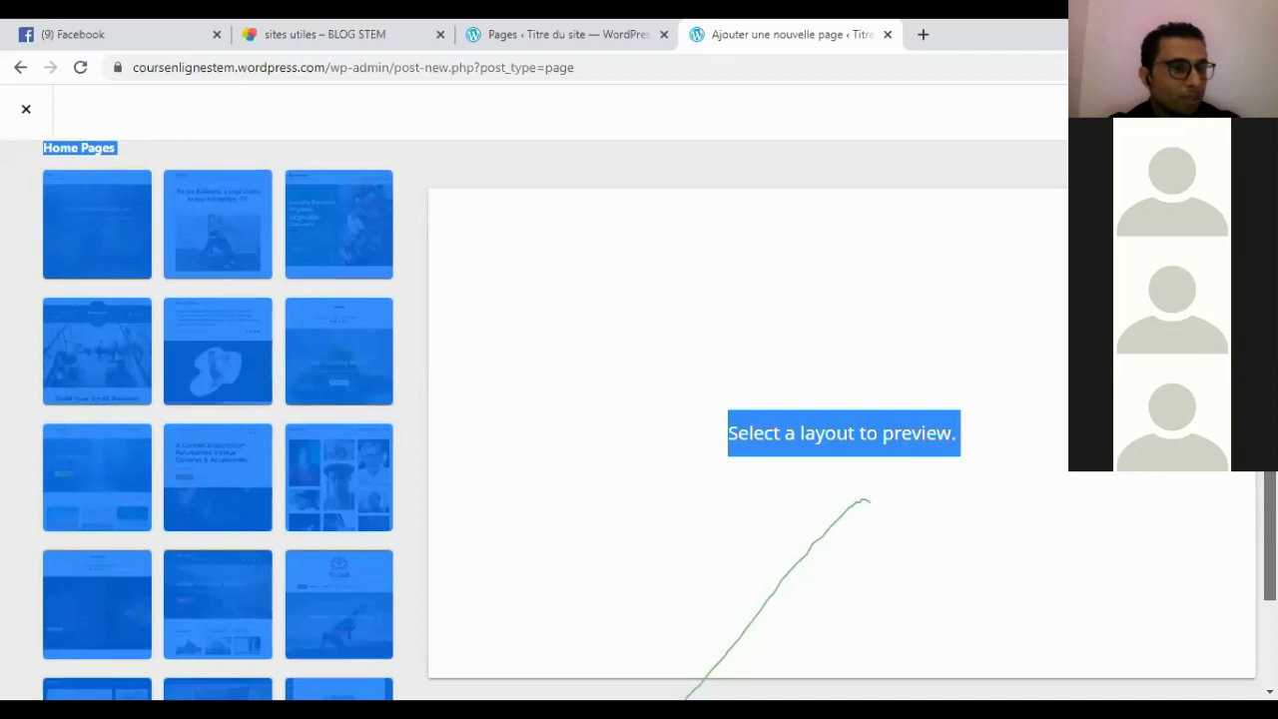
pyautogui.click(788, 388)
pyautogui.scroll(1, 385, 213)
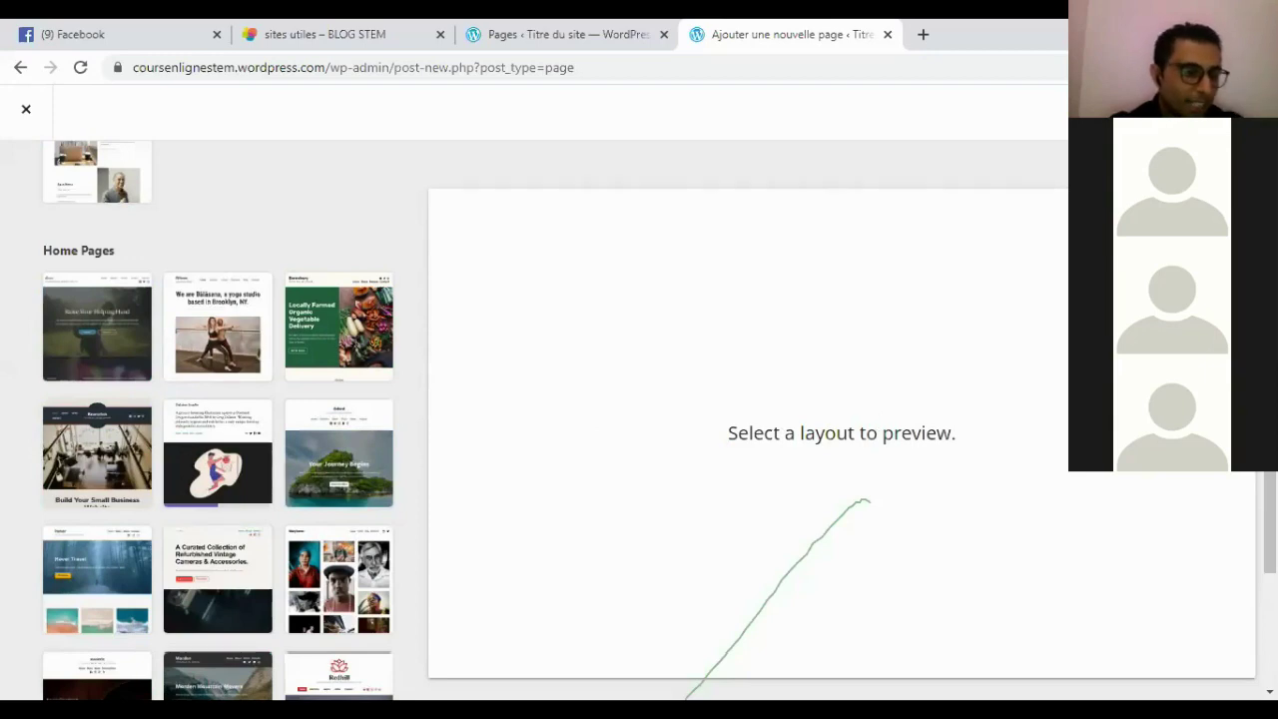
pyautogui.scroll(5, 220, 420)
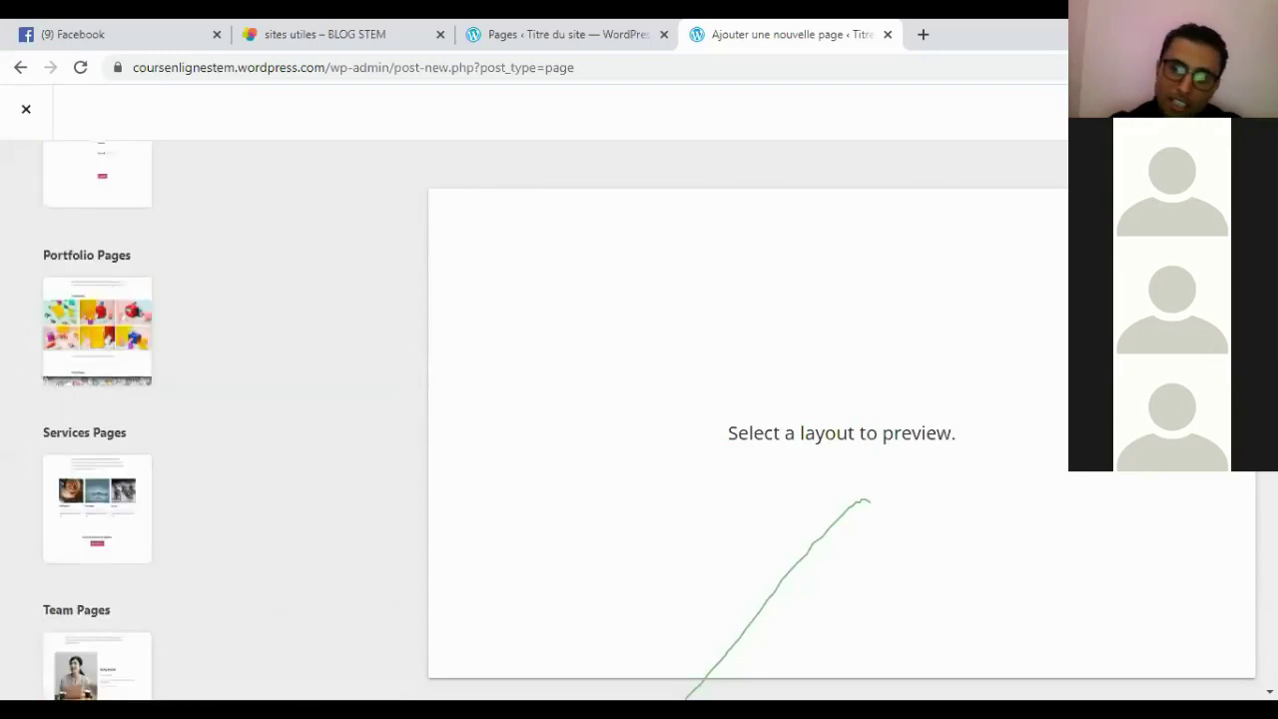
pyautogui.scroll(-2, 220, 419)
pyautogui.scroll(-6, 220, 419)
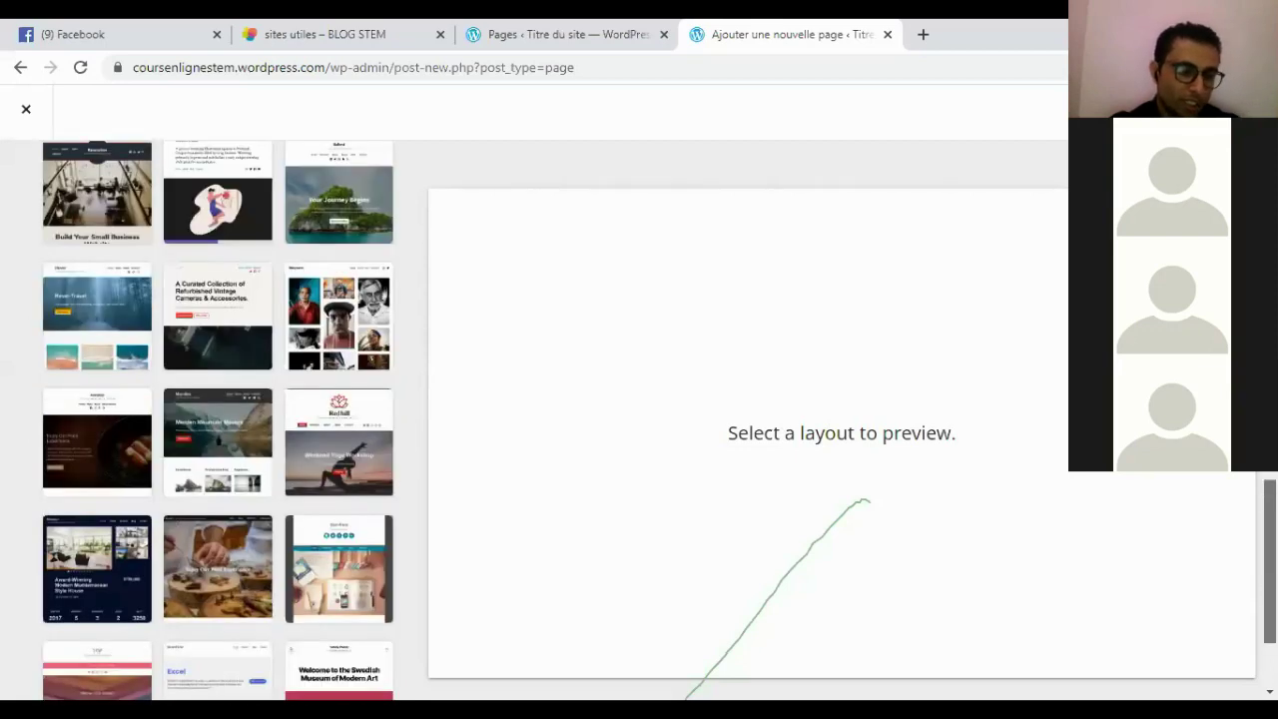
pyautogui.scroll(-3, 220, 420)
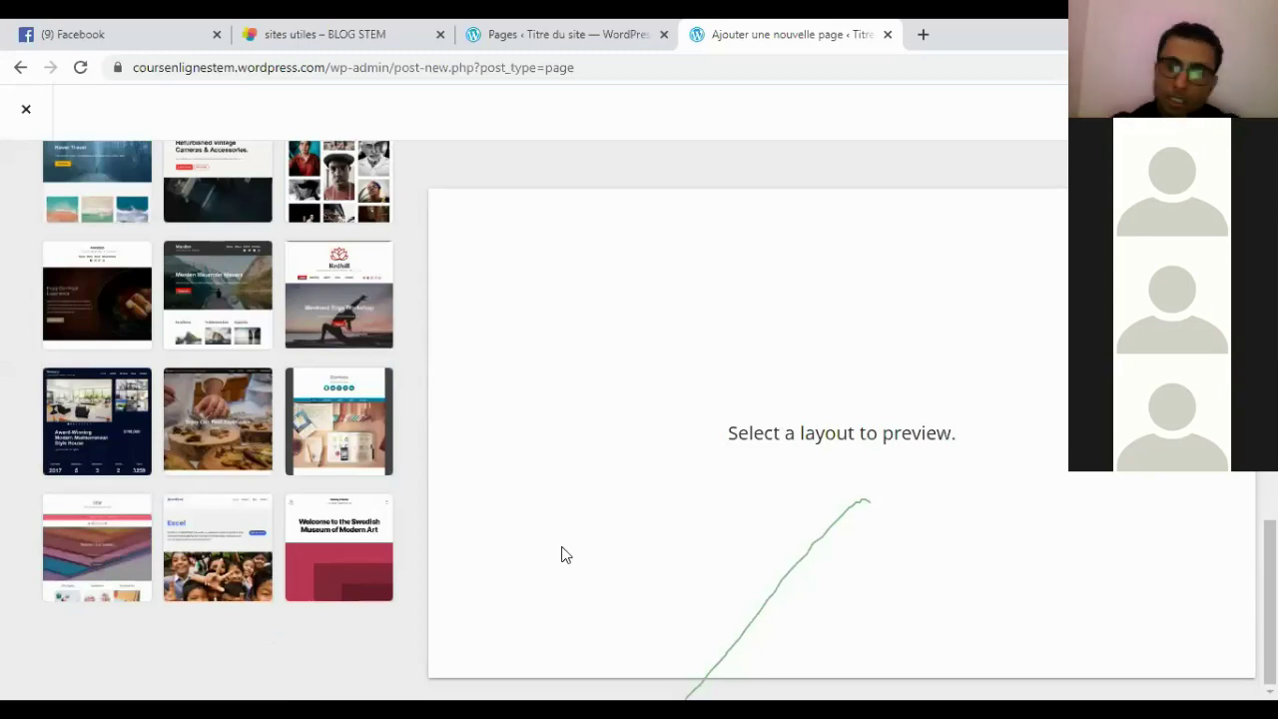
pyautogui.scroll(3, 218, 420)
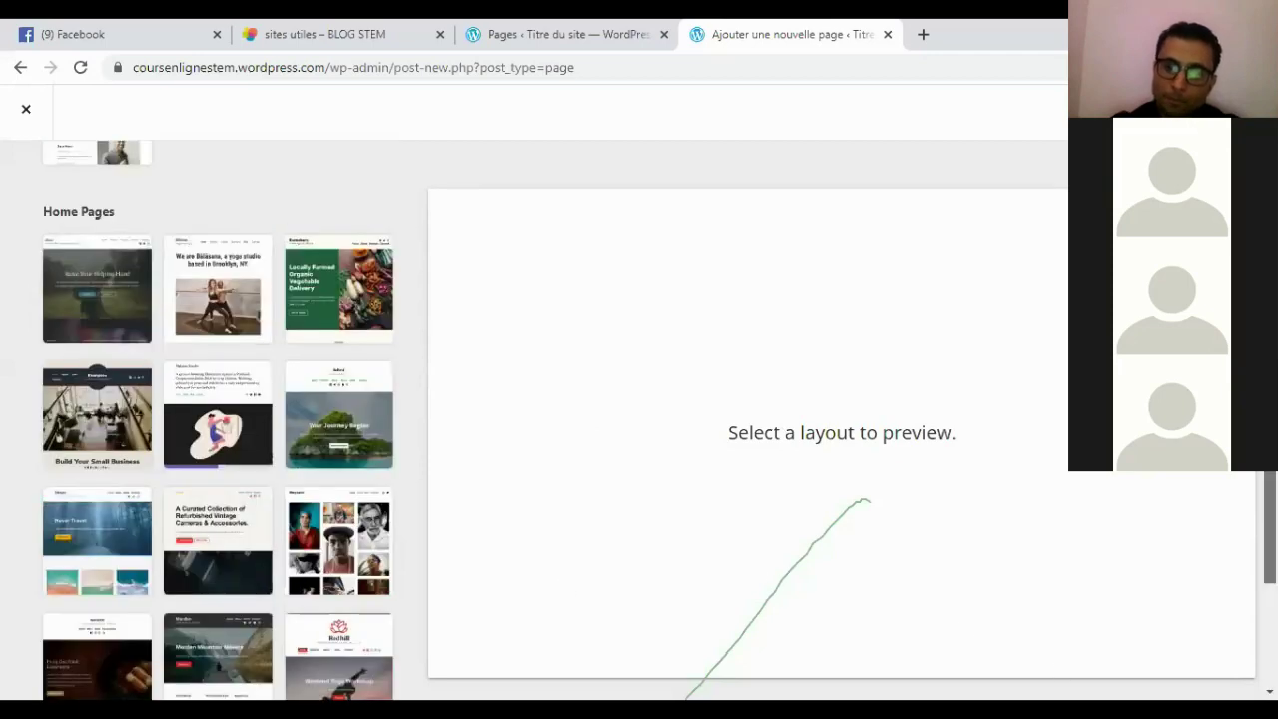
pyautogui.scroll(10, 212, 262)
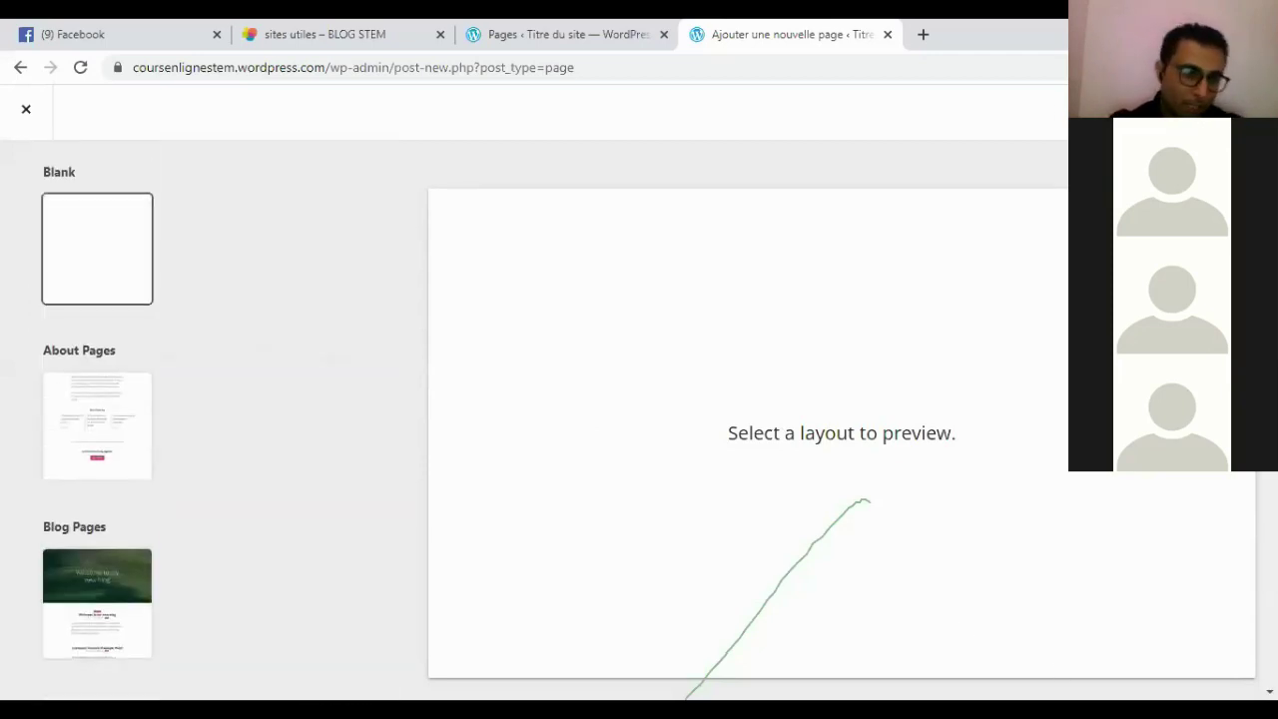
# - Use the Blank layout for the new page and title it "A propos"
pyautogui.click(69, 263)
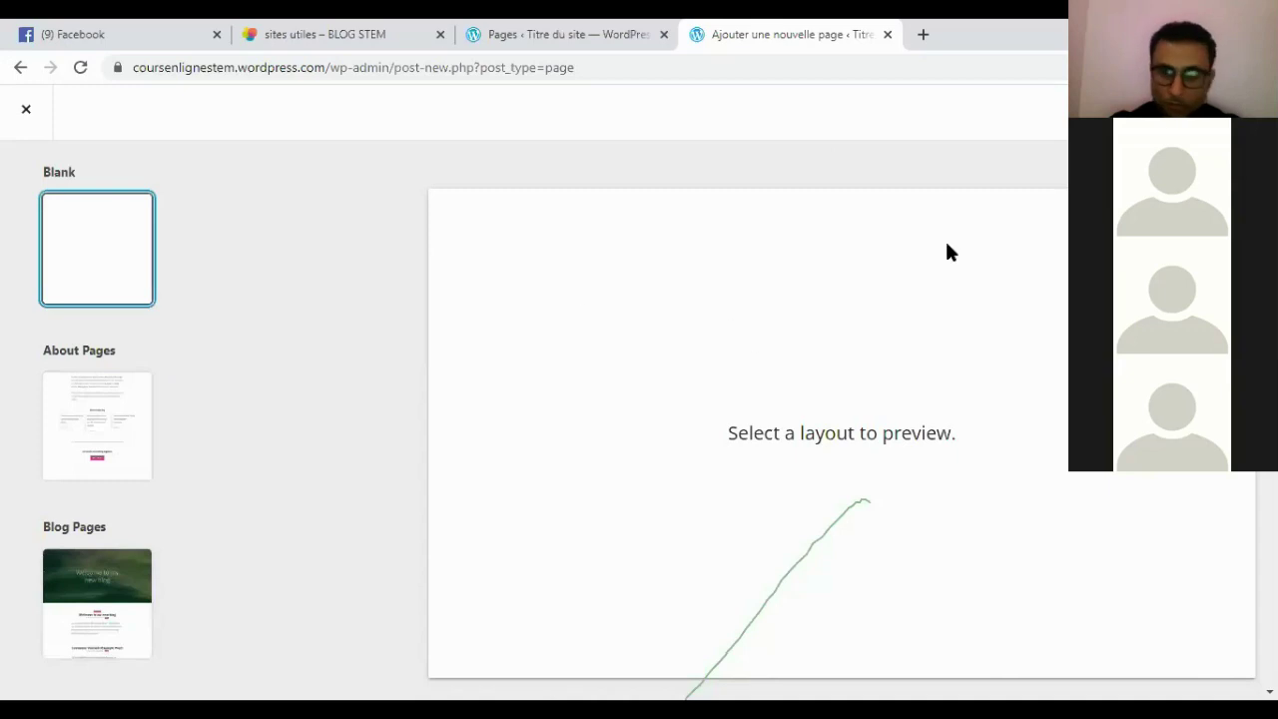
pyautogui.click(1138, 113)
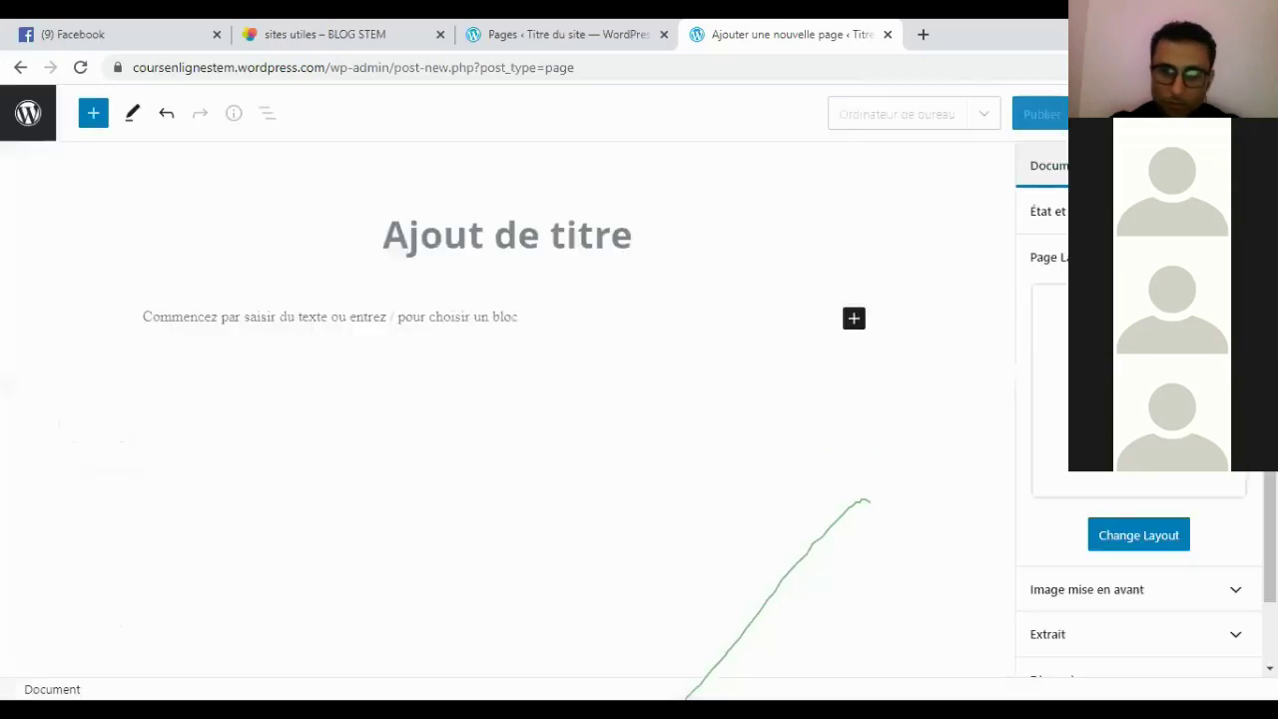
pyautogui.click(486, 250)
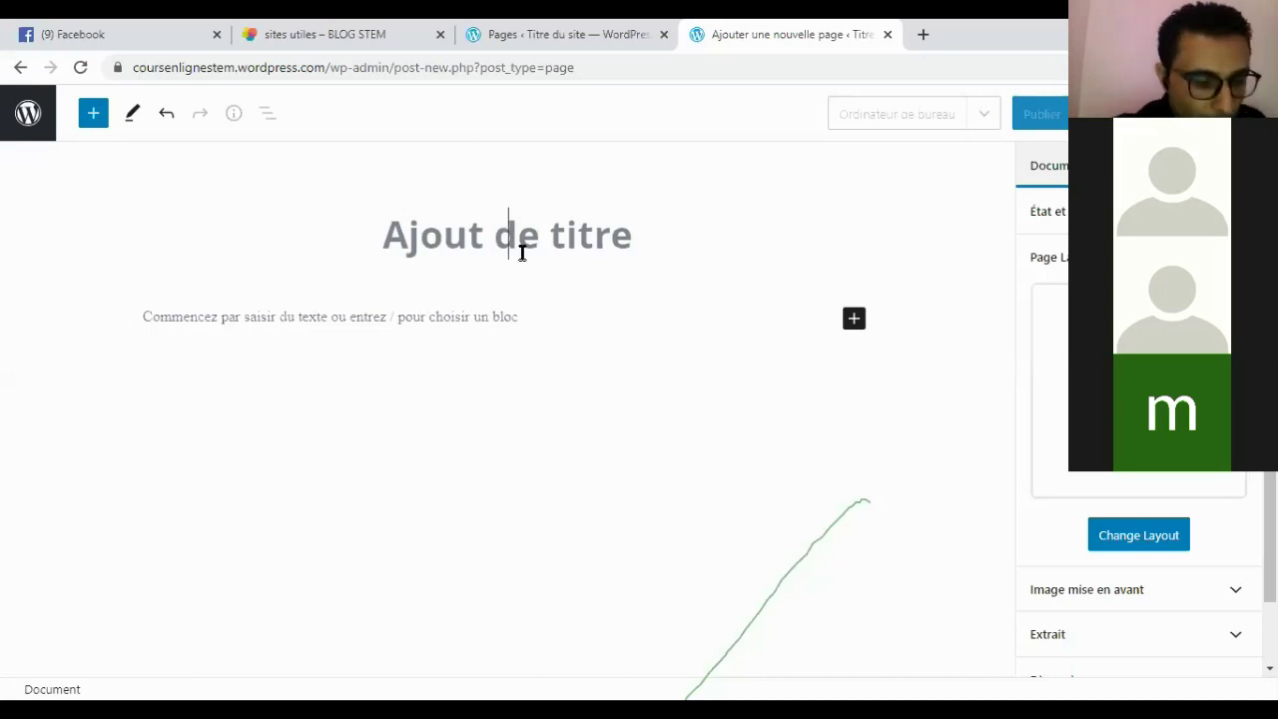
pyautogui.write('A')
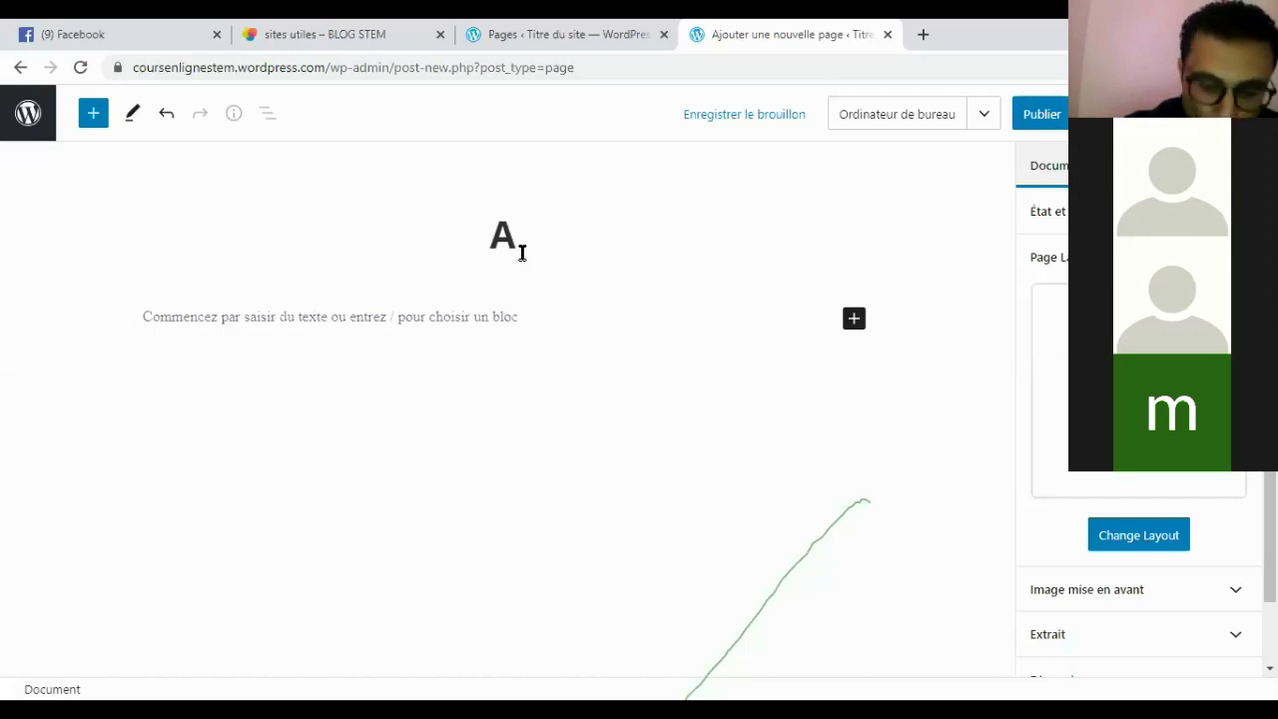
pyautogui.write('propos')
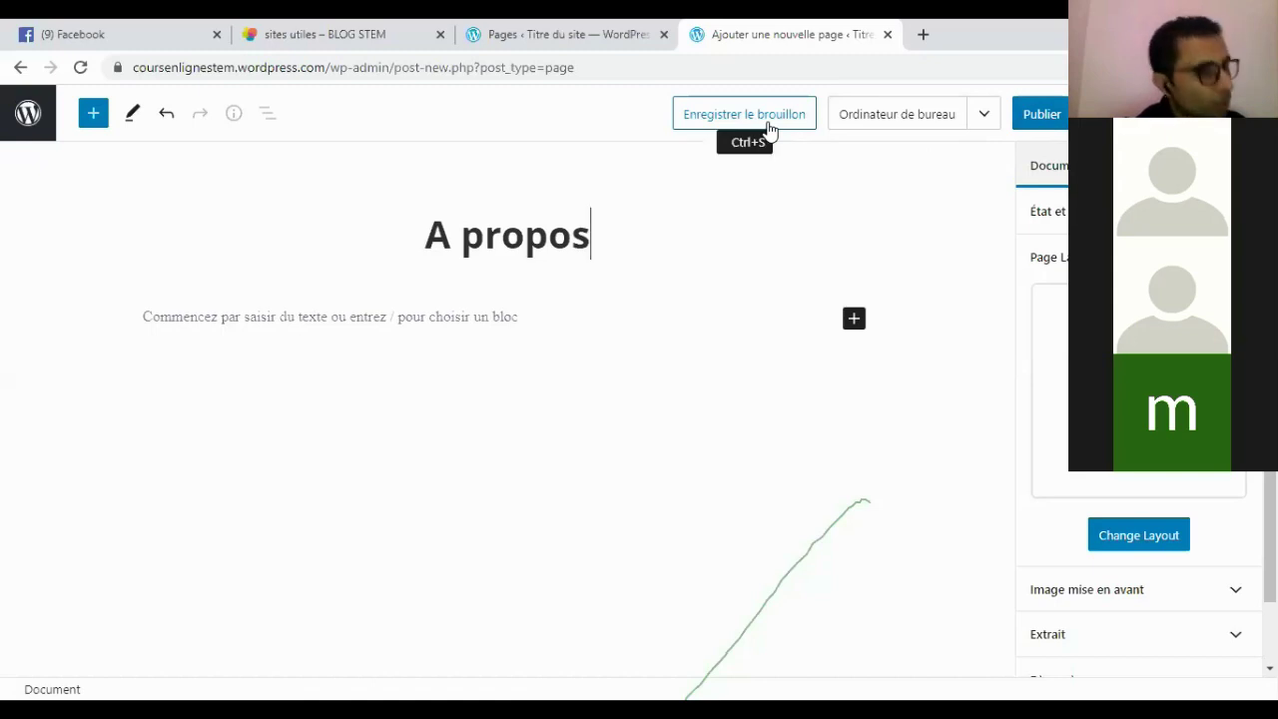
# - Check the visibility and publication date options of the A propos page and publish it immediately
pyautogui.click(1042, 115)
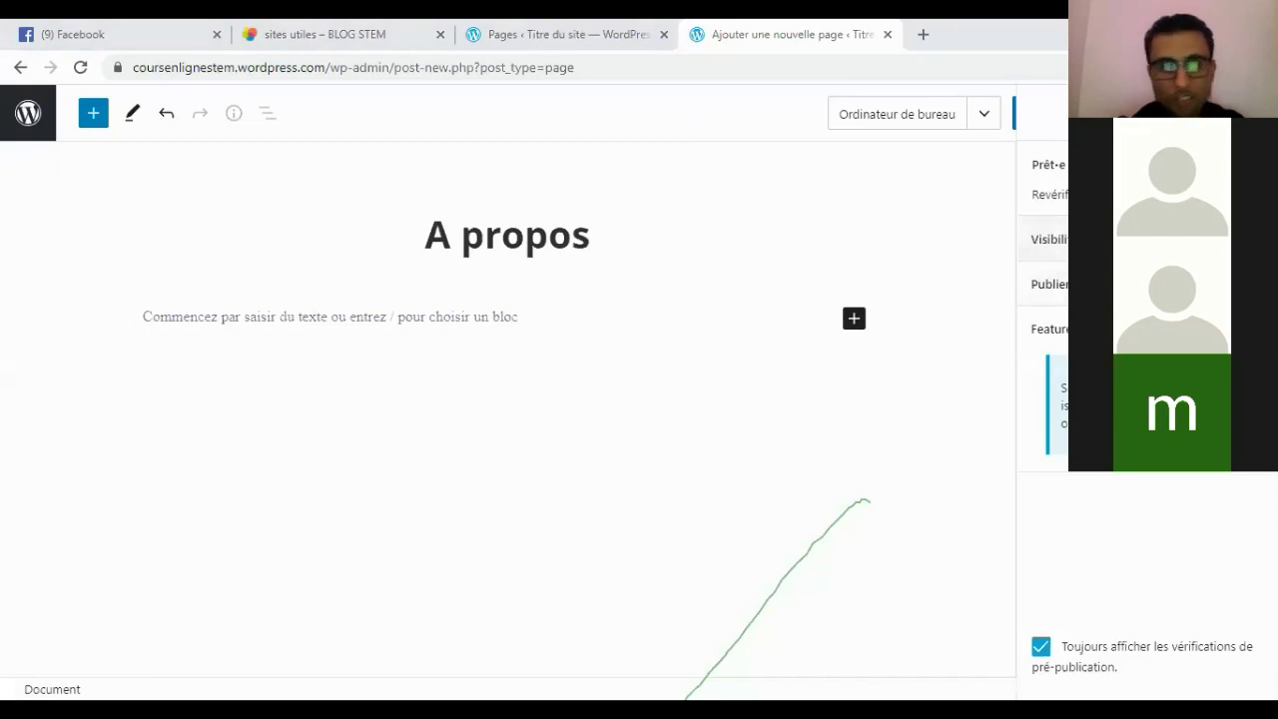
pyautogui.click(1049, 238)
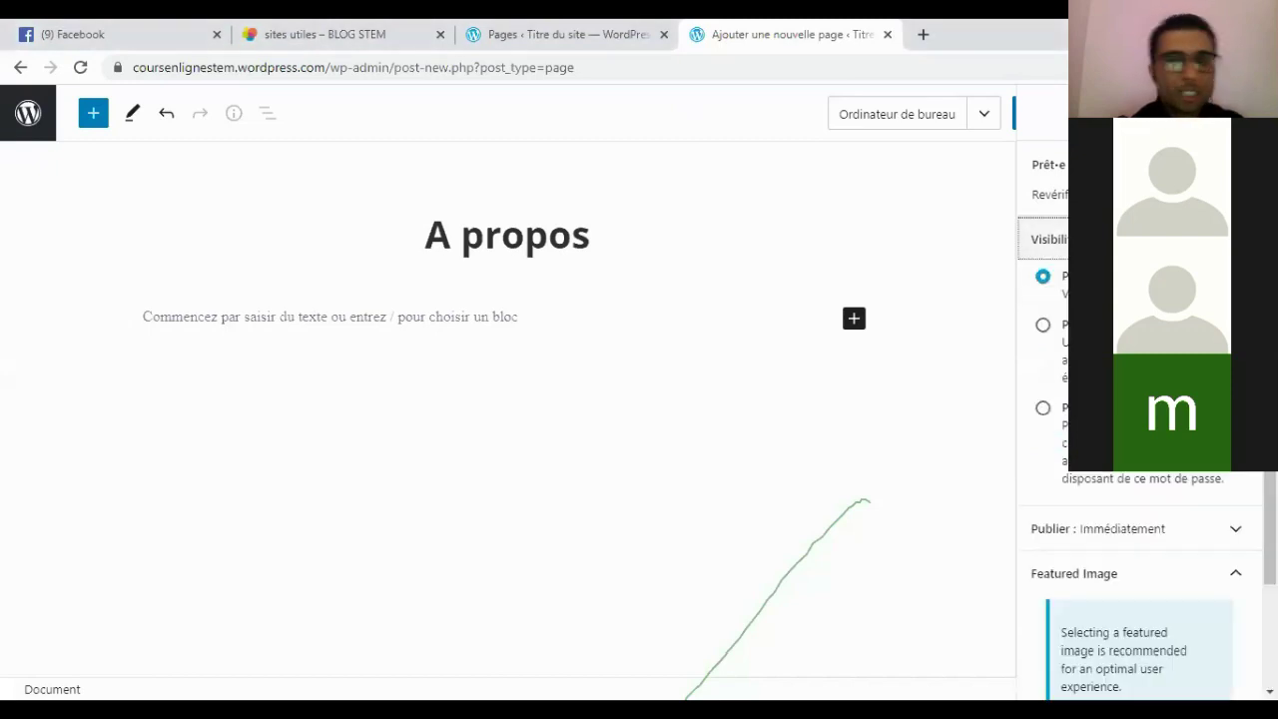
pyautogui.press('Return')
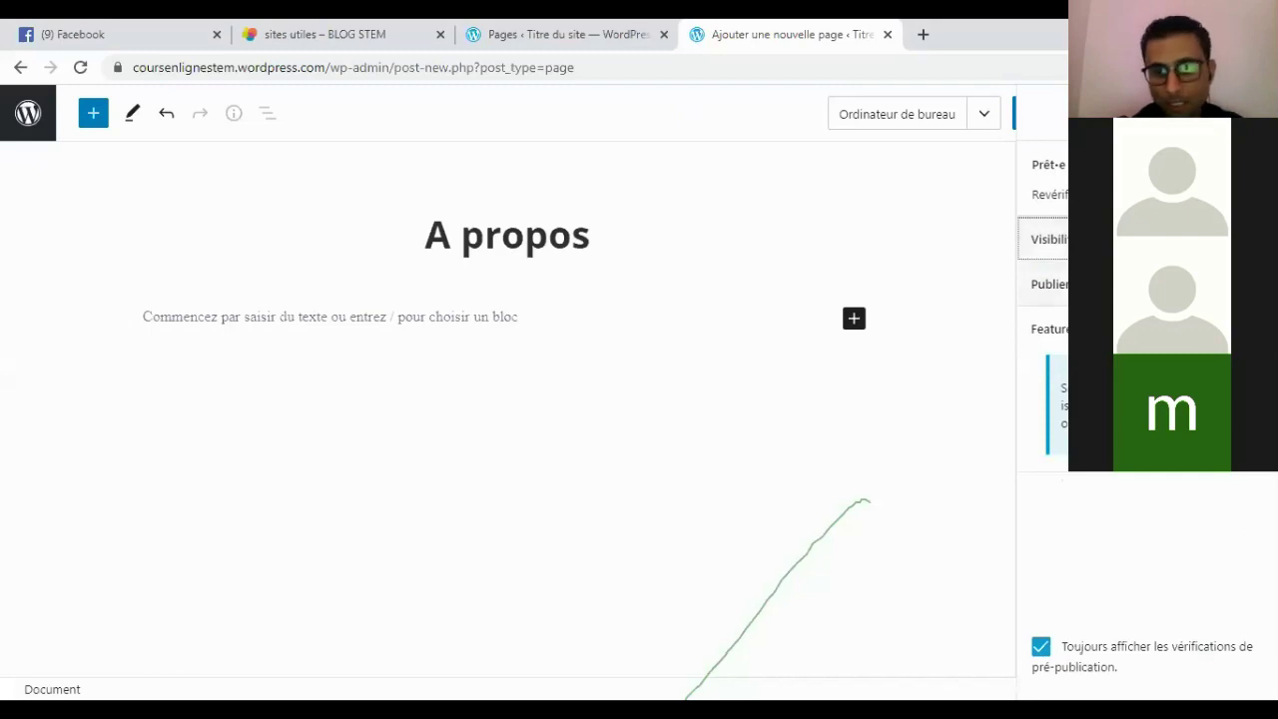
pyautogui.press('Tab')
pyautogui.press('Return')
pyautogui.press('Return')
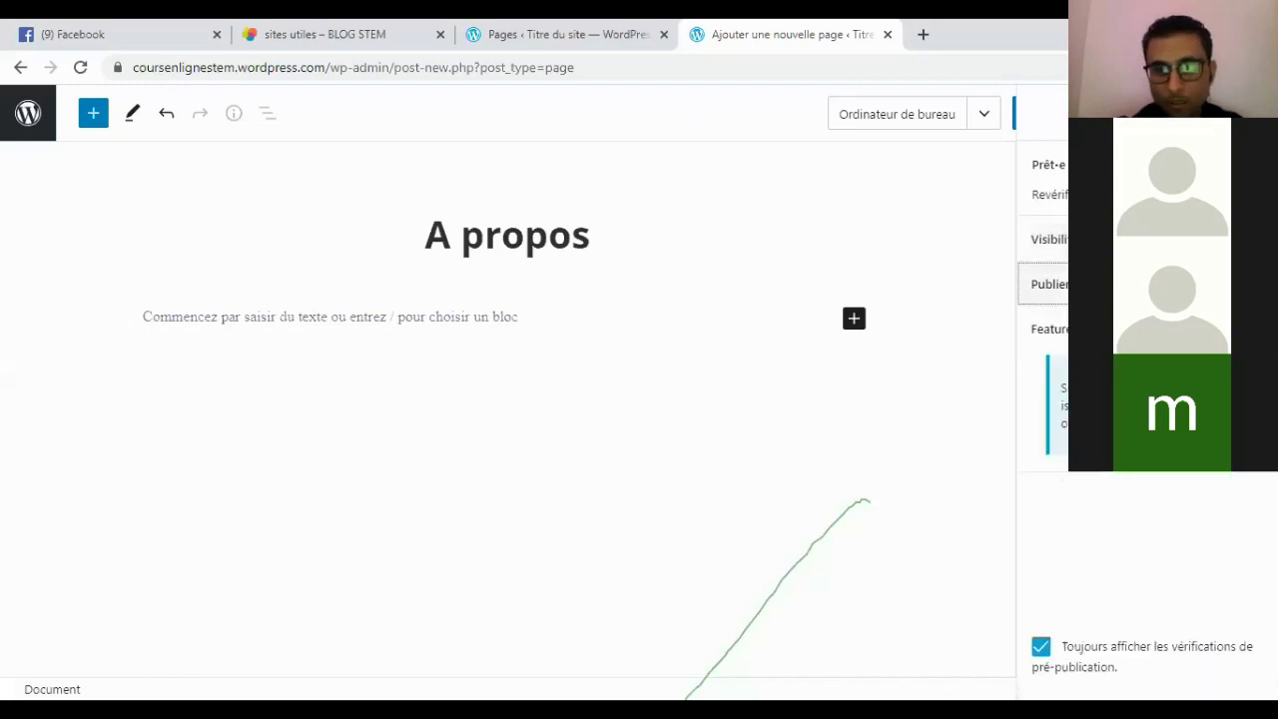
pyautogui.press('Return')
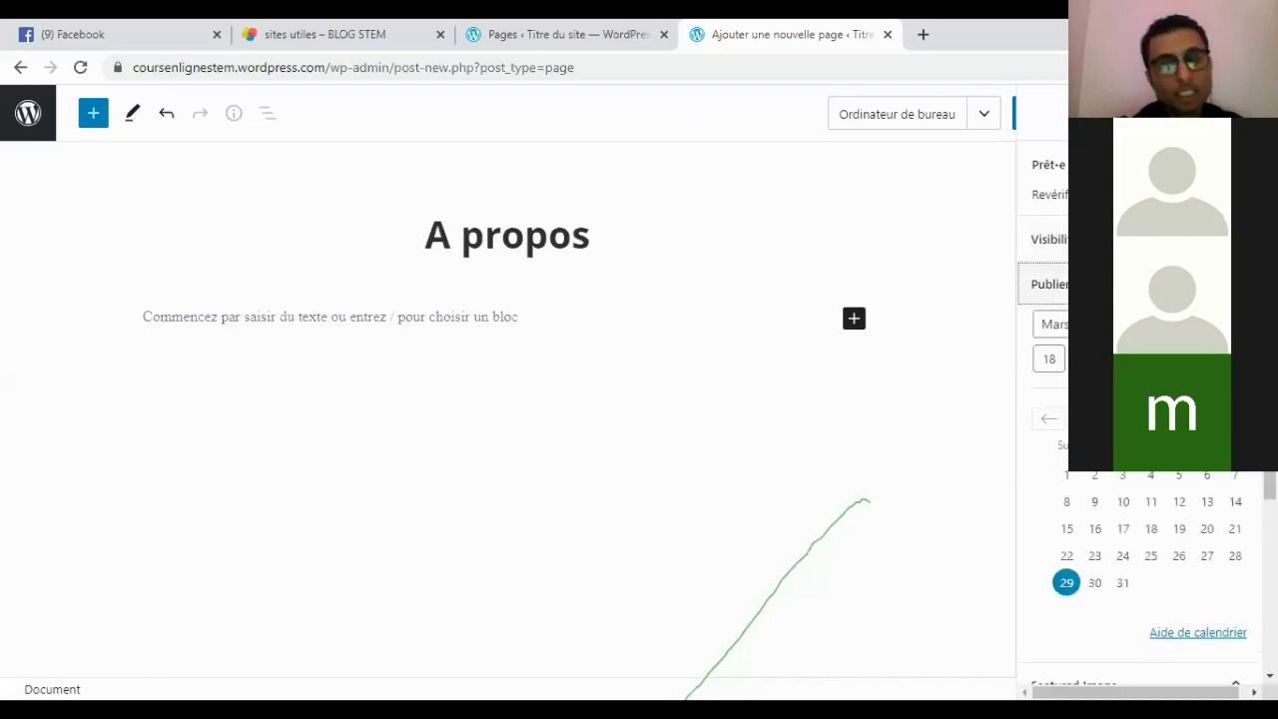
pyautogui.press('Return')
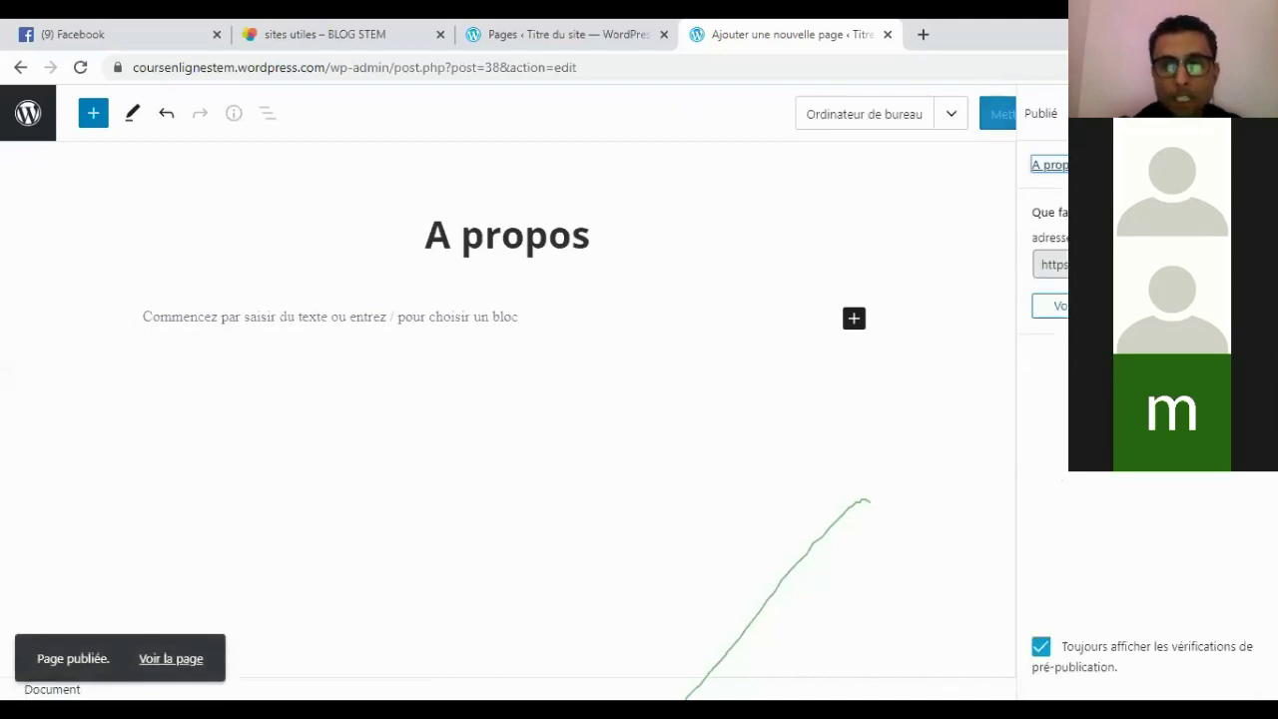
# - View the published A propos page on the site, and return to Mon site to check the list of published pages
pyautogui.press('Tab')
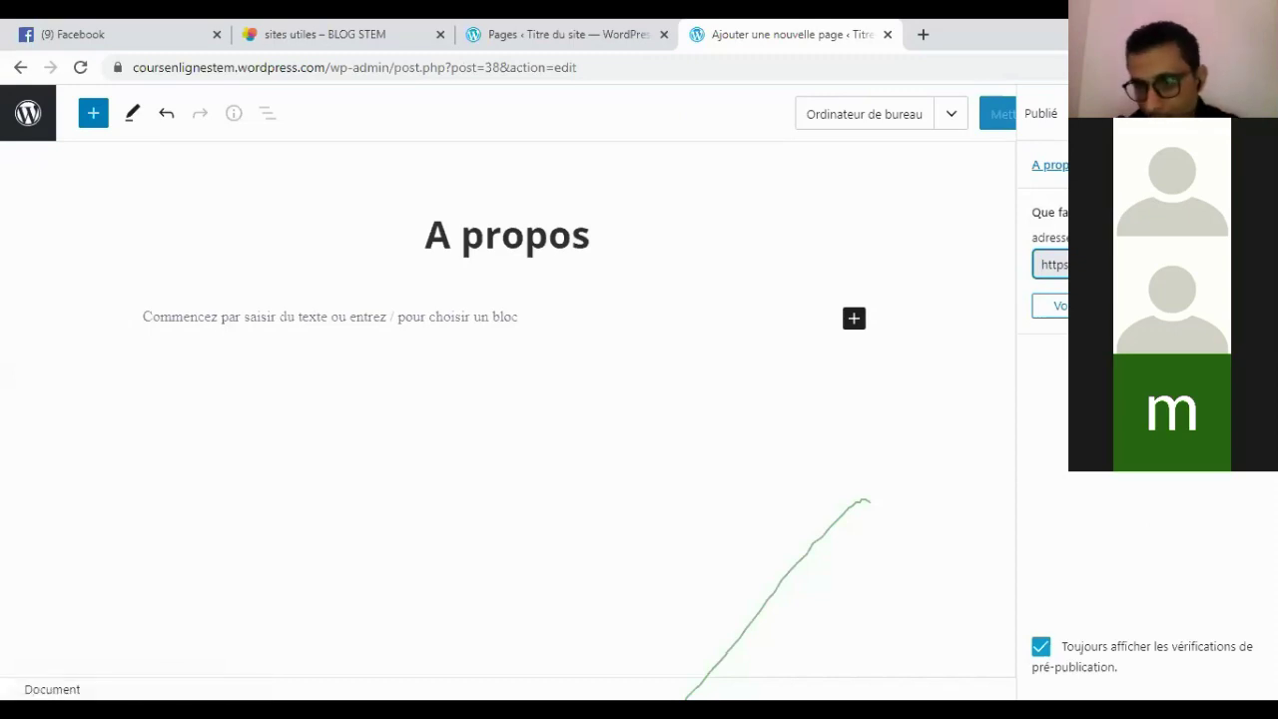
pyautogui.click(1054, 306)
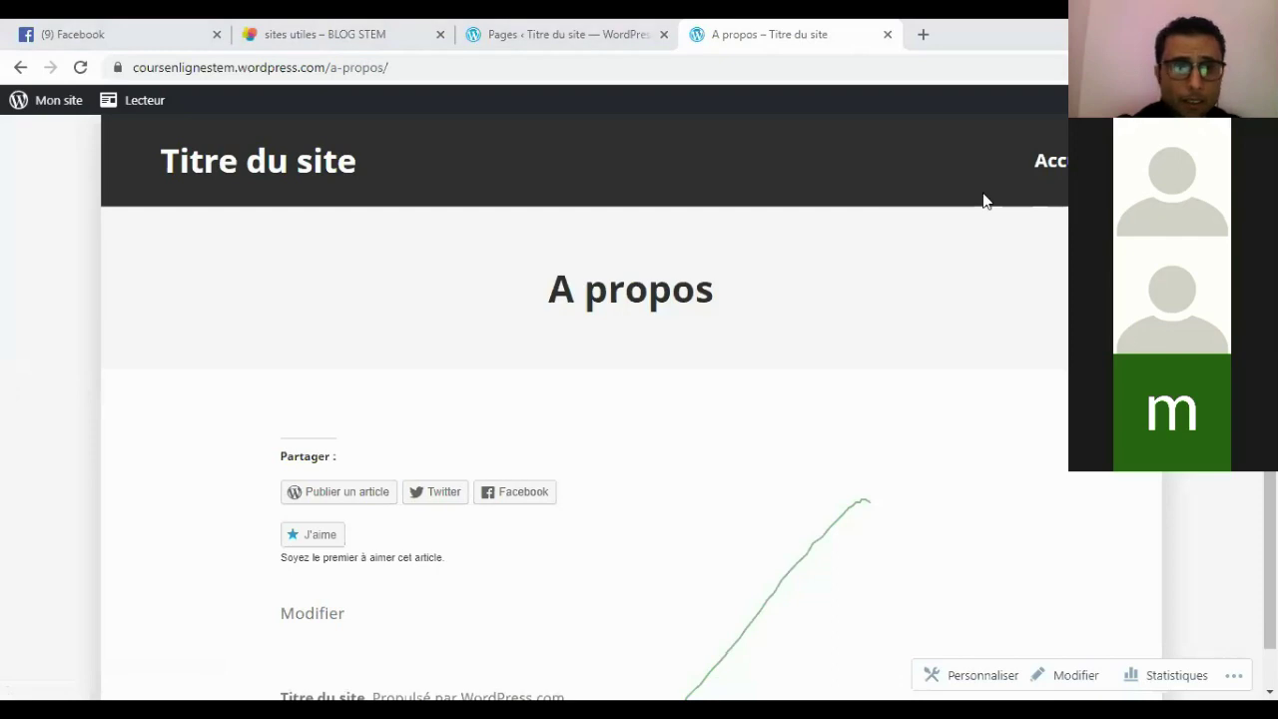
pyautogui.click(50, 106)
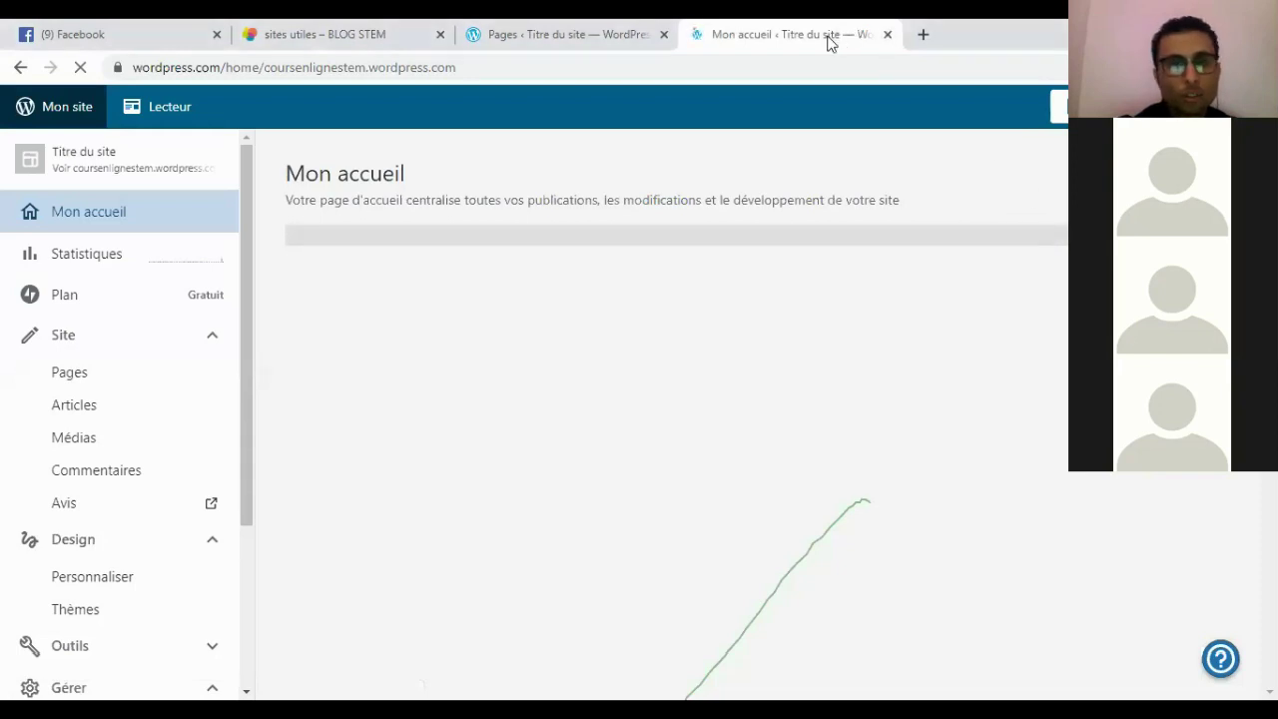
pyautogui.click(590, 30)
pyautogui.click(780, 30)
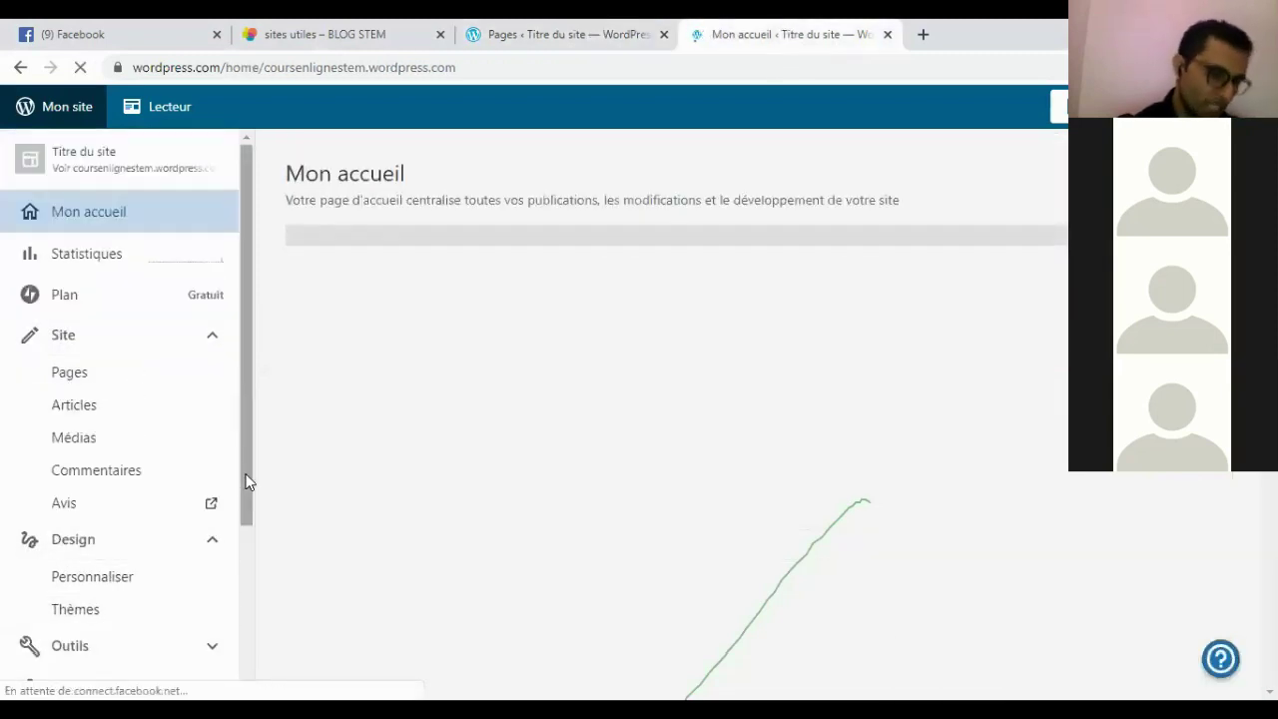
pyautogui.moveTo(245, 485); pyautogui.dragTo(238, 451)
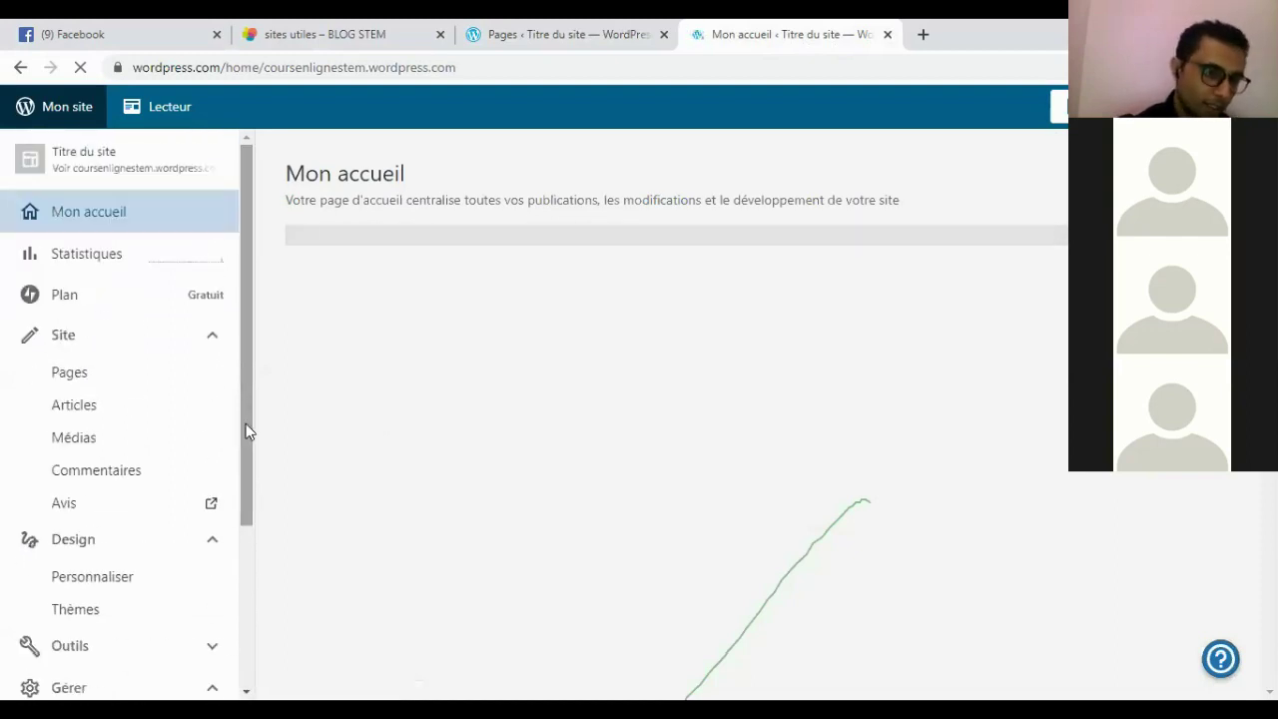
pyautogui.click(111, 382)
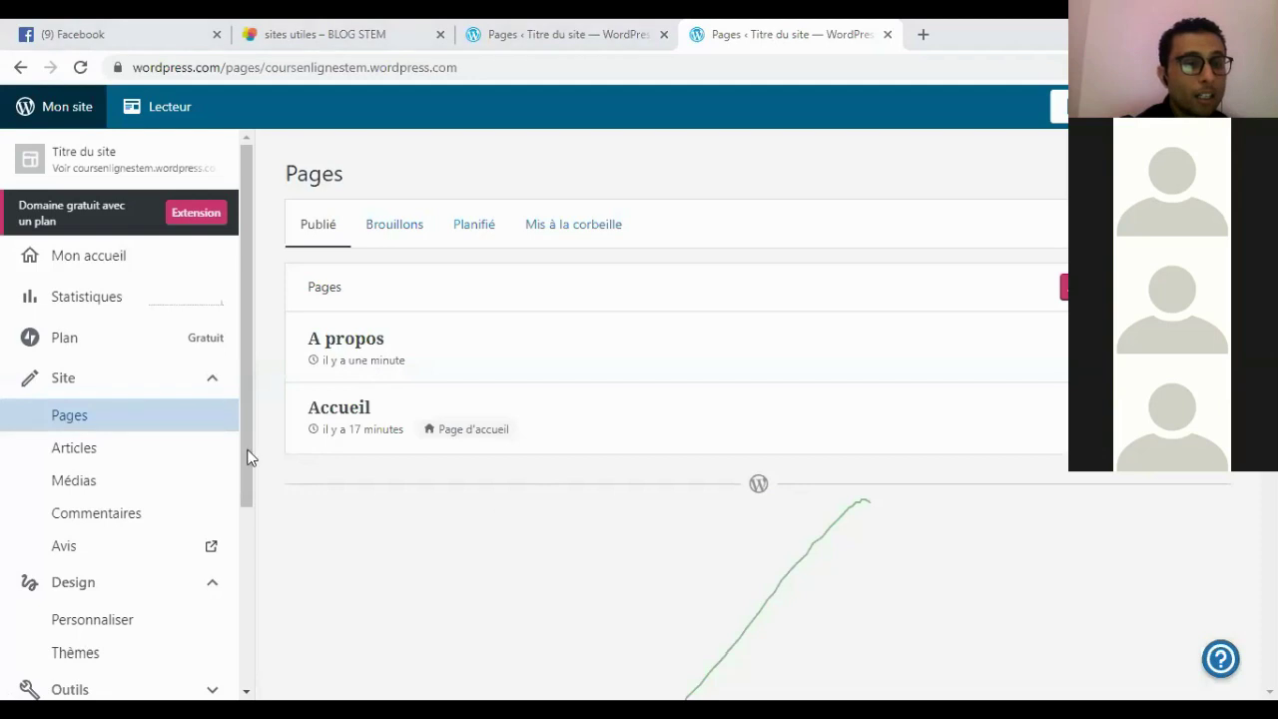
pyautogui.click(147, 425)
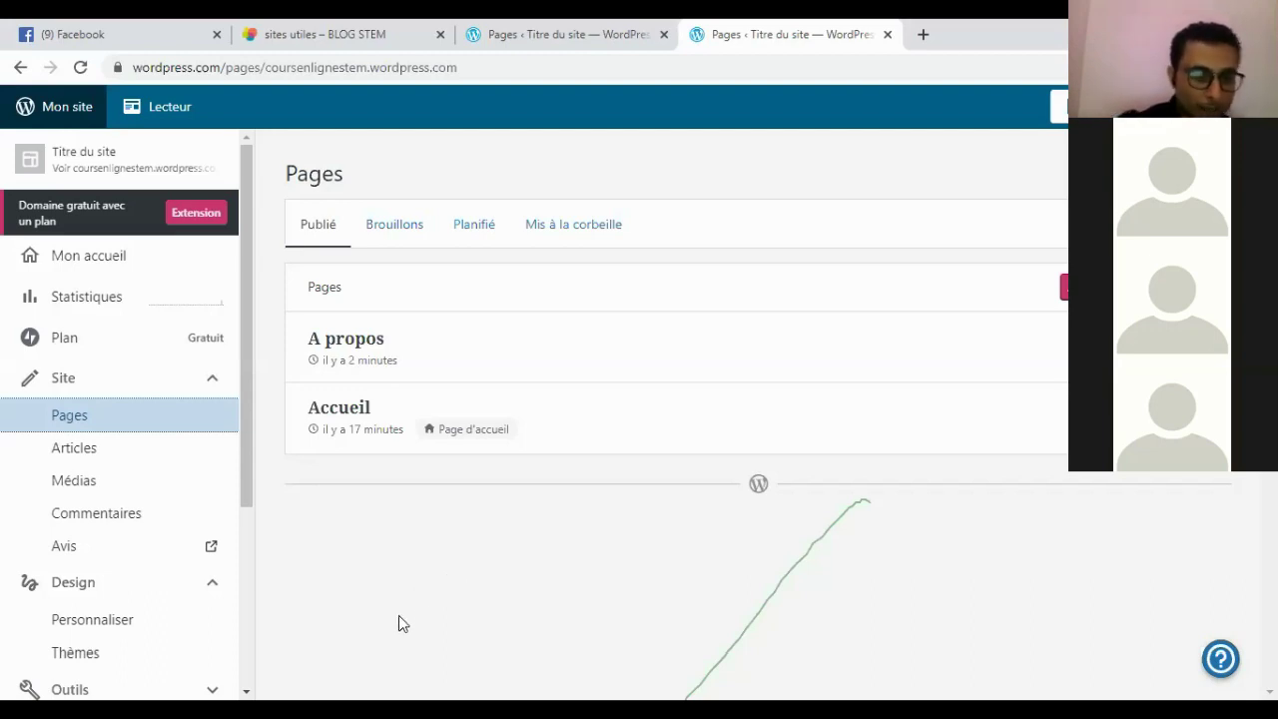
# - Open the site's general settings (Réglages) and set the site title to "BLOG STEM"
pyautogui.scroll(-1, 244, 533)
pyautogui.moveTo(244, 533); pyautogui.dragTo(225, 649)
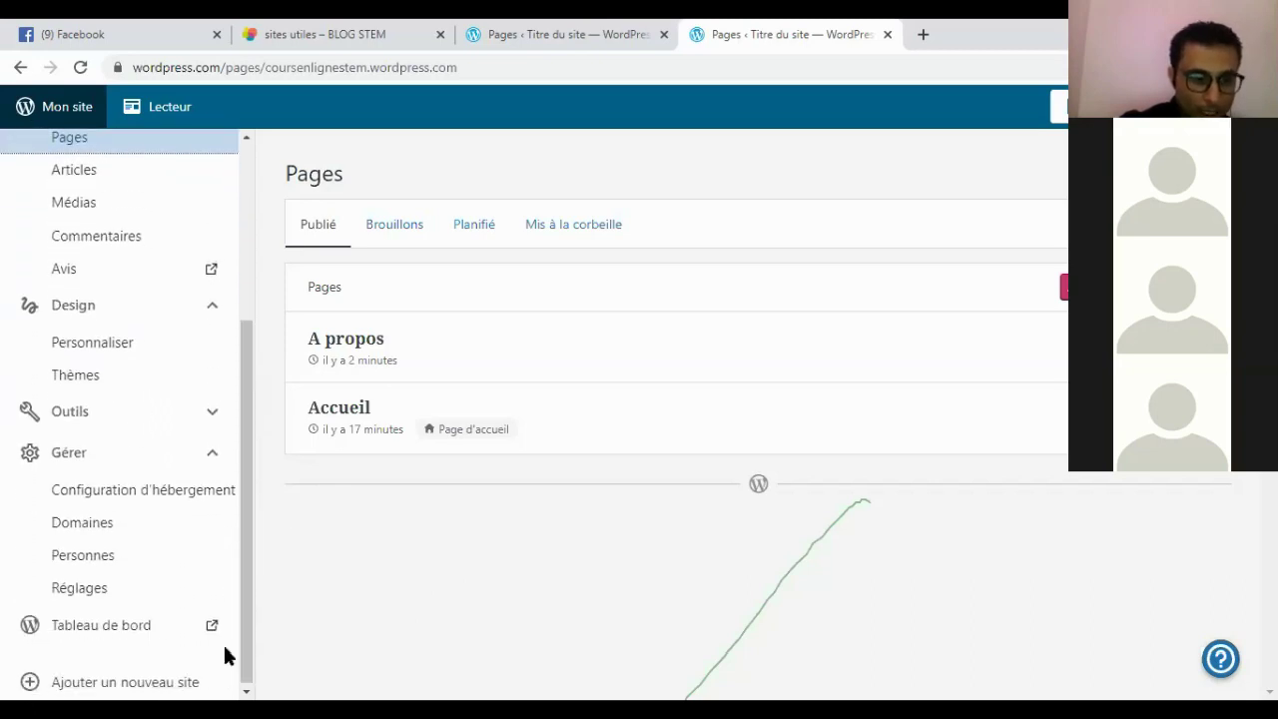
pyautogui.click(123, 587)
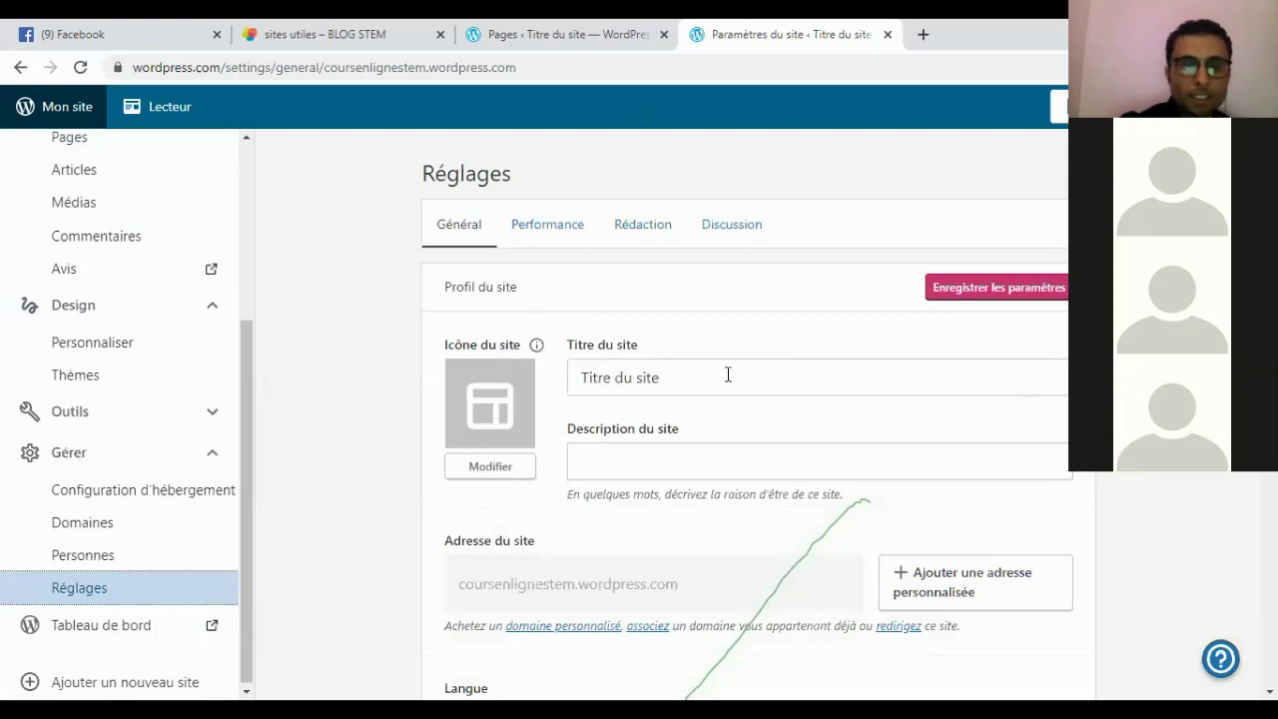
pyautogui.moveTo(687, 374); pyautogui.dragTo(544, 380)
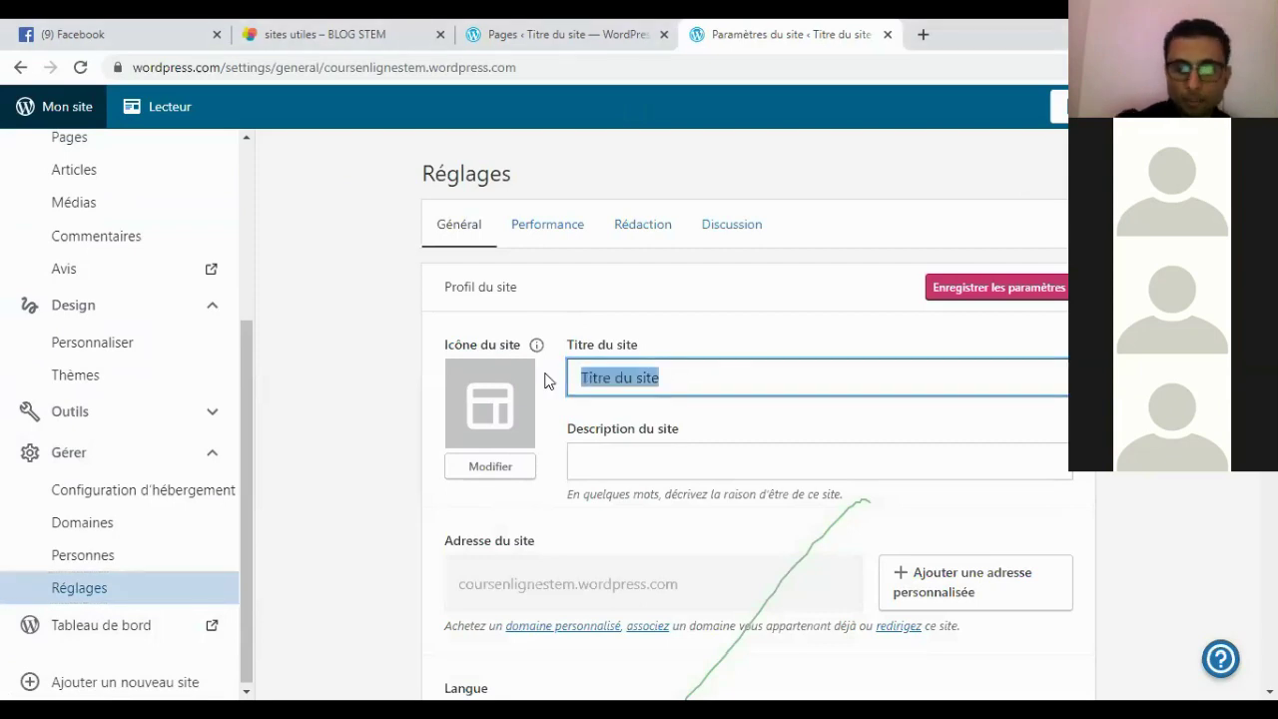
pyautogui.press('BackSpace')
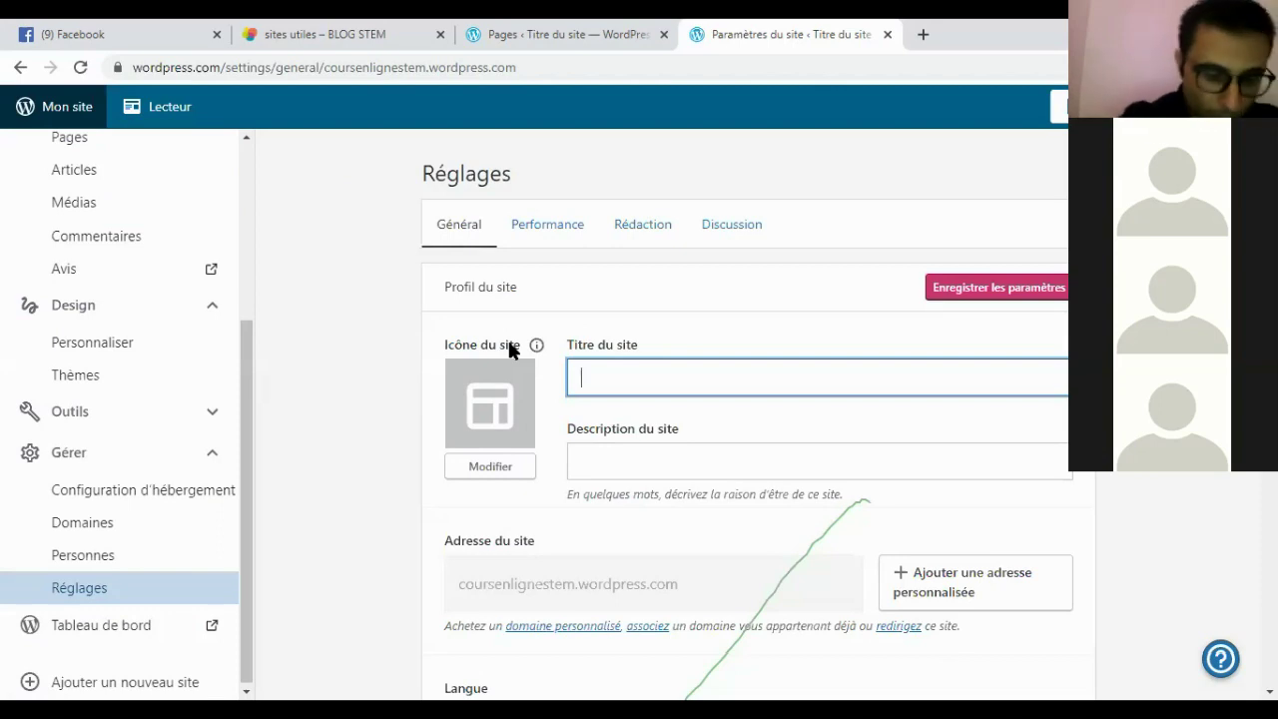
pyautogui.write('GLOG')
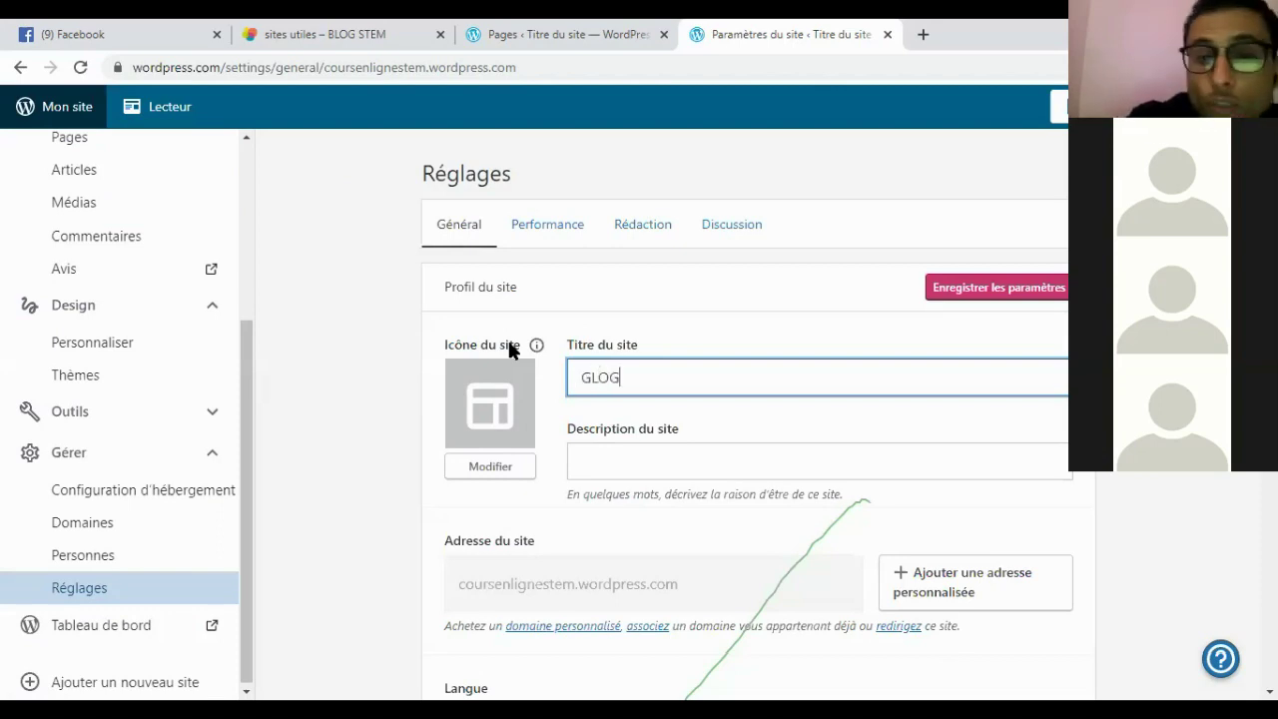
pyautogui.press('BackSpace')
pyautogui.press('BackSpace')
pyautogui.press('BackSpace')
pyautogui.press('BackSpace')
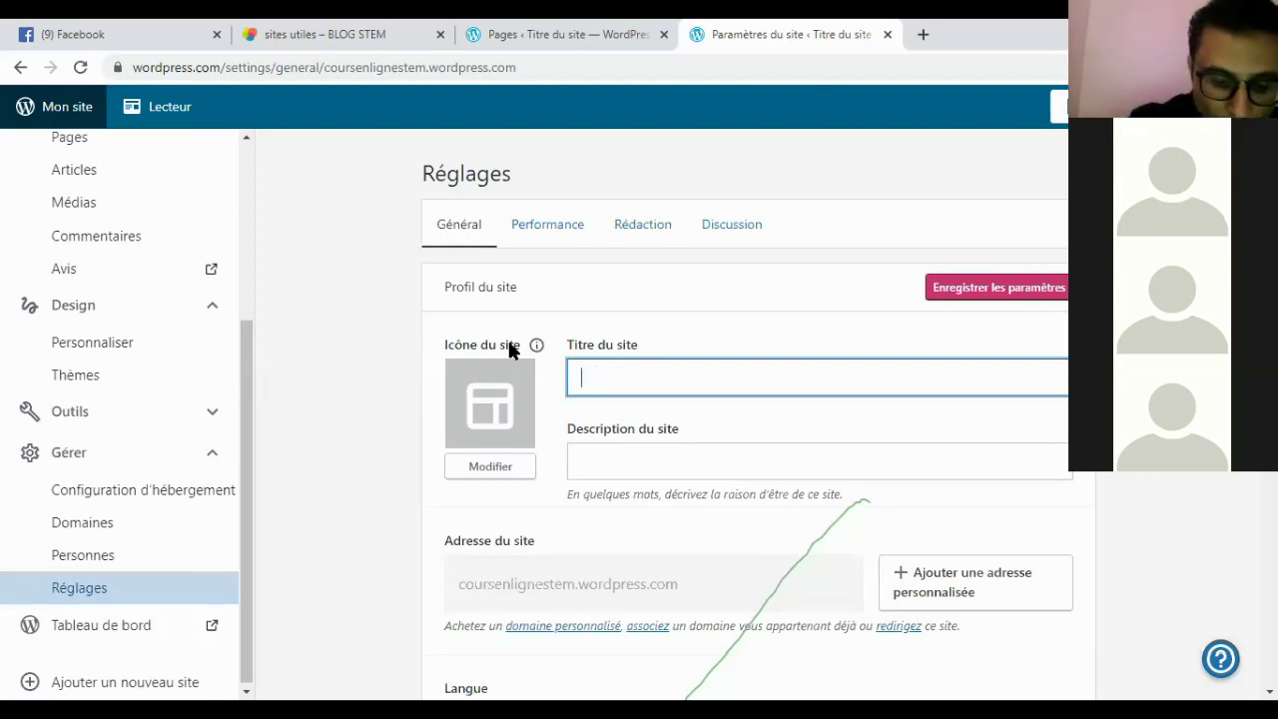
pyautogui.write('BLOG')
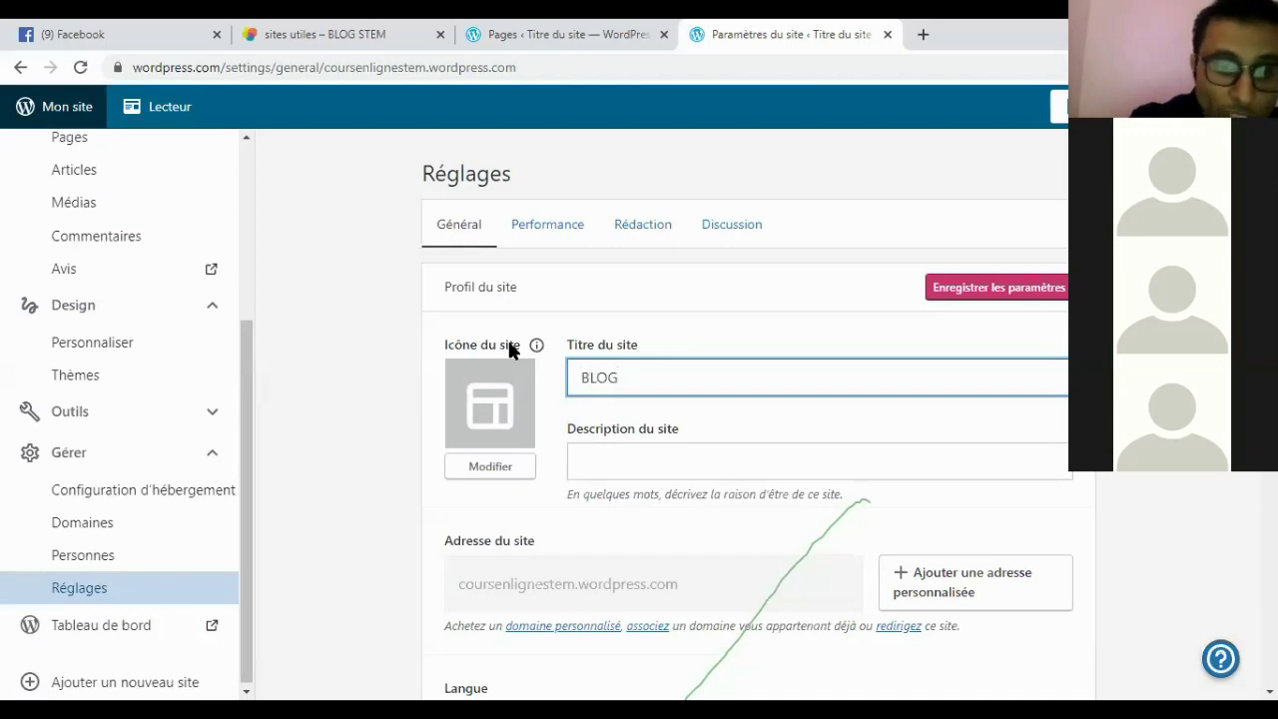
pyautogui.write(' STEM')
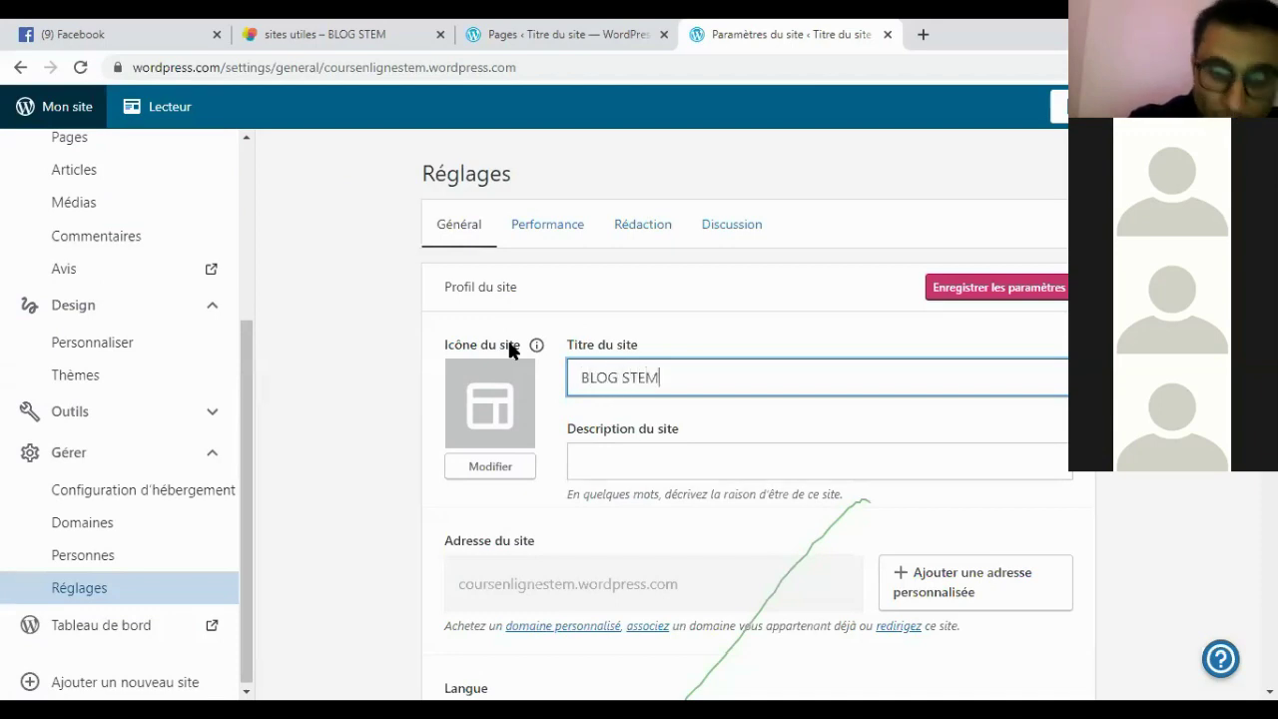
# - Set the site description to "Formation Développement Web"
pyautogui.click(585, 459)
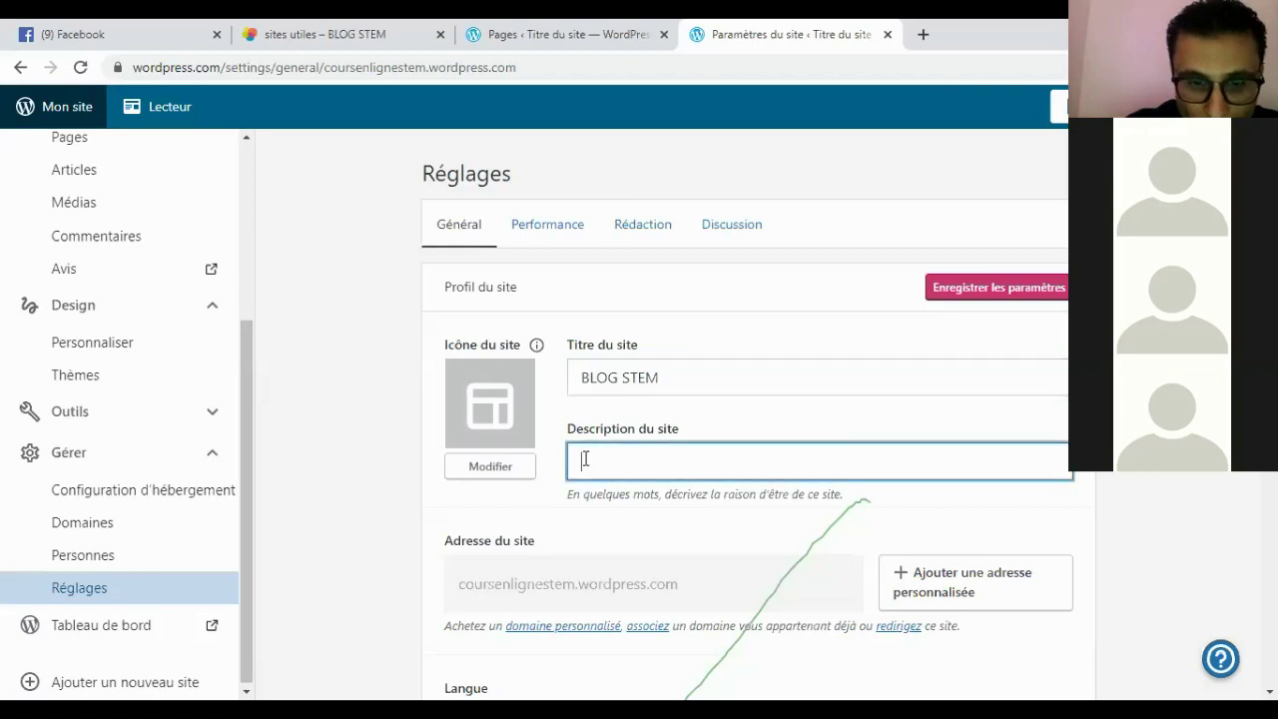
pyautogui.write('Suite')
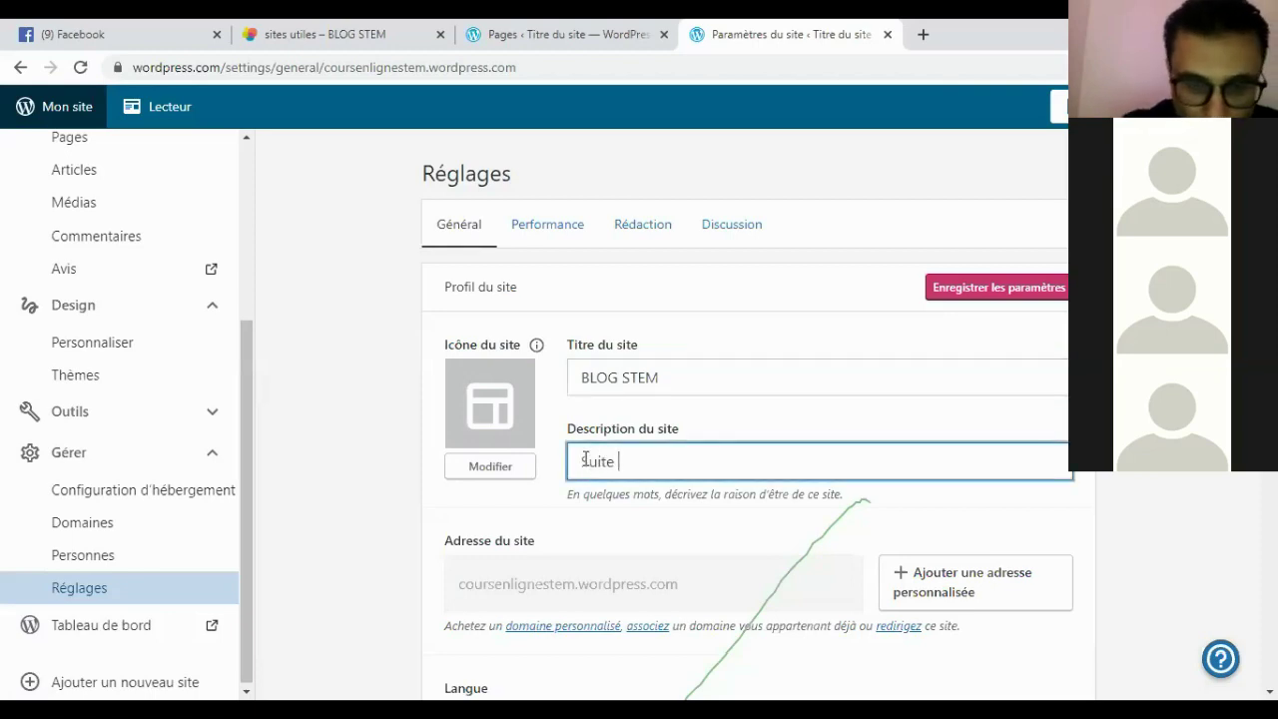
pyautogui.press('BackSpace')
pyautogui.press('BackSpace')
pyautogui.press('BackSpace')
pyautogui.press('BackSpace')
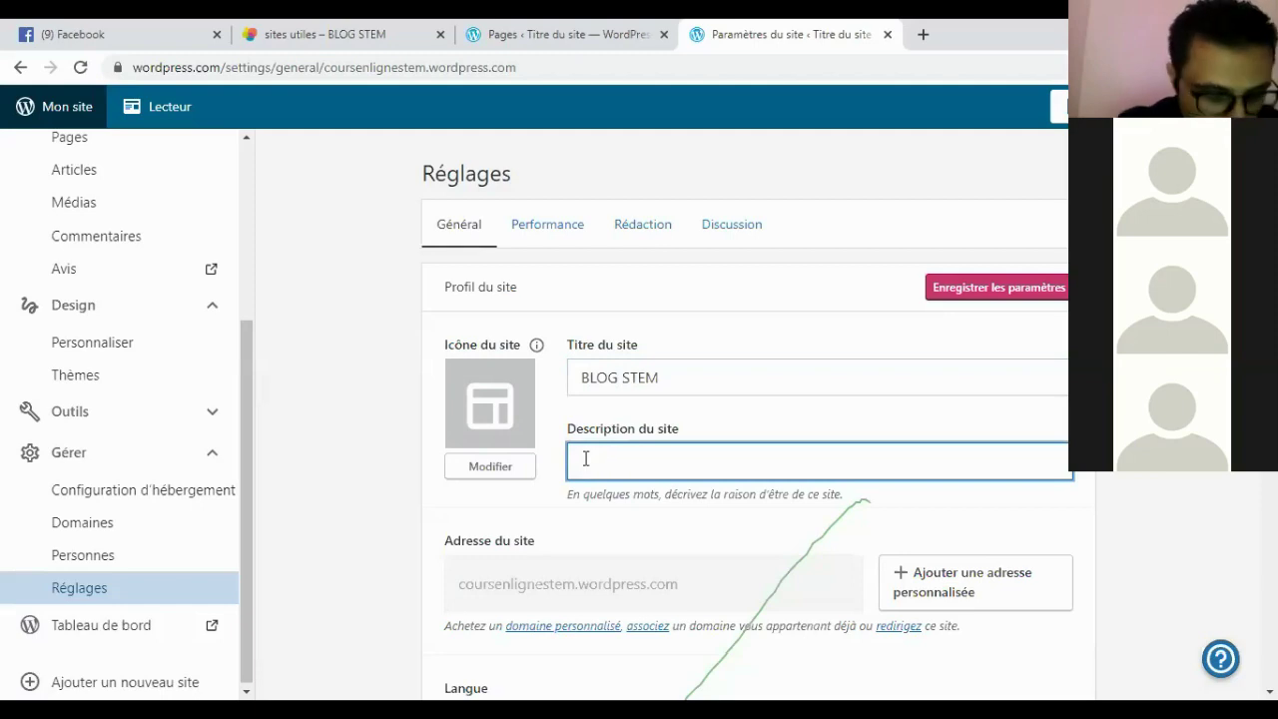
pyautogui.write('Format')
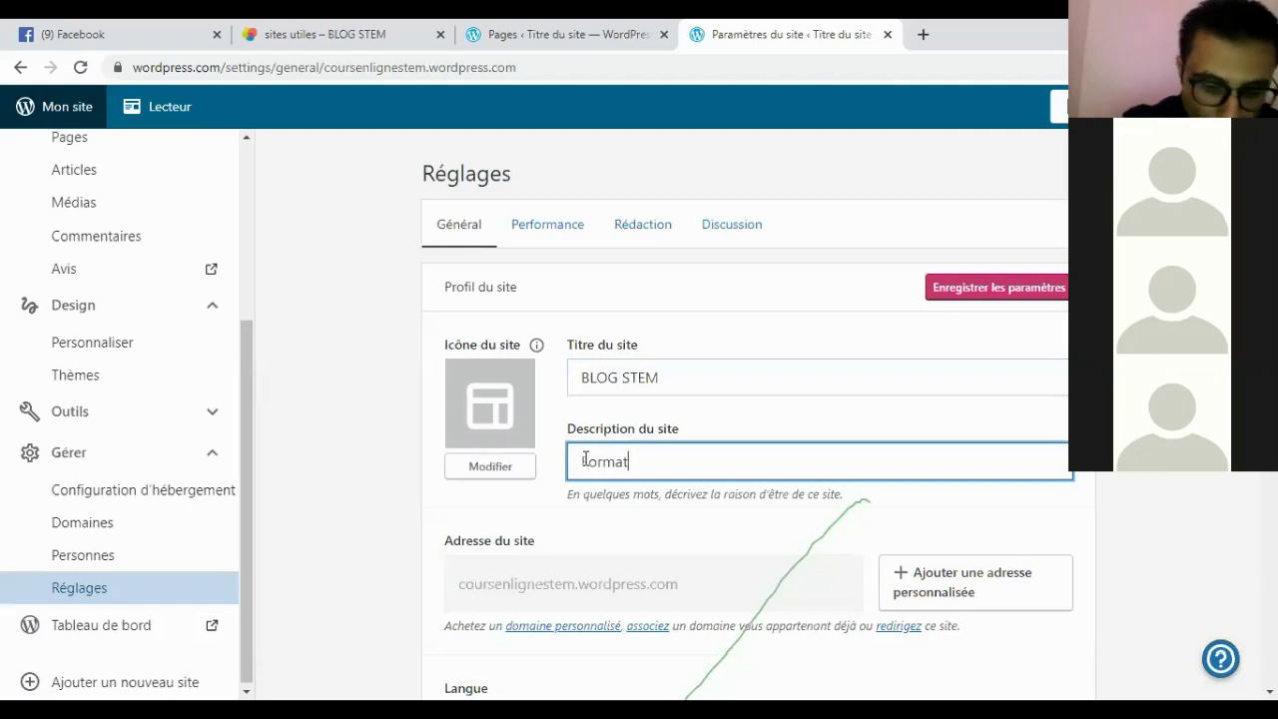
pyautogui.write('ion ')
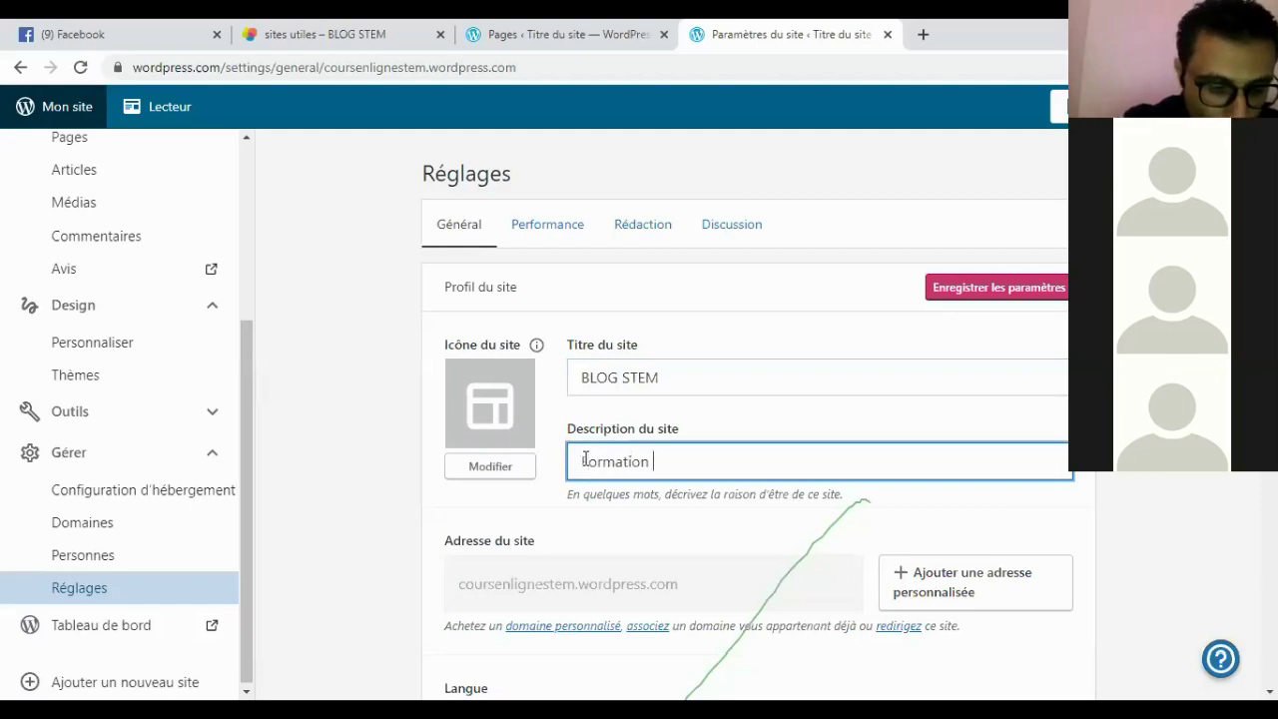
pyautogui.write('Dév')
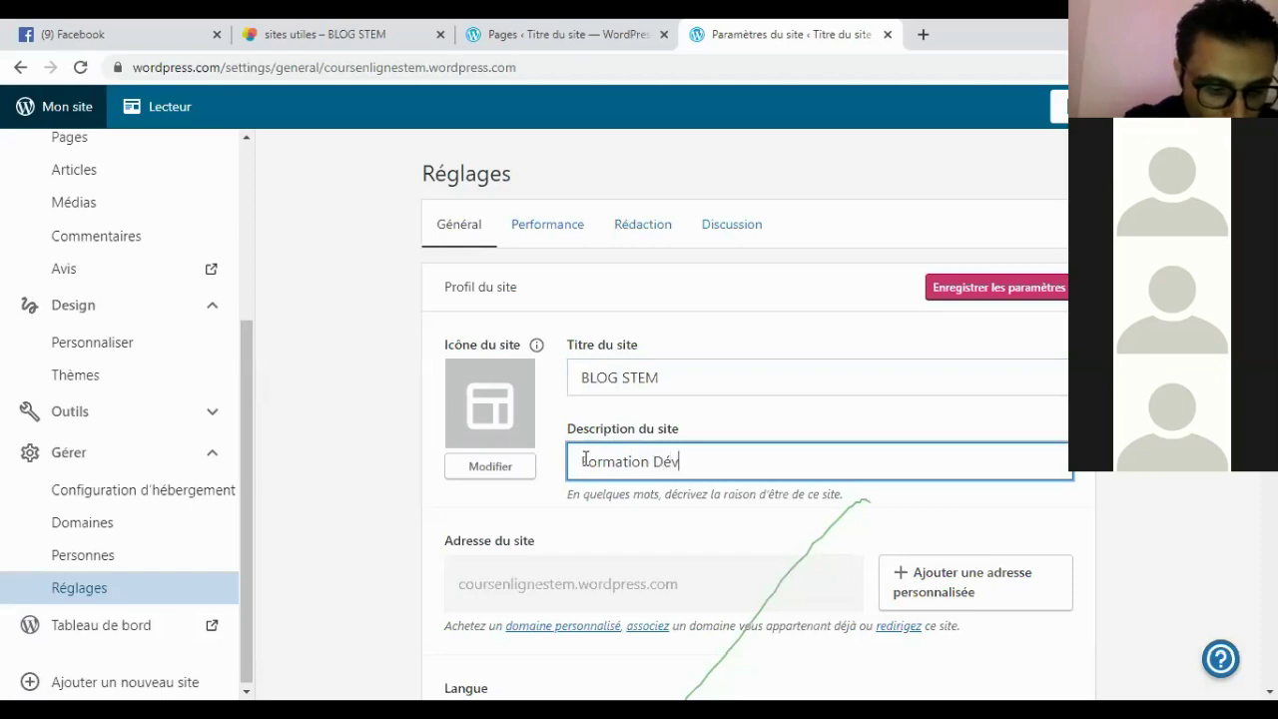
pyautogui.write('elp')
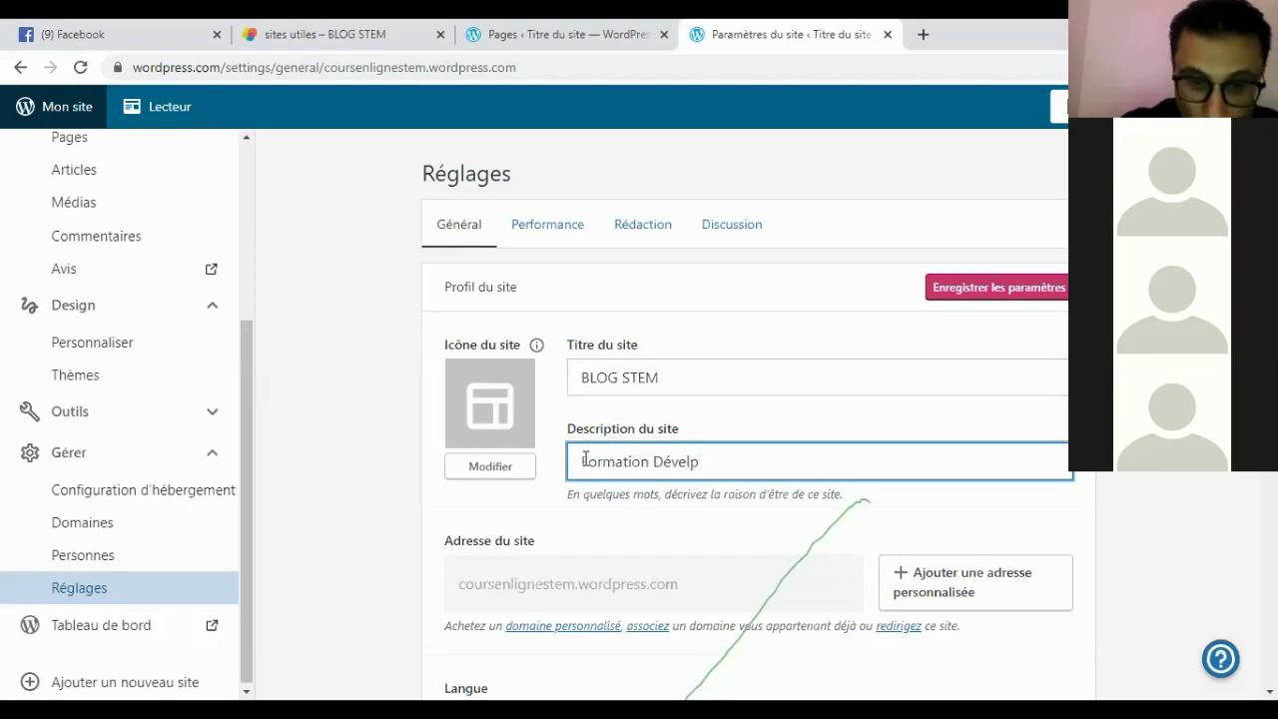
pyautogui.press('BackSpace')
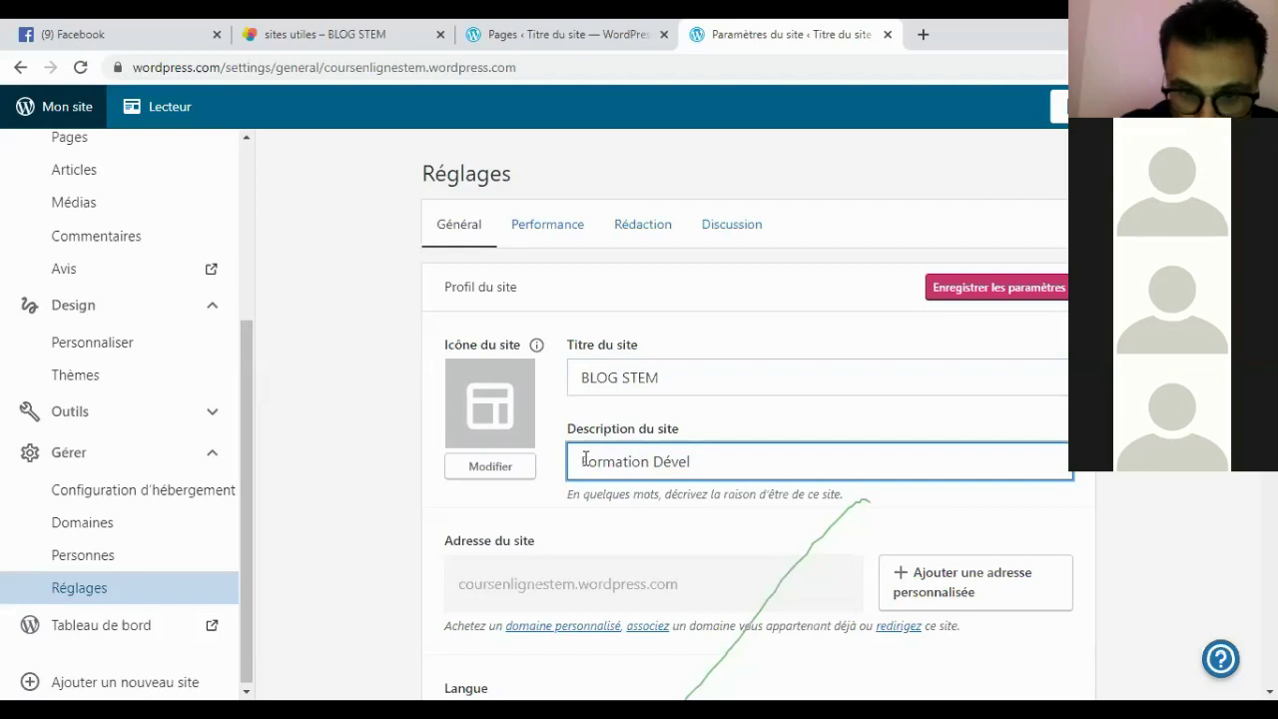
pyautogui.write('oppeme')
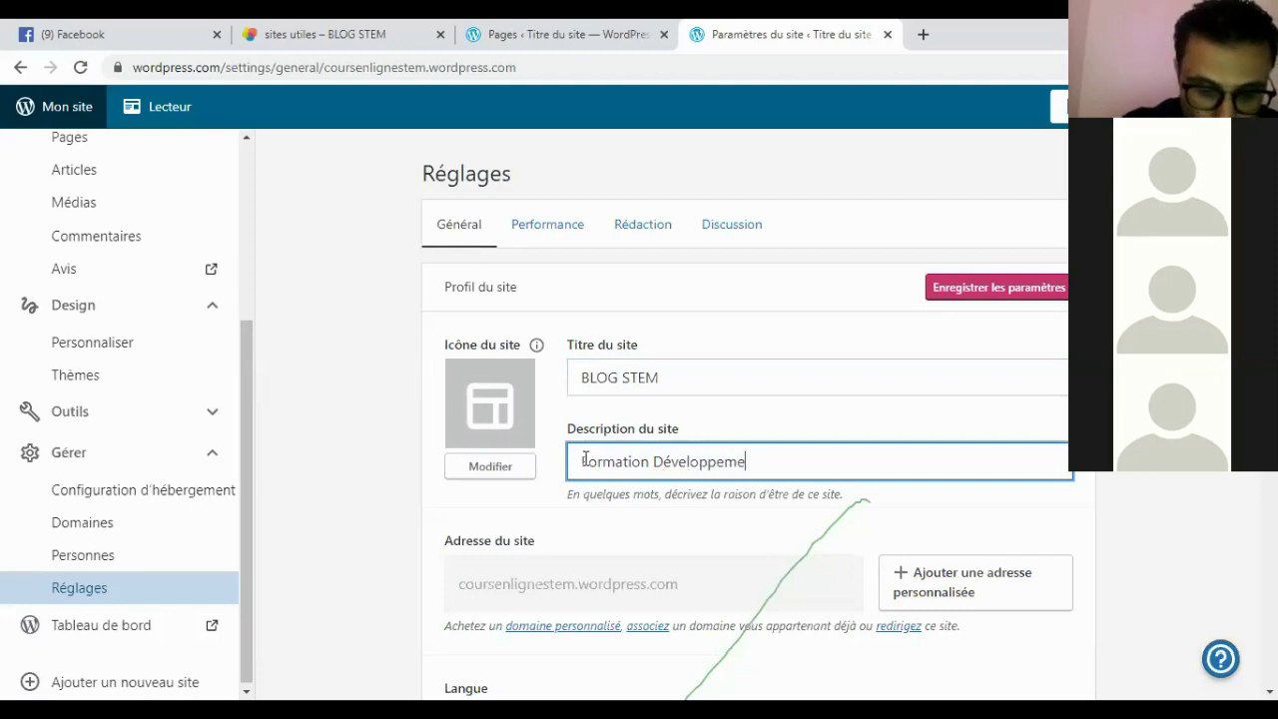
pyautogui.write('nt Web')
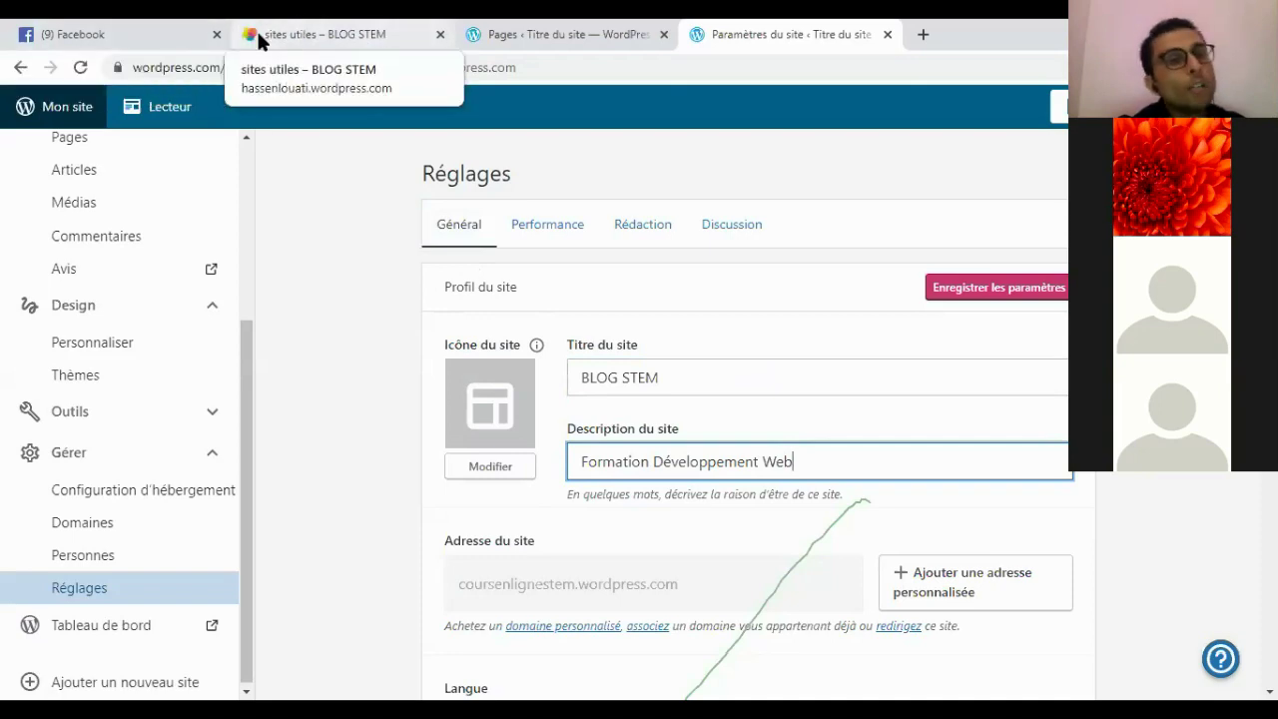
# - Examine the images available for the site icon and compare with the icon of the existing BLOG STEM site's A propos page
pyautogui.click(499, 445)
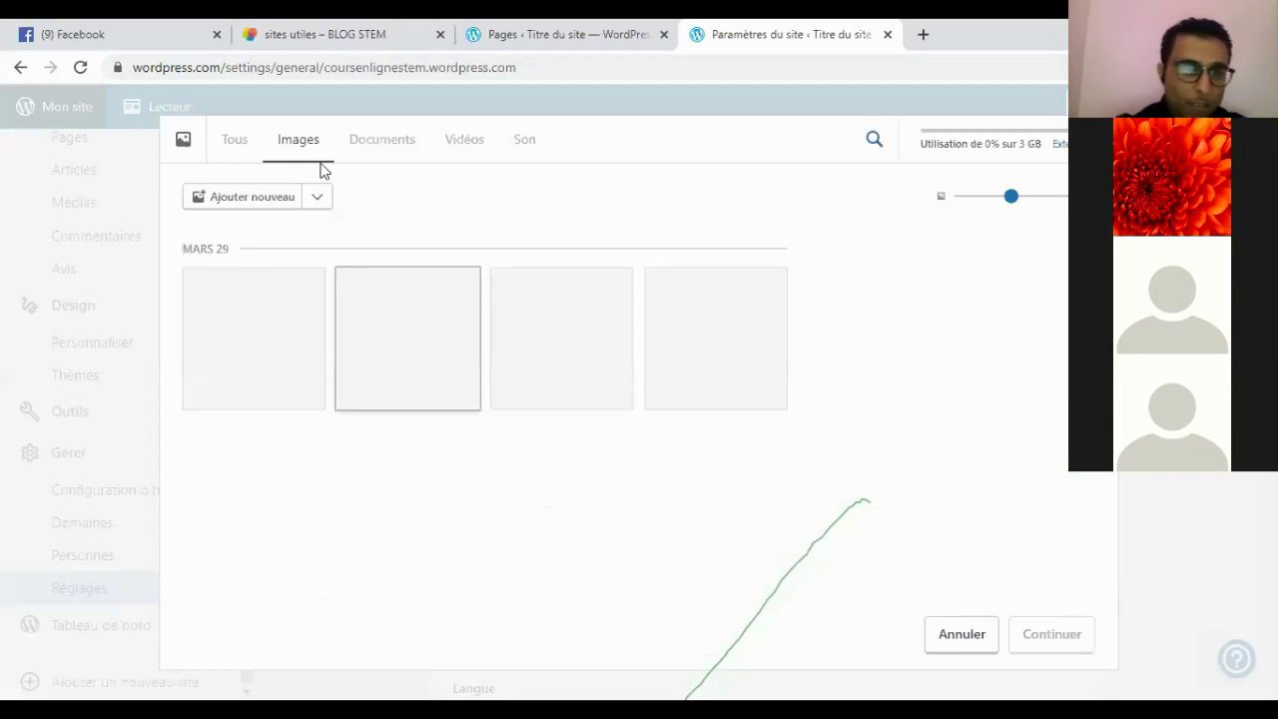
pyautogui.click(331, 32)
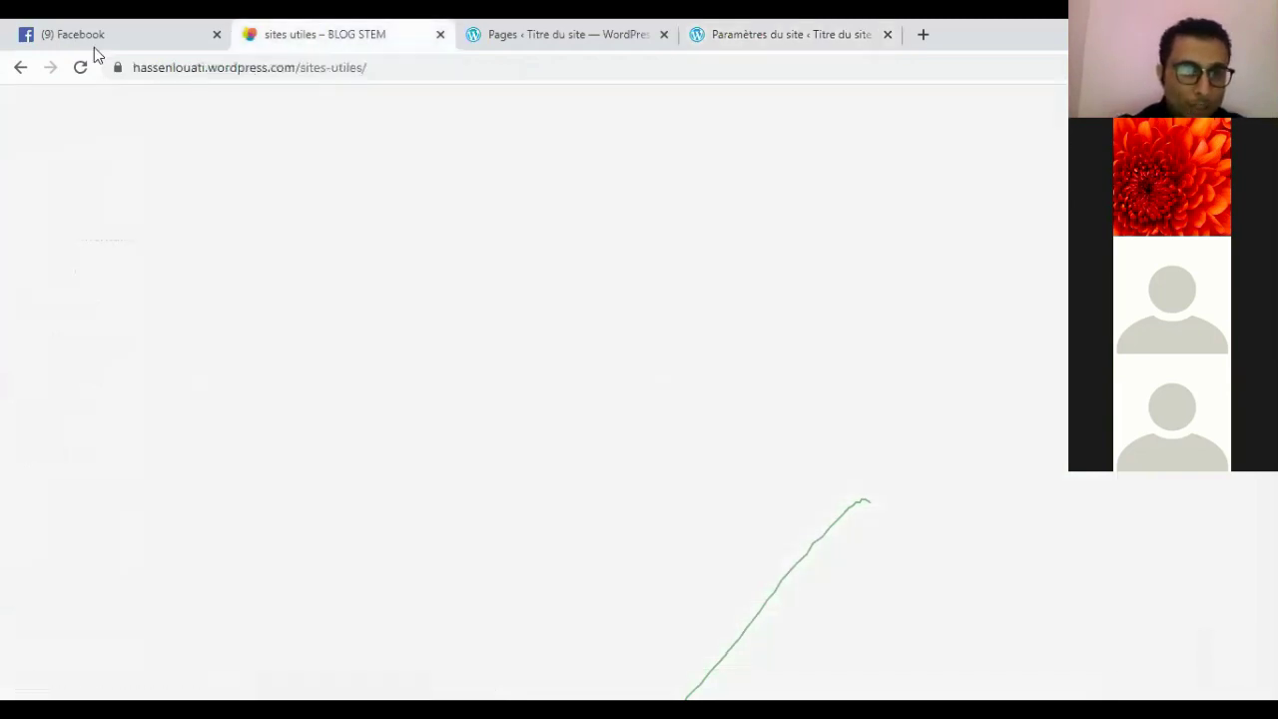
pyautogui.click(21, 68)
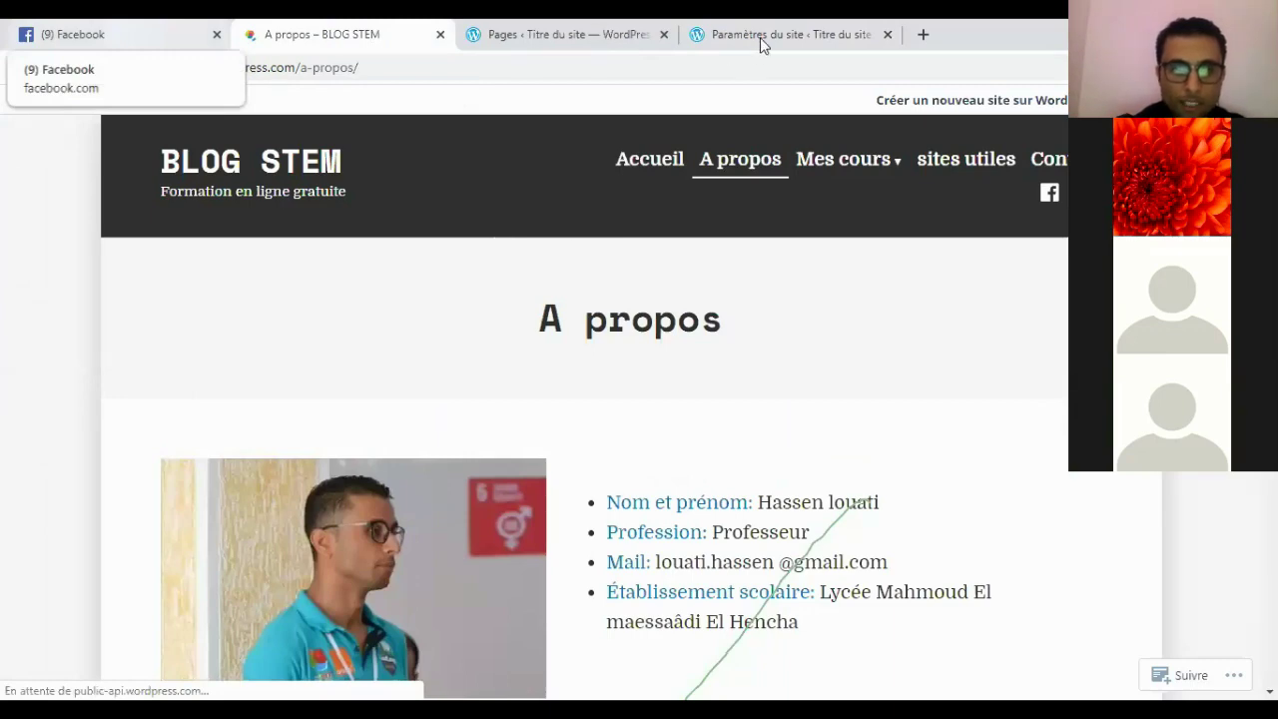
pyautogui.hotkey('ctrl', 'Tab')
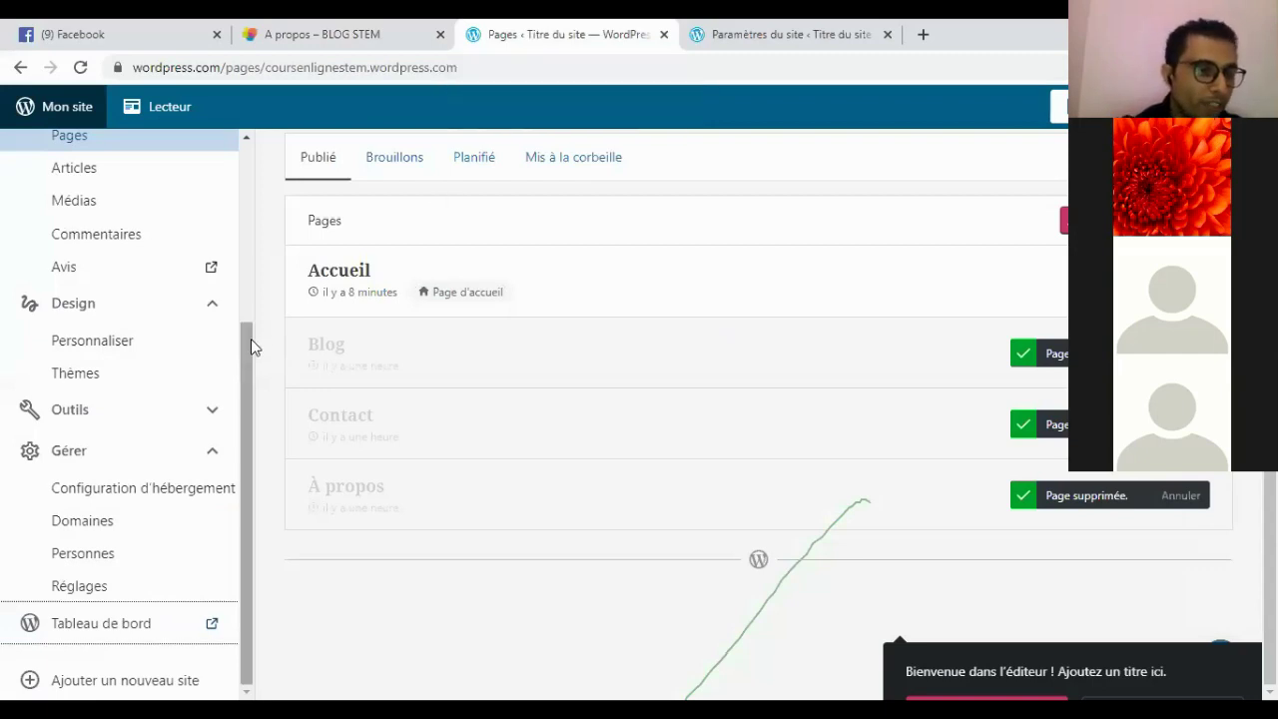
pyautogui.moveTo(251, 339); pyautogui.dragTo(234, 263)
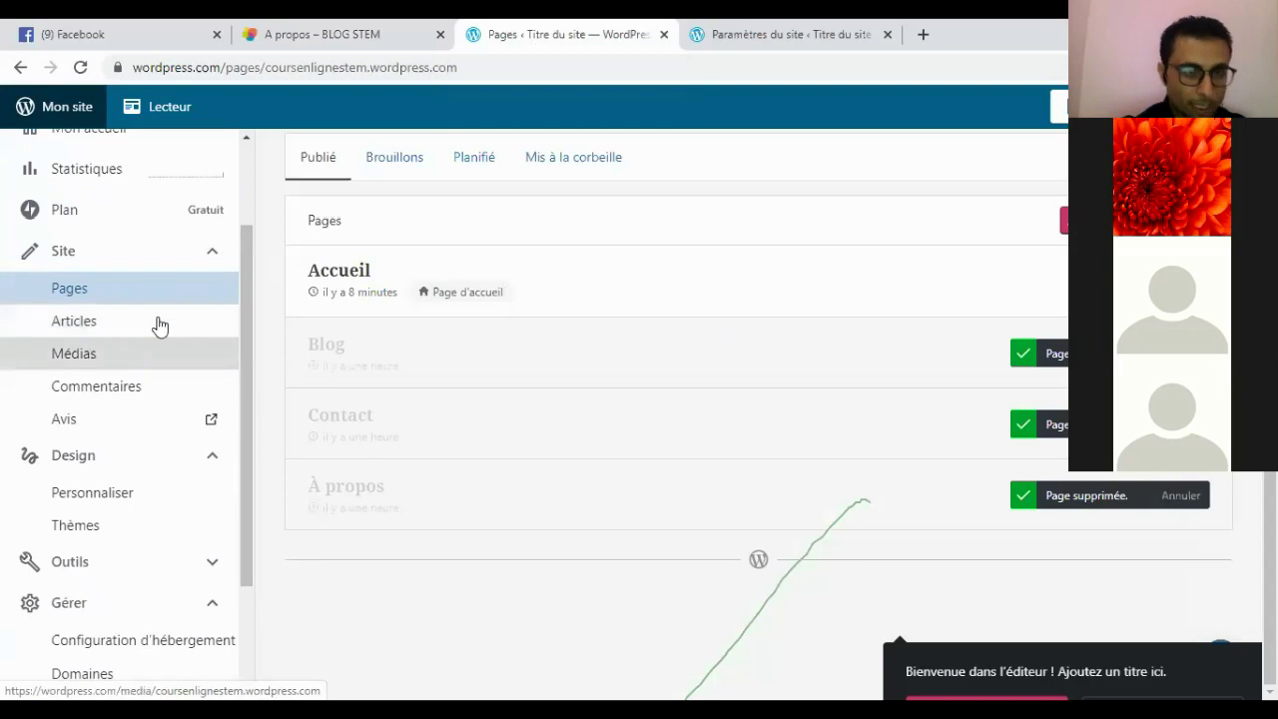
pyautogui.click(328, 32)
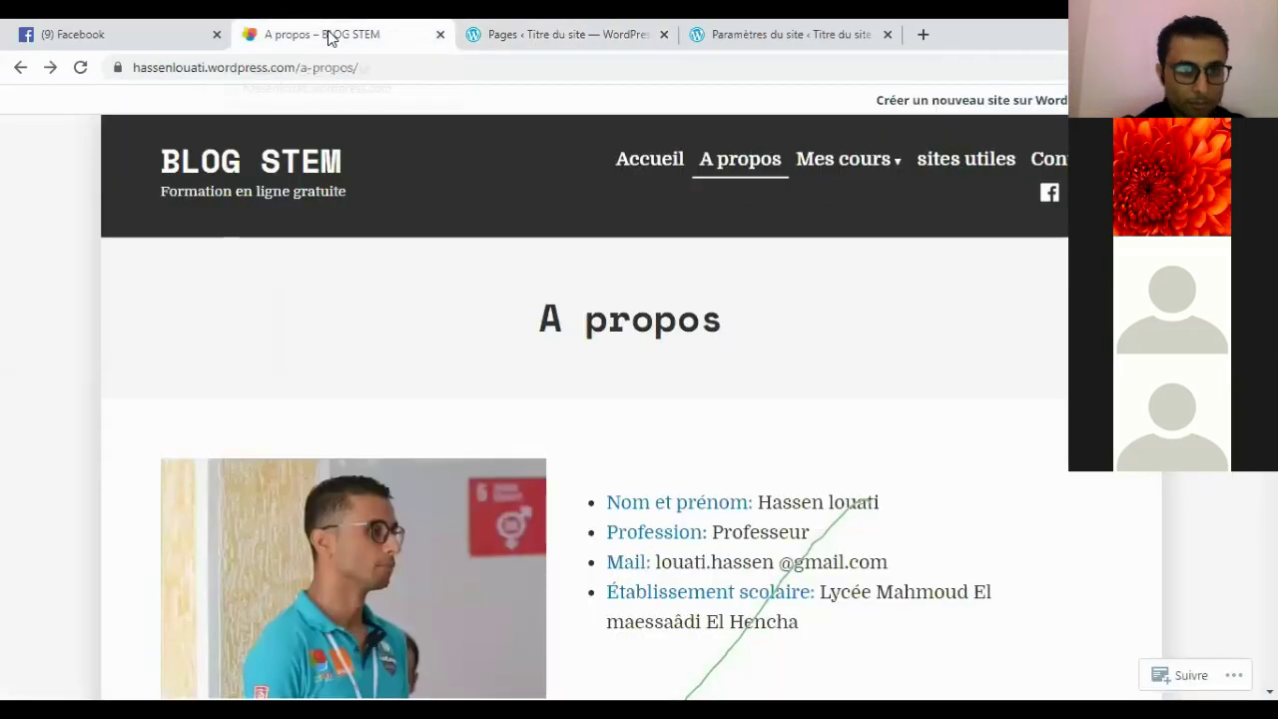
pyautogui.hotkey('ctrl', 'Tab')
pyautogui.click(761, 32)
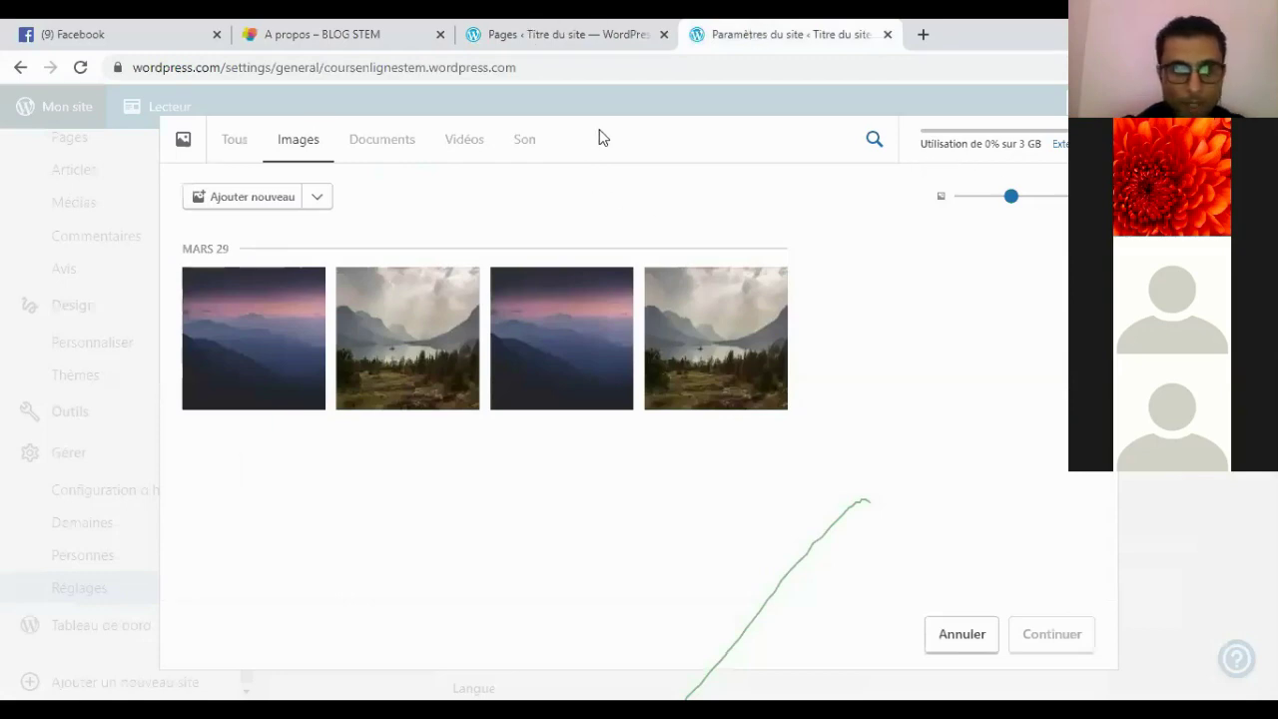
pyautogui.moveTo(600, 130); pyautogui.dragTo(634, 97)
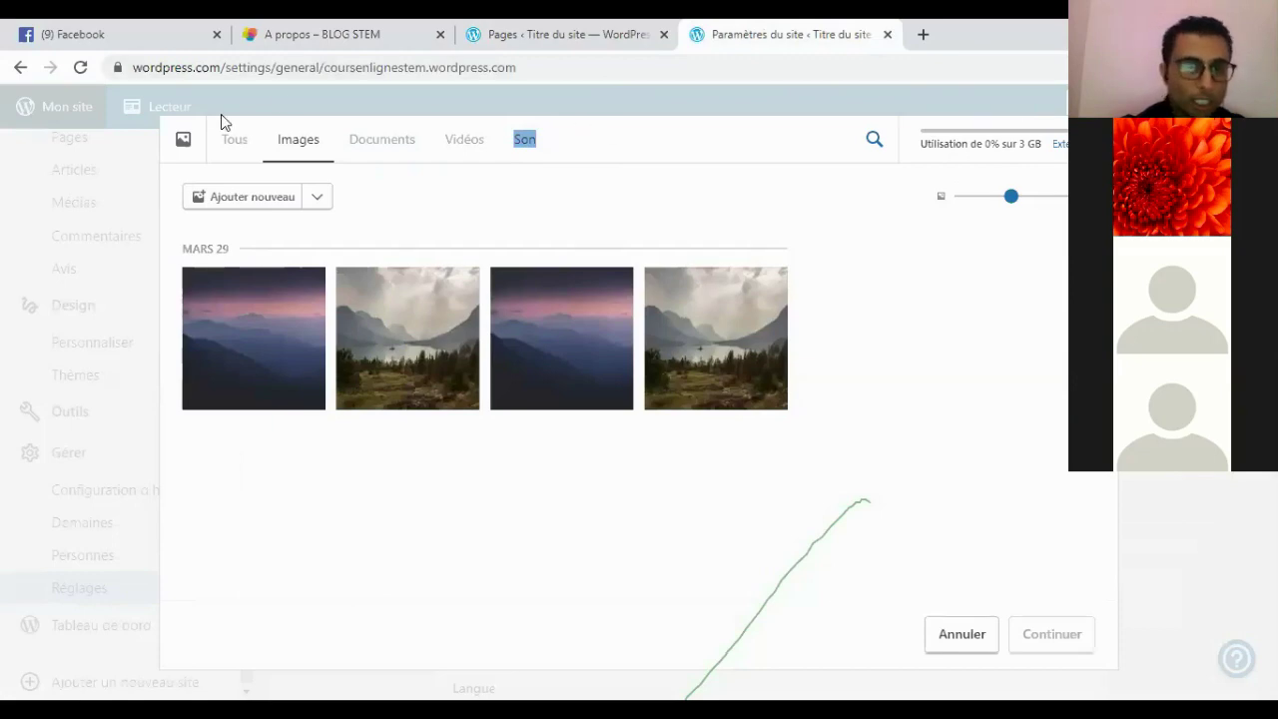
# - Dismiss the site icon image selection and save the general site settings
pyautogui.click(936, 643)
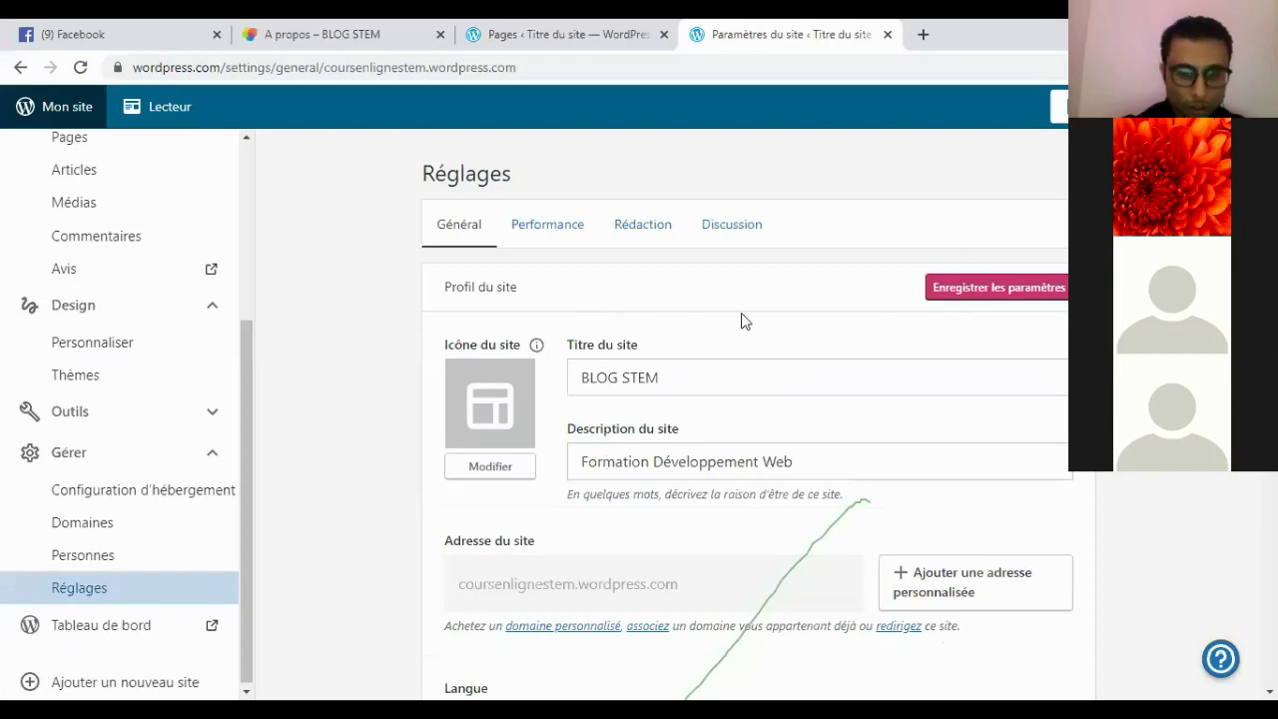
pyautogui.click(968, 295)
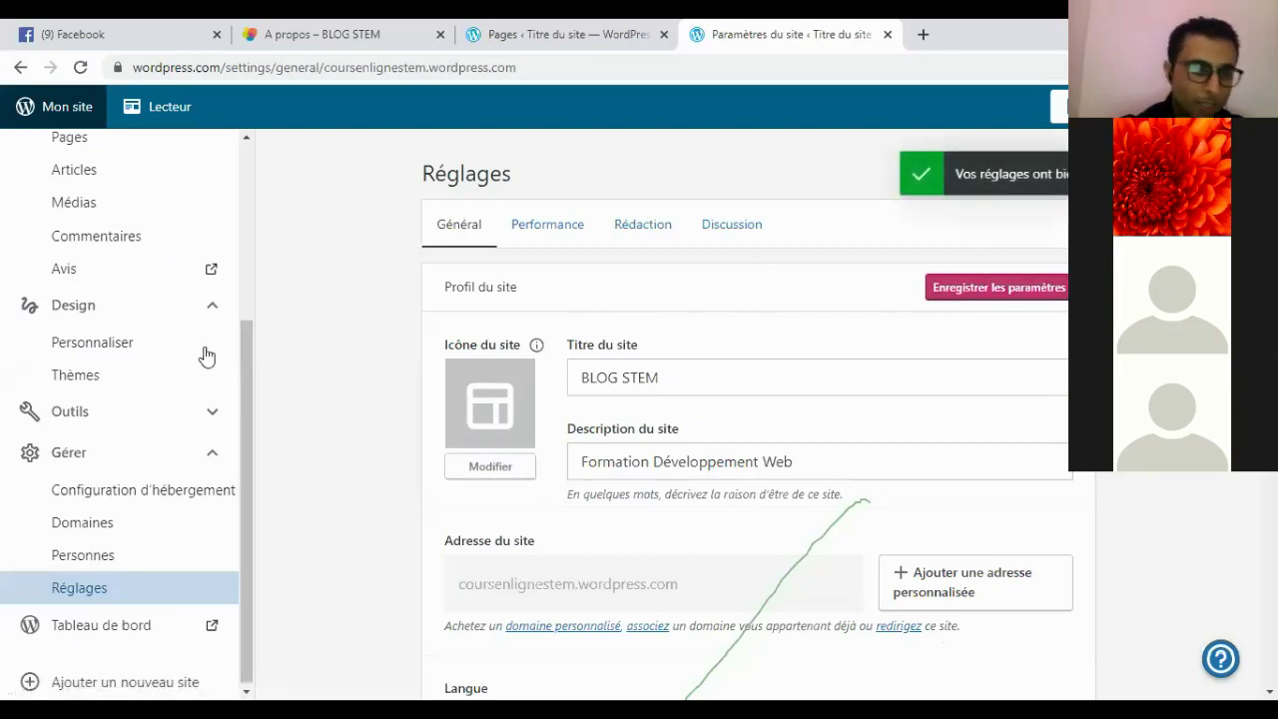
# - Open the site's media library (Médias) and advance its welcome tour to the second tip
pyautogui.scroll(3, 244, 395)
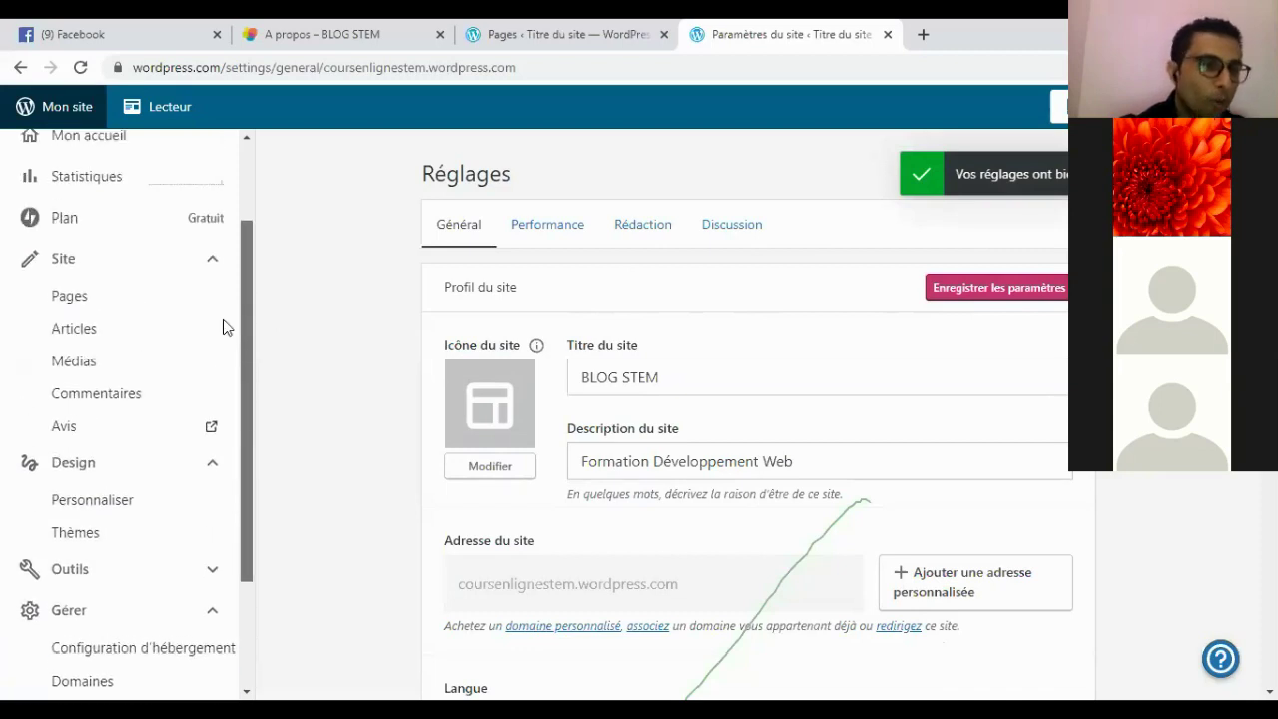
pyautogui.click(144, 364)
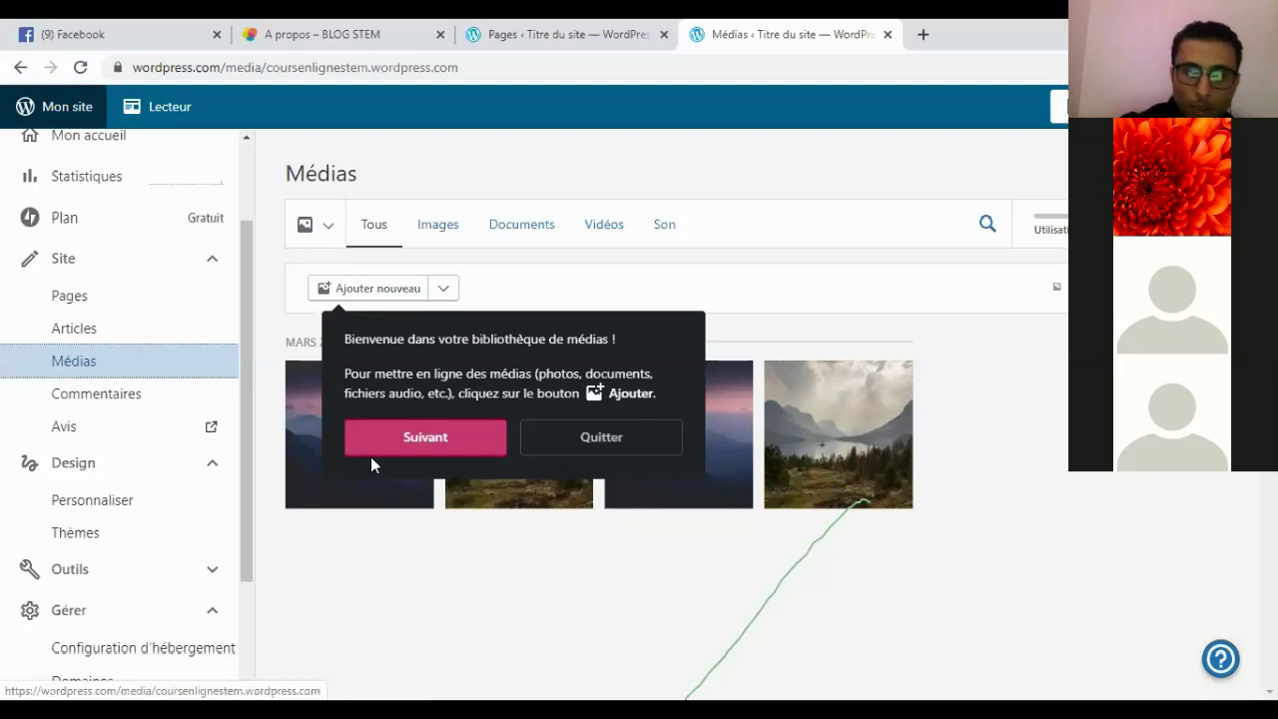
pyautogui.click(466, 444)
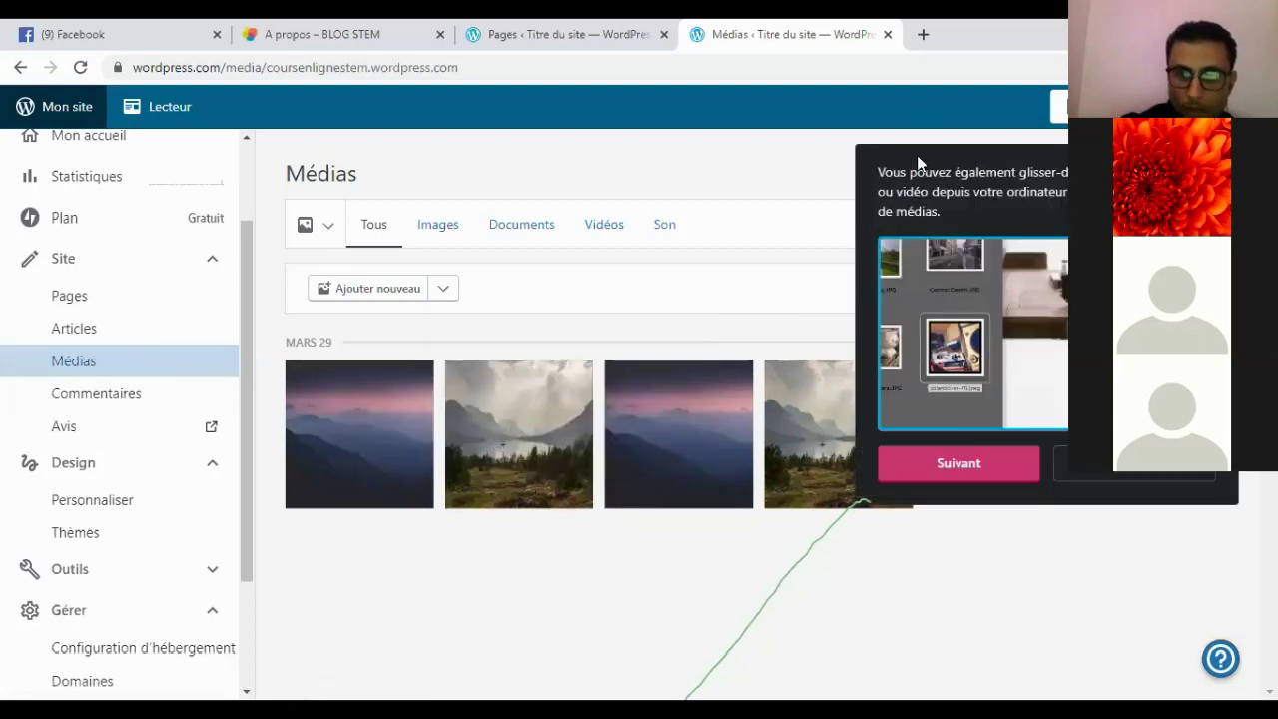
pyautogui.moveTo(917, 160); pyautogui.dragTo(606, 151)
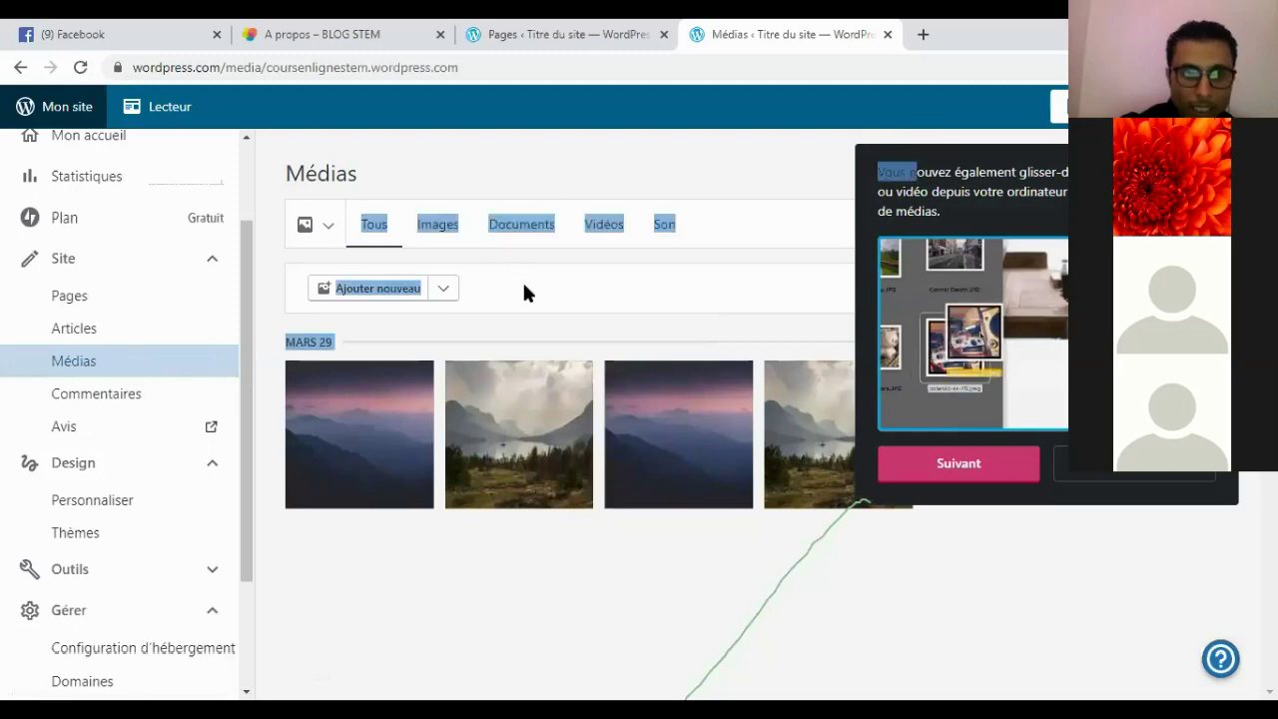
pyautogui.click(400, 300)
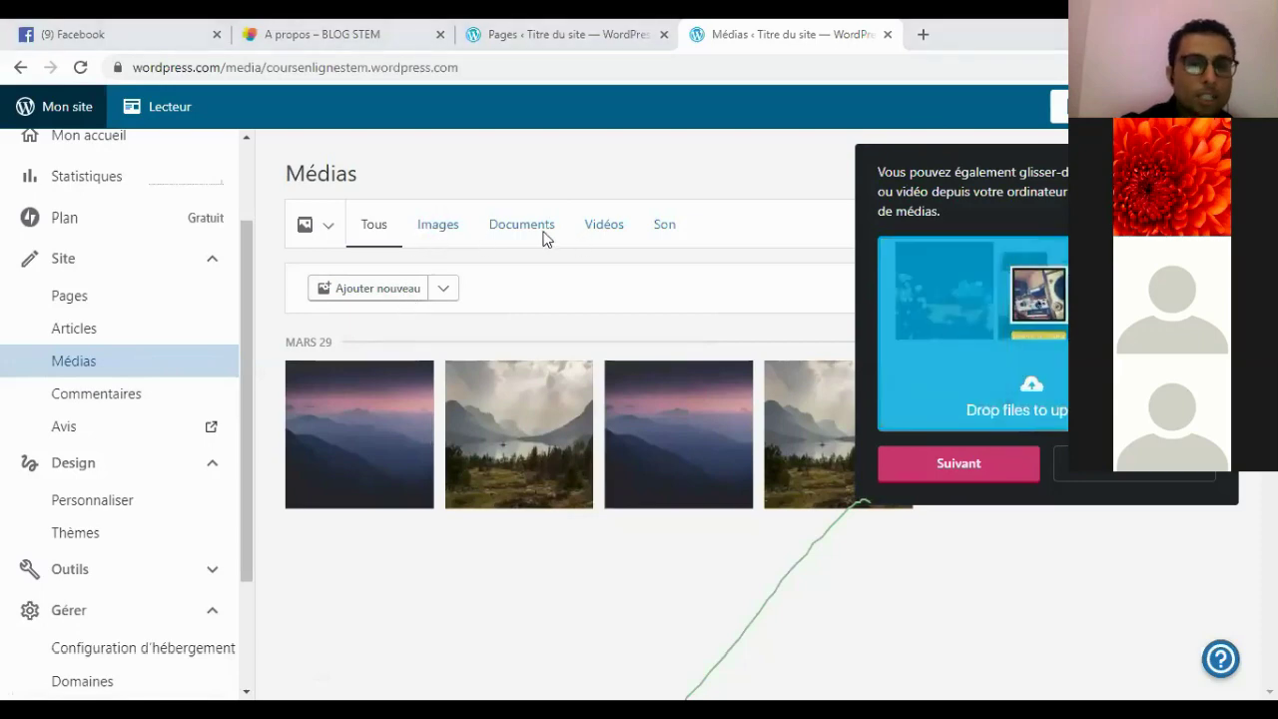
pyautogui.click(425, 289)
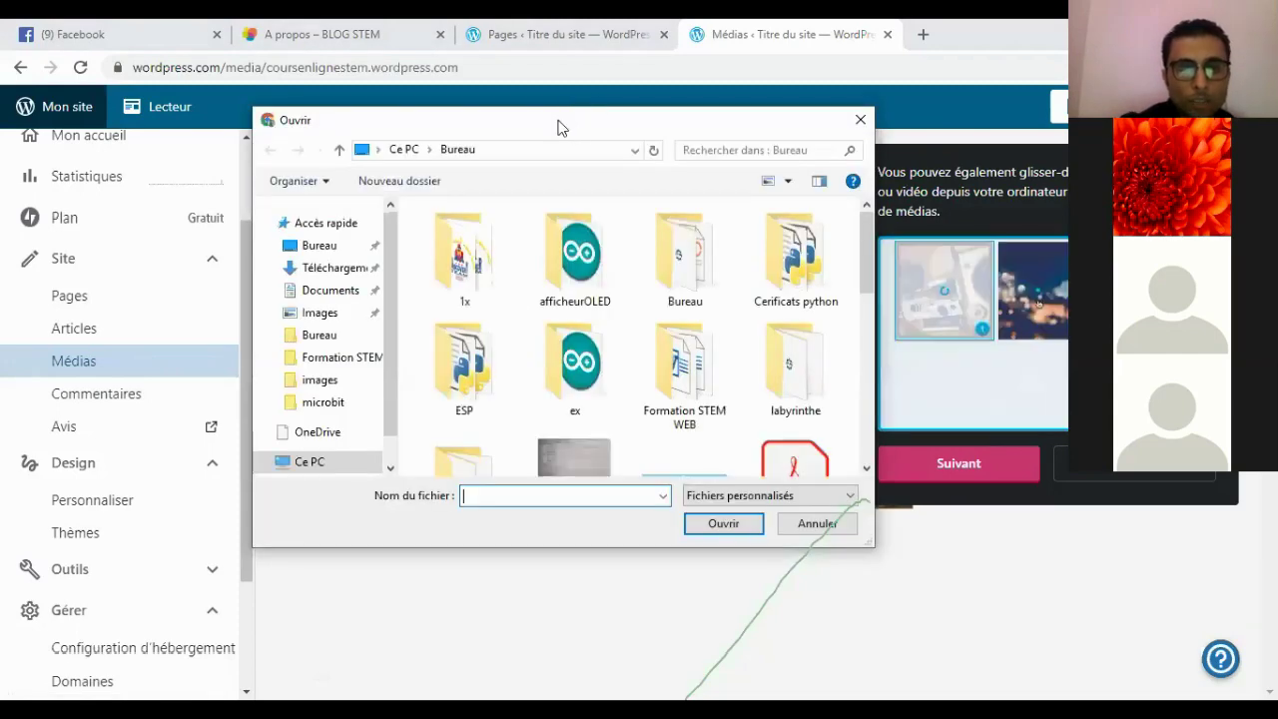
pyautogui.moveTo(442, 128); pyautogui.dragTo(295, 126)
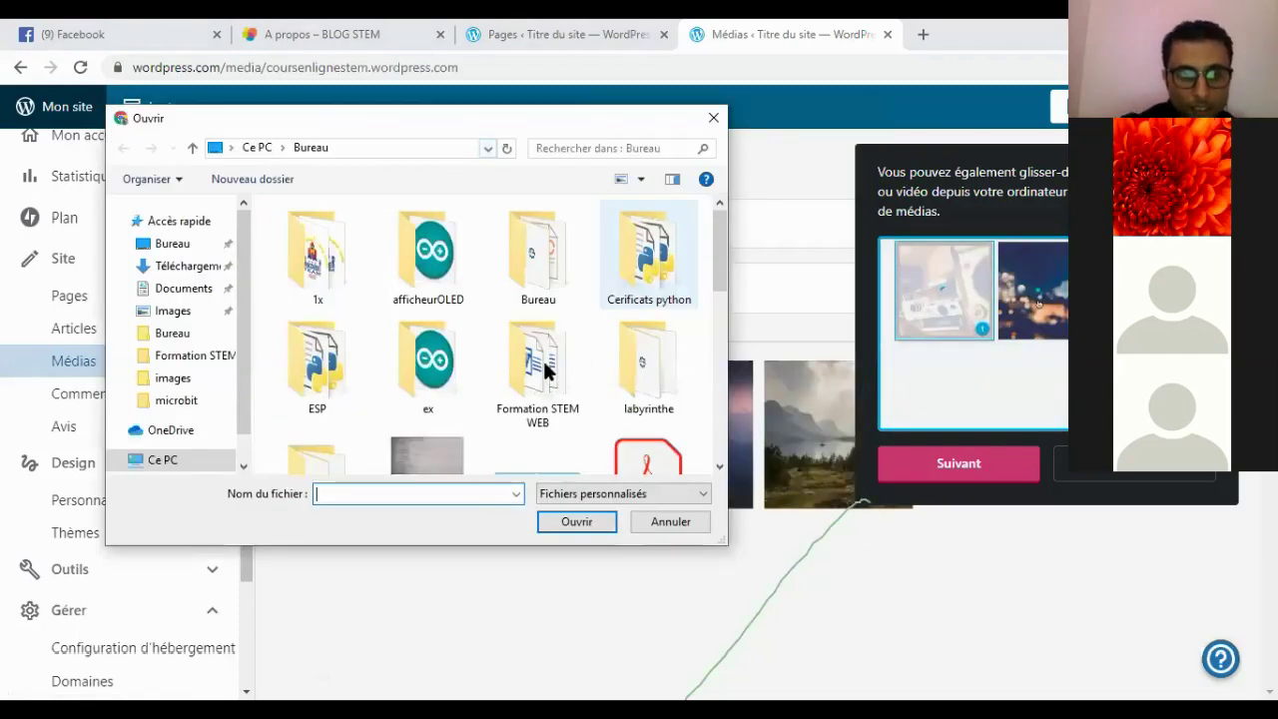
pyautogui.doubleClick(546, 371)
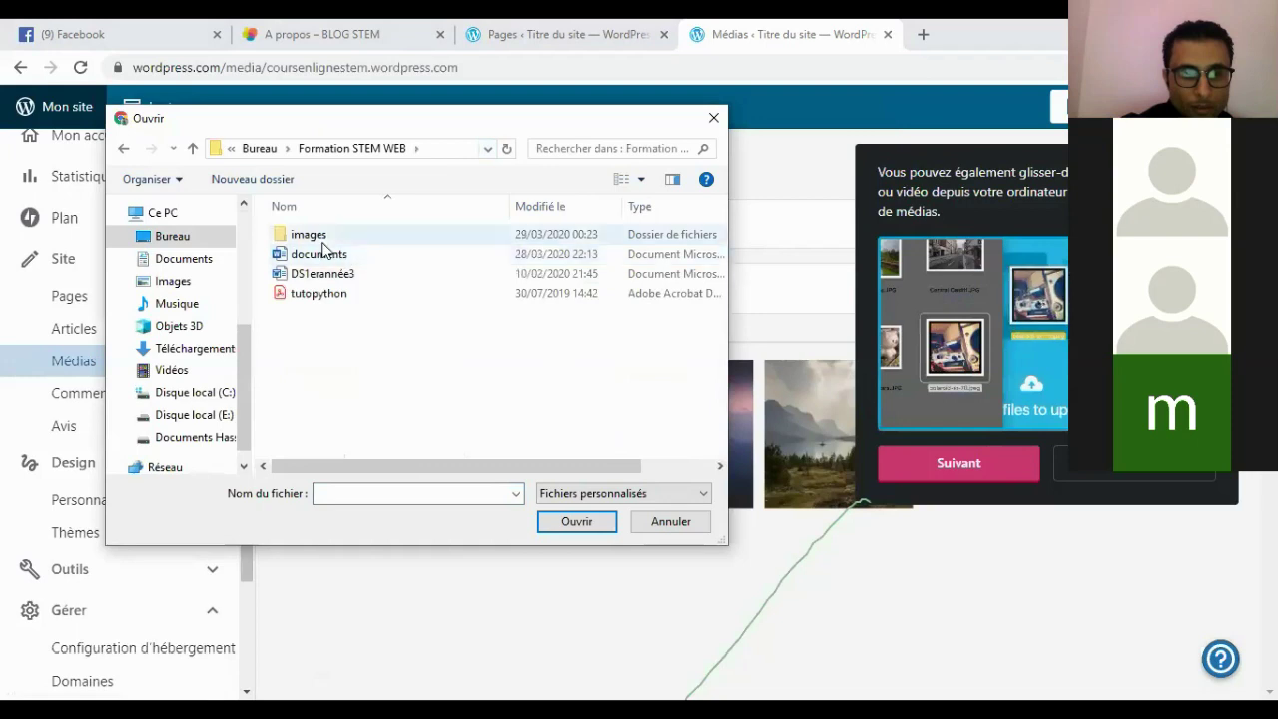
pyautogui.click(715, 120)
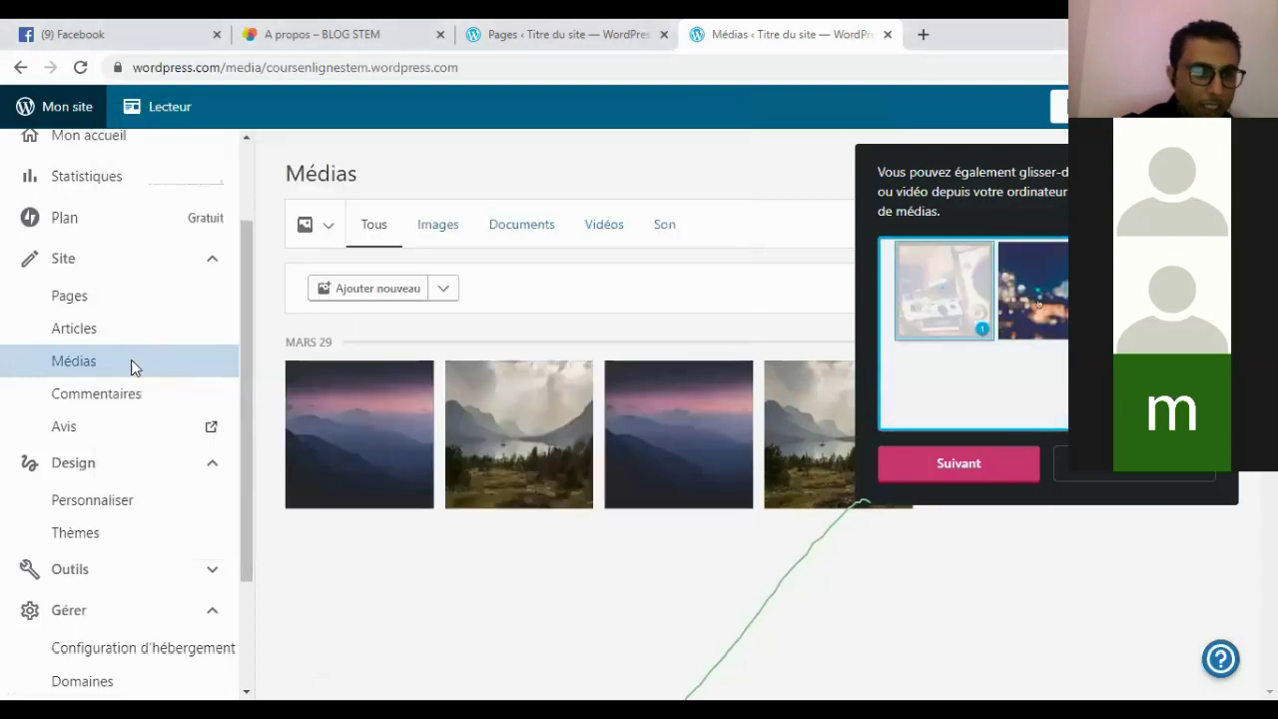
pyautogui.click(76, 329)
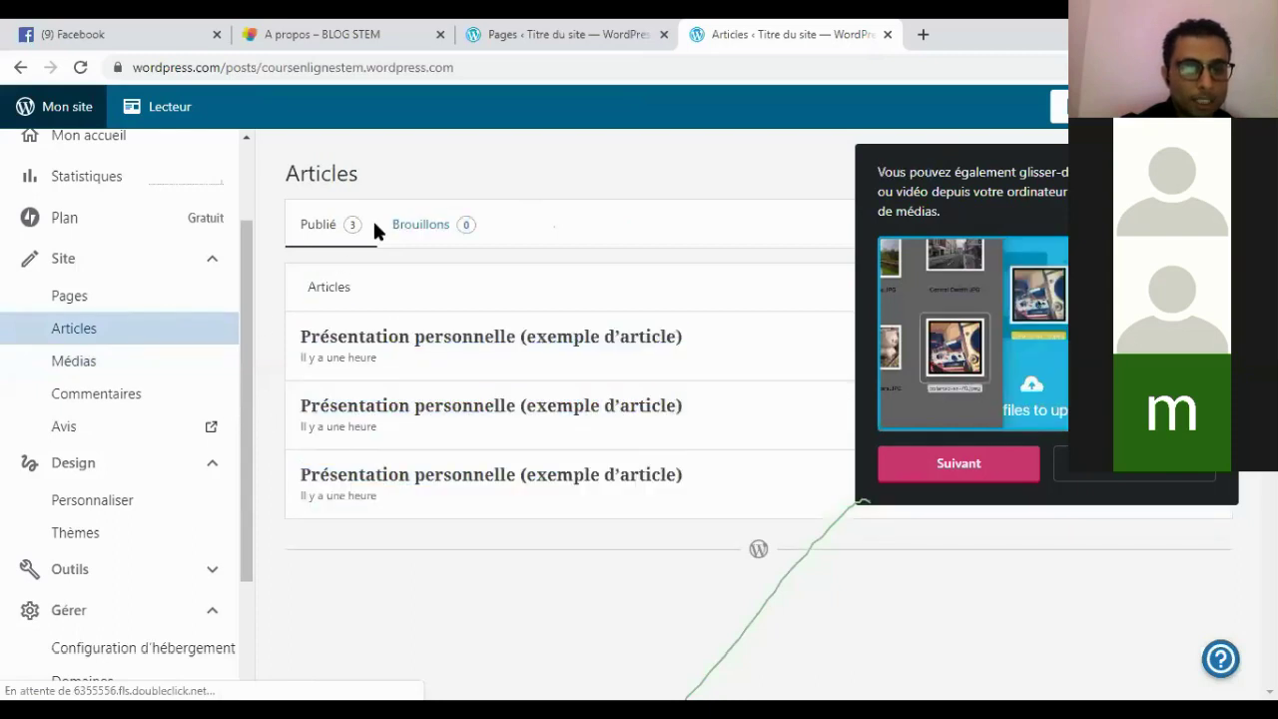
# - Upload all the files from the images folder of Formation STEM WEB on the desktop to the media library
pyautogui.click(70, 367)
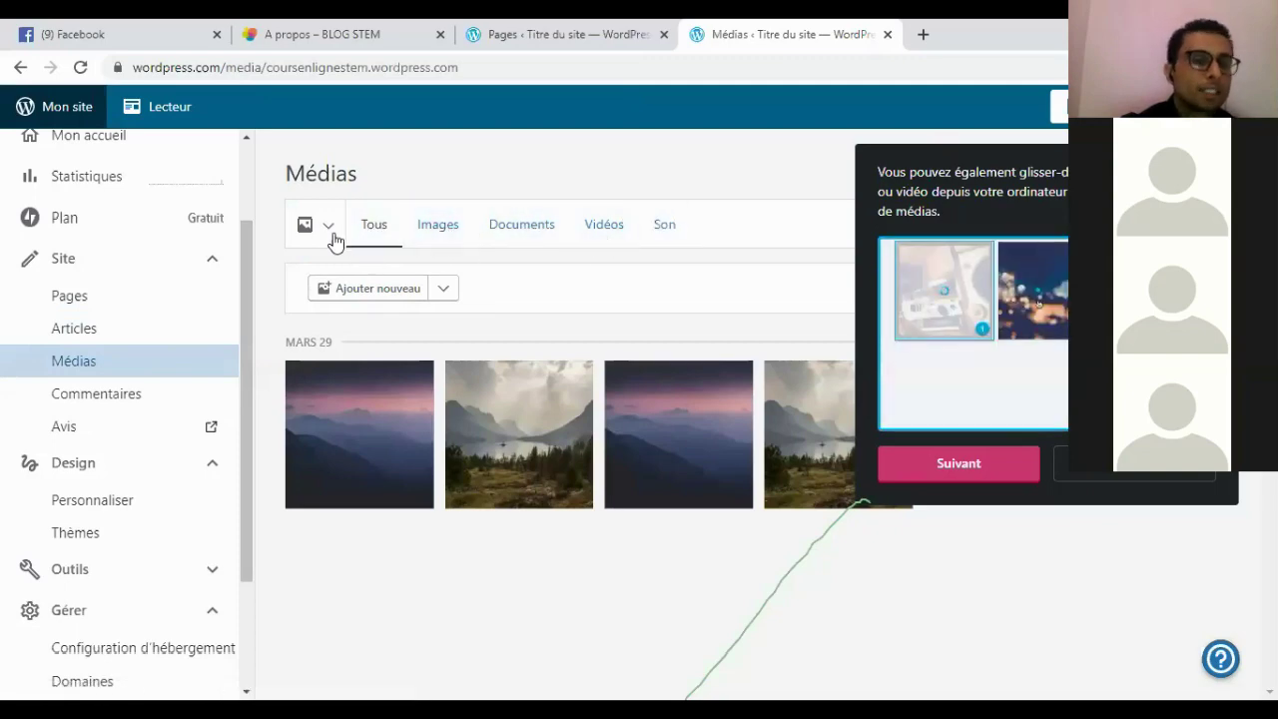
pyautogui.click(374, 288)
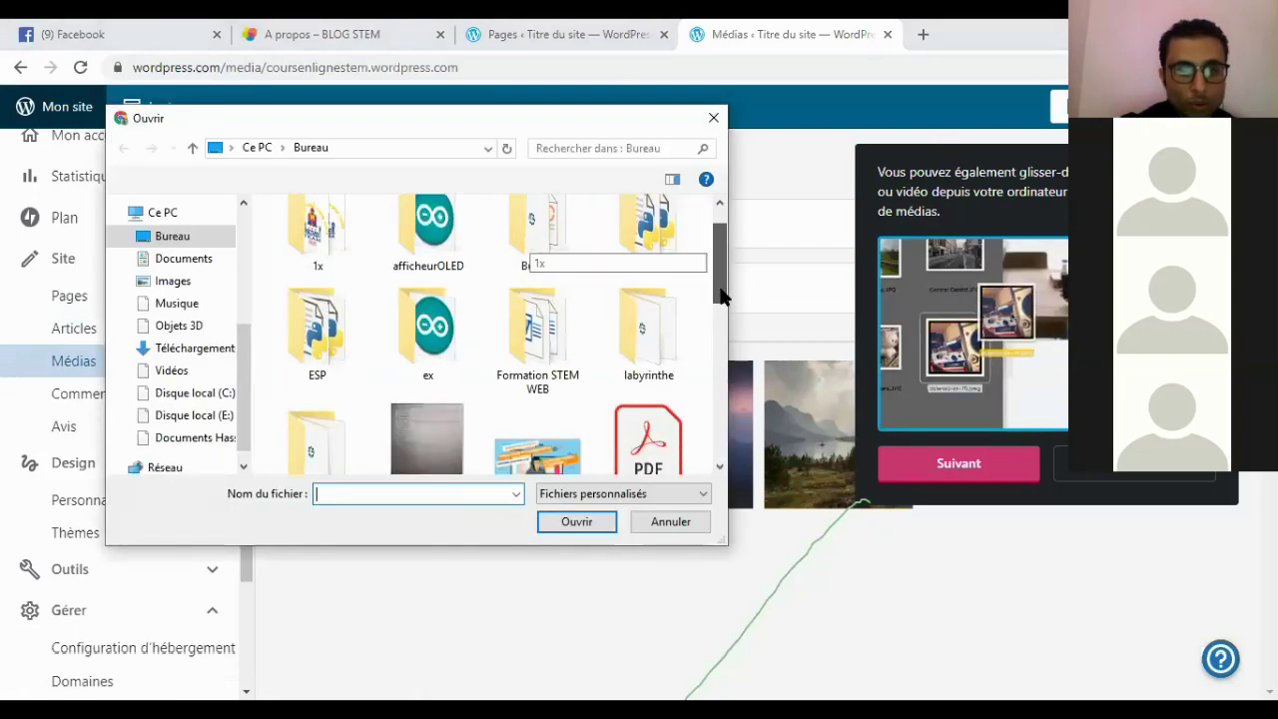
pyautogui.click(717, 321)
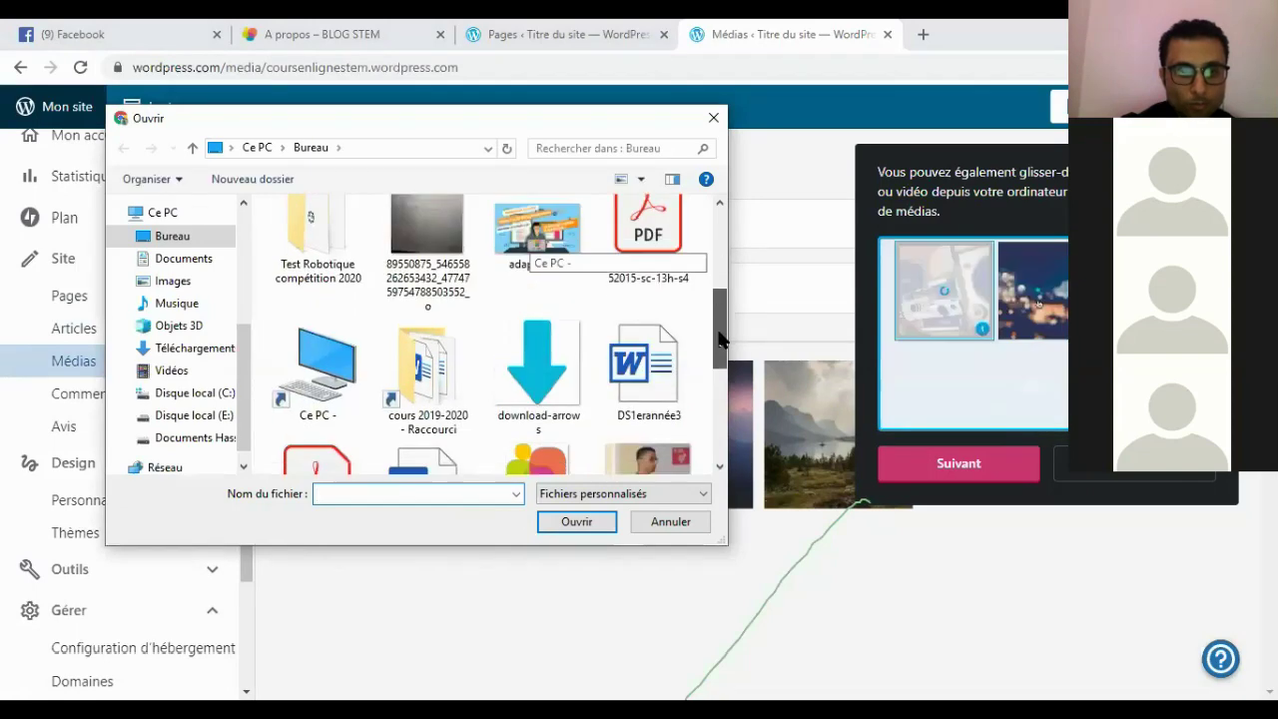
pyautogui.click(717, 275)
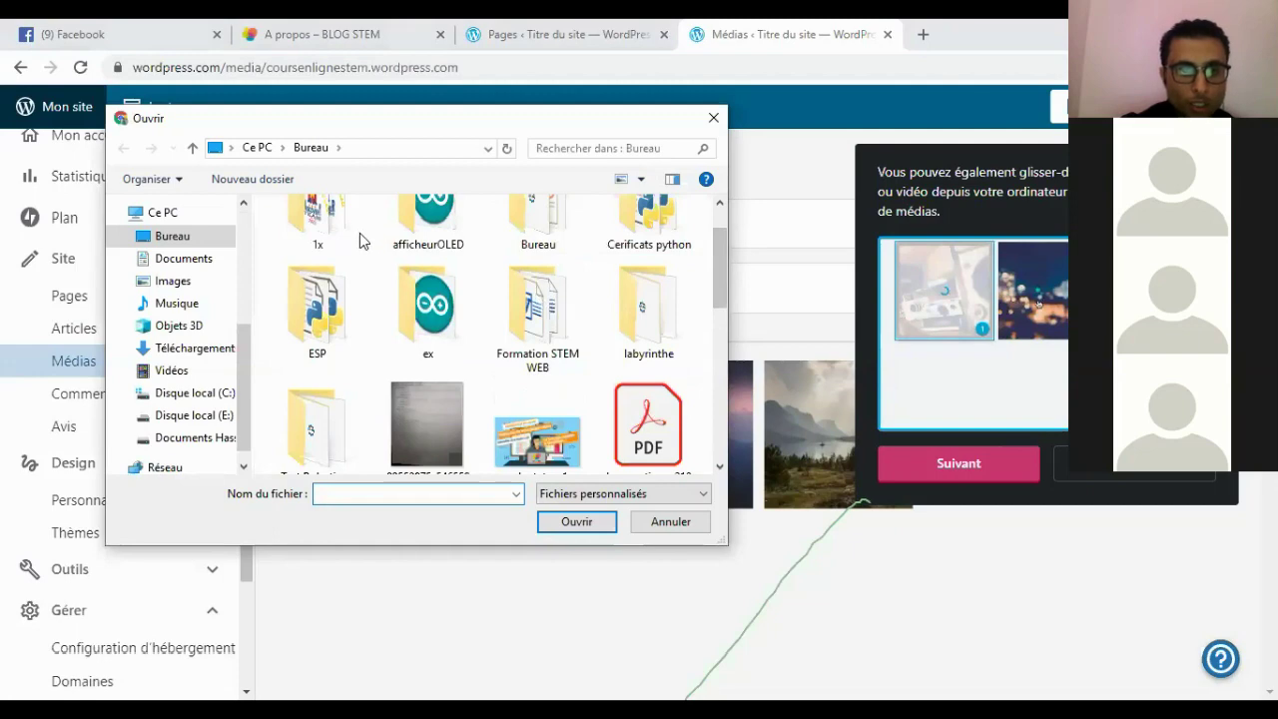
pyautogui.doubleClick(537, 310)
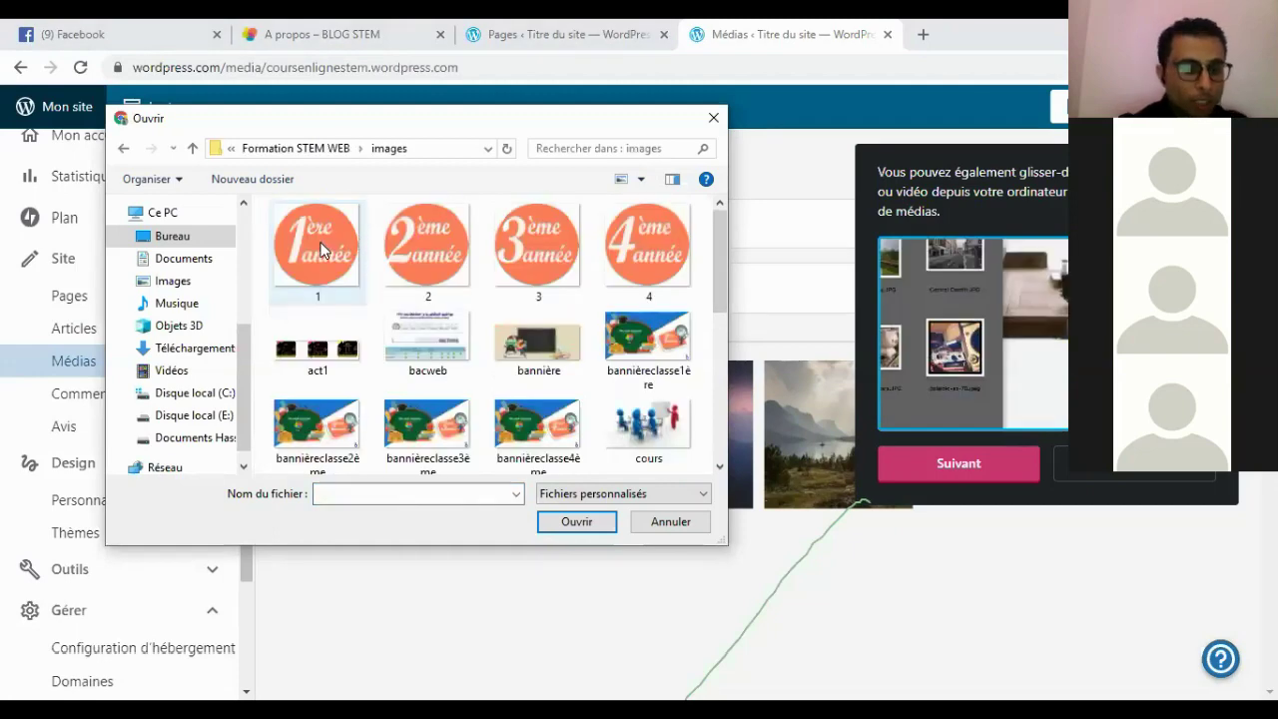
pyautogui.hotkey('ctrl', 'a')
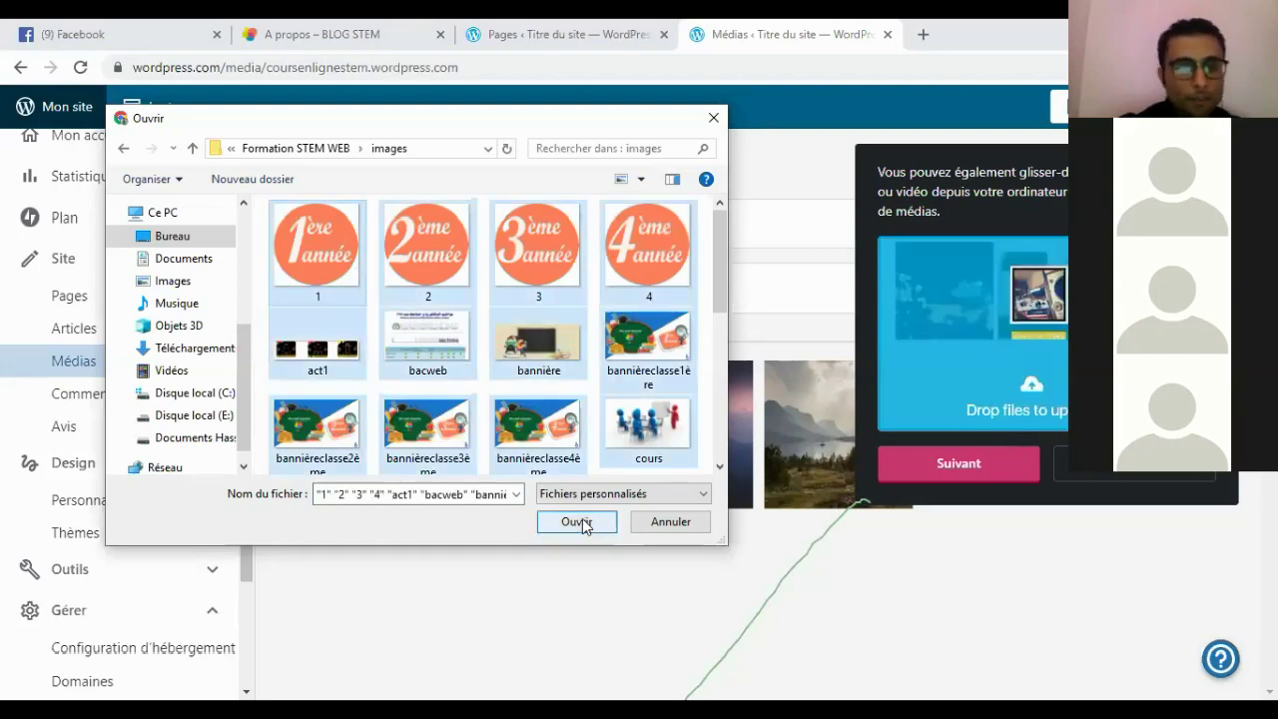
pyautogui.click(576, 521)
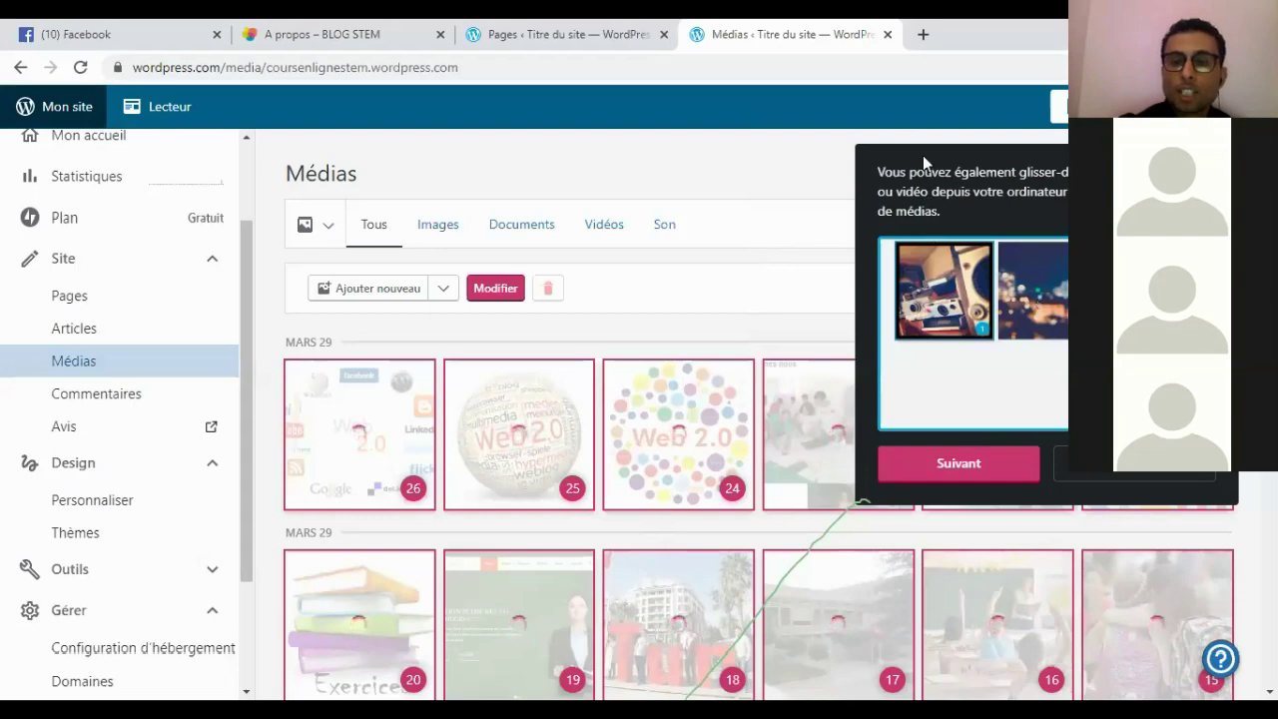
pyautogui.moveTo(859, 155); pyautogui.dragTo(924, 173)
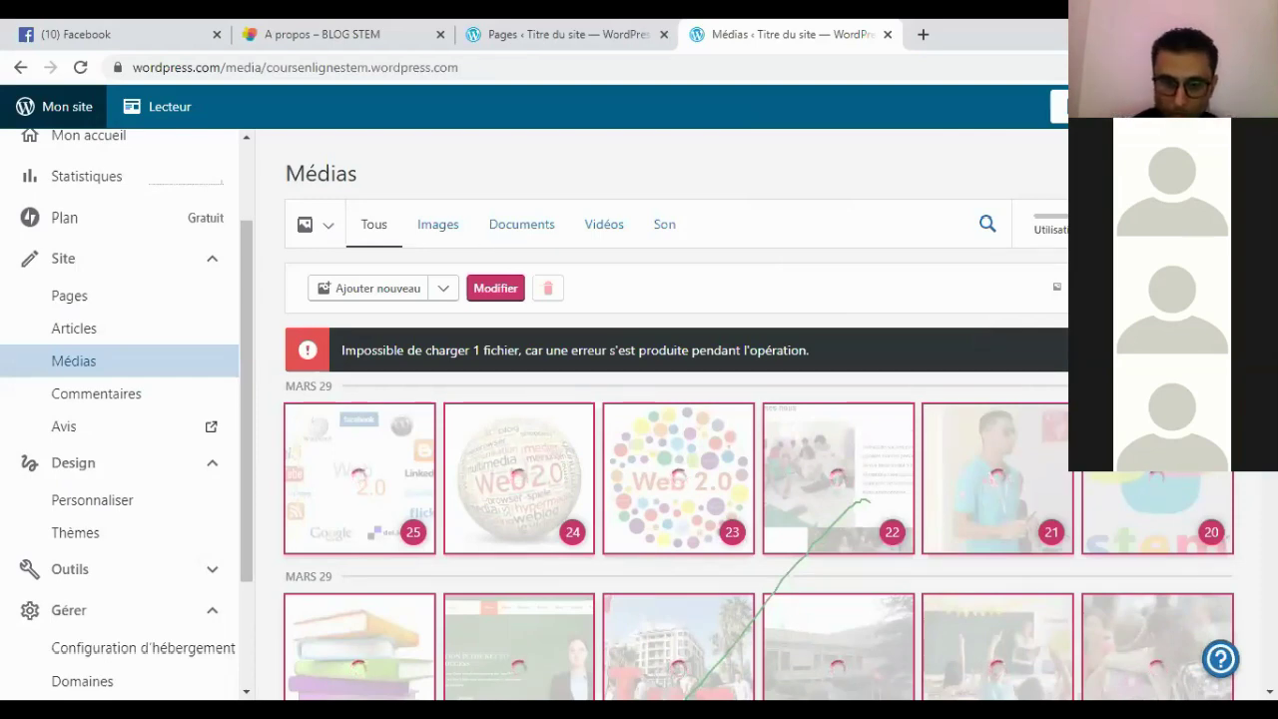
# - Examine the upload progress of the added images throughout the media library
pyautogui.scroll(-5, 659, 419)
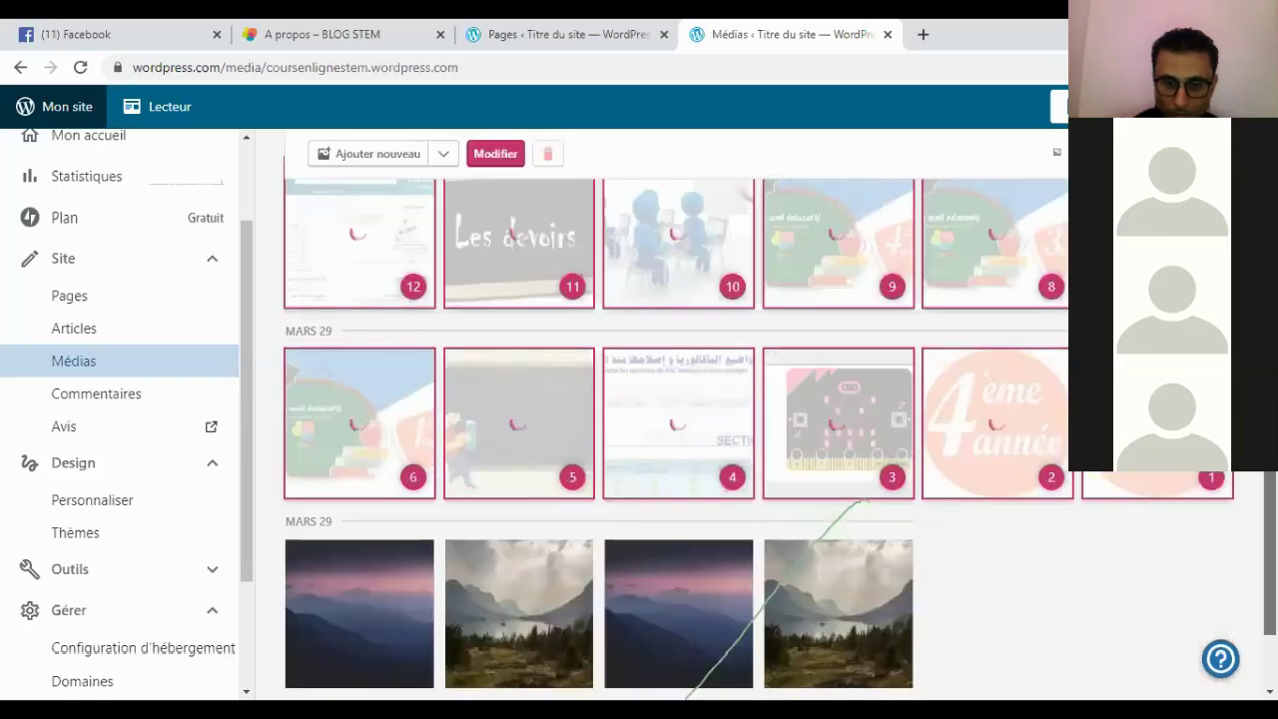
pyautogui.scroll(1, 659, 420)
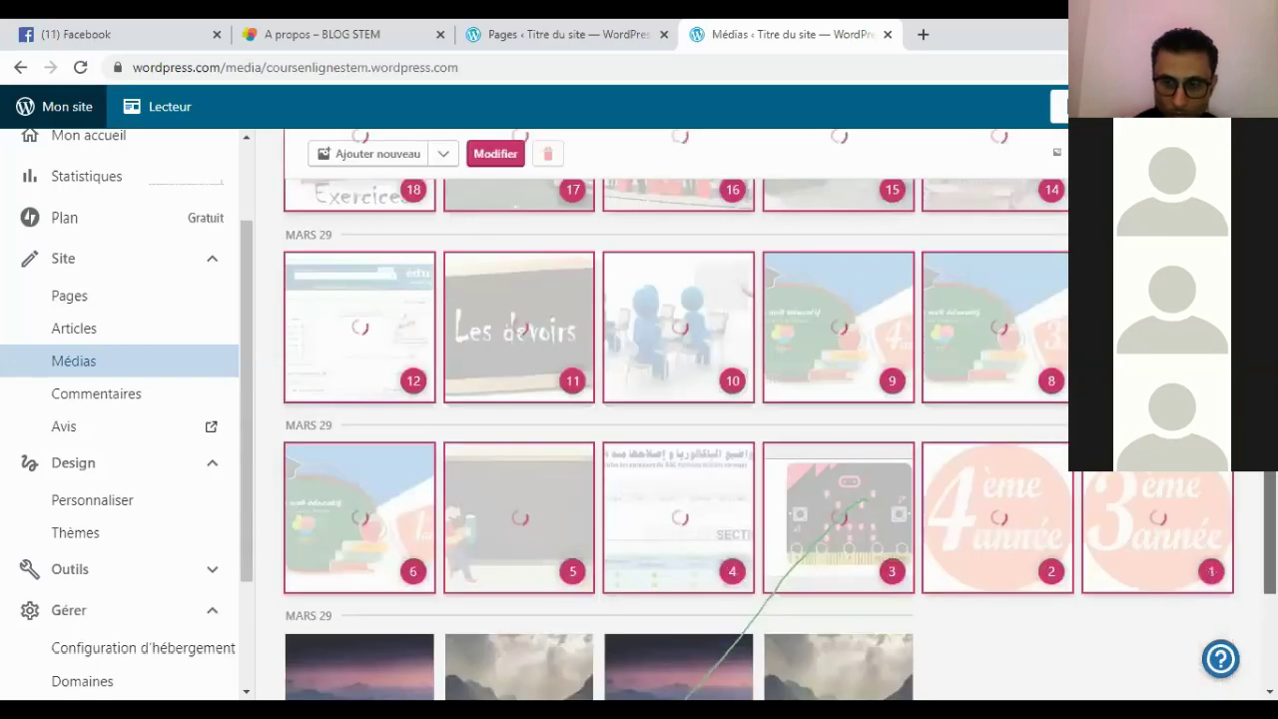
pyautogui.scroll(5, 659, 419)
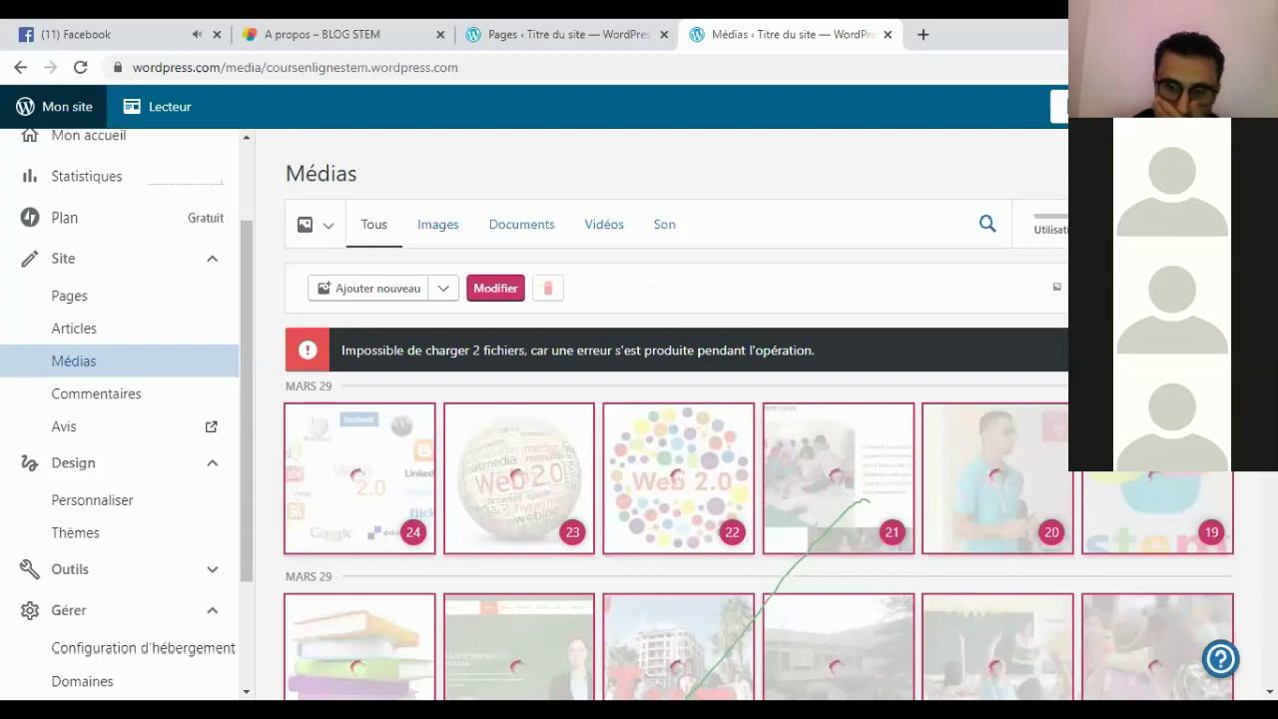
pyautogui.scroll(-1, 659, 419)
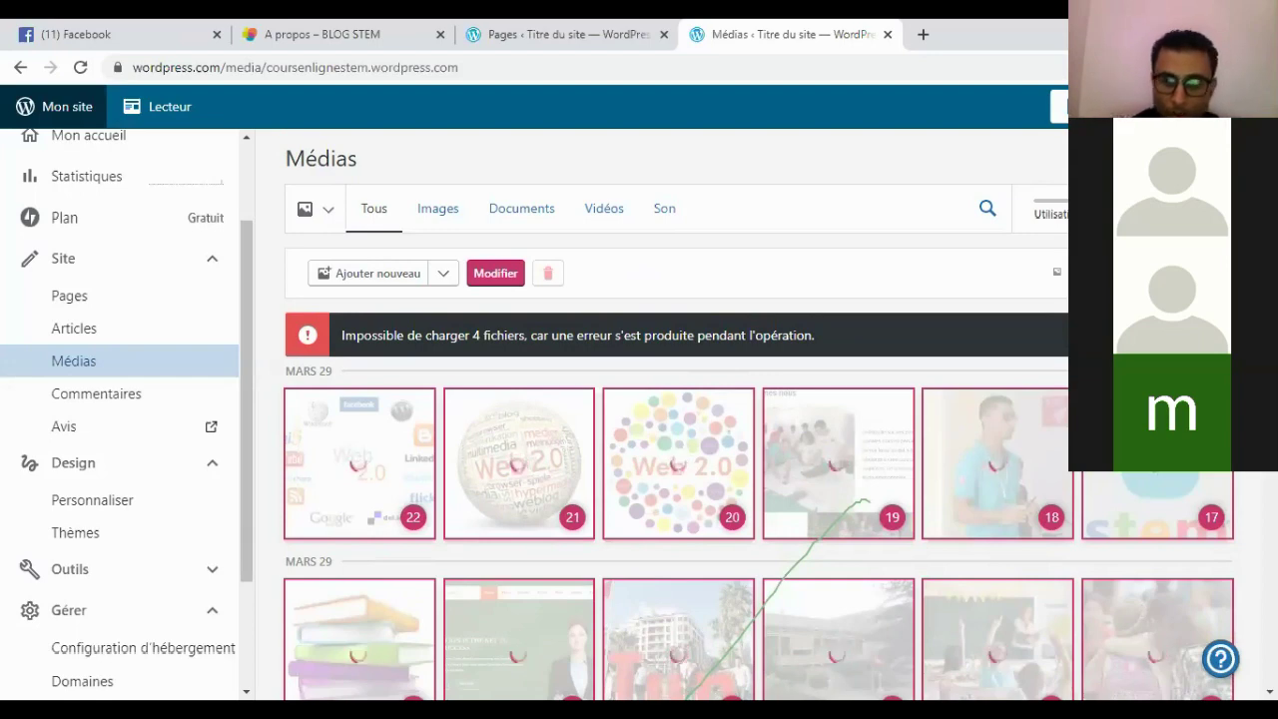
pyautogui.scroll(-1, 659, 419)
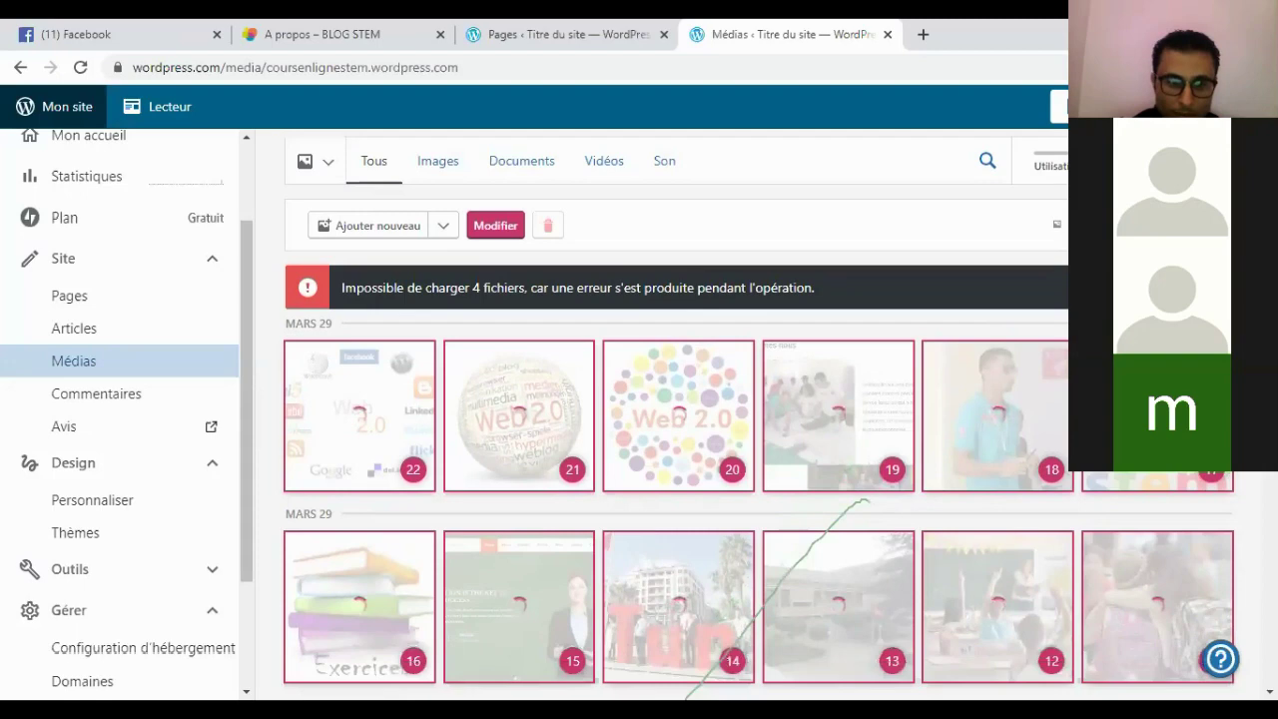
pyautogui.scroll(-5, 659, 419)
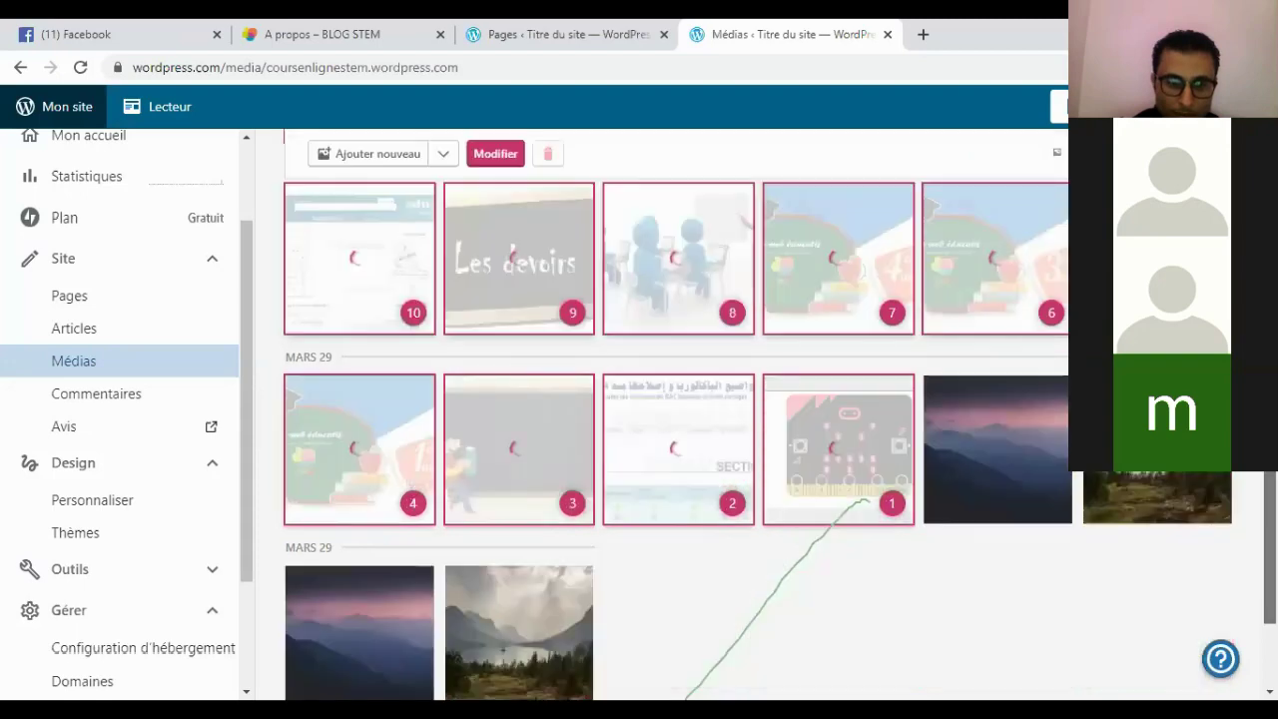
pyautogui.scroll(-1, 659, 419)
pyautogui.scroll(1, 659, 419)
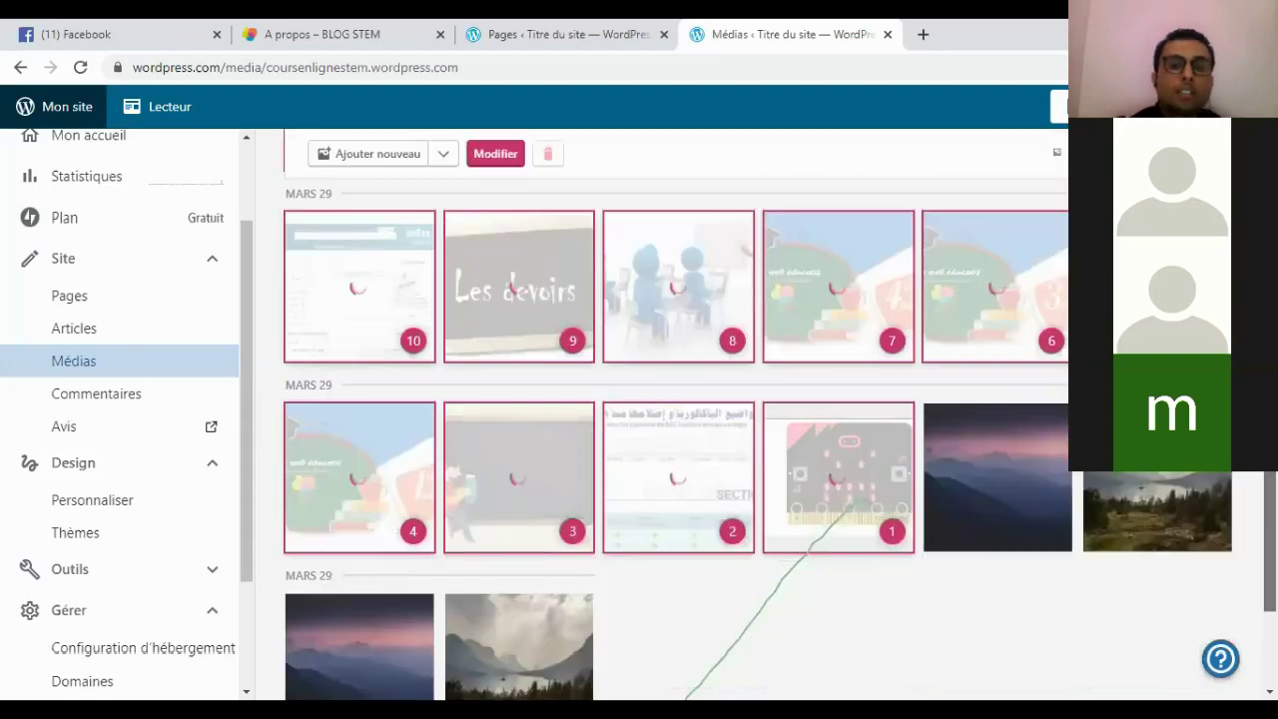
pyautogui.scroll(2, 659, 419)
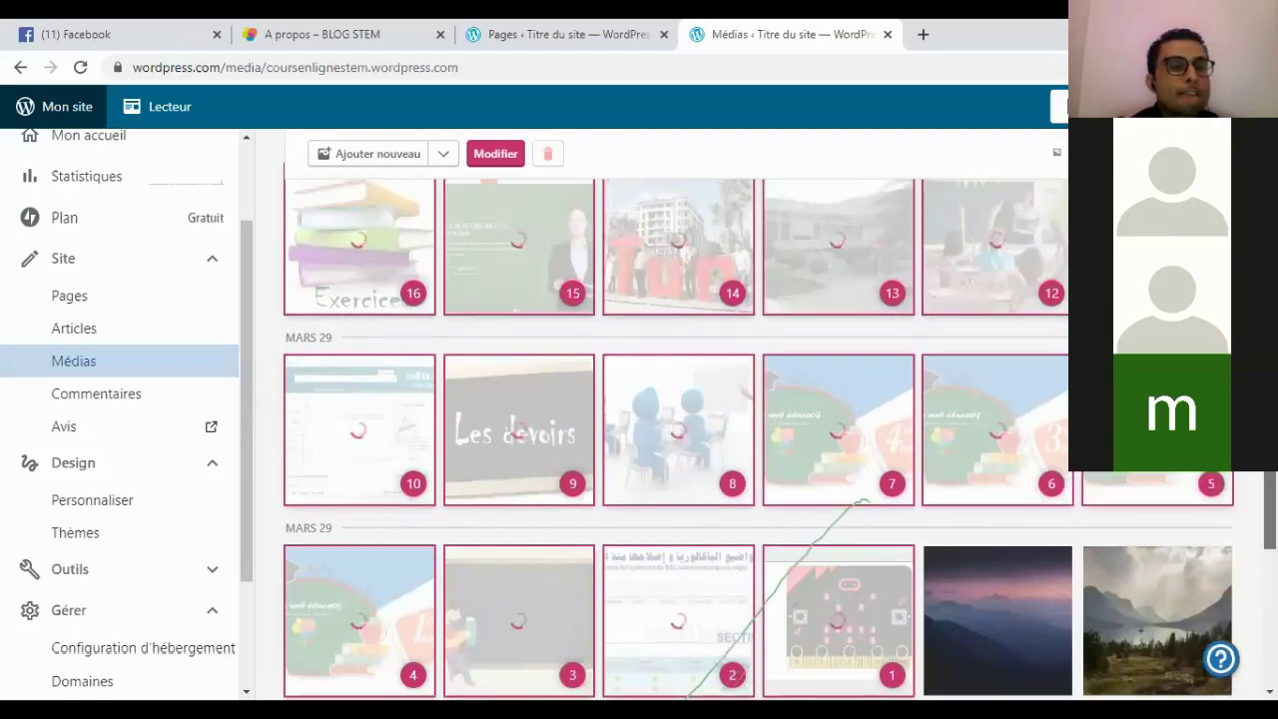
pyautogui.scroll(3, 659, 420)
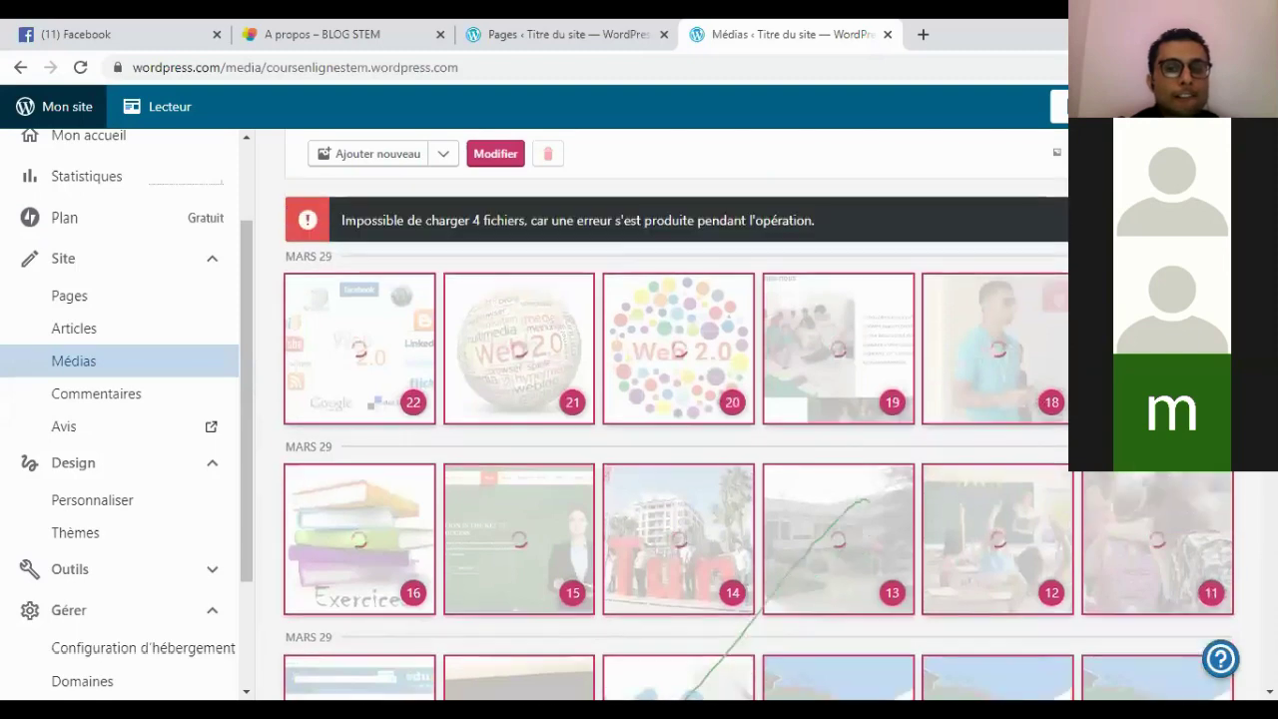
pyautogui.scroll(2, 659, 419)
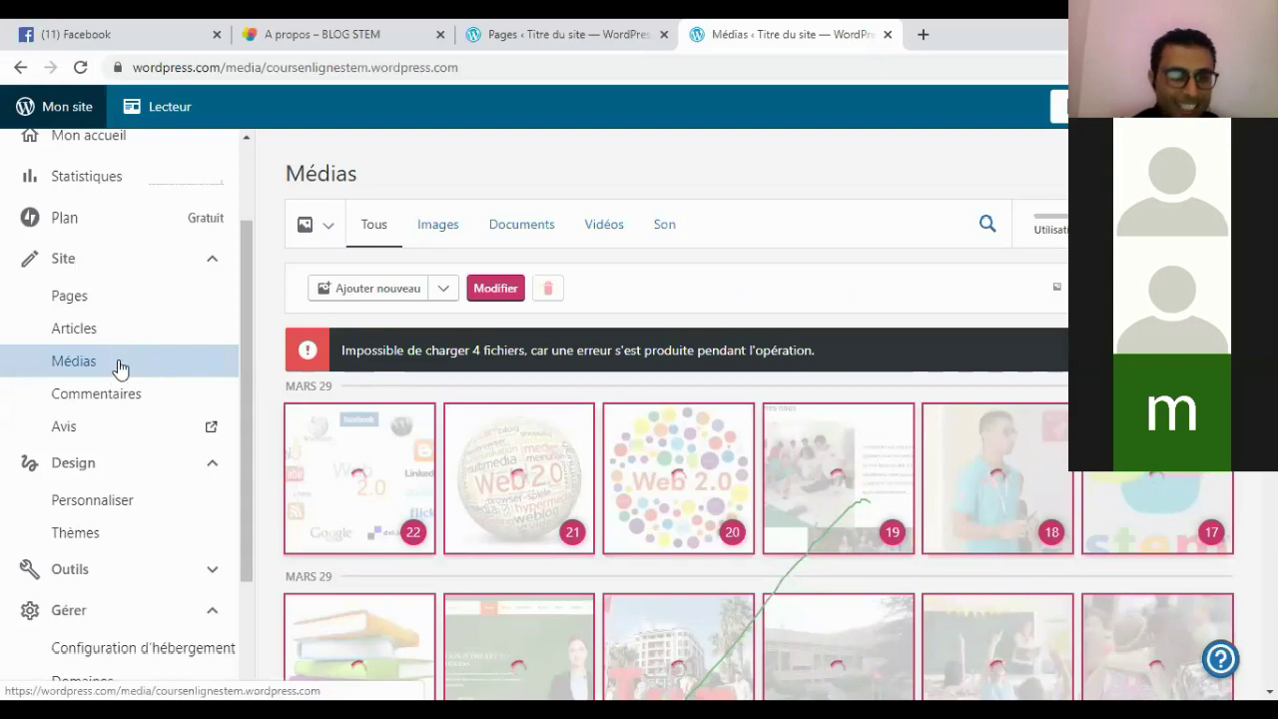
# - Look over the published articles and the media uploads, and open the site's list of pages
pyautogui.click(101, 333)
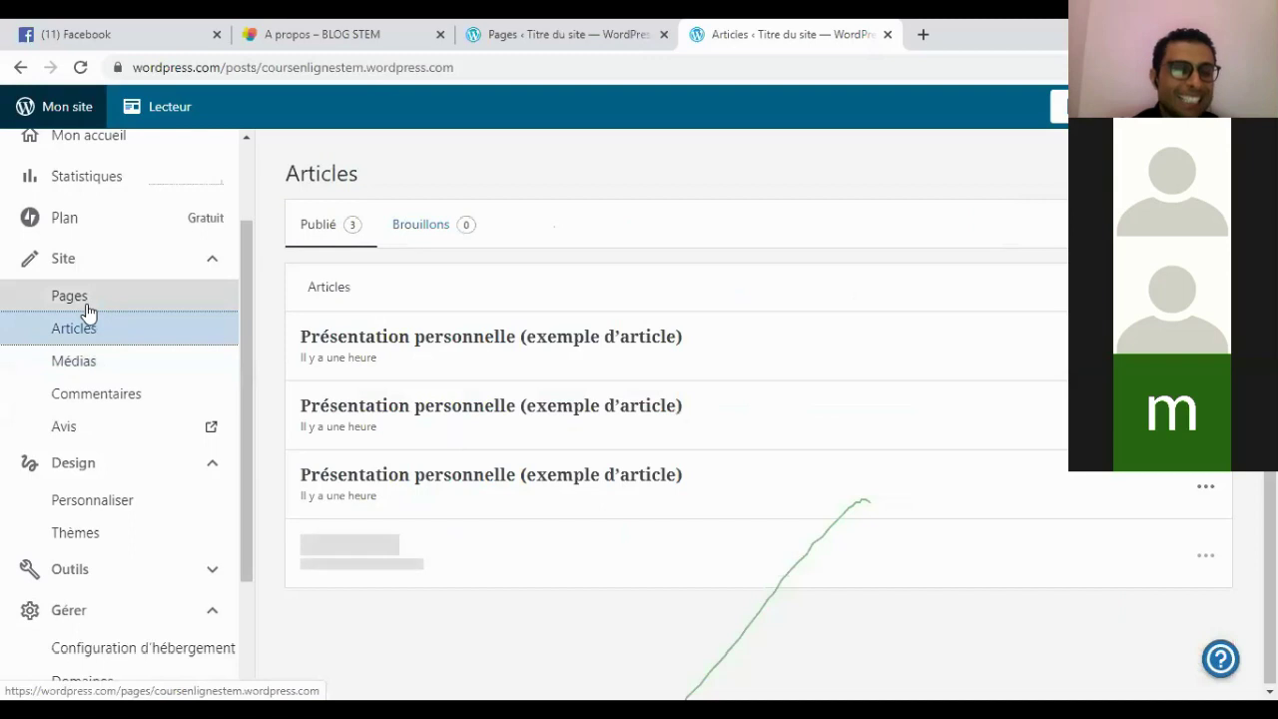
pyautogui.click(88, 364)
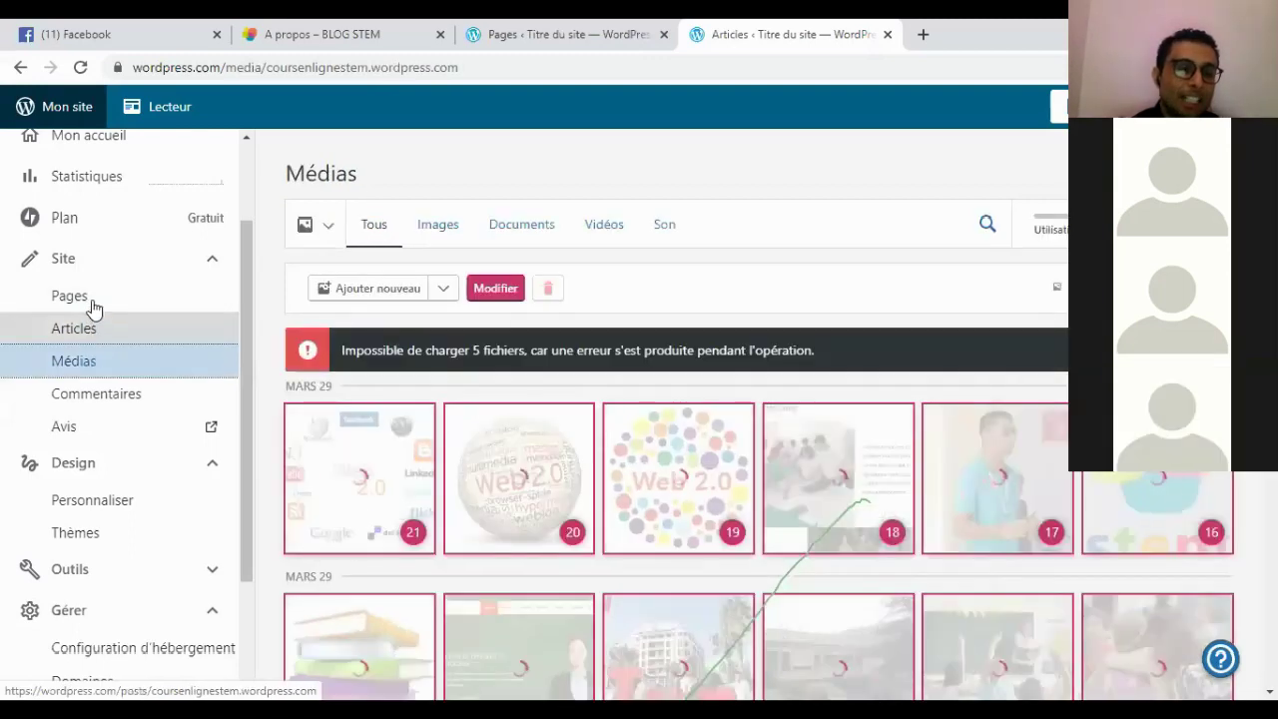
pyautogui.click(91, 301)
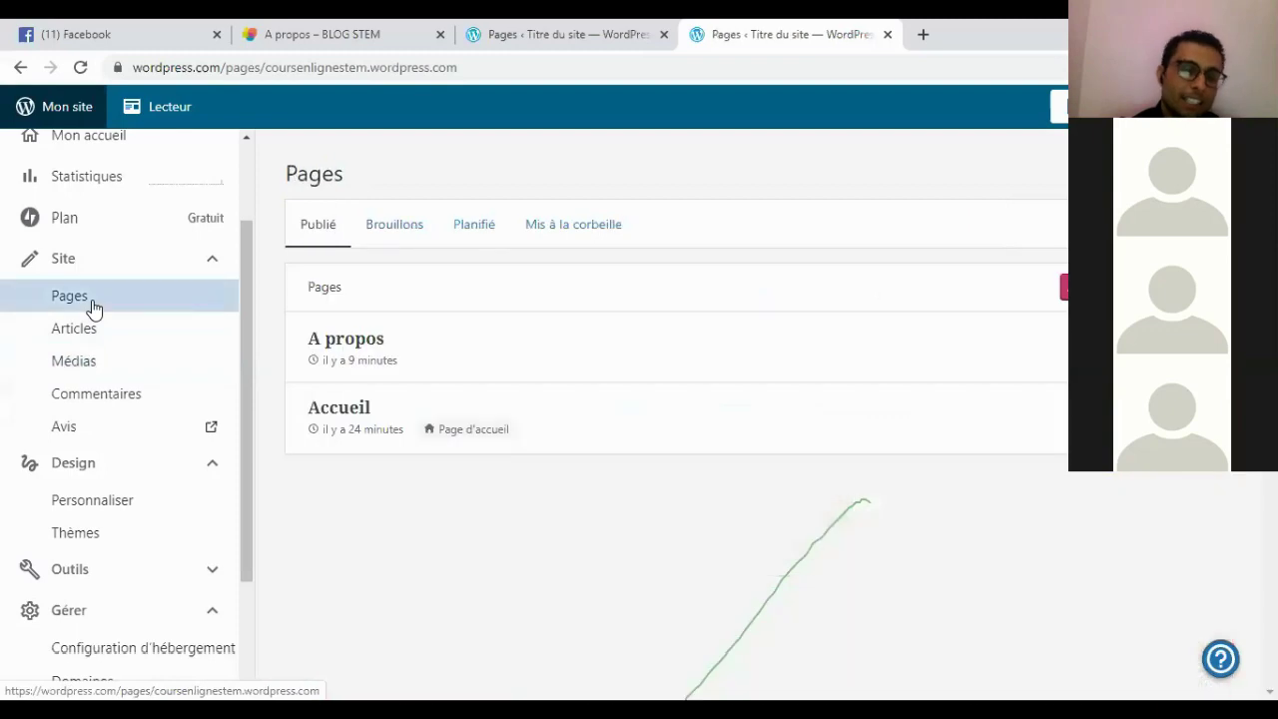
# - View the 1ère-année page under Mes cours on the existing BLOG STEM site as a reference
pyautogui.click(295, 36)
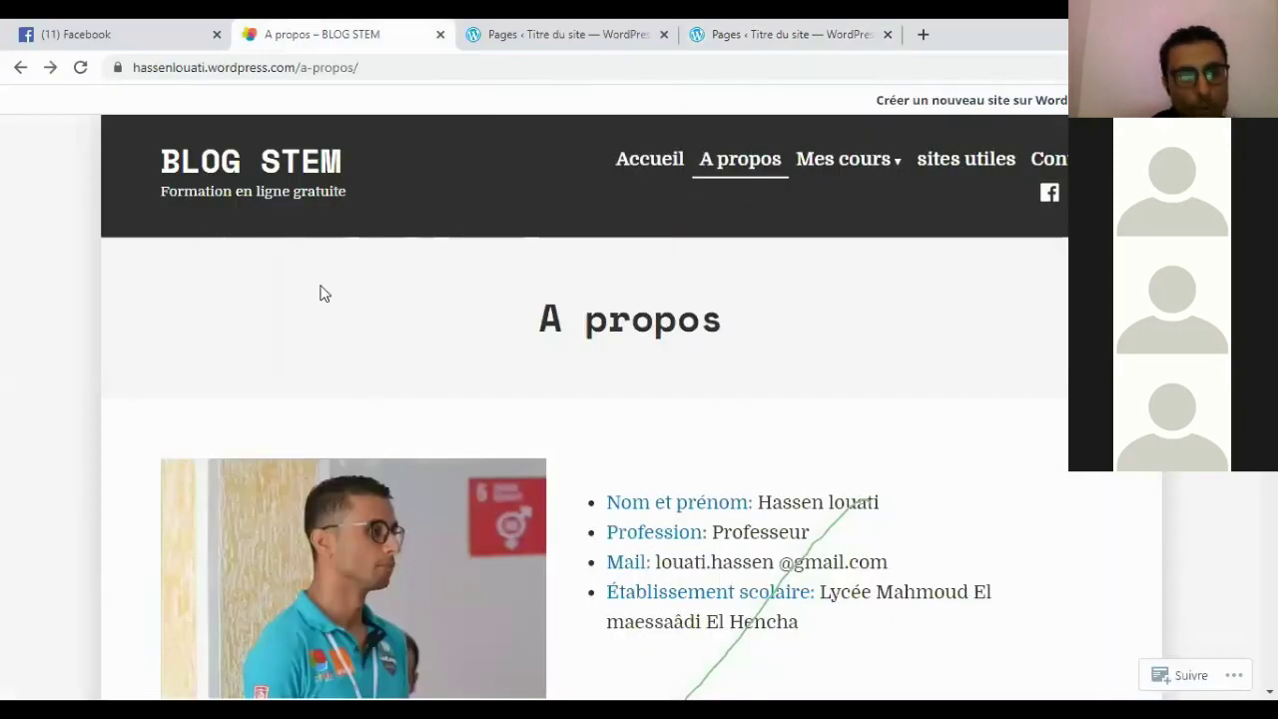
pyautogui.click(646, 181)
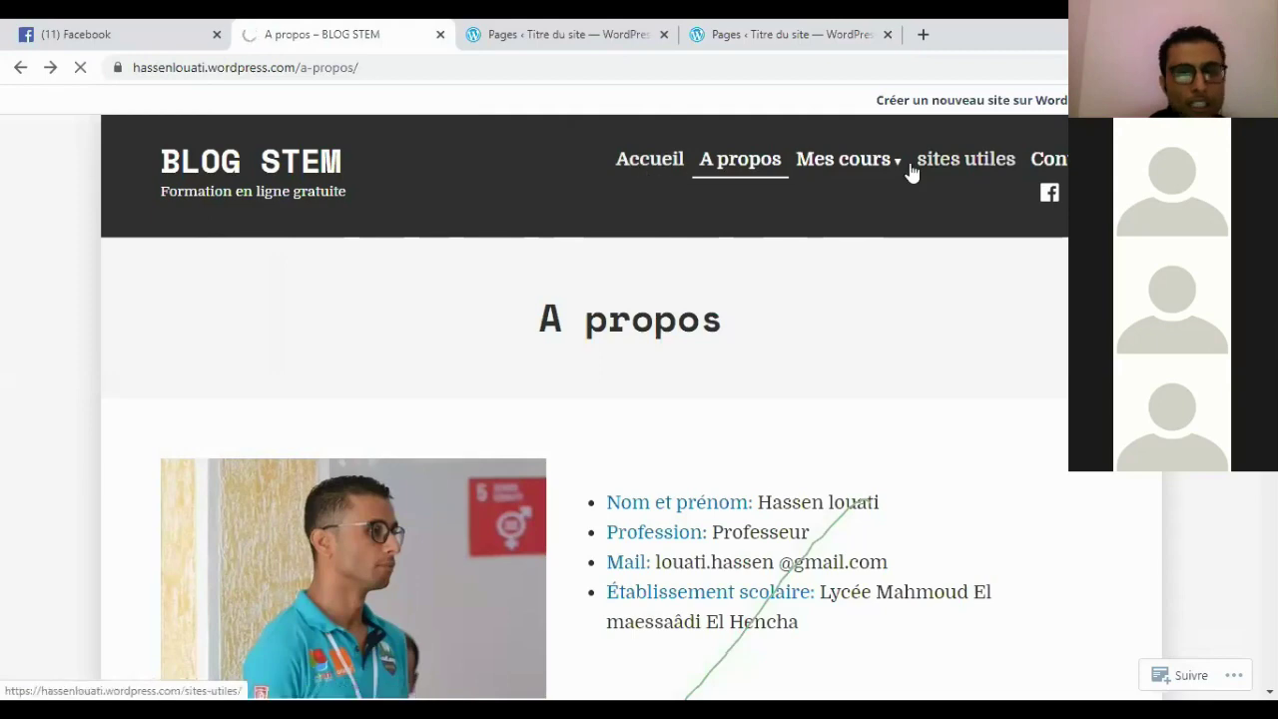
pyautogui.moveTo(849, 164)
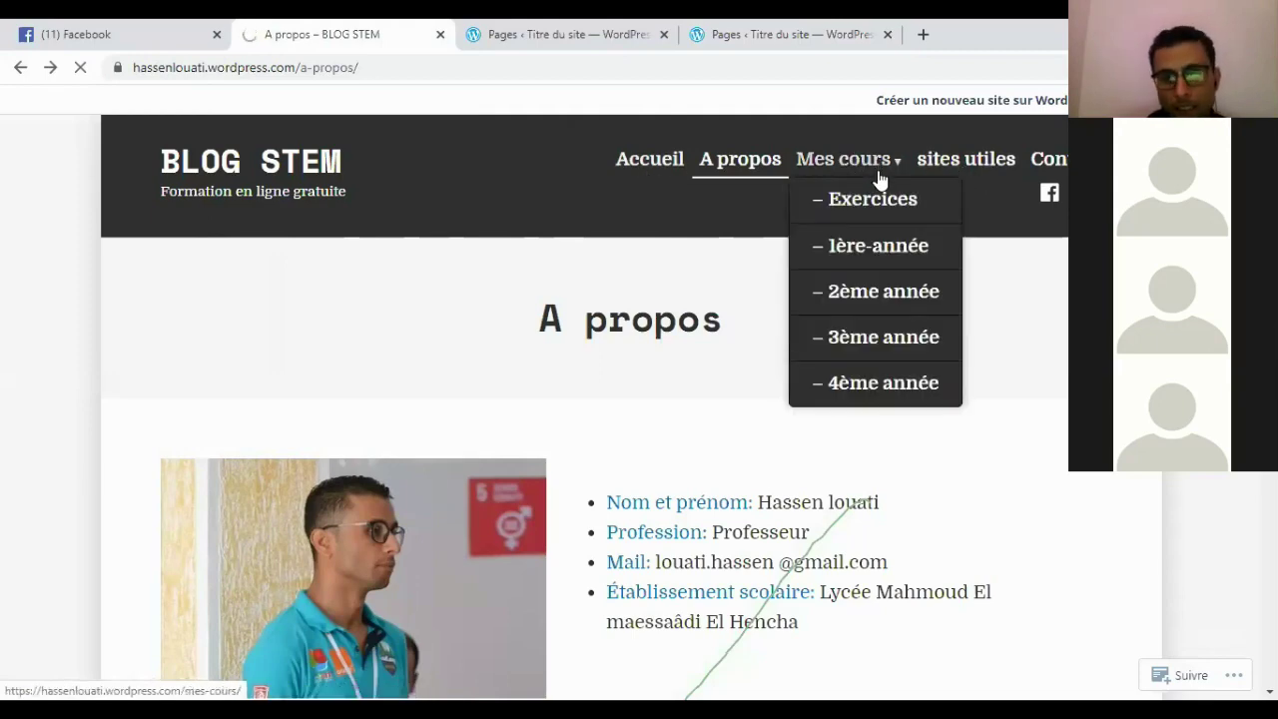
pyautogui.click(875, 264)
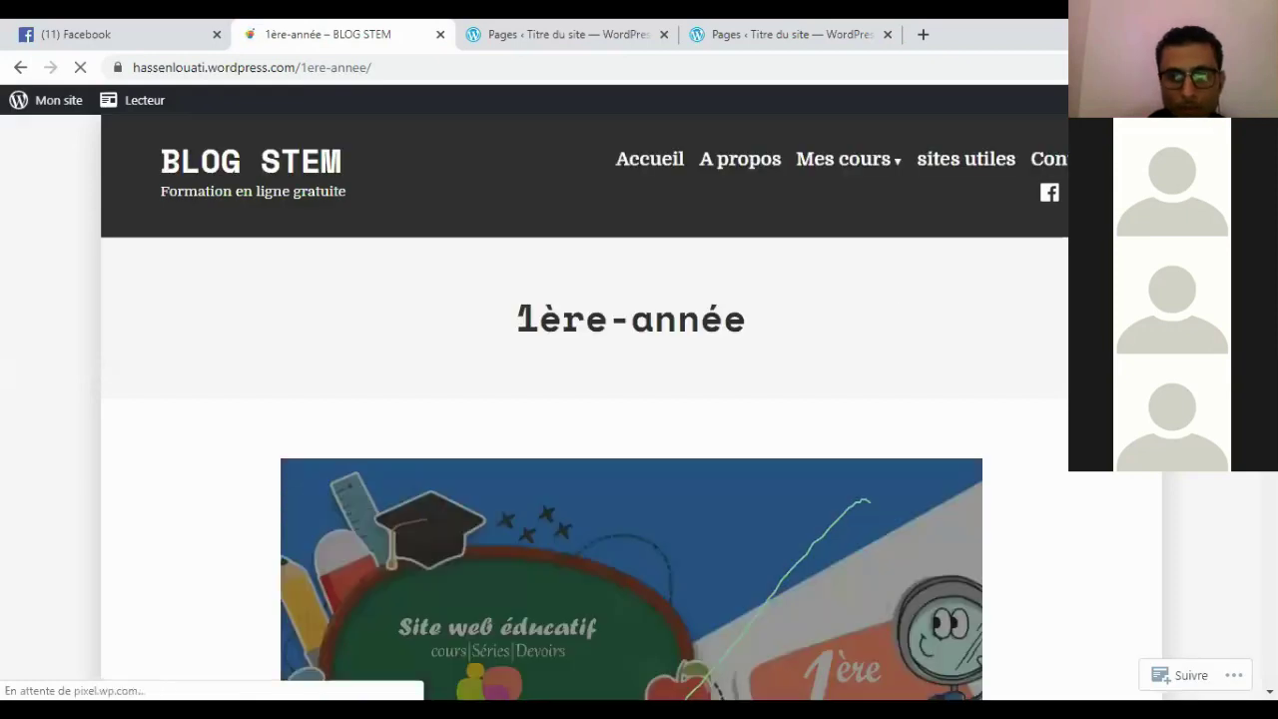
# - Examine the 1ère-année page's banner image and its Devoirs, Séries and Cours columns of downloadable files
pyautogui.scroll(-2, 639, 399)
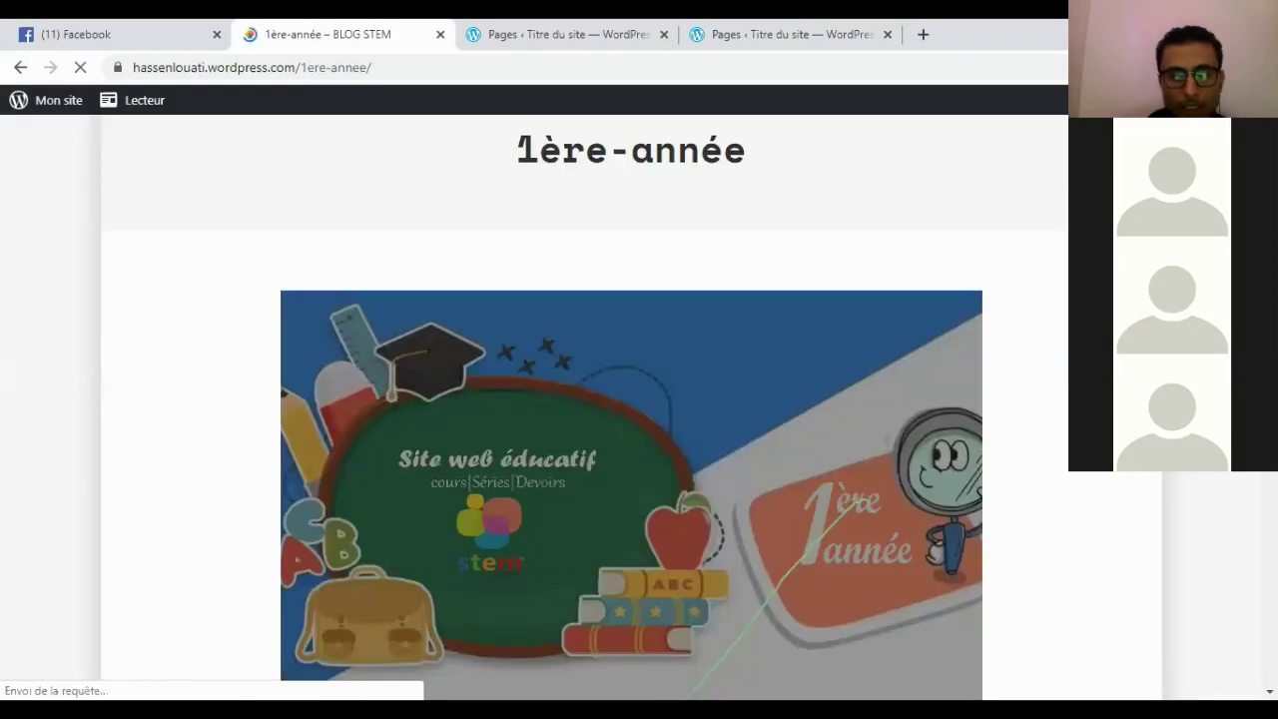
pyautogui.scroll(-2, 639, 399)
pyautogui.scroll(-2, 639, 399)
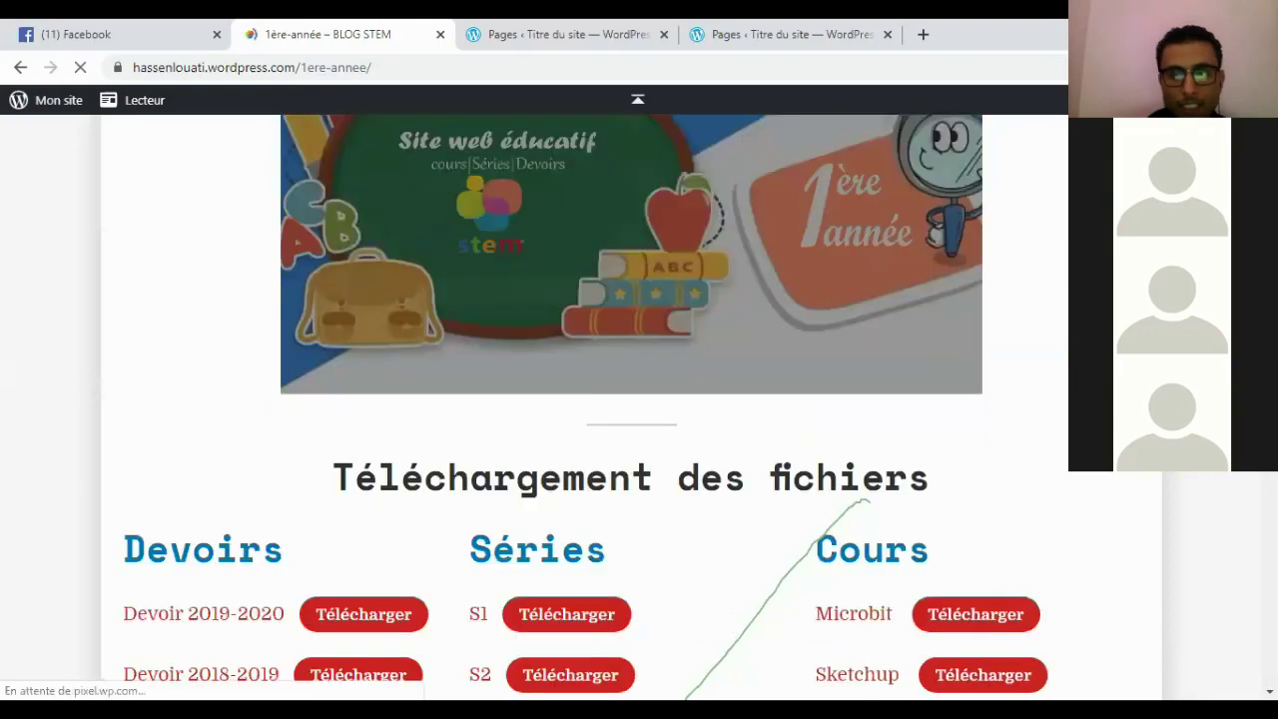
pyautogui.scroll(-1, 639, 400)
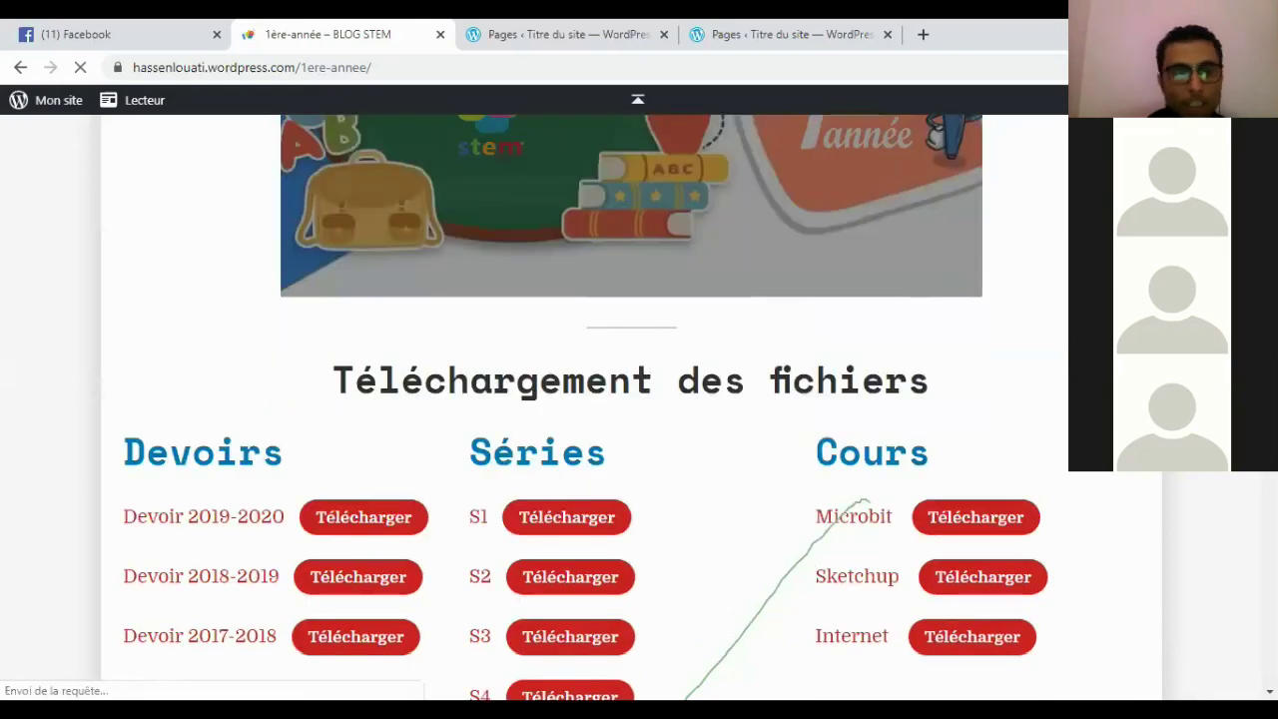
pyautogui.scroll(-2, 639, 399)
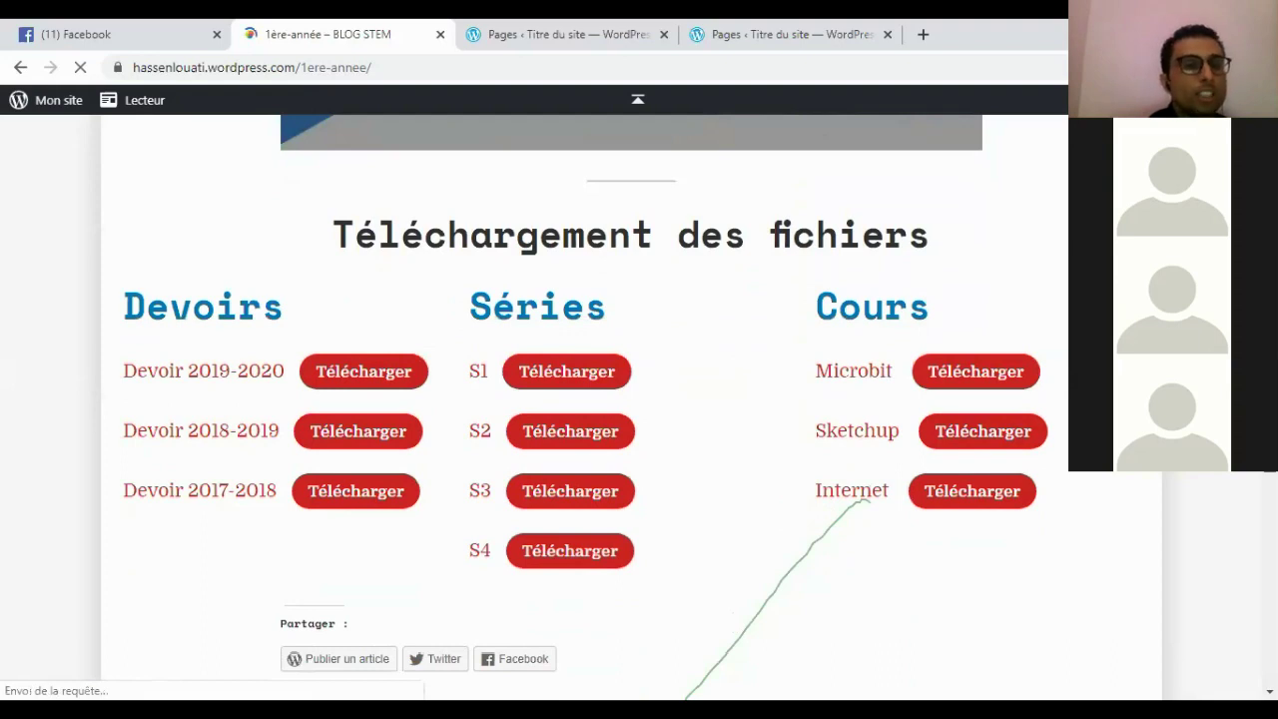
pyautogui.scroll(-1, 639, 400)
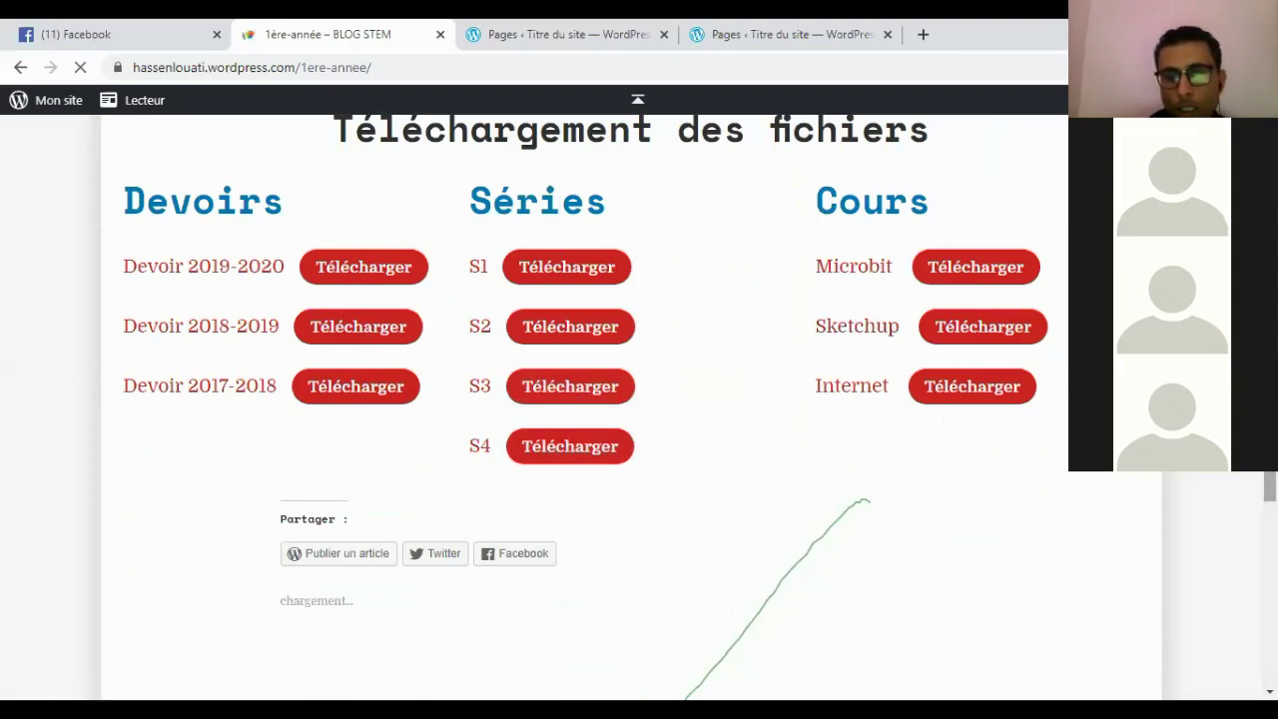
pyautogui.scroll(3, 639, 399)
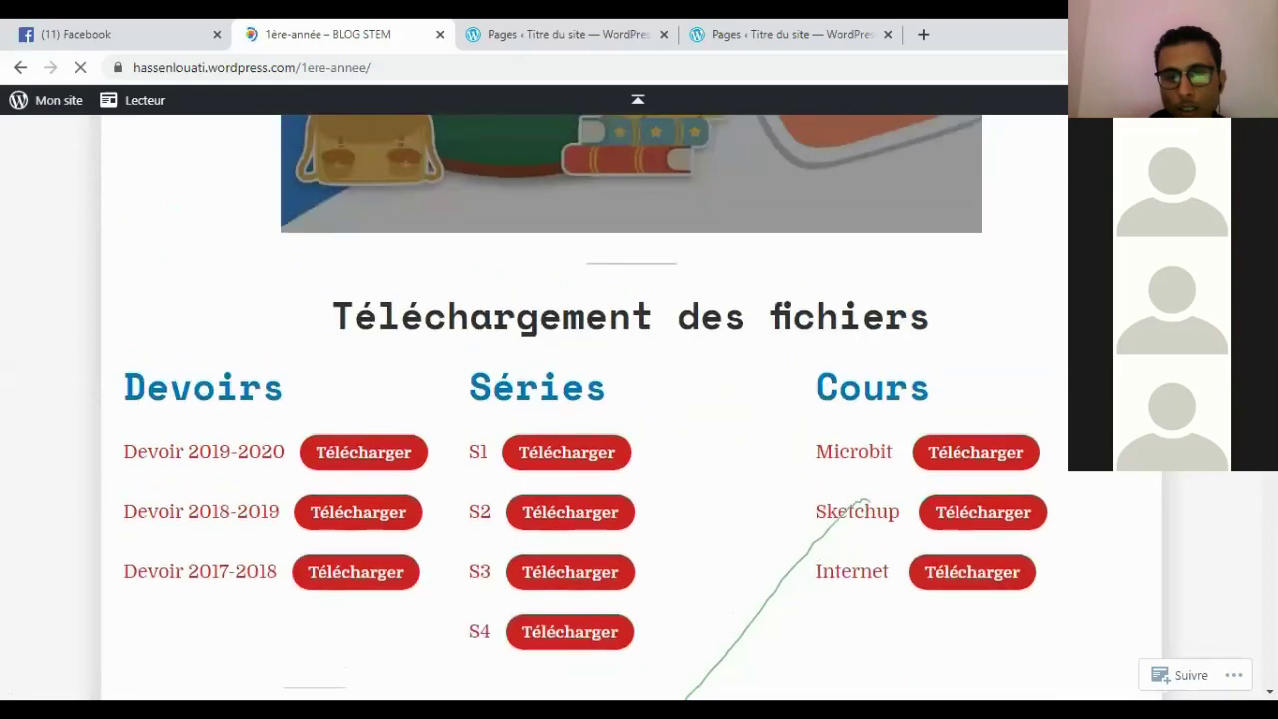
pyautogui.scroll(1, 640, 399)
pyautogui.scroll(2, 639, 400)
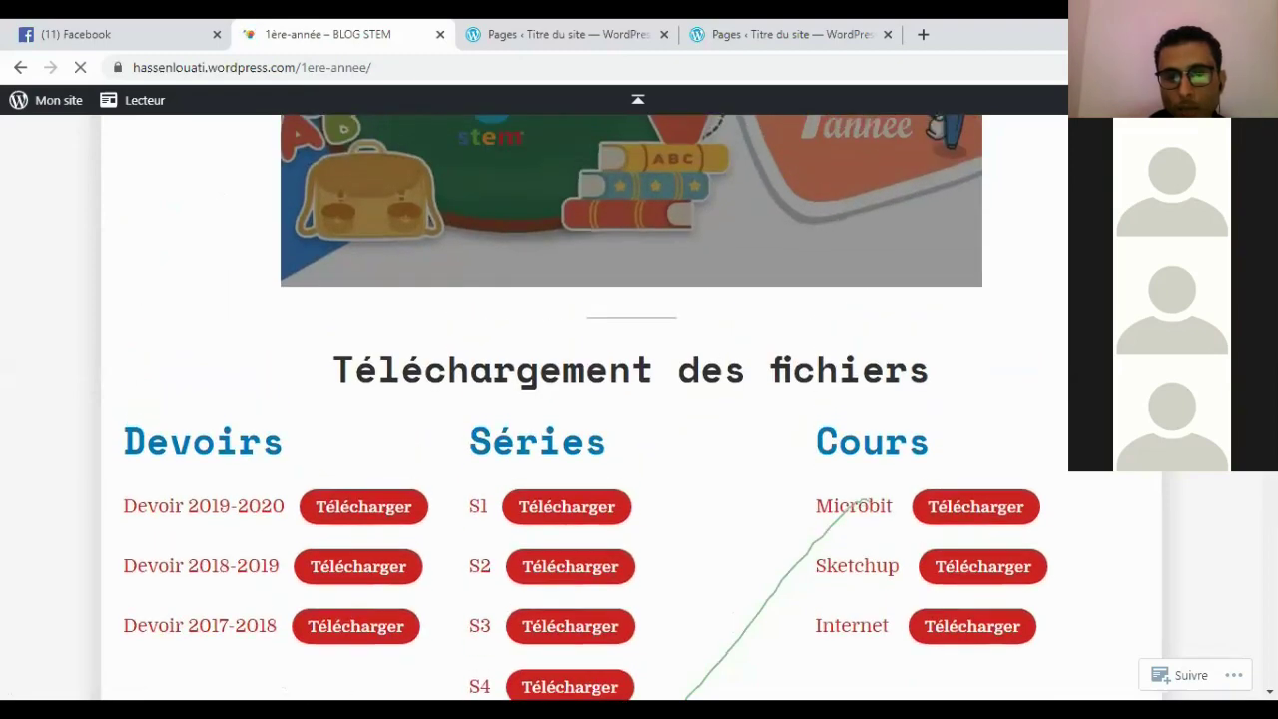
pyautogui.scroll(10, 639, 399)
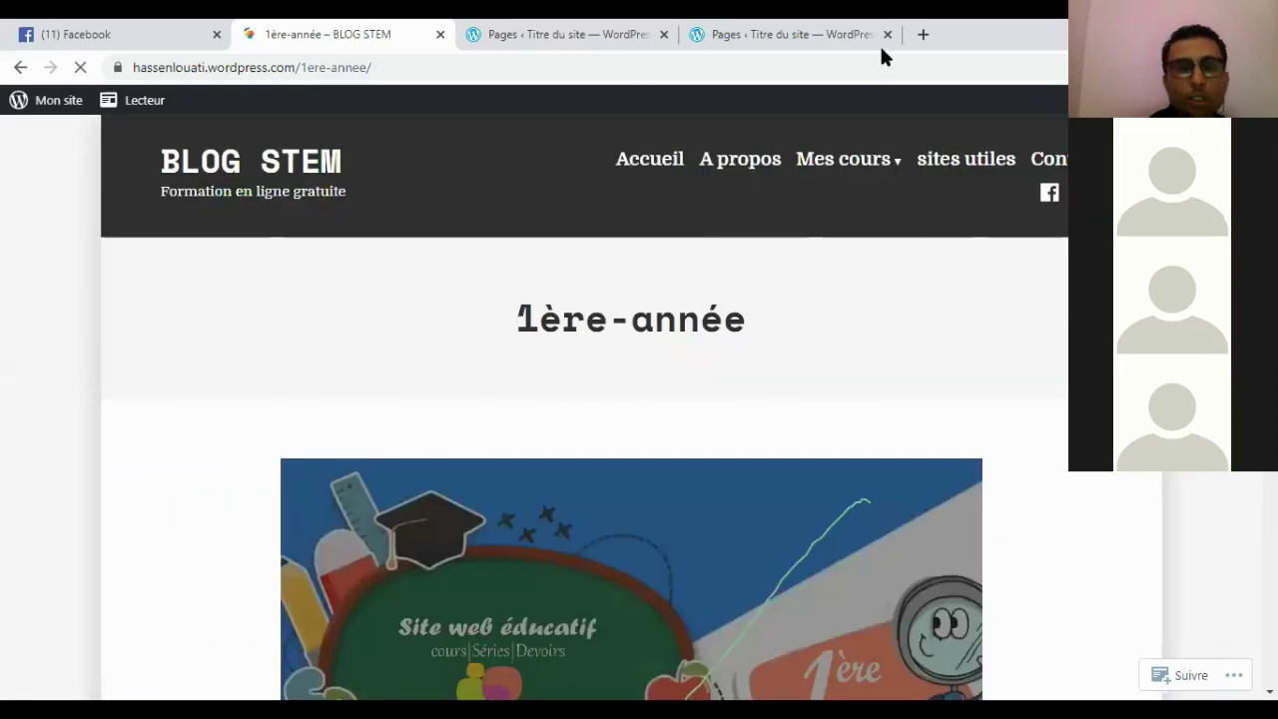